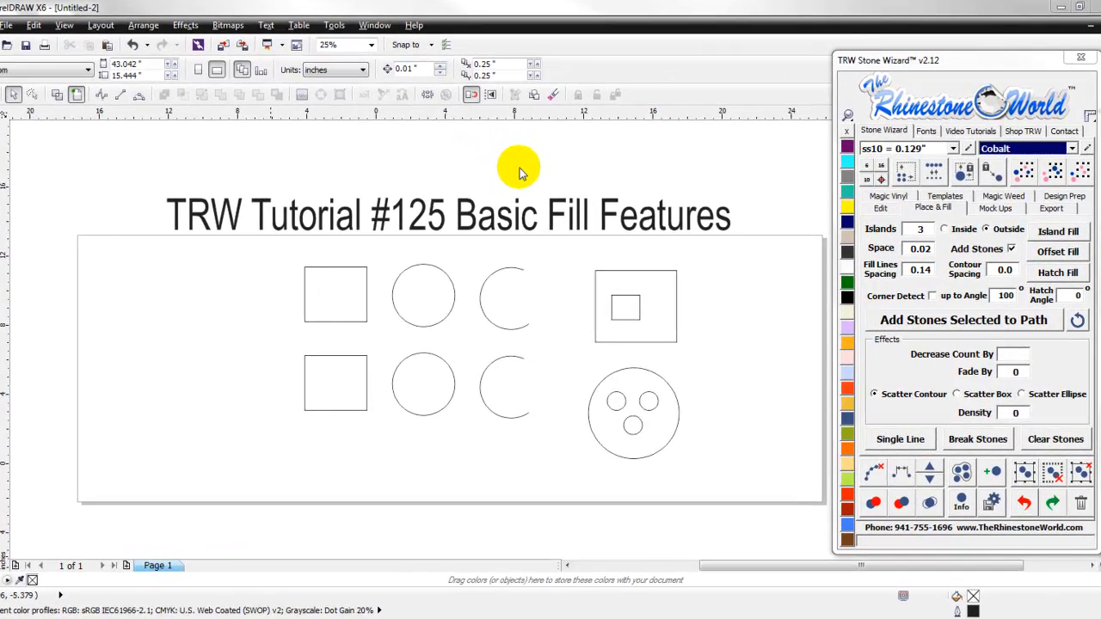
Select the upper-left square, clear its Islands count and set the fill direction to Inside
click(518, 172)
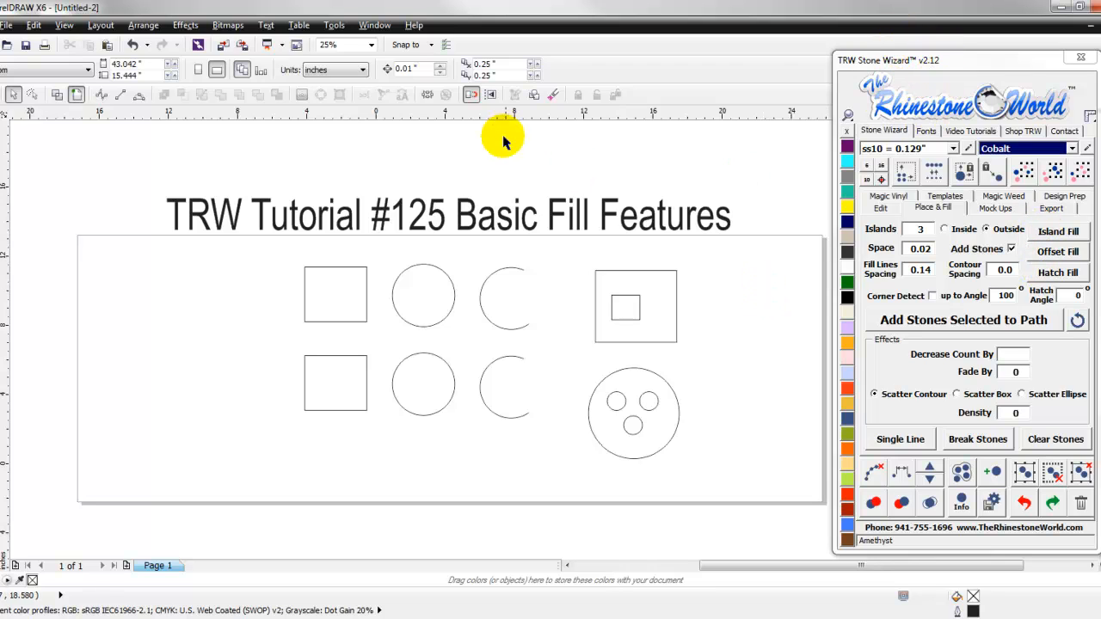
click(365, 296)
scroll(353, 307, up, 1)
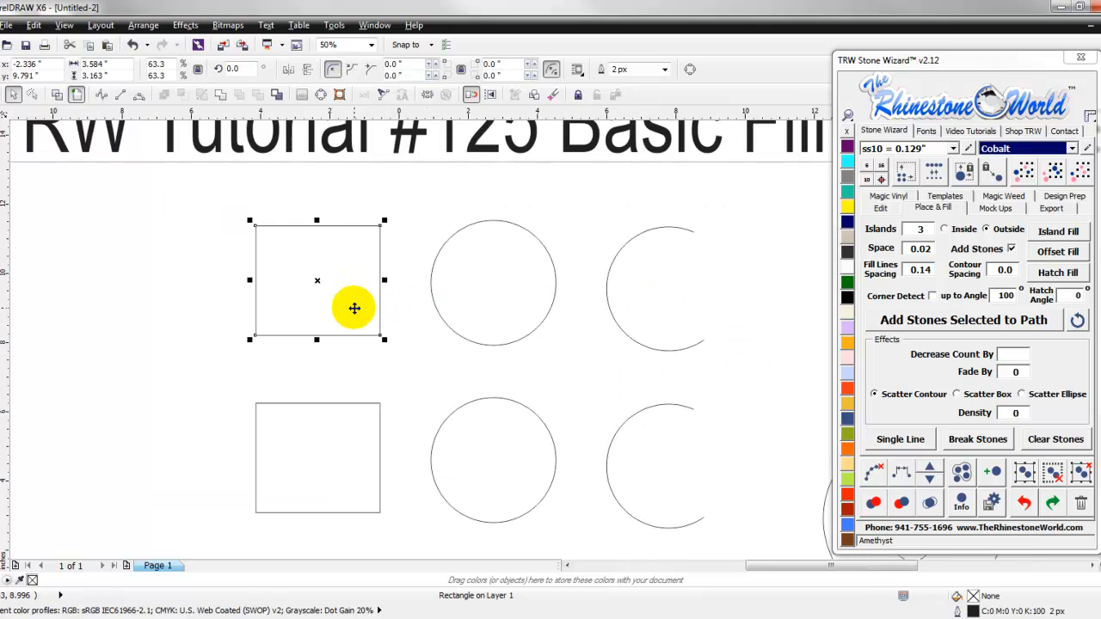
scroll(353, 308, down, 1)
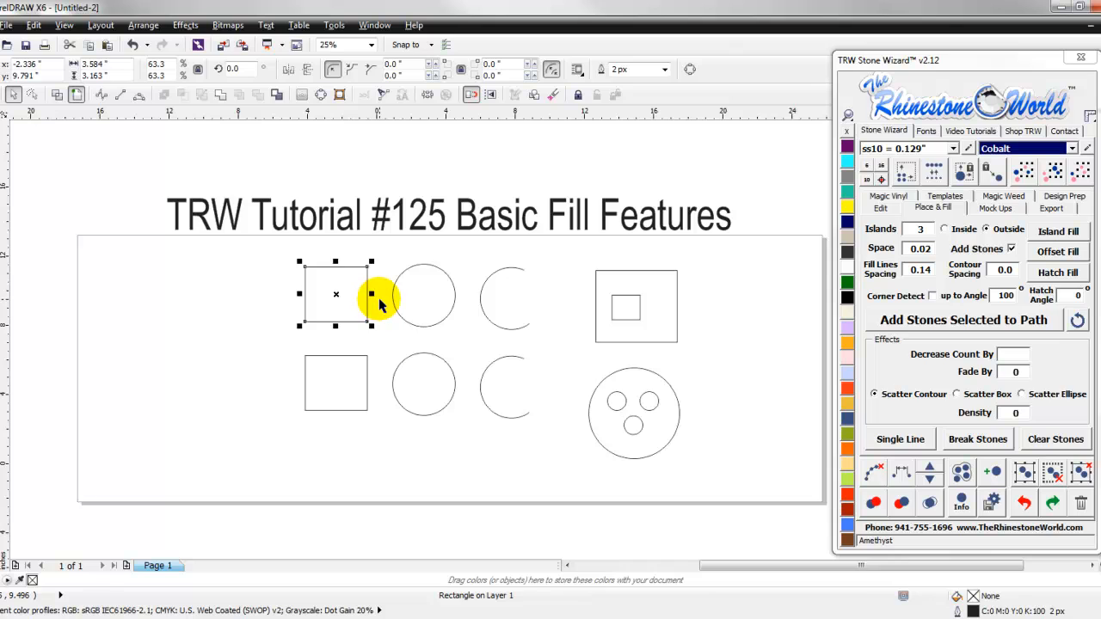
scroll(379, 303, up, 1)
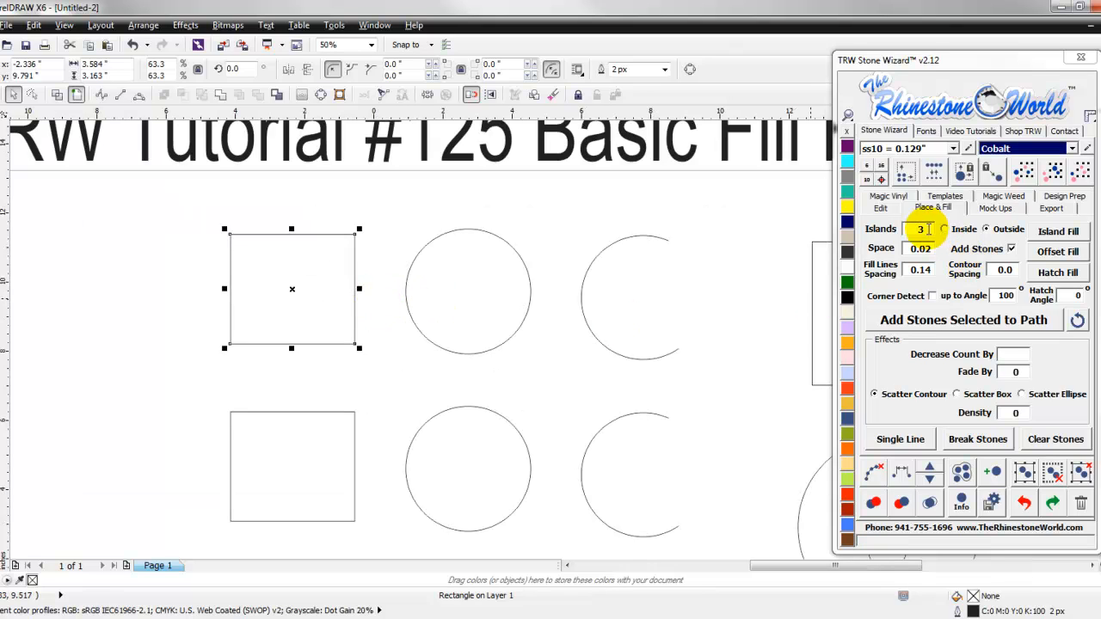
double_click(921, 228)
key(BackSpace)
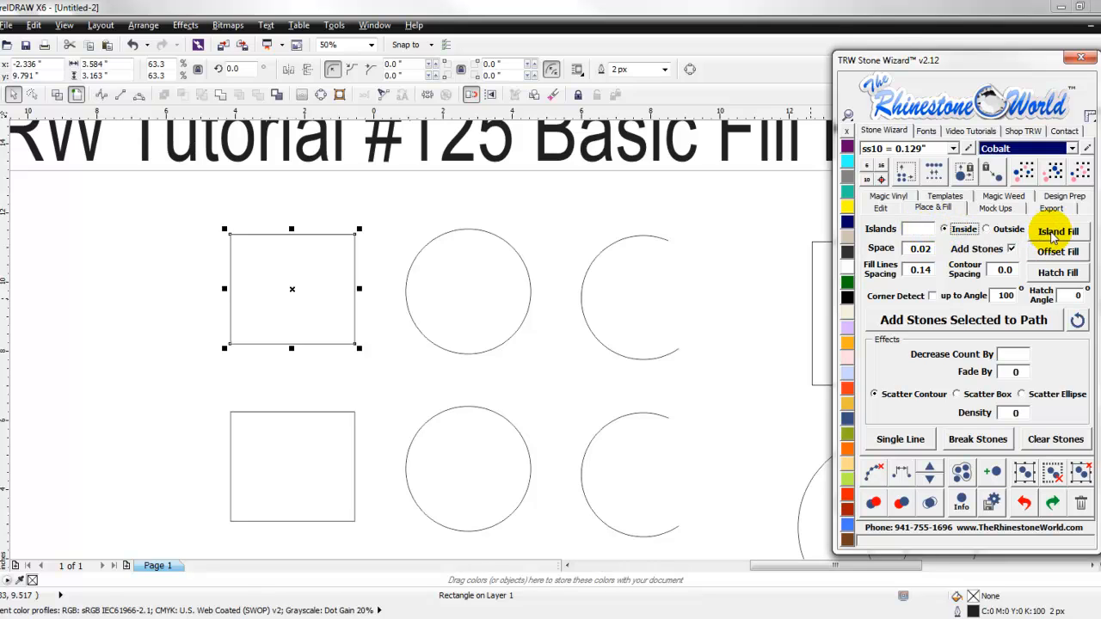
Apply an Island Fill of ss10 Cobalt stones to the upper-left square with 0.02 spacing
click(1057, 232)
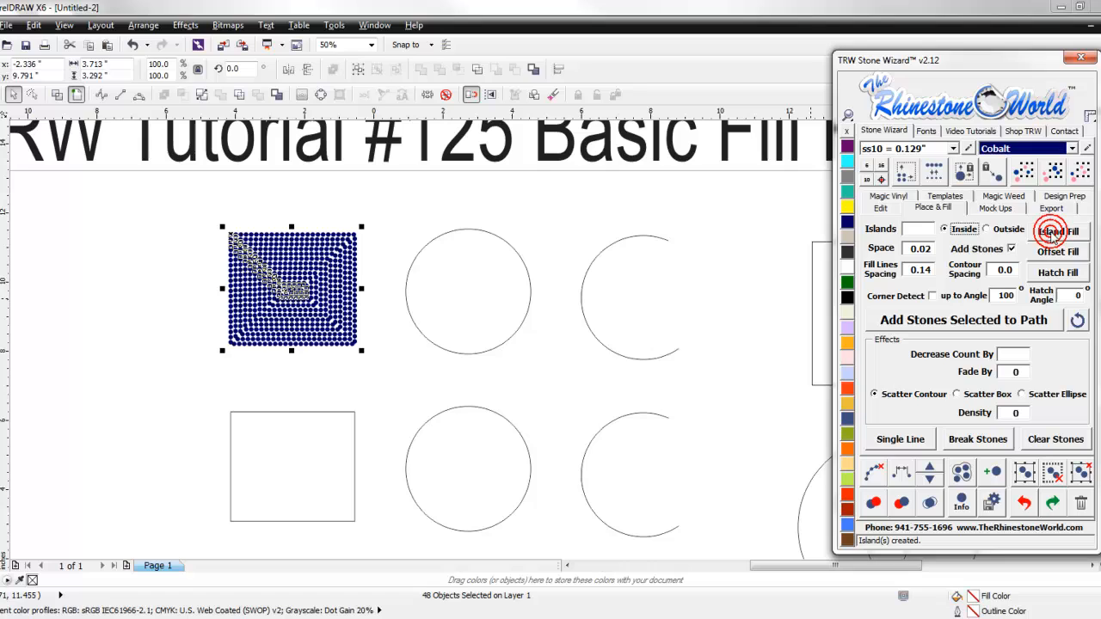
click(481, 197)
scroll(275, 286, up, 2)
scroll(307, 295, up, 1)
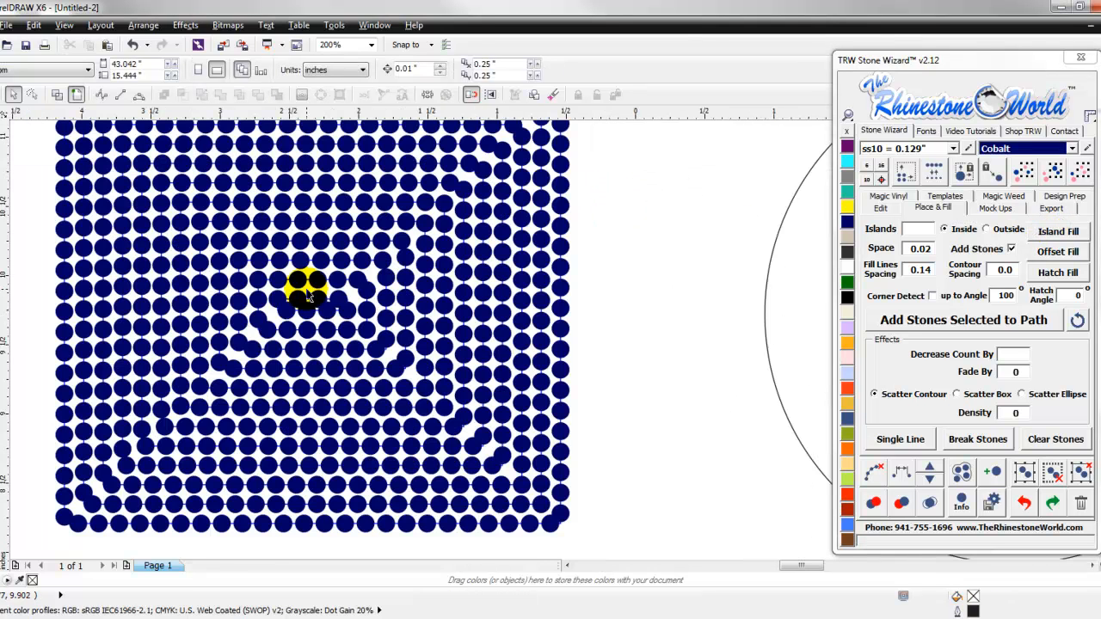
scroll(352, 295, down, 1)
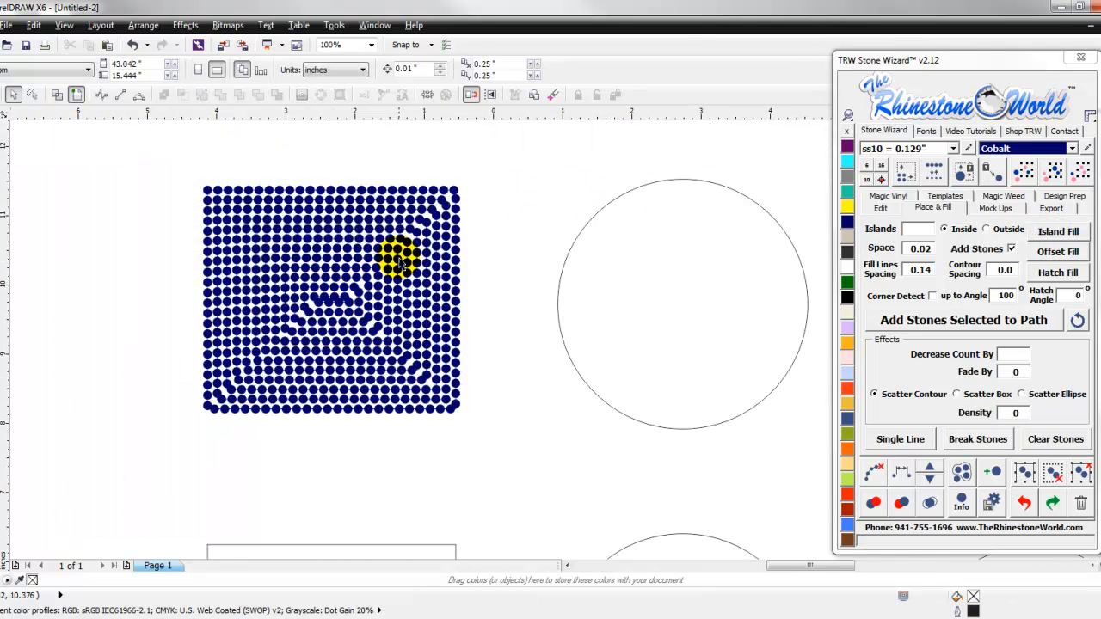
scroll(396, 267, down, 1)
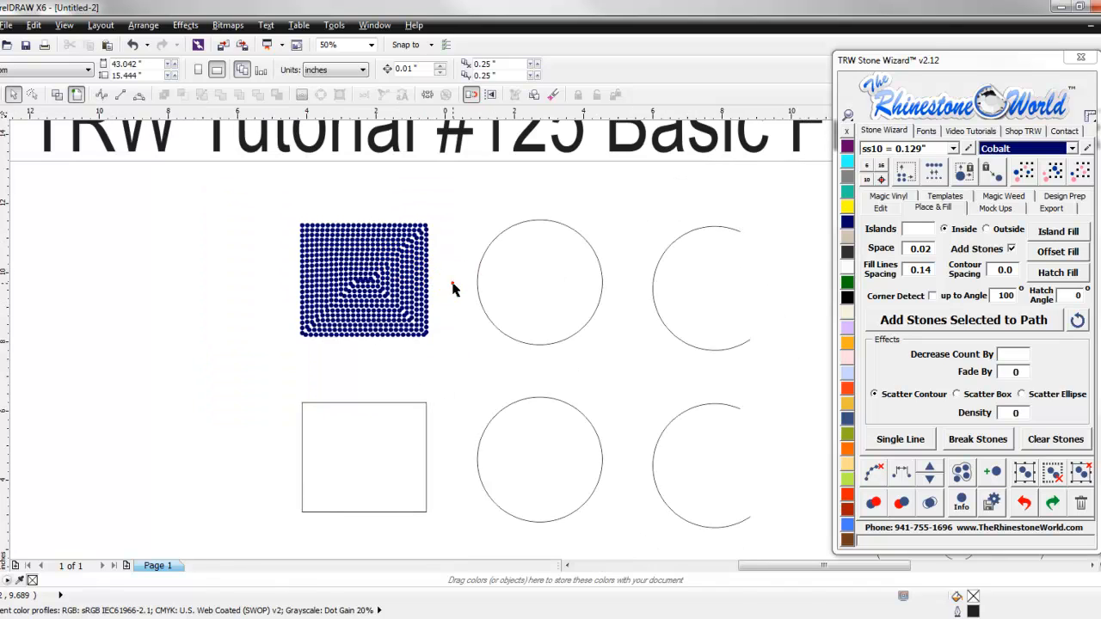
Move the lower-left square up beneath the filled one and apply an Island Fill to it with Corner Detect on
drag(424, 435, 420, 389)
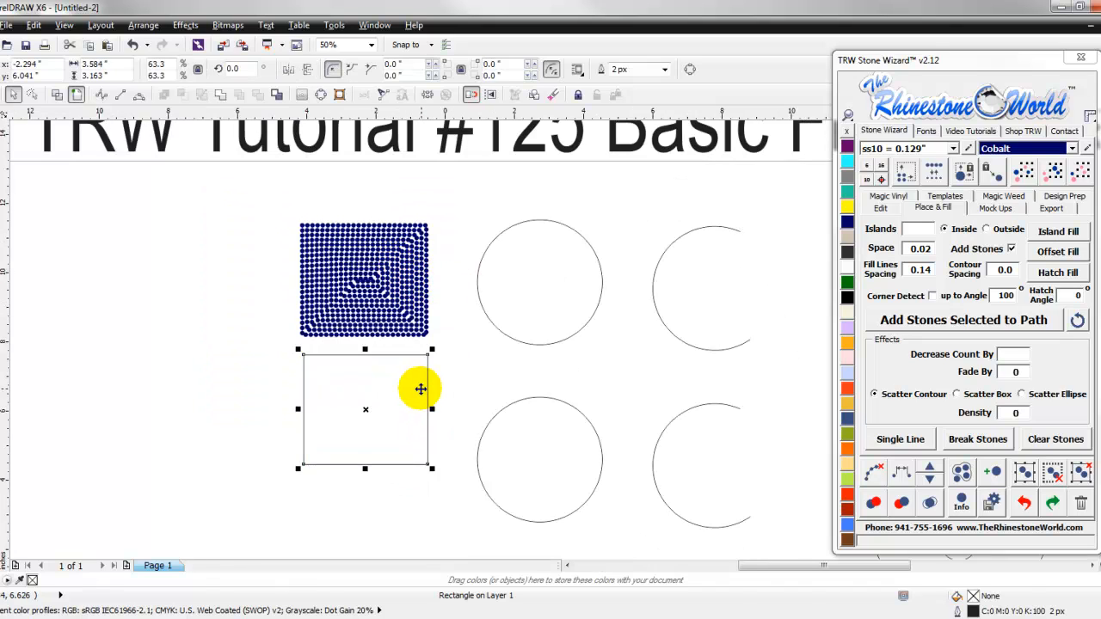
click(932, 296)
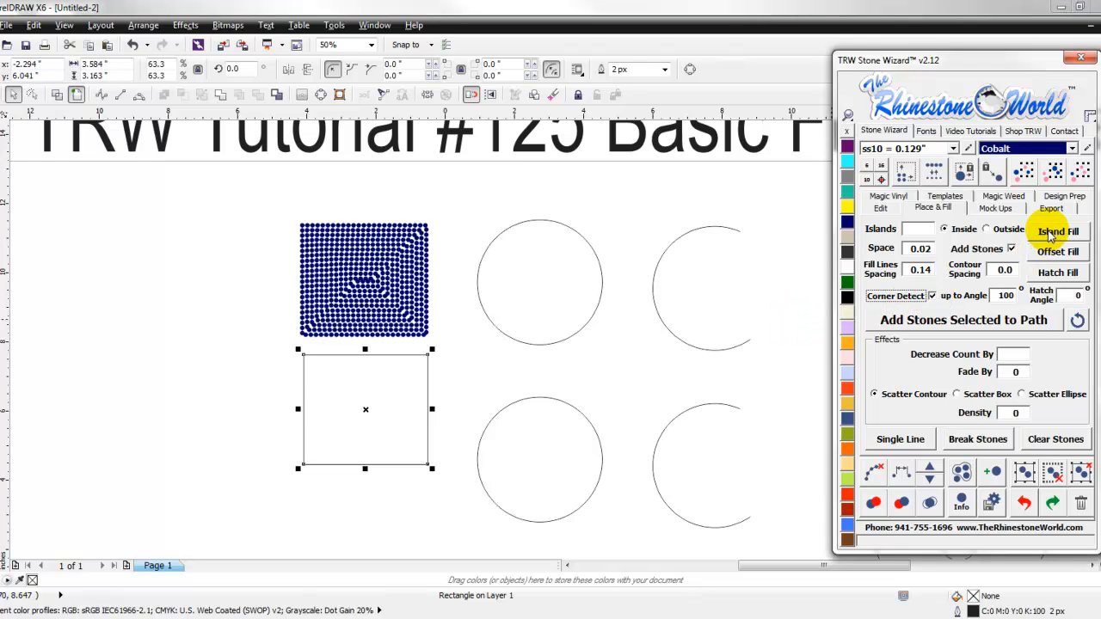
click(1050, 235)
click(474, 368)
scroll(361, 426, up, 1)
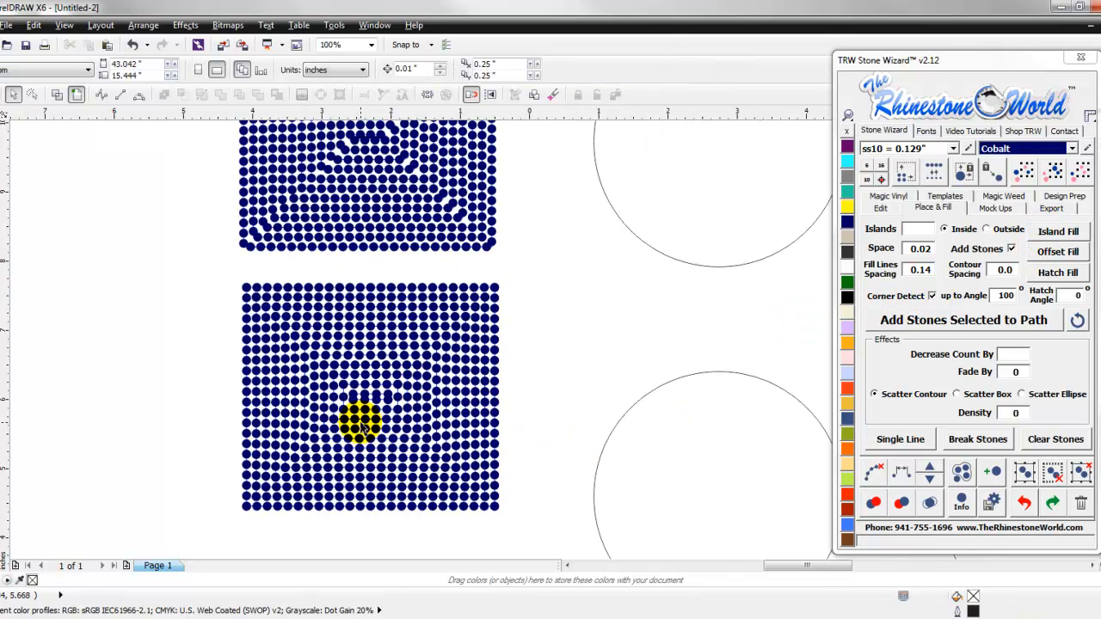
scroll(361, 425, down, 1)
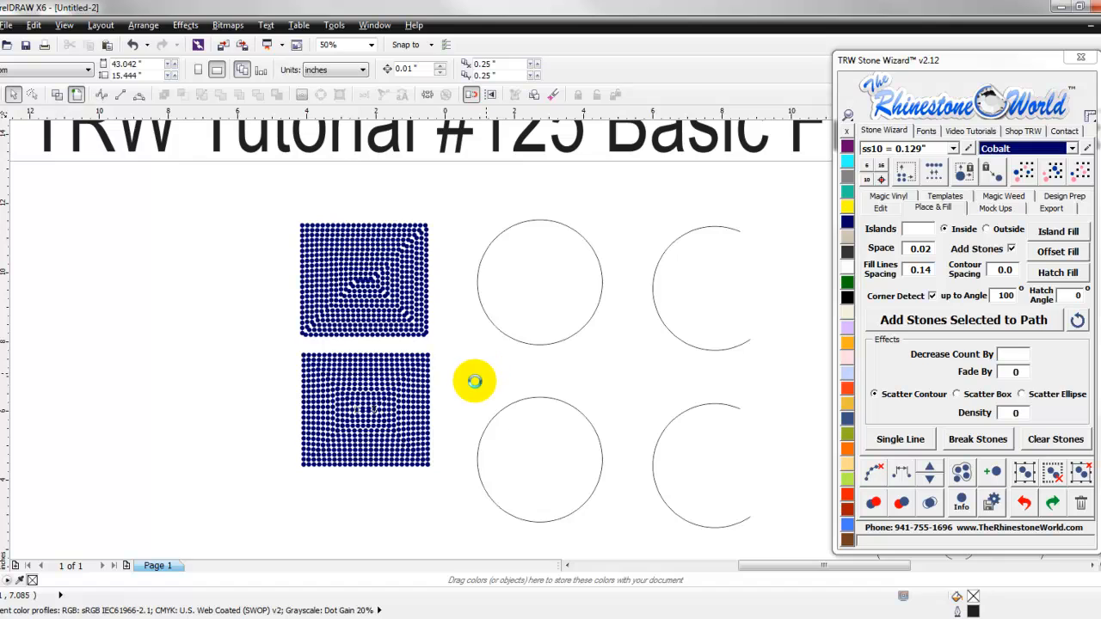
Undo the island fills of both squares and the lower square's move
key(ctrl+z)
key(ctrl+z)
key(ctrl+z)
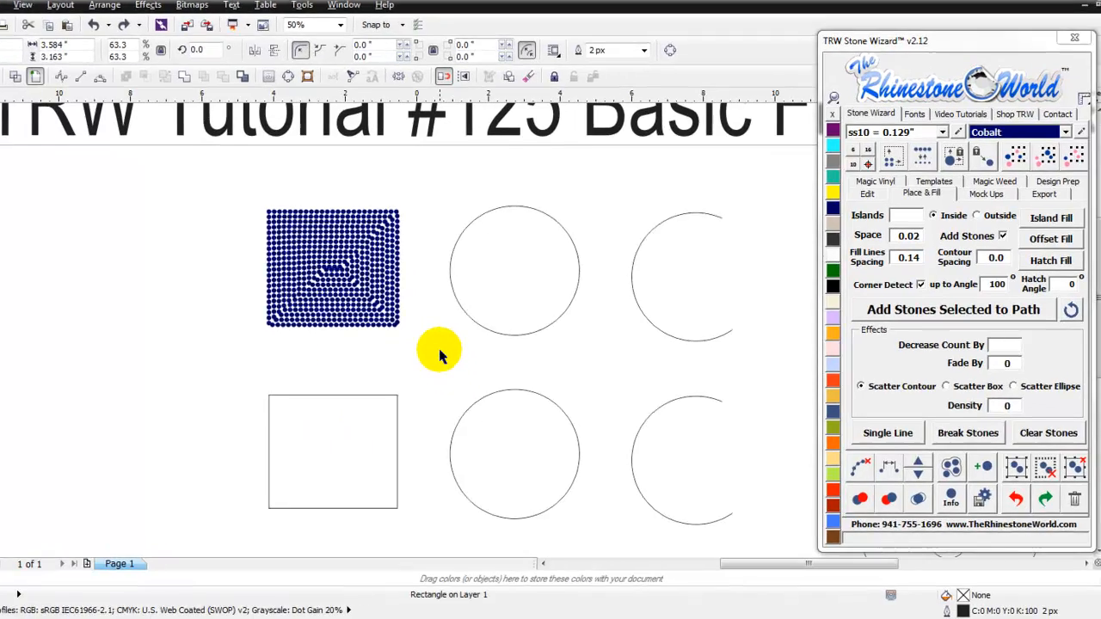
key(ctrl+z)
Turn off Corner Detect and apply a Hatch Fill of ss10 Cobalt stones to the upper-left square at angle 0
click(440, 351)
click(396, 305)
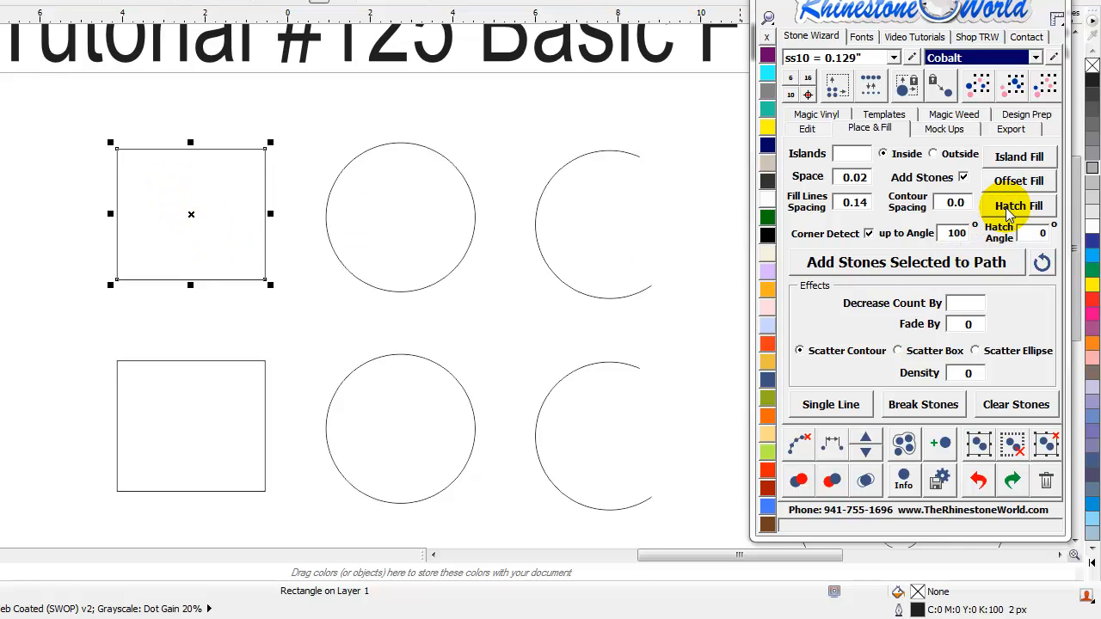
click(869, 233)
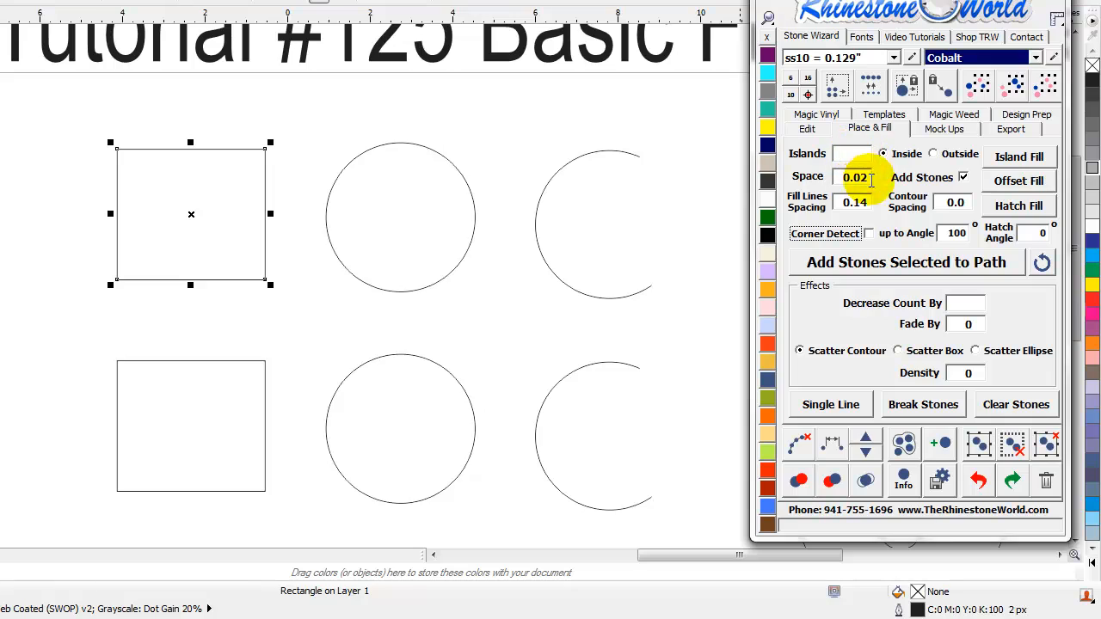
click(1019, 206)
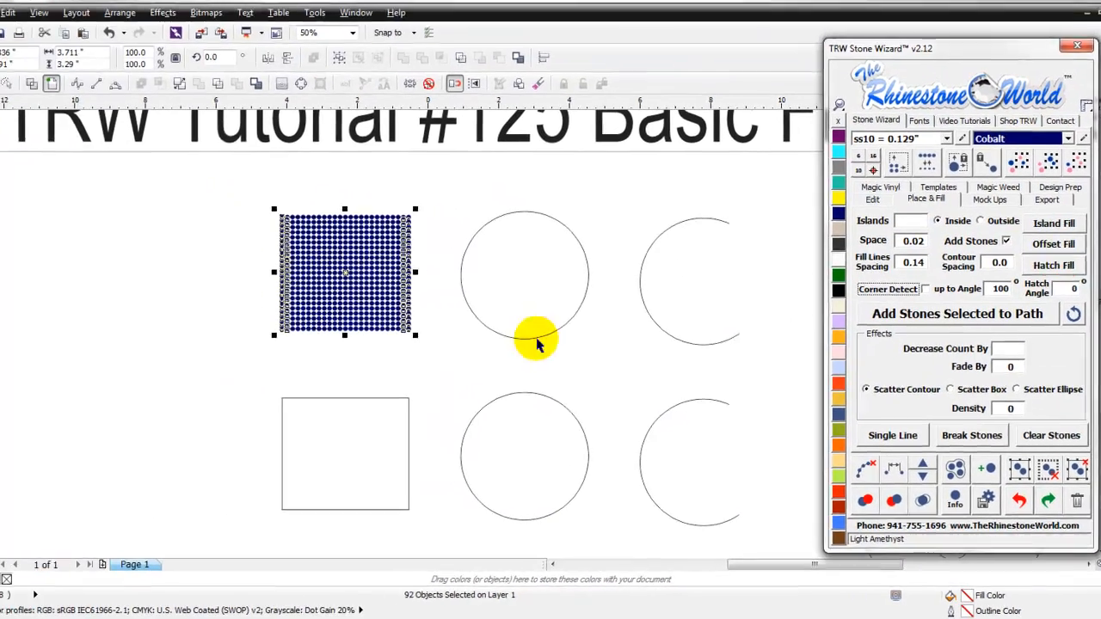
click(458, 351)
scroll(361, 279, up, 1)
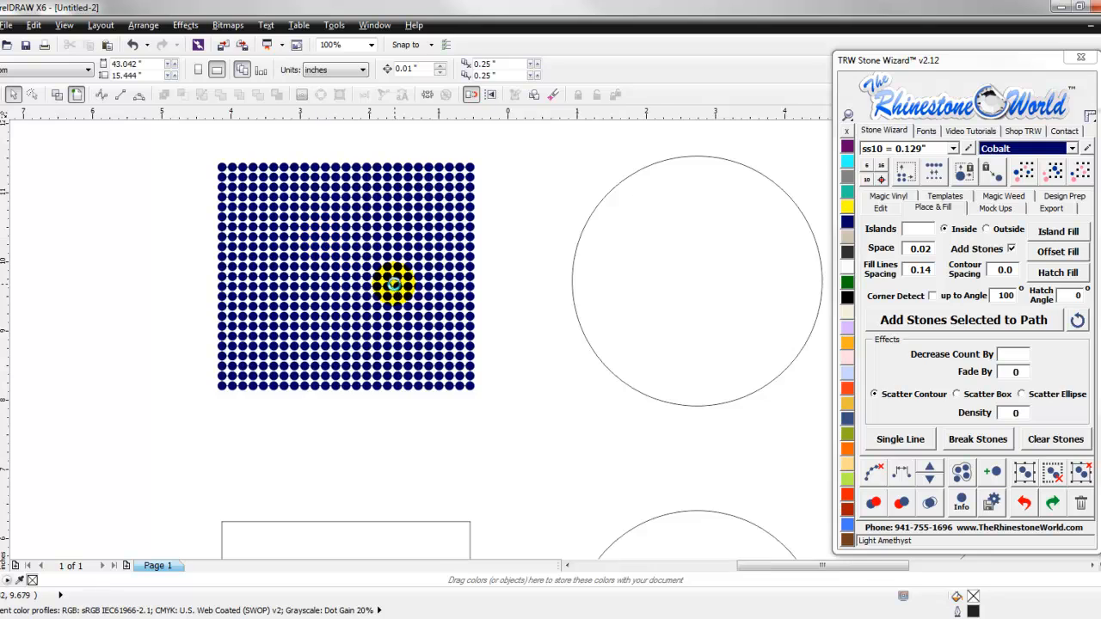
scroll(393, 284, down, 1)
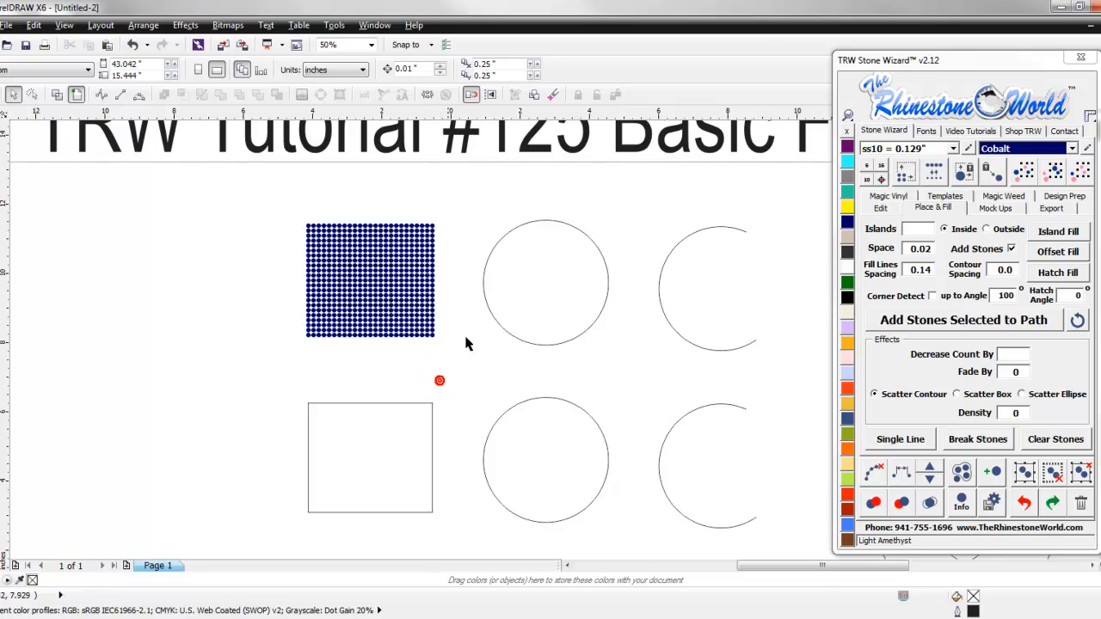
Apply a Hatch Fill of ss10 Cobalt stones to the upper circle at angle 0
click(608, 297)
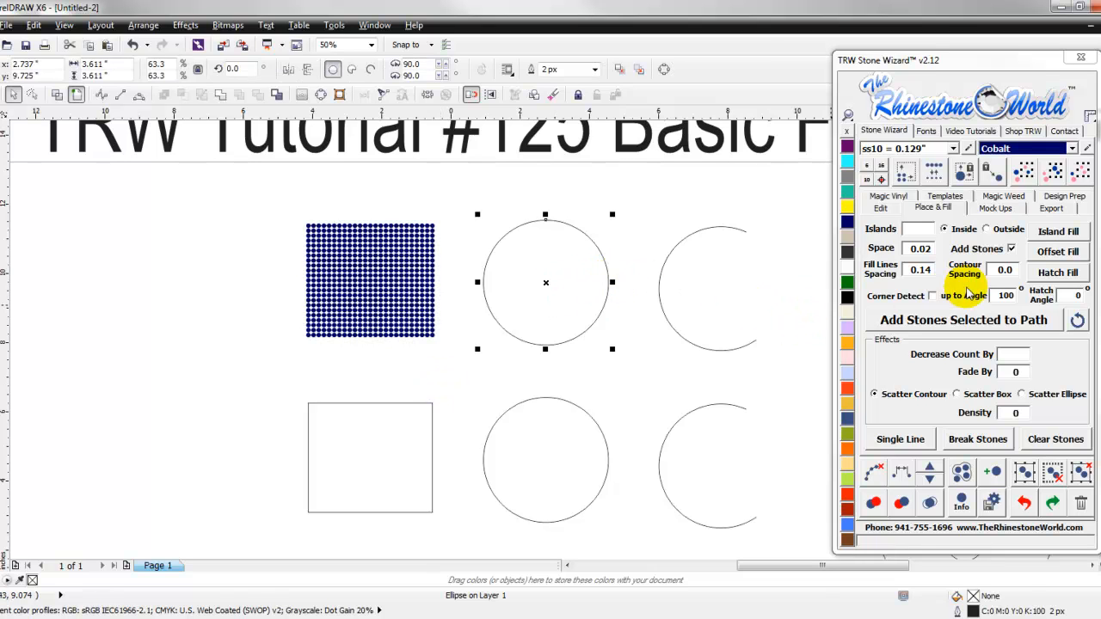
click(1045, 273)
scroll(561, 250, up, 1)
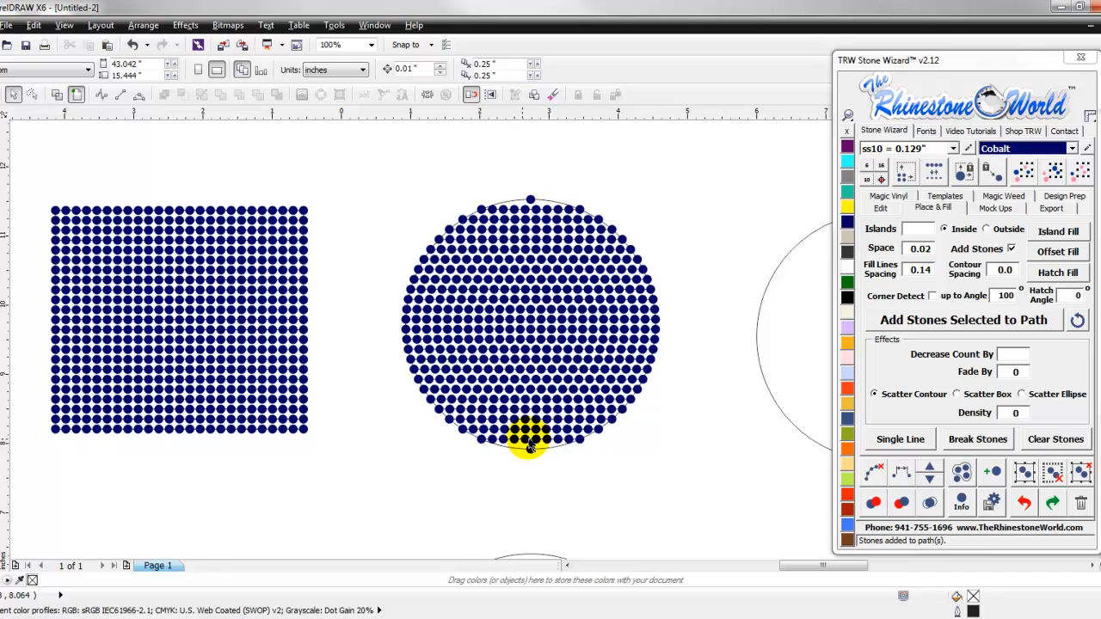
Undo the upper circle's hatch fill, including its stones and fill lines
key(ctrl+z)
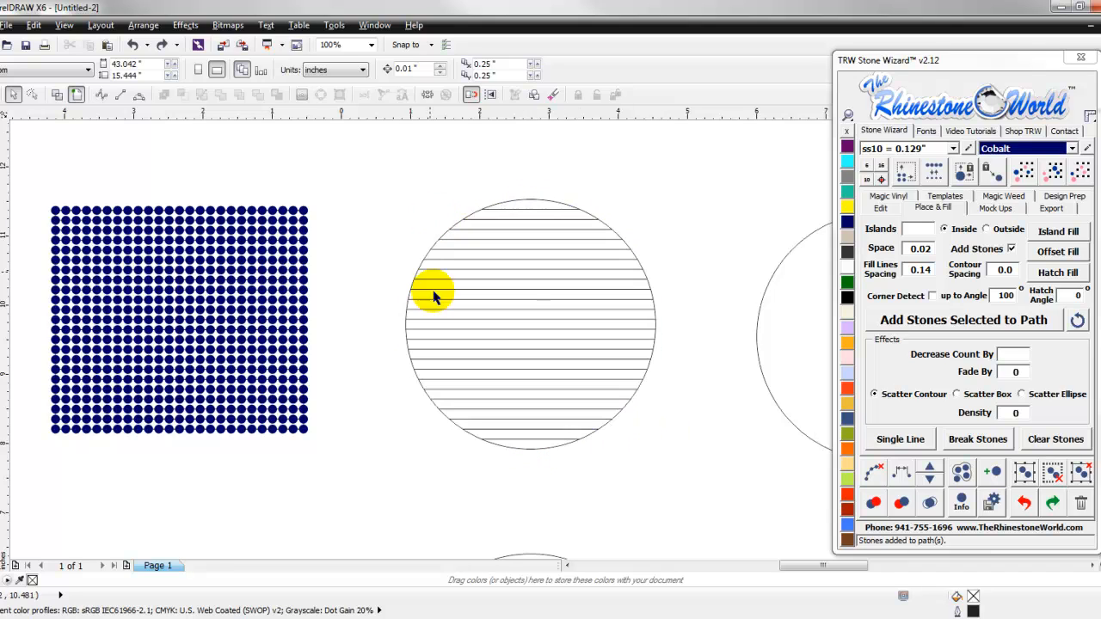
key(ctrl+z)
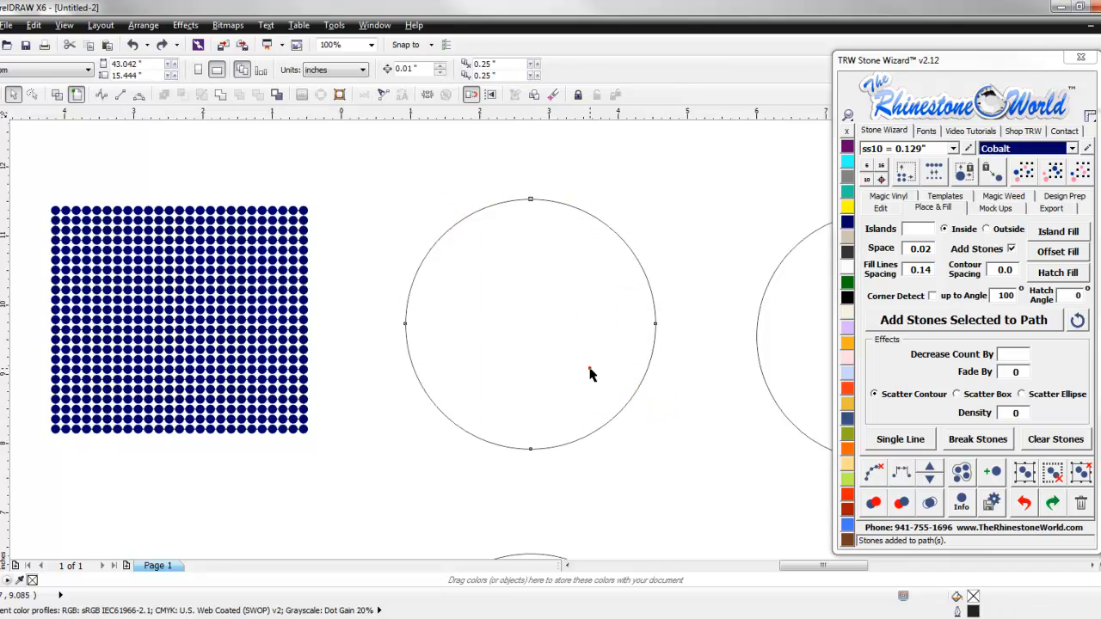
scroll(524, 349, down, 1)
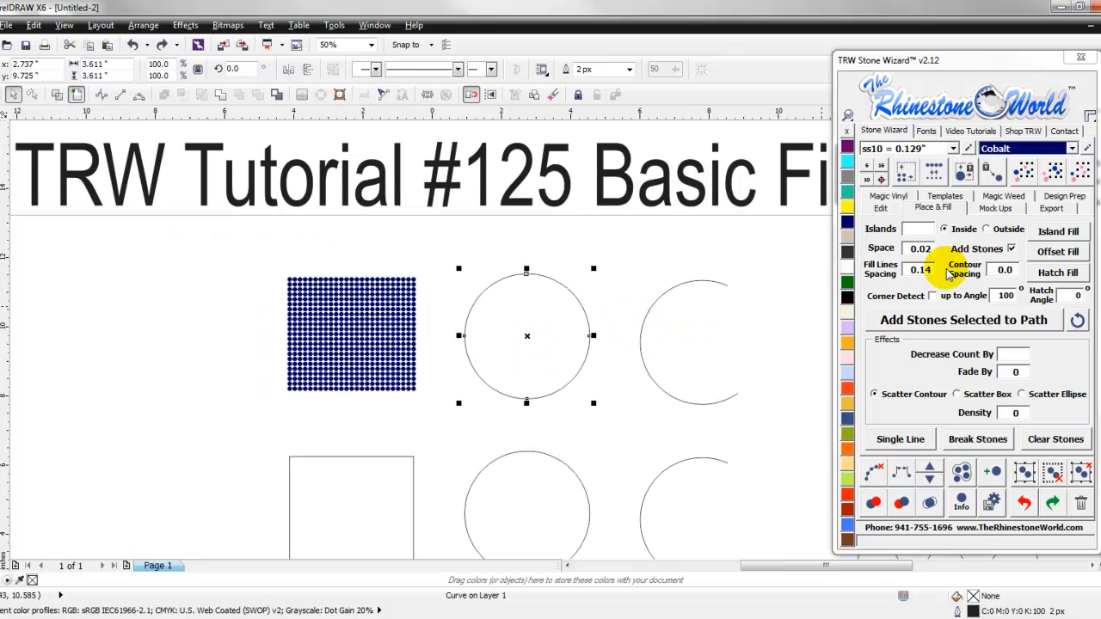
Apply an inside Island Fill of ss10 Cobalt stones to the upper circle, leaving the Islands count blank
click(921, 228)
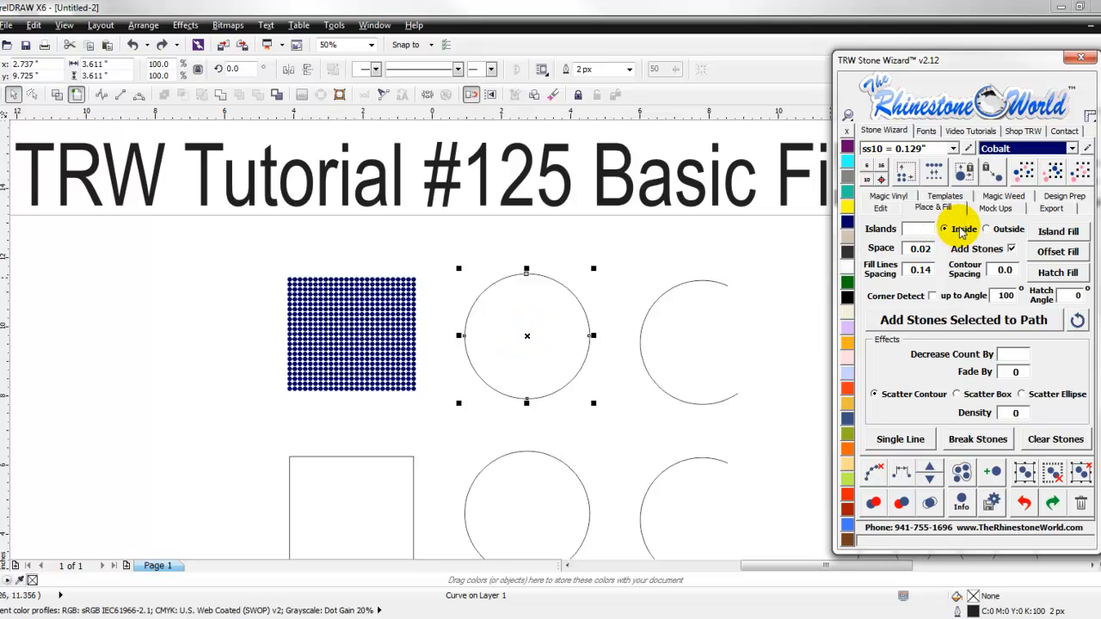
click(1051, 232)
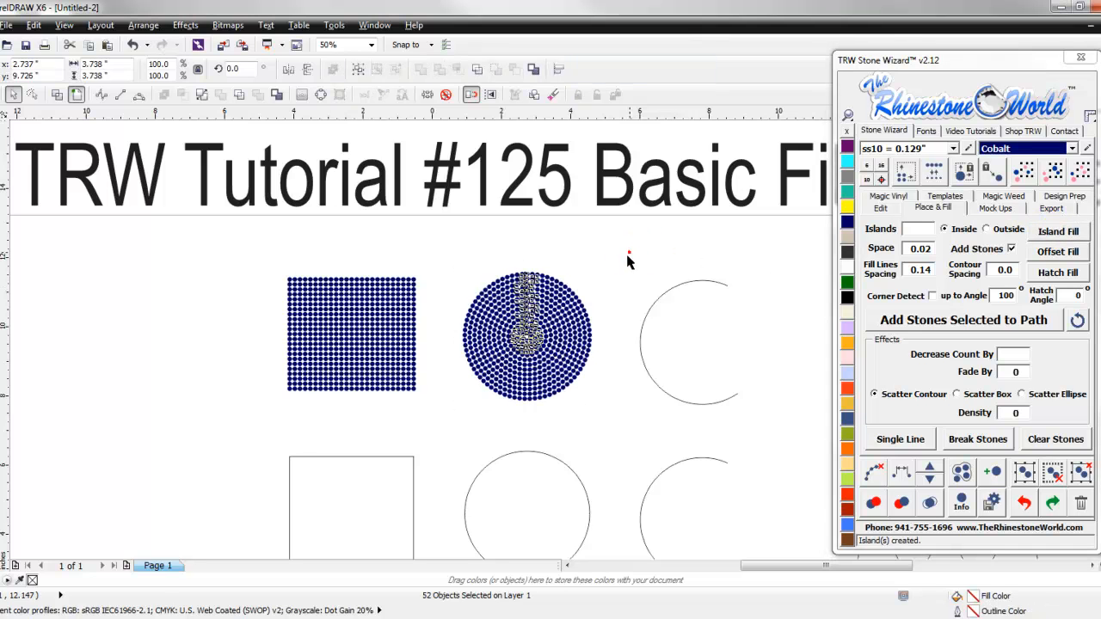
scroll(560, 336, up, 2)
scroll(492, 372, up, 2)
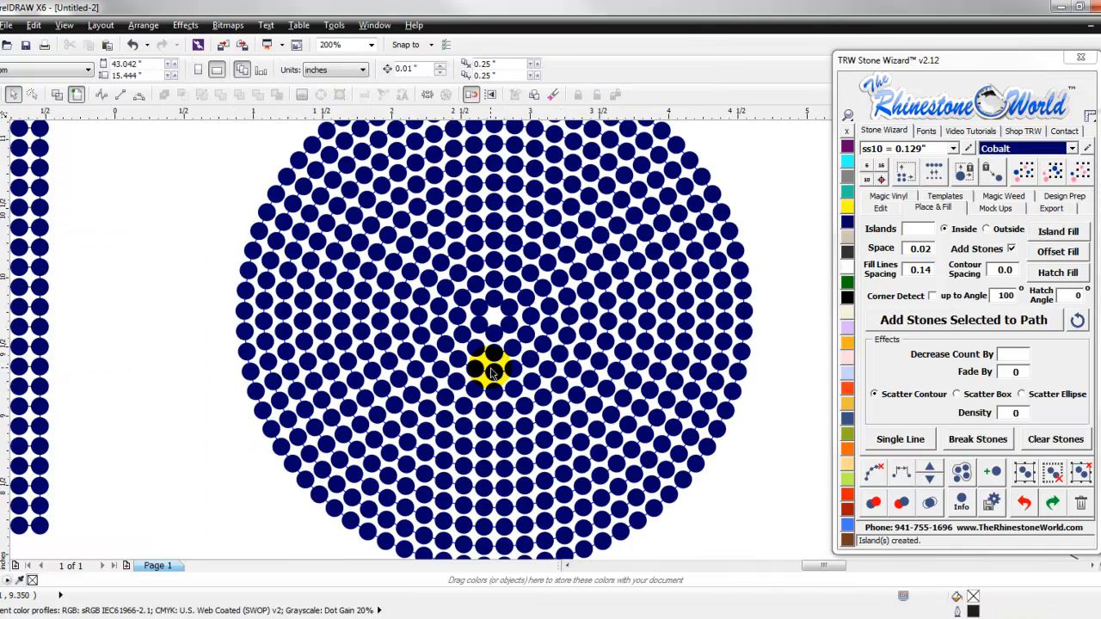
Remove one stone from the innermost ring of the filled circle and inspect the overall fill
click(508, 327)
scroll(505, 324, up, 2)
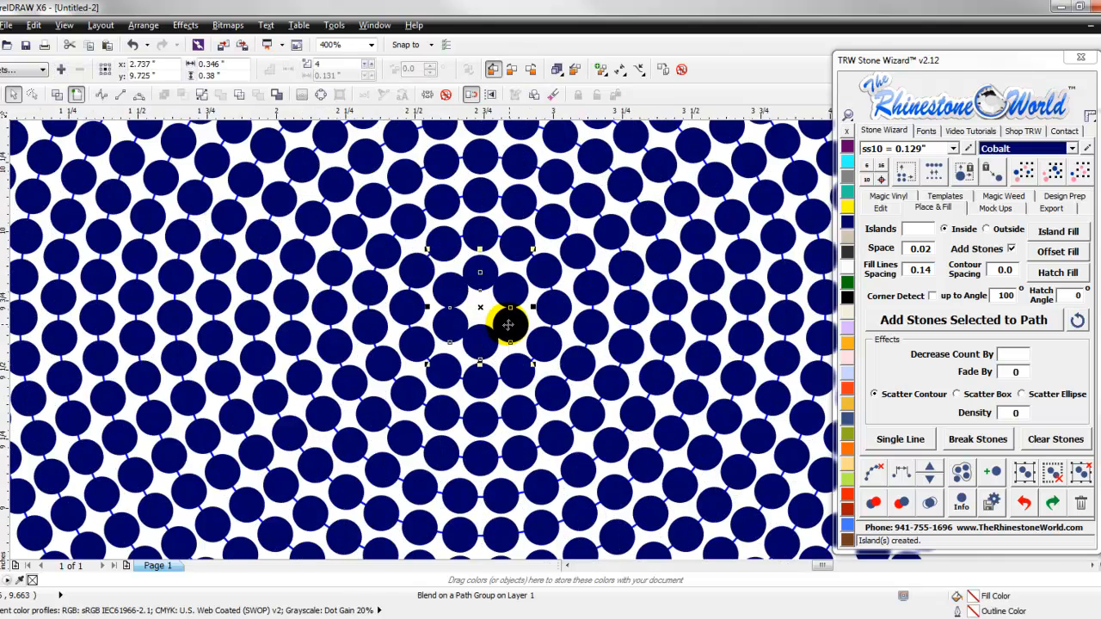
click(932, 482)
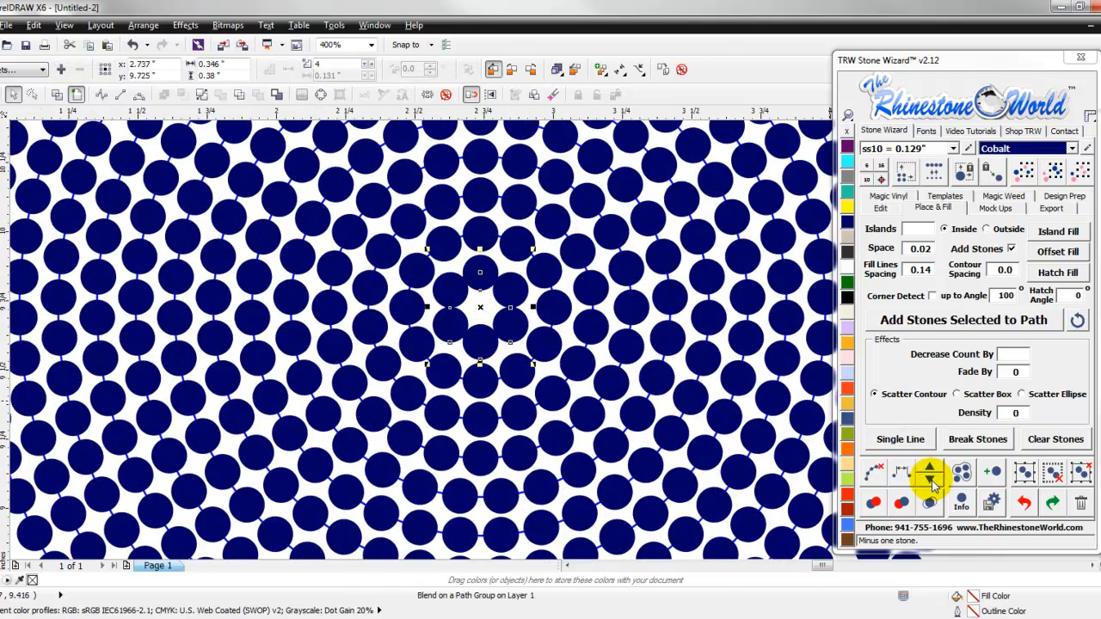
click(933, 483)
click(651, 361)
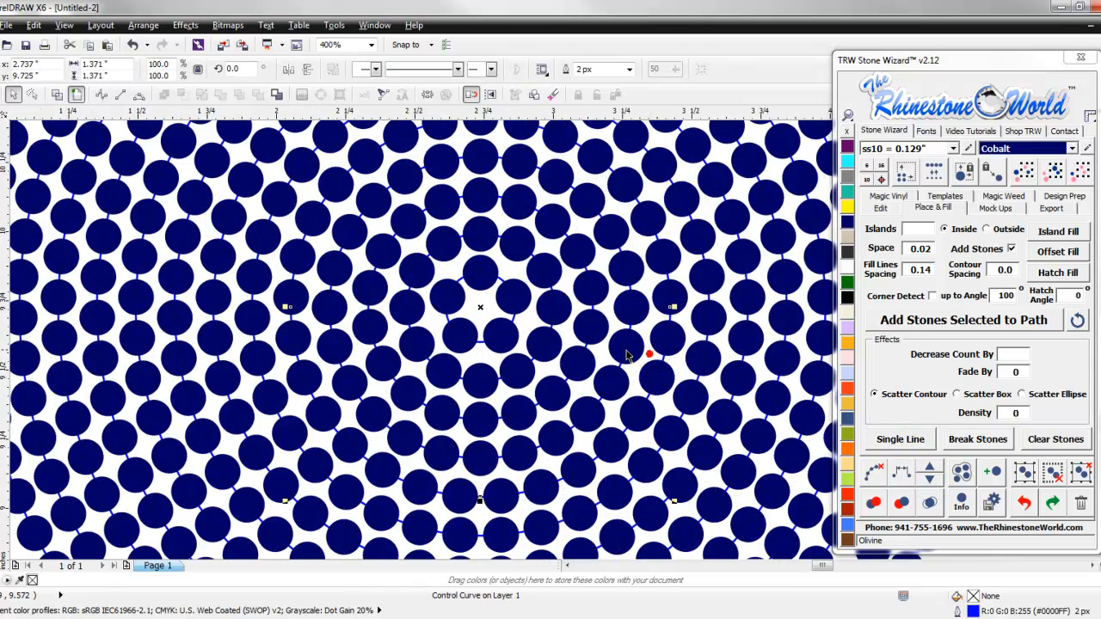
scroll(645, 357, down, 6)
scroll(638, 368, up, 2)
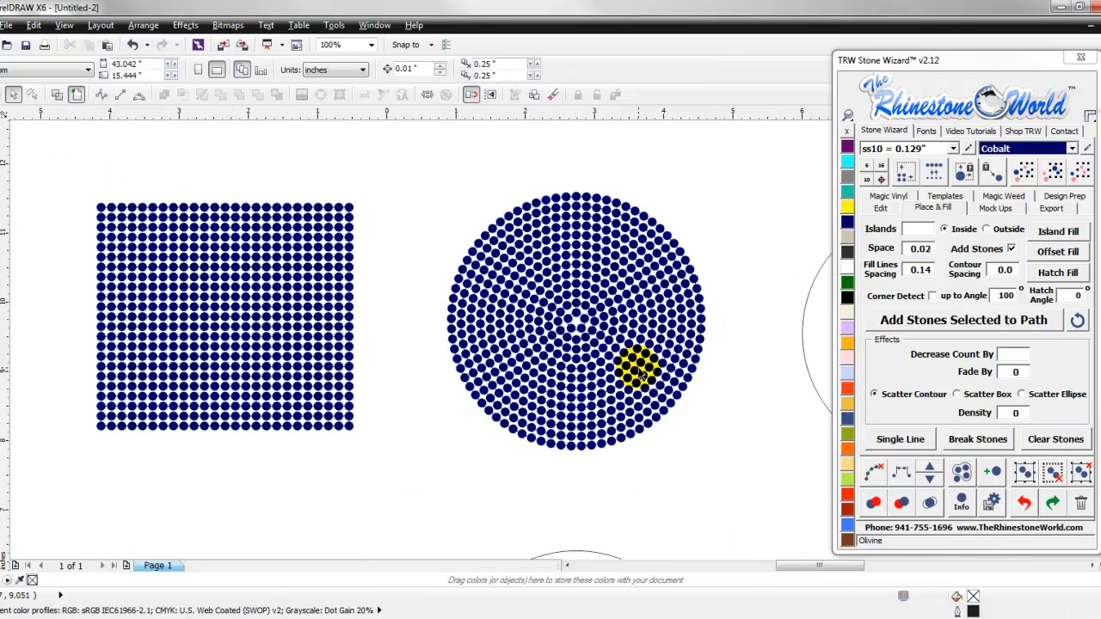
scroll(601, 309, down, 2)
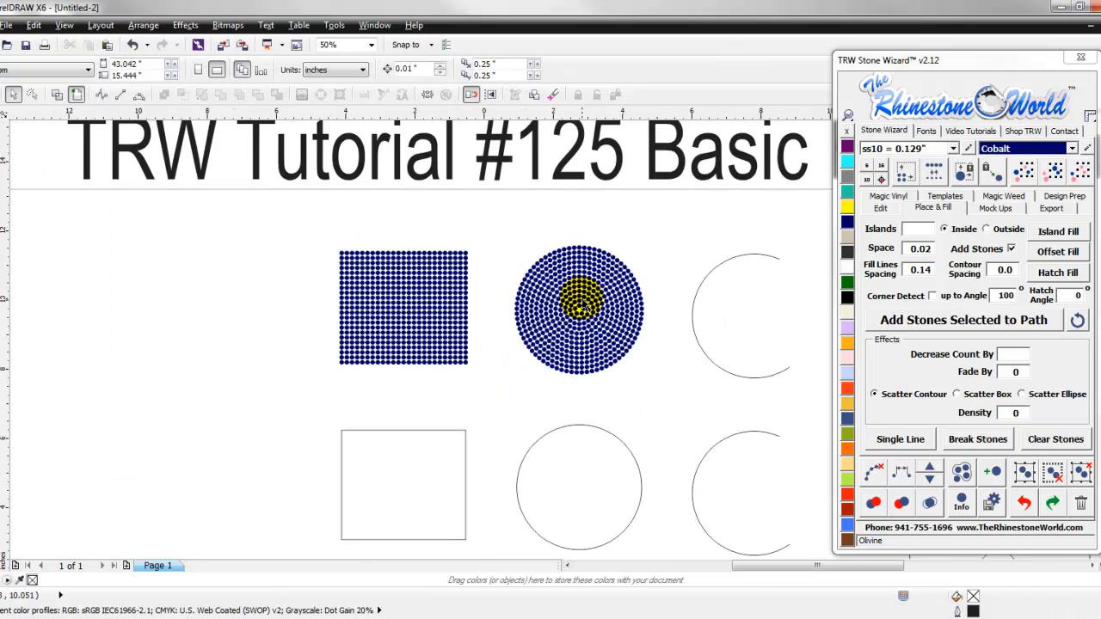
scroll(606, 348, down, 2)
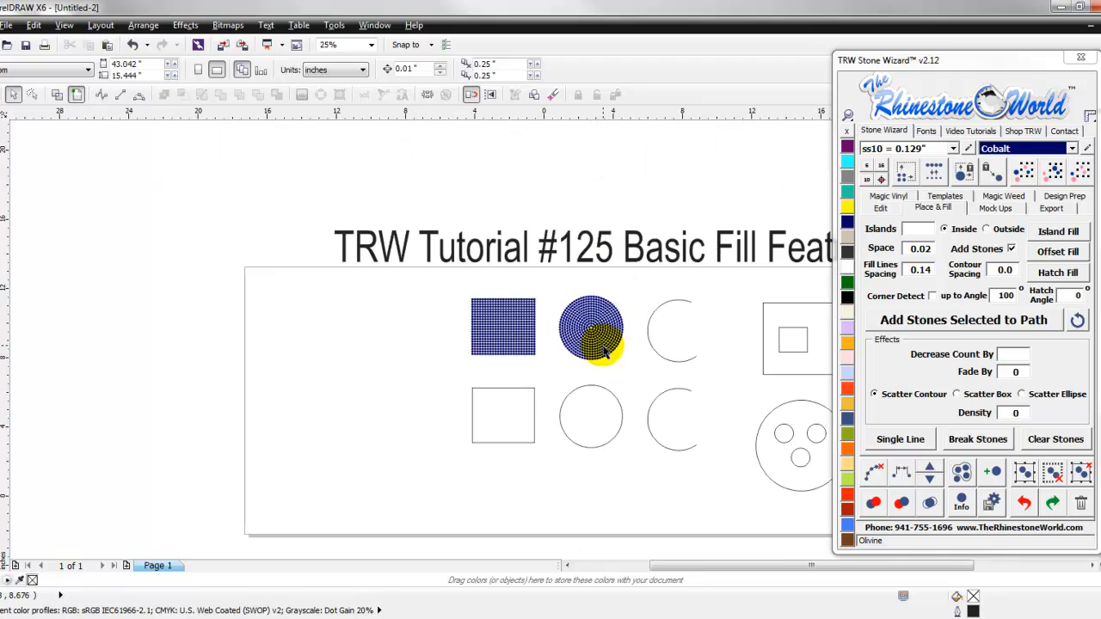
Undo the innermost ring's stone removal and the upper circle's island fill
key(ctrl+z)
key(ctrl+z)
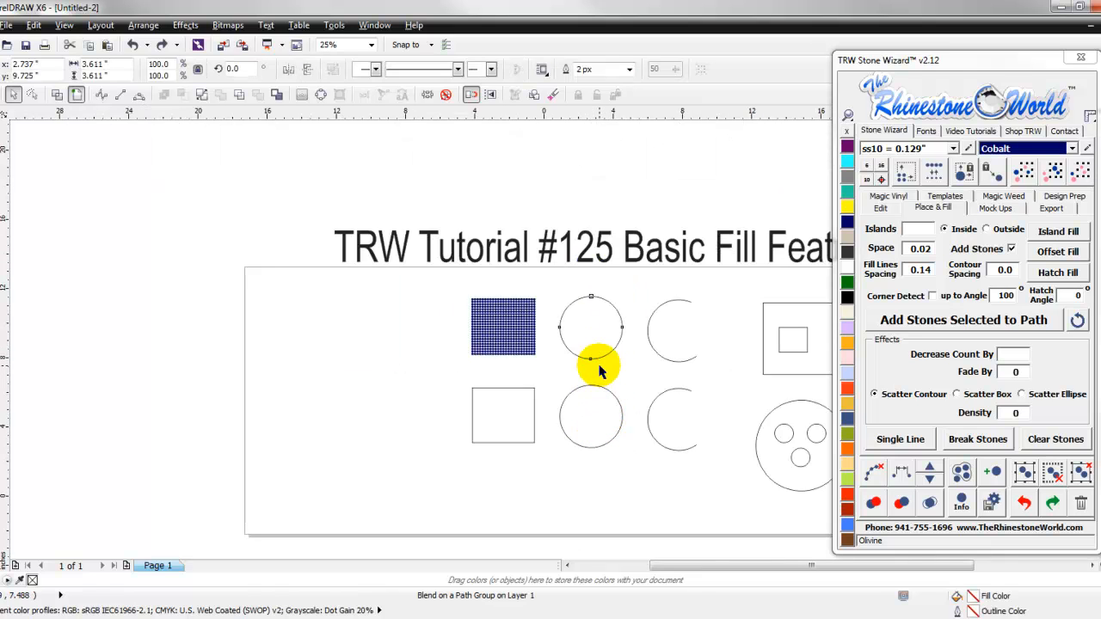
click(609, 361)
scroll(613, 327, up, 4)
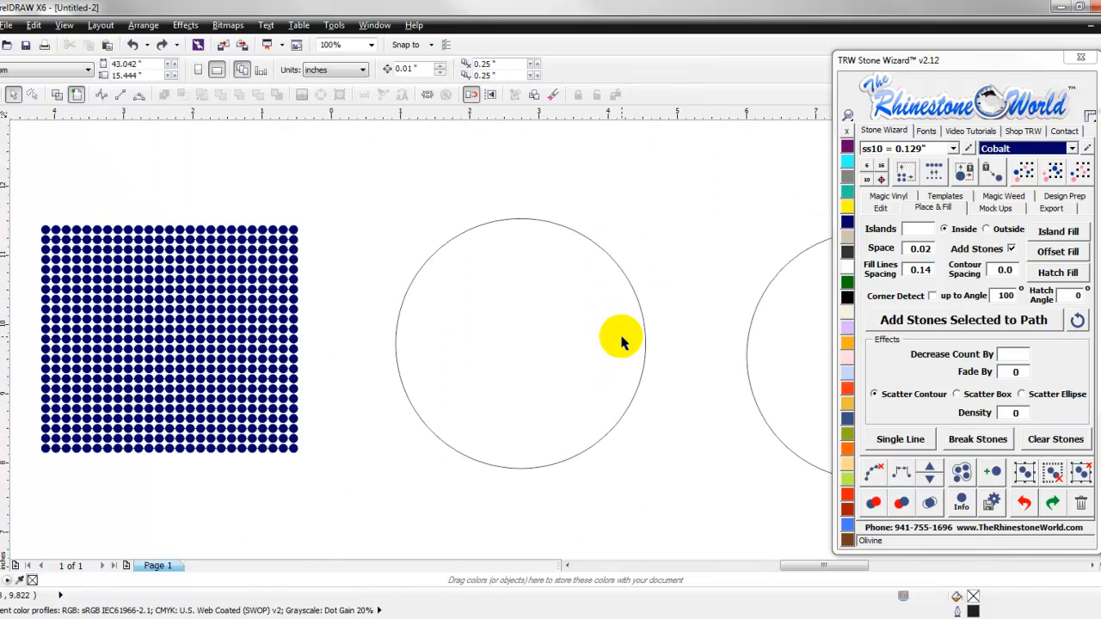
Apply an inside Island Fill with 6 islands of ss10 Cobalt stones to the circle beside the filled square
click(574, 317)
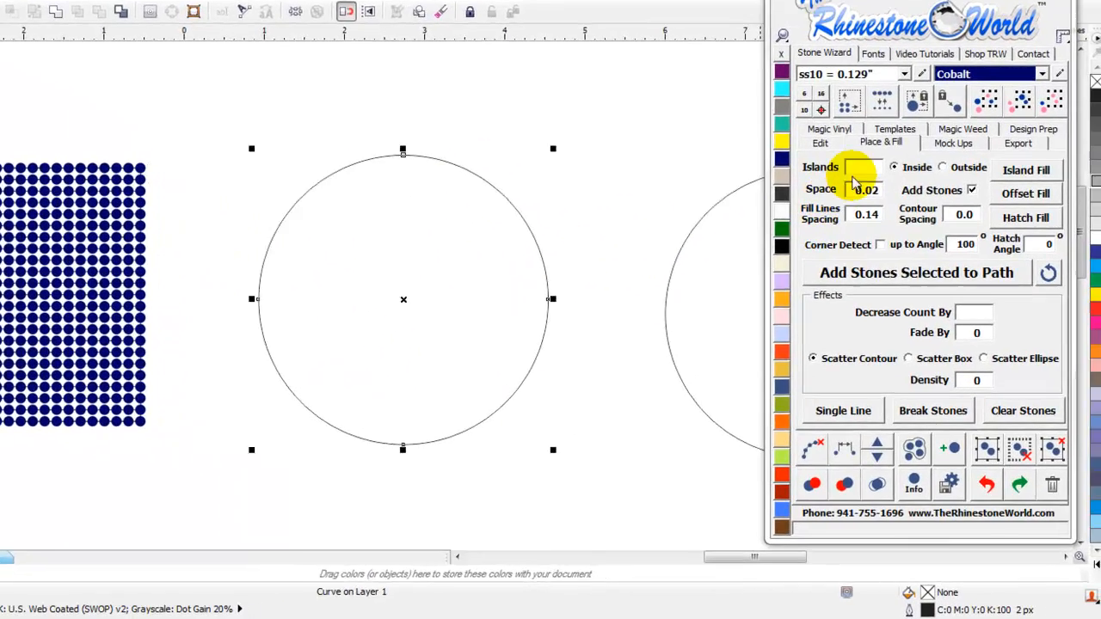
click(860, 170)
text(6)
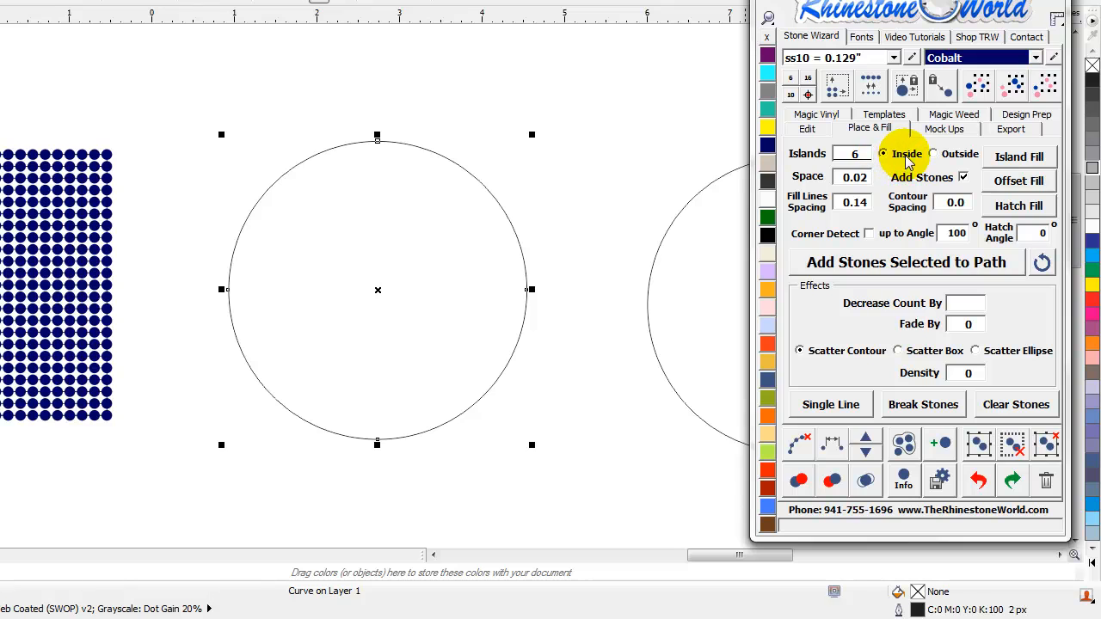
click(1011, 155)
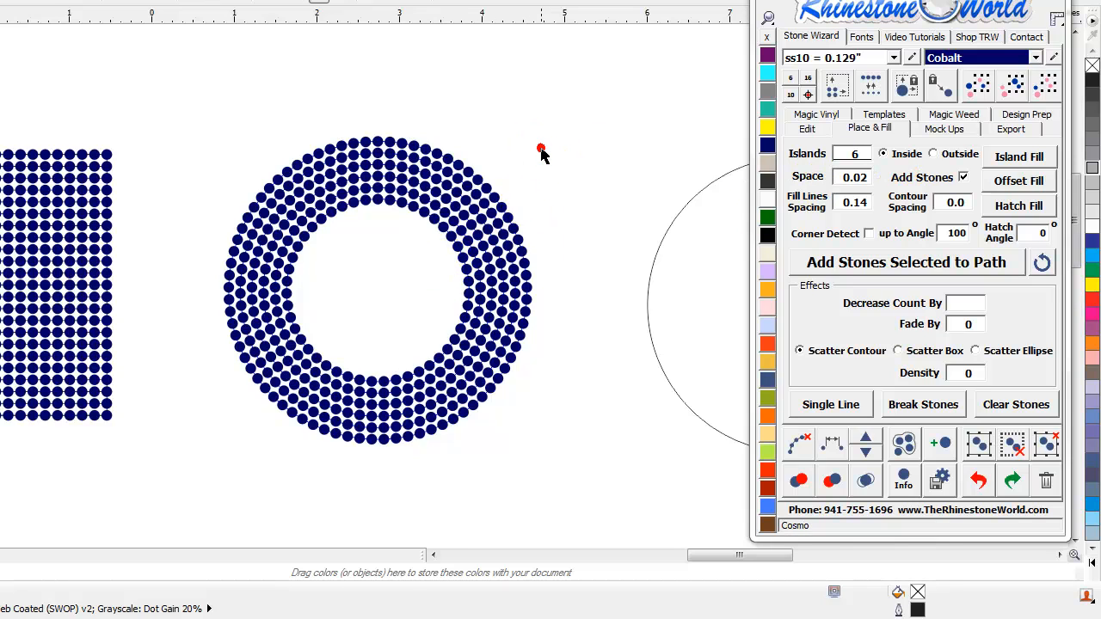
Undo the circle's inside island fill and shift the empty circle slightly right, to about X 3.05 inches
key(ctrl+z)
drag(476, 260, 502, 262)
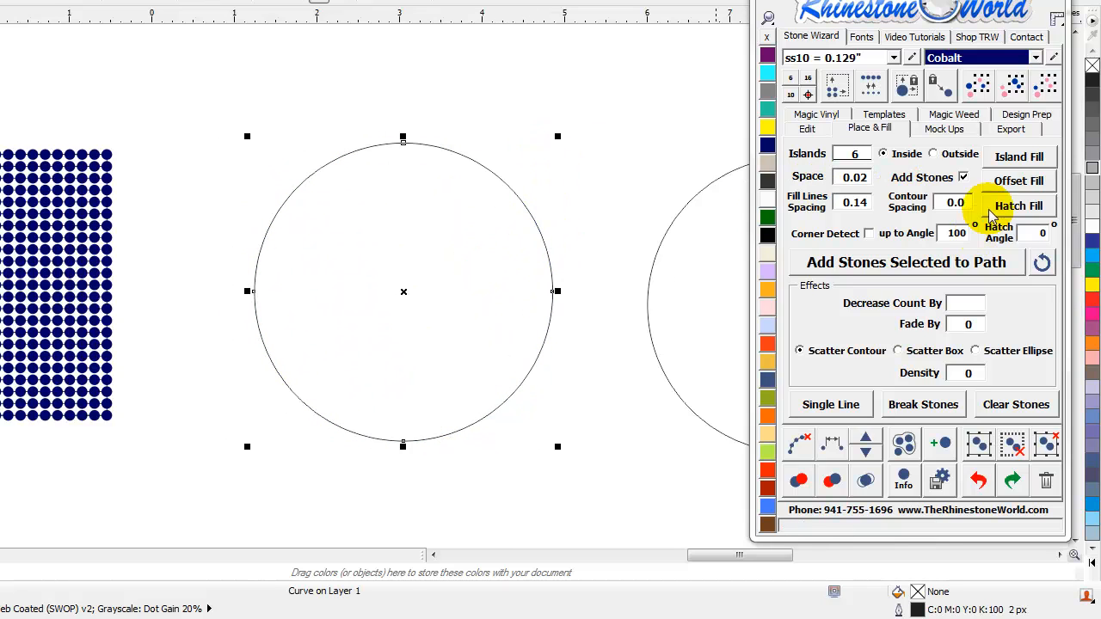
Apply an Island Fill with 6 islands to the outside of the moved circle
click(958, 153)
click(998, 157)
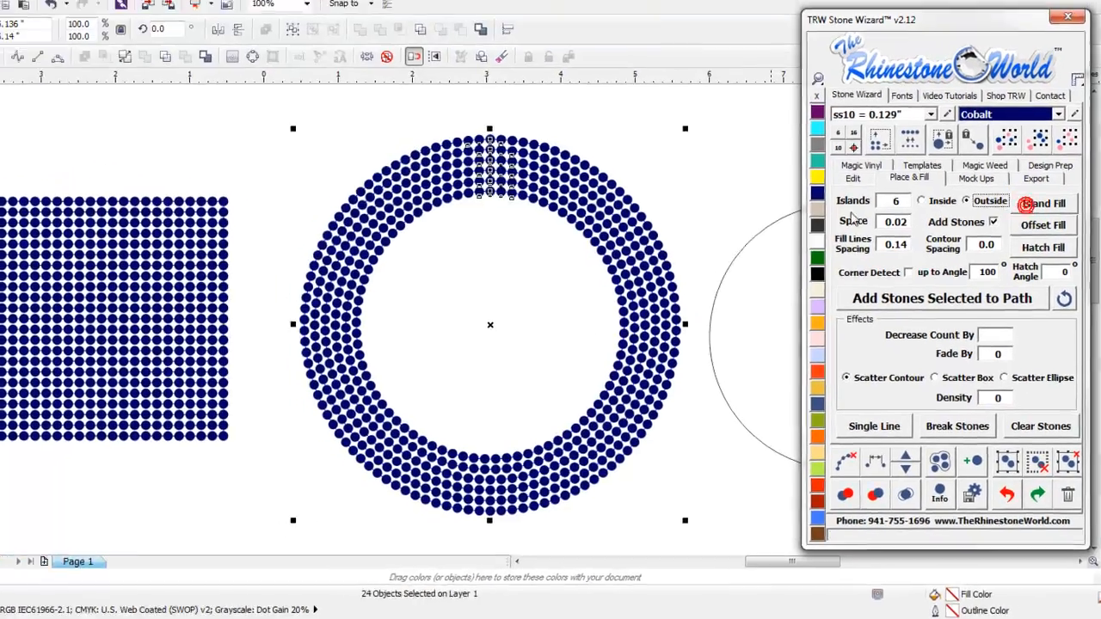
click(729, 177)
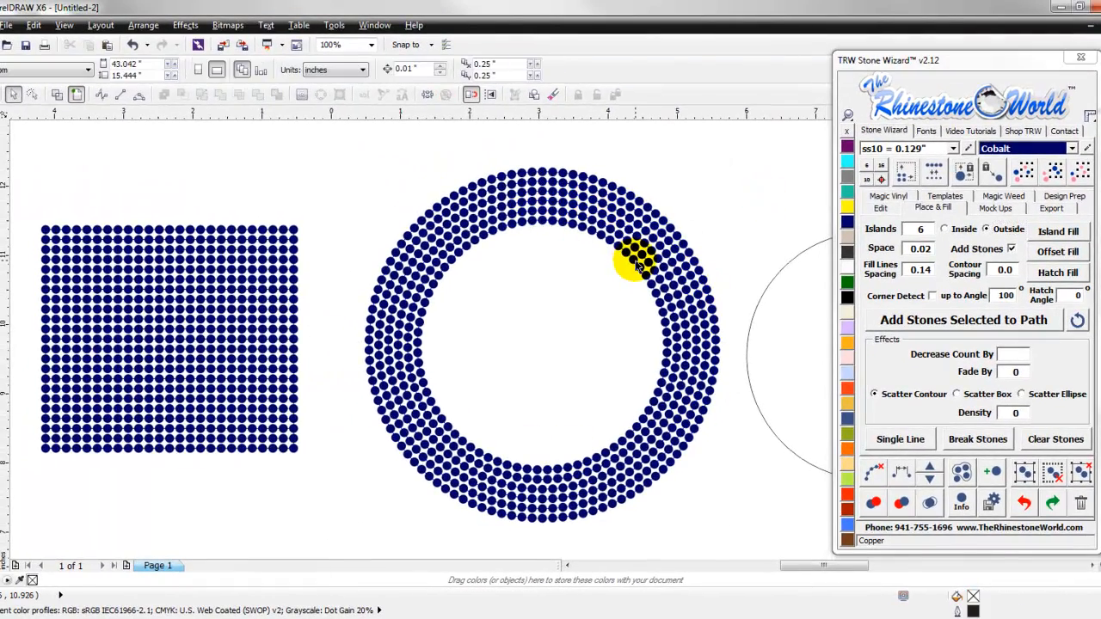
Replace the circle's outside island fill with one that uses a Contour Spacing of 0.14
key(ctrl+z)
click(641, 308)
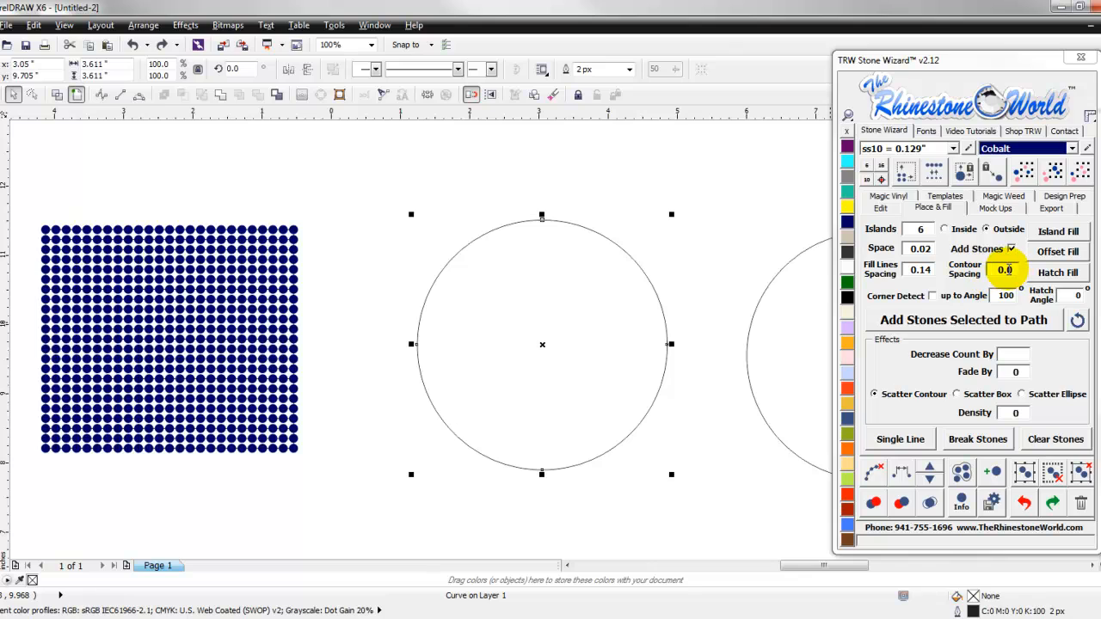
click(1005, 269)
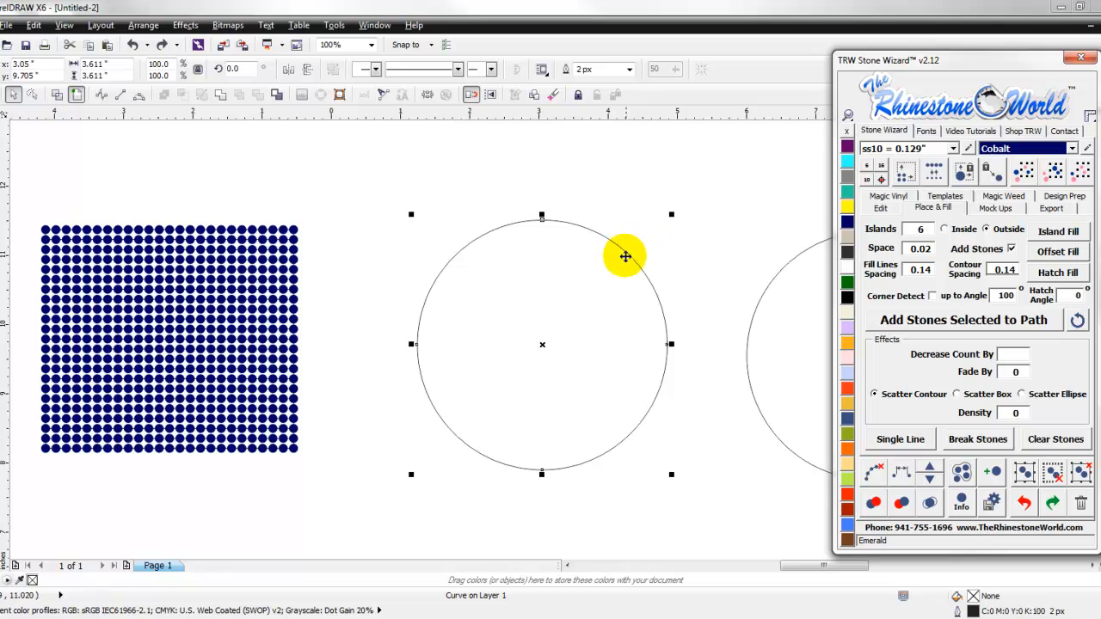
click(1044, 232)
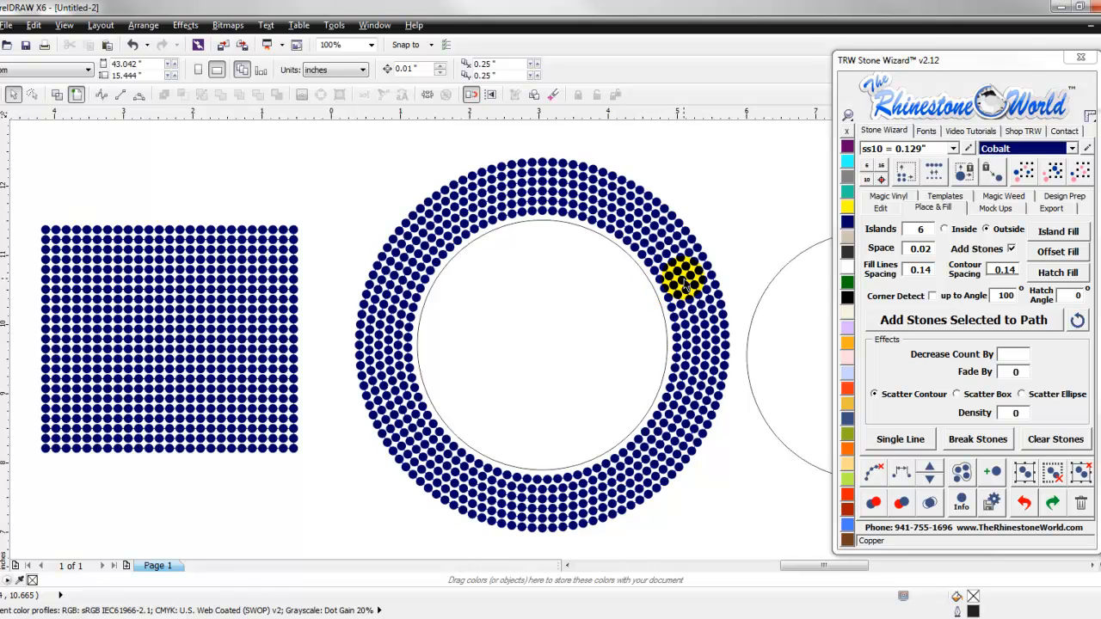
Replace the outside rings with an inside Island Fill of 6 islands at 0.14 Contour Spacing
key(ctrl+z)
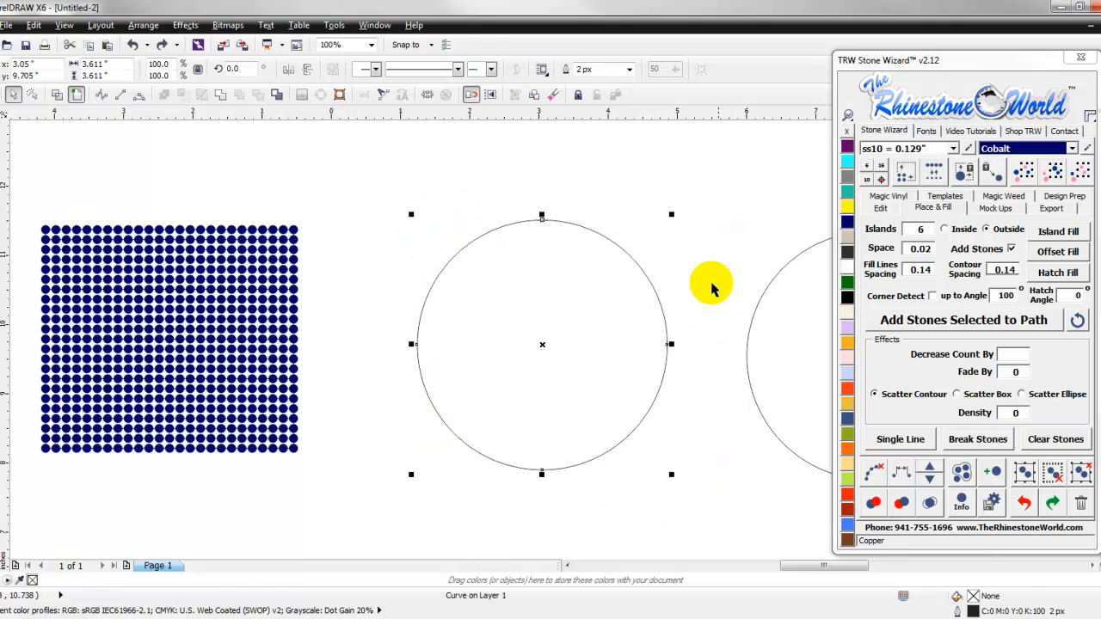
click(949, 229)
click(1048, 250)
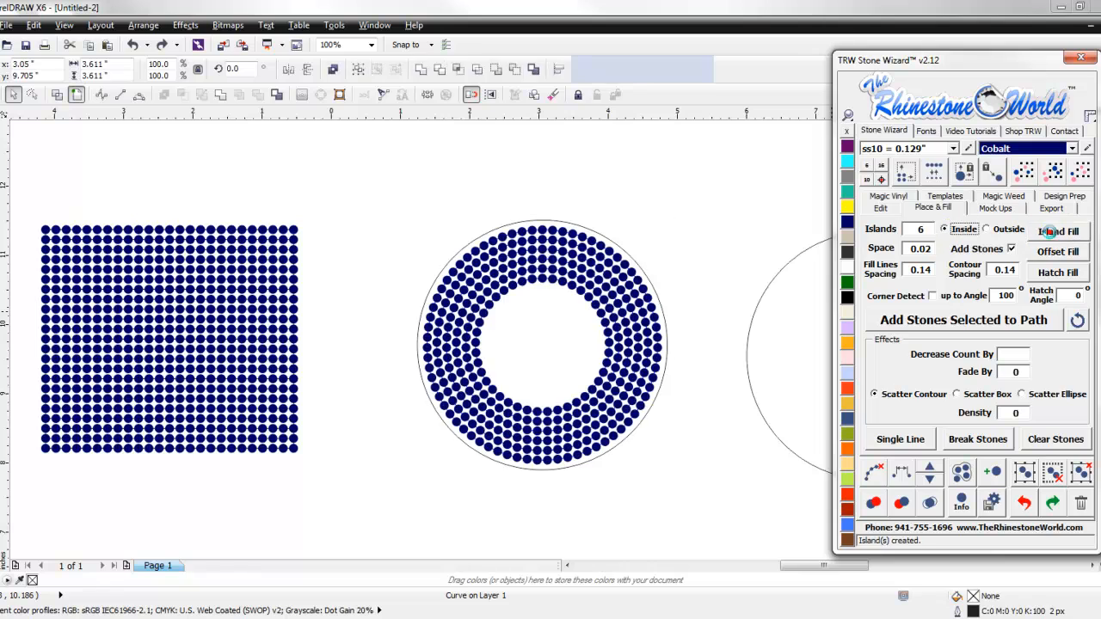
click(799, 216)
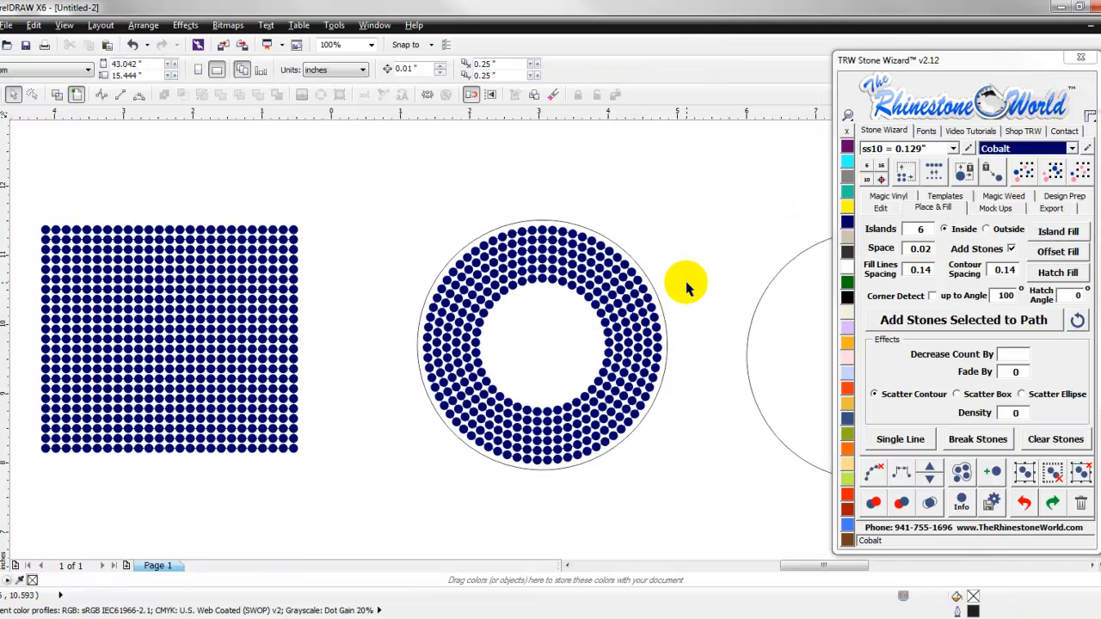
Replace the circle's inside fill with an Island Fill of only 3 islands
key(ctrl+z)
click(922, 229)
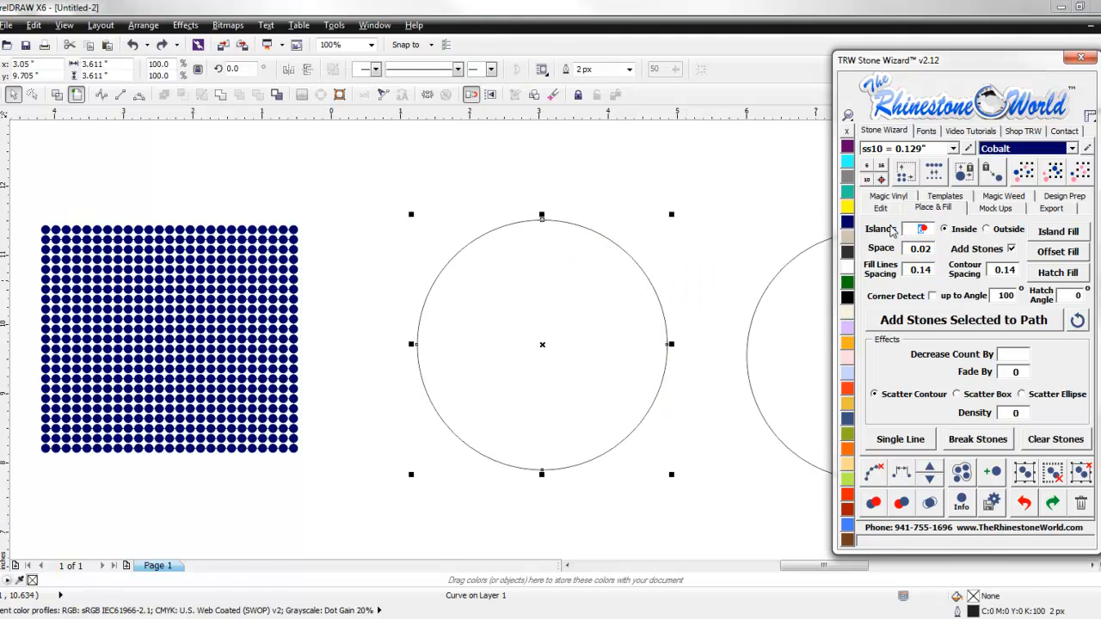
text(3)
click(1056, 232)
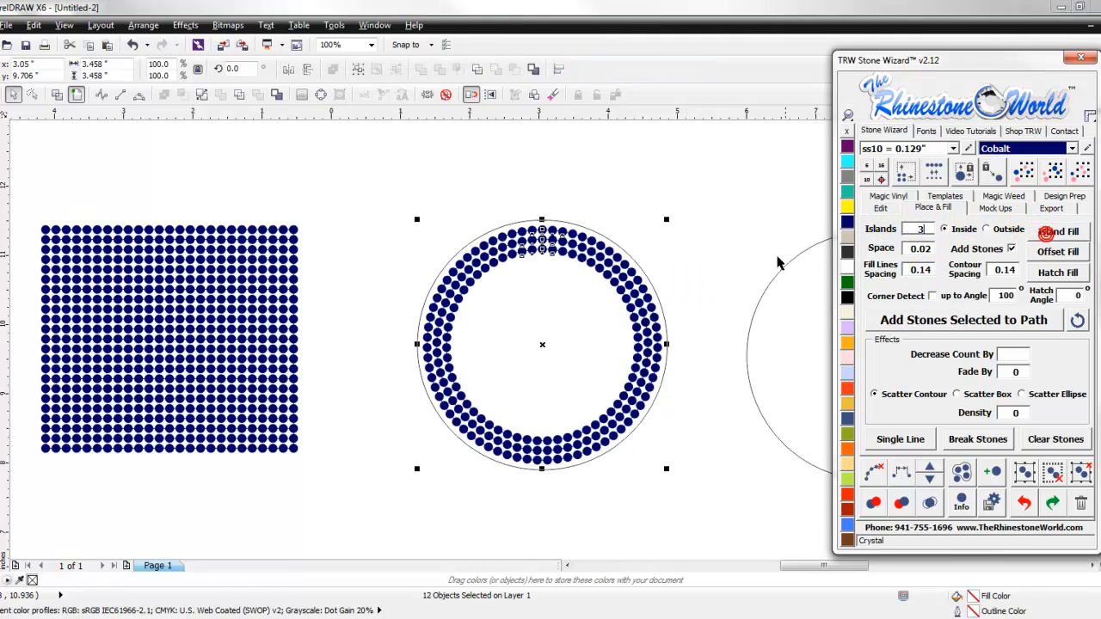
Replace the inside rings with an outside Island Fill of 3 islands at a Contour Spacing of 0.5
key(ctrl+z)
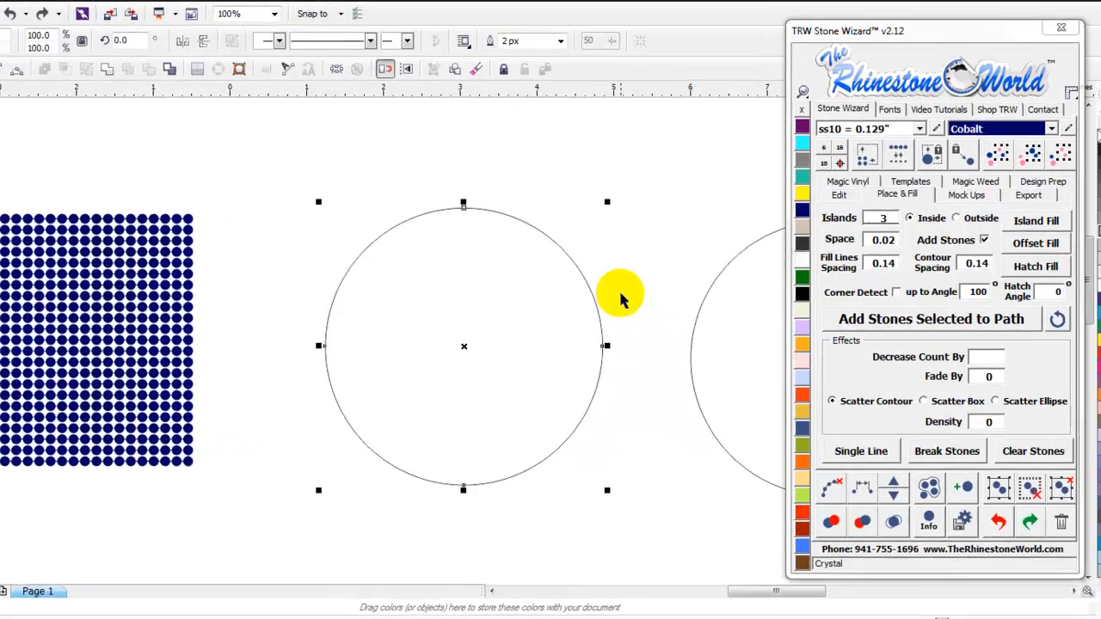
click(683, 297)
click(537, 324)
click(932, 209)
click(955, 258)
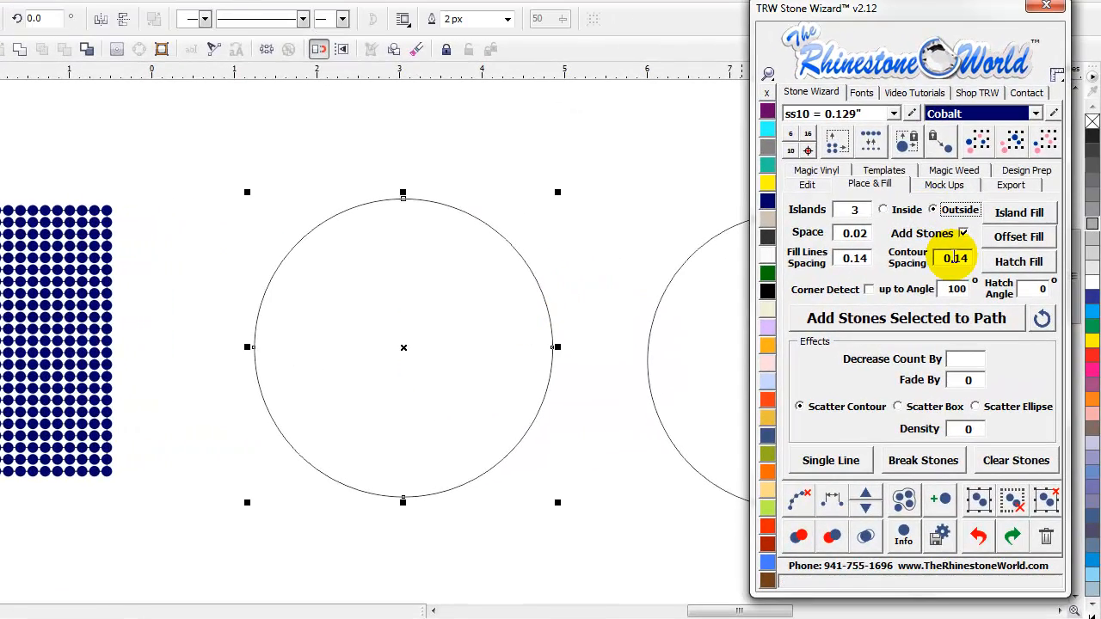
text(0.5)
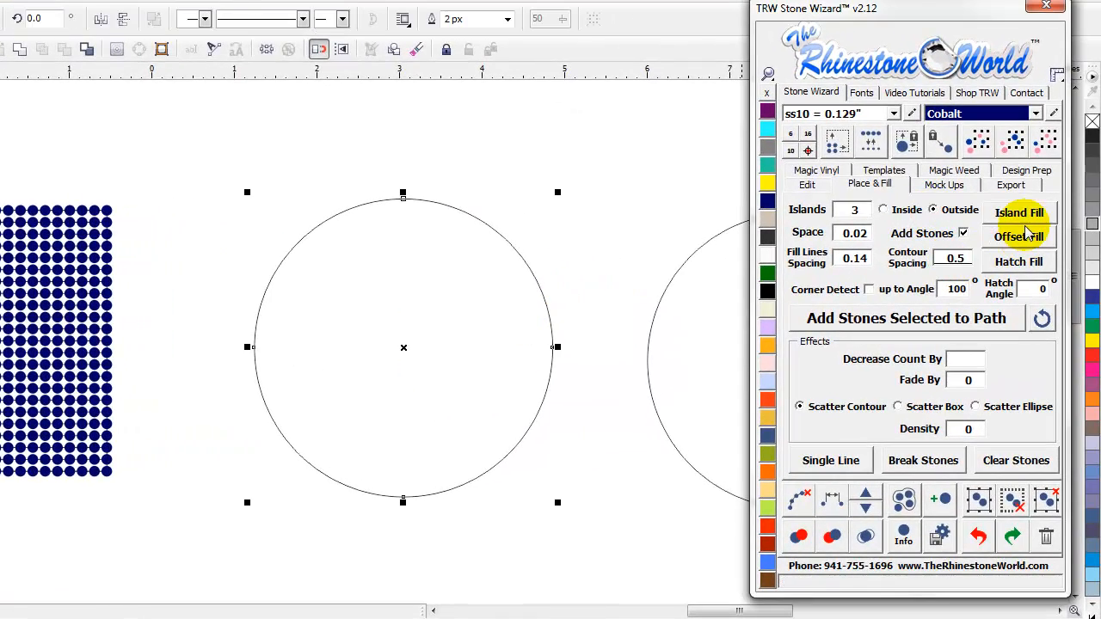
click(1019, 214)
click(696, 175)
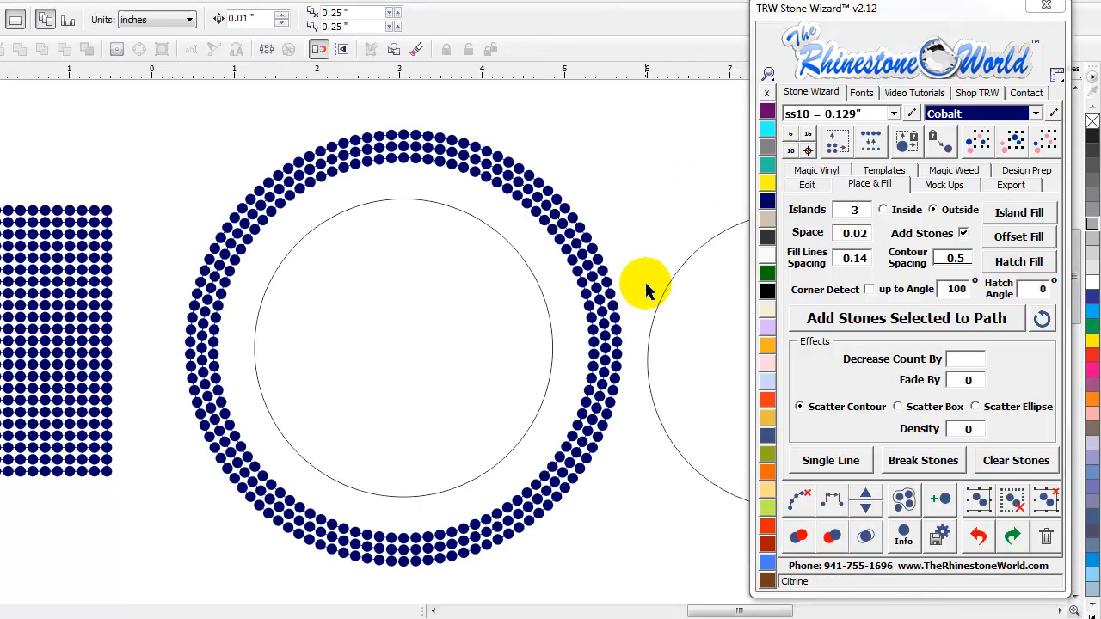
Undo the outside fill and reapply it to the circle with the stone Space set to 0.09
key(ctrl+z)
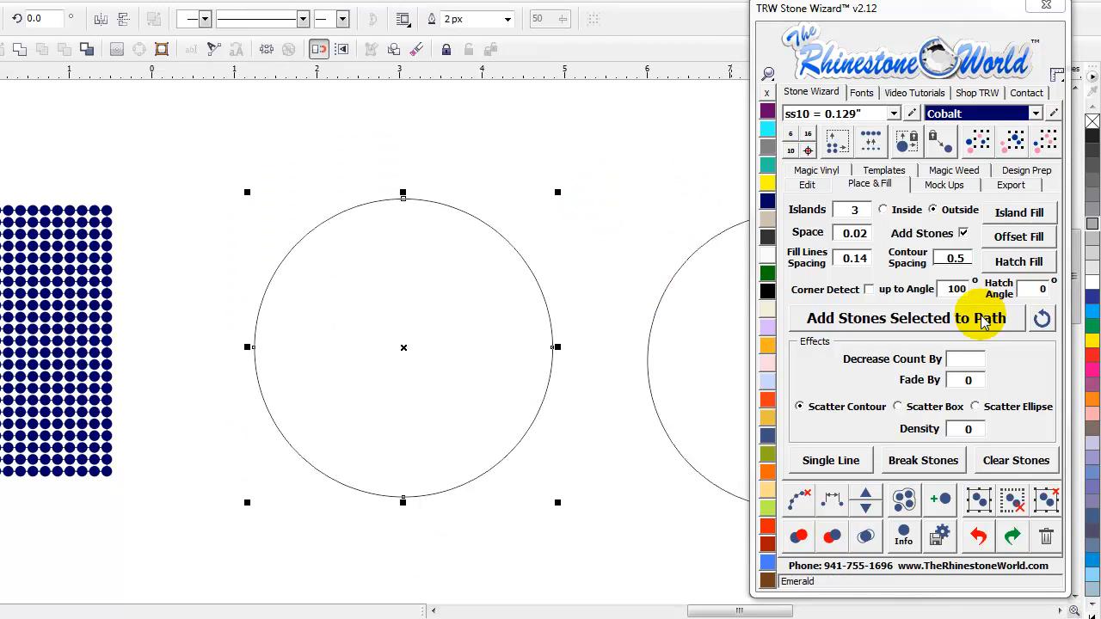
click(588, 184)
click(529, 301)
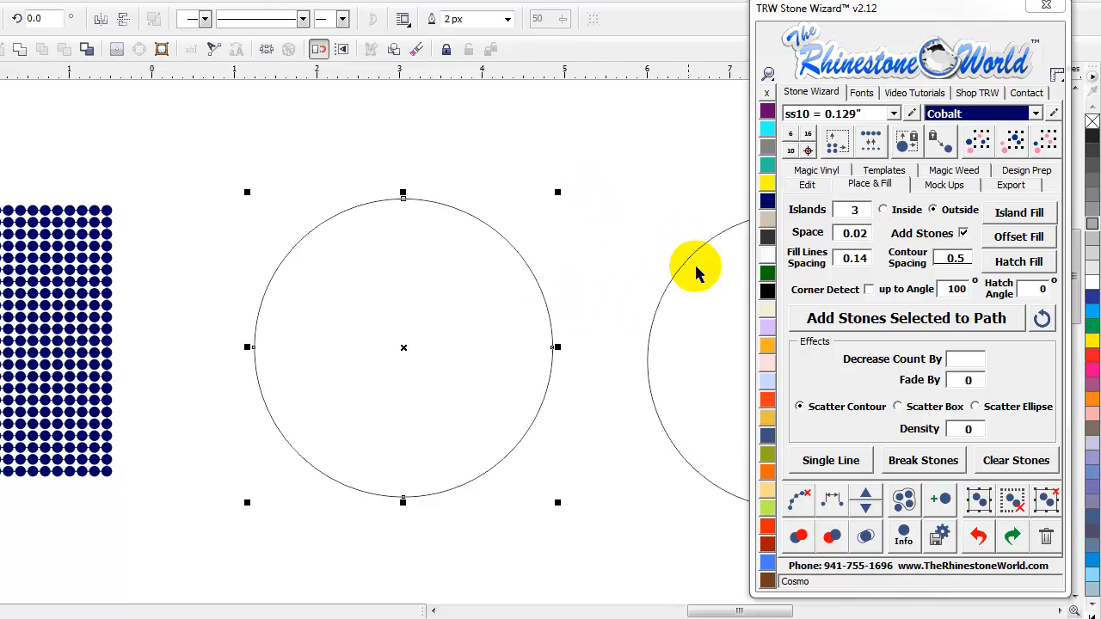
click(860, 234)
drag(867, 234, 870, 233)
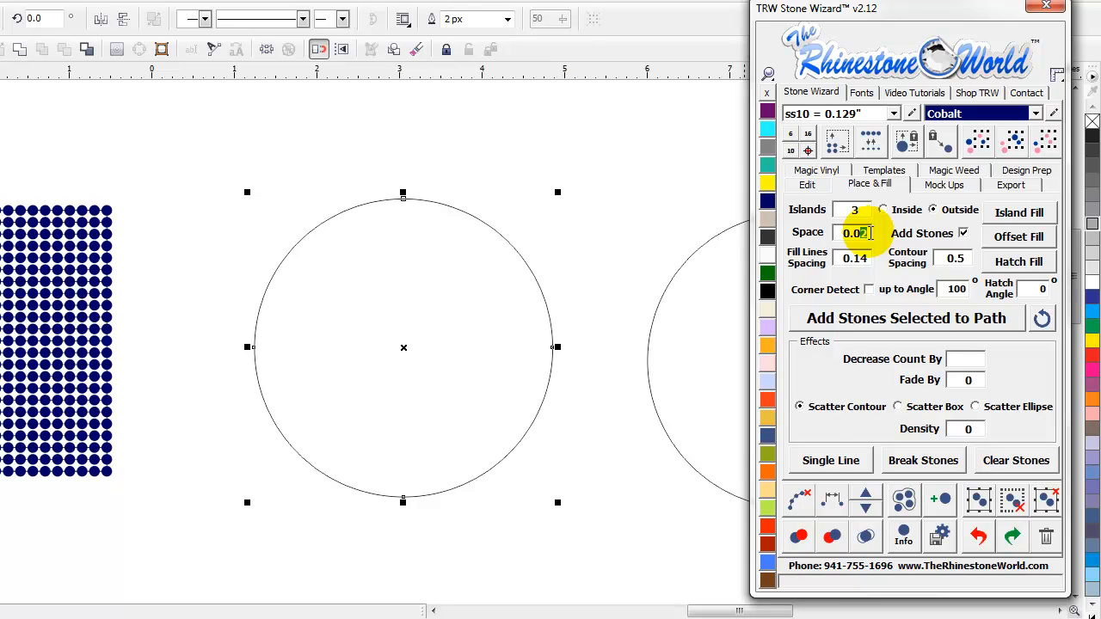
text(9)
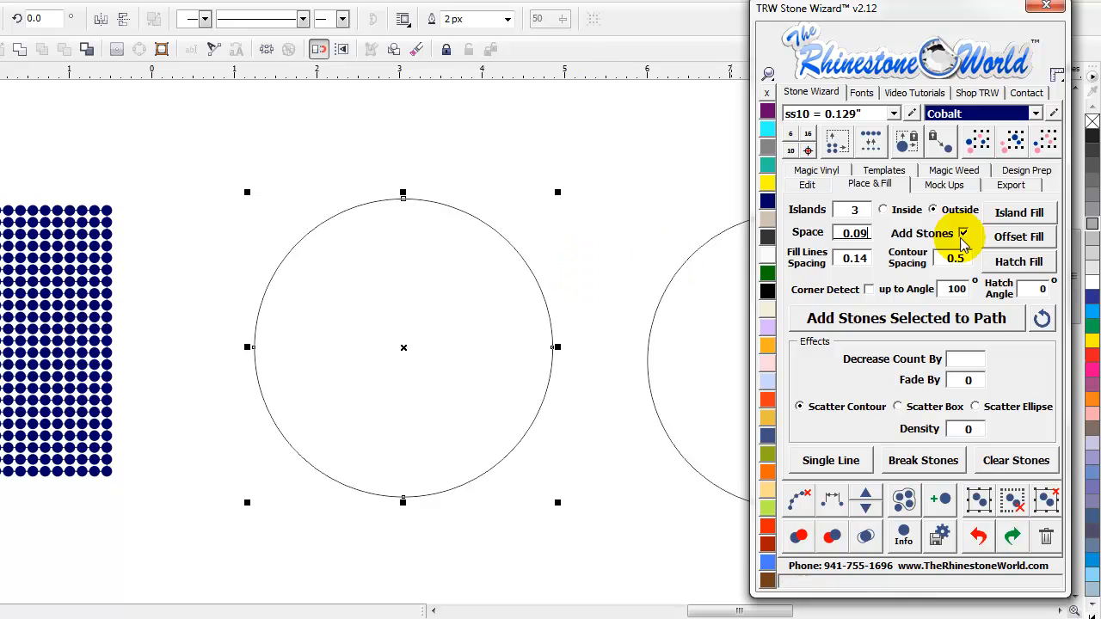
click(1015, 212)
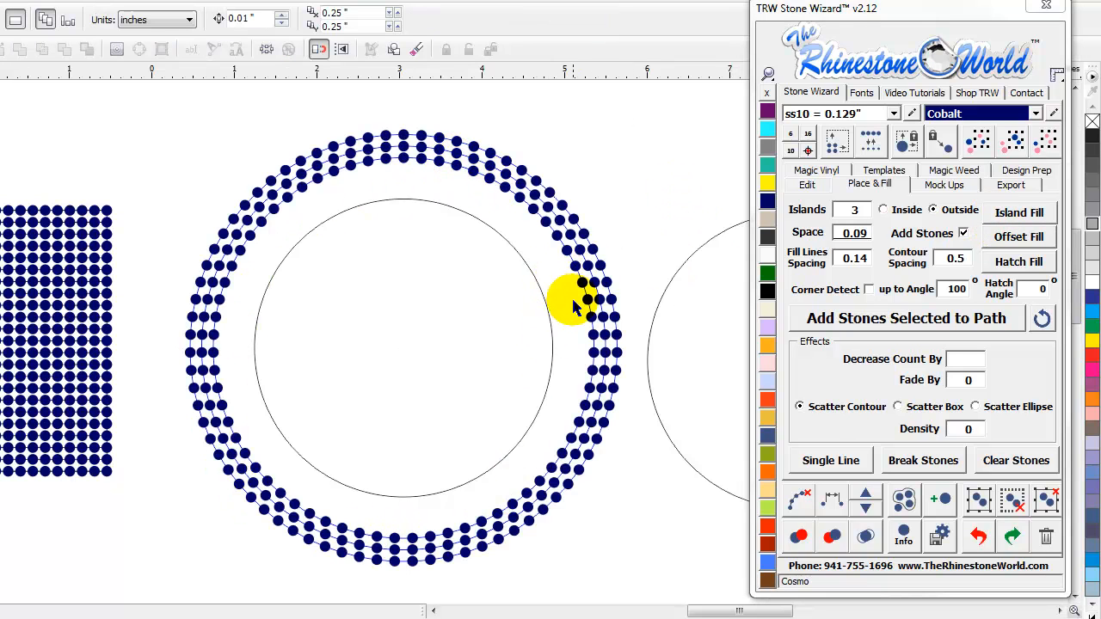
Replace the widely spaced fill with one using a Space of 0.02, and inspect the stones up close
key(ctrl+z)
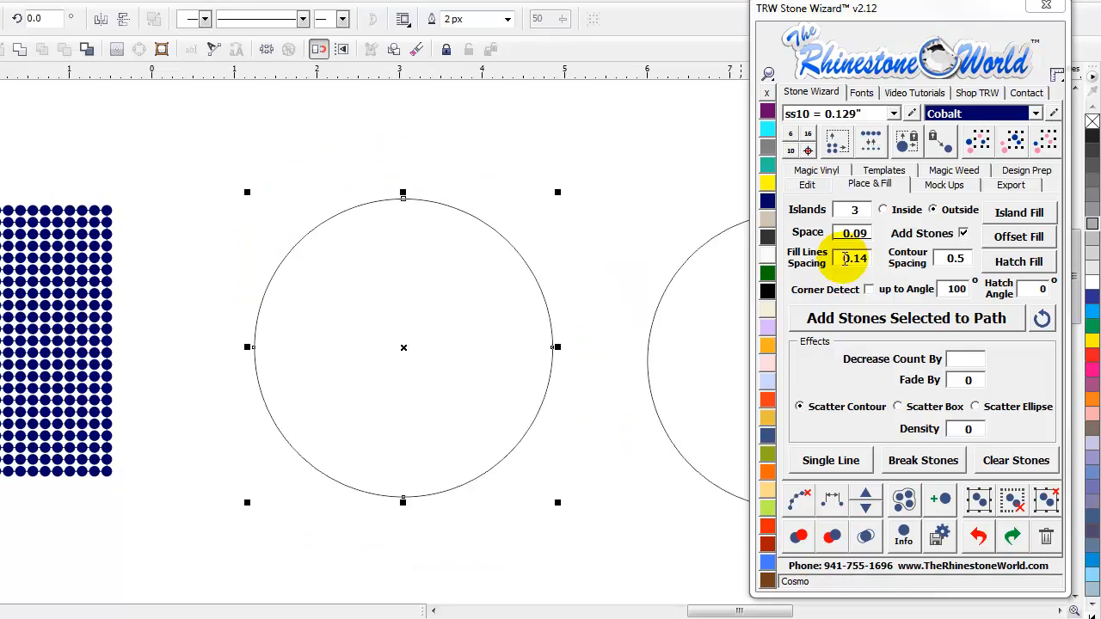
drag(859, 233, 886, 245)
text(2)
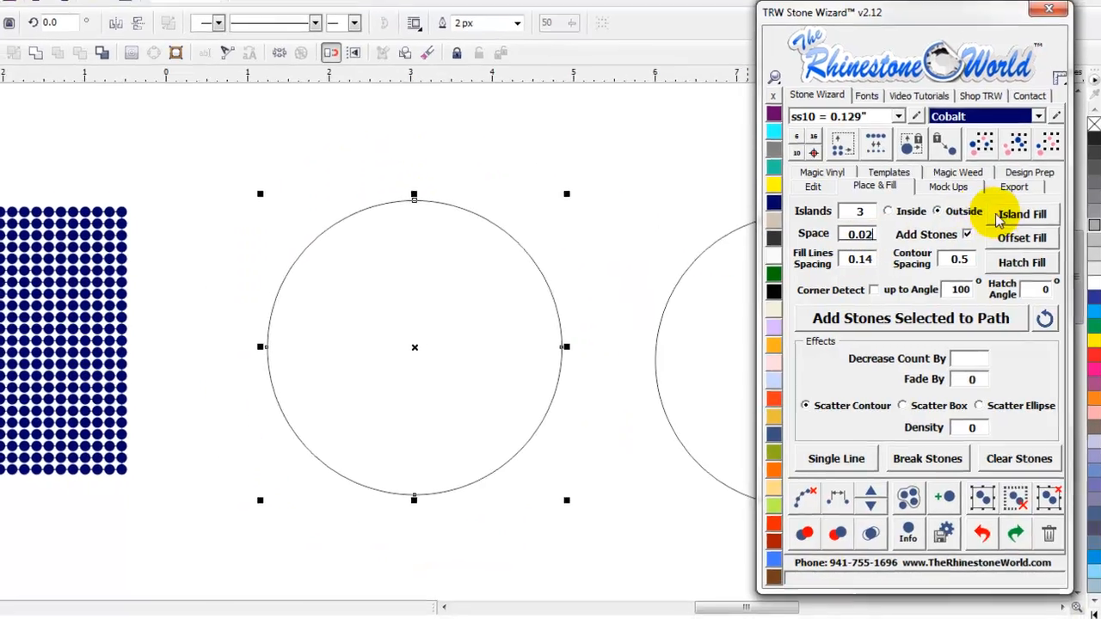
click(1020, 211)
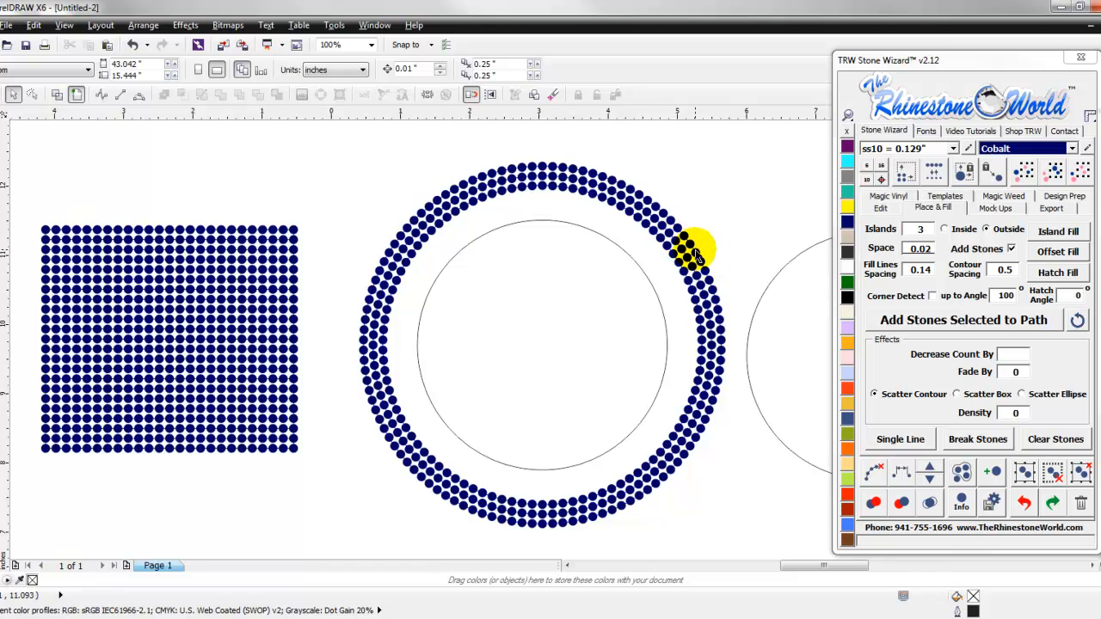
scroll(694, 249, up, 3)
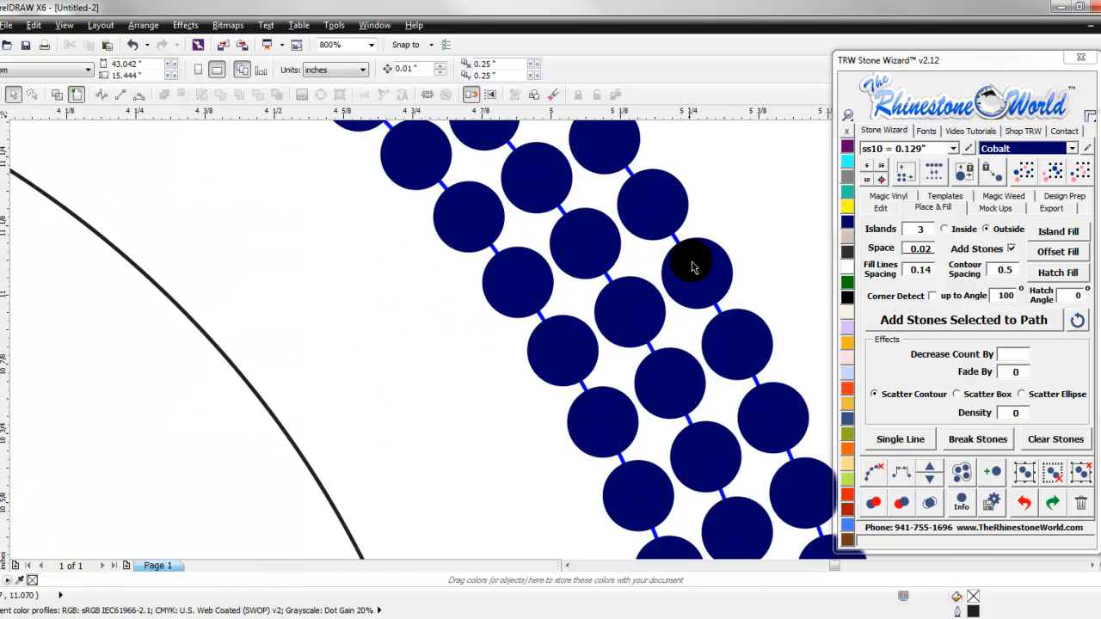
scroll(714, 314, down, 4)
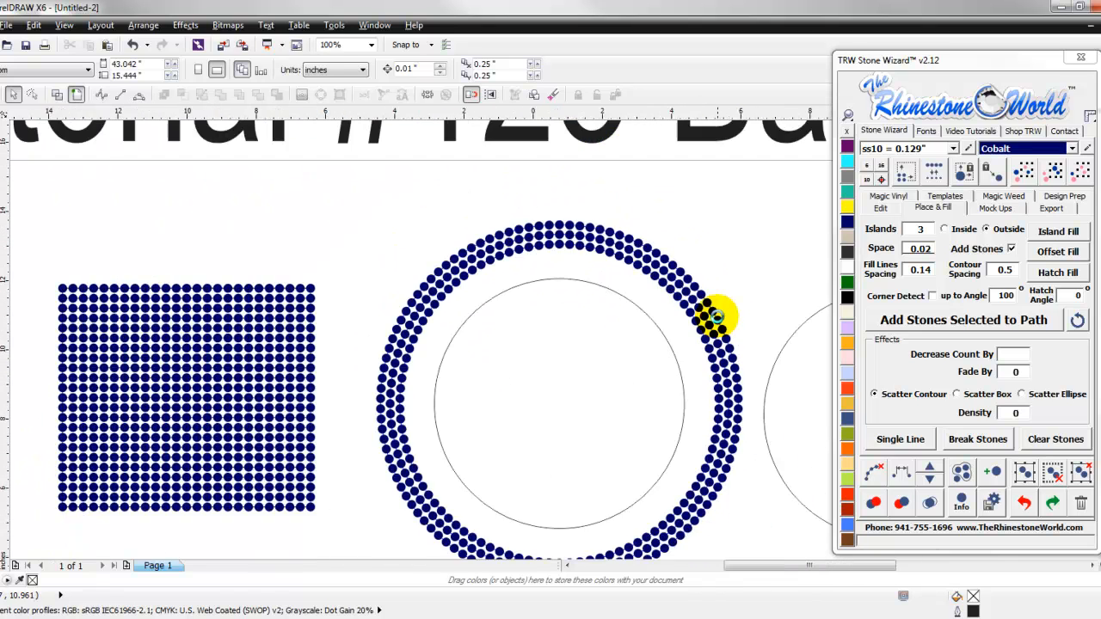
Replace the circle's fill with an outside Island Fill of 6 islands at a Contour Spacing of 0.0
key(ctrl+z)
scroll(713, 370, up, 2)
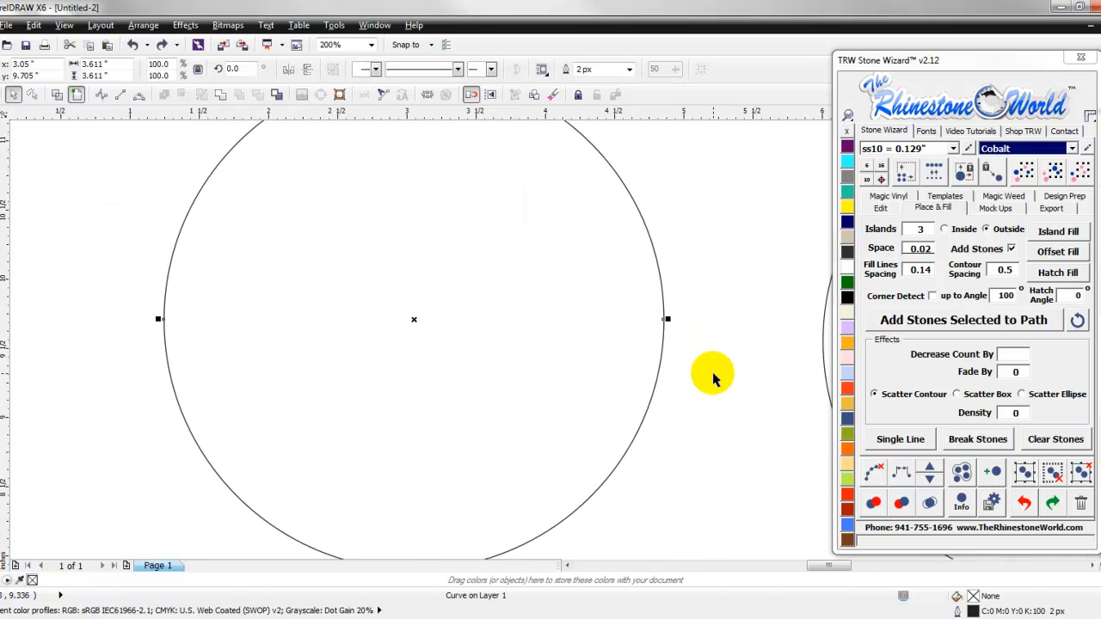
scroll(713, 375, down, 1)
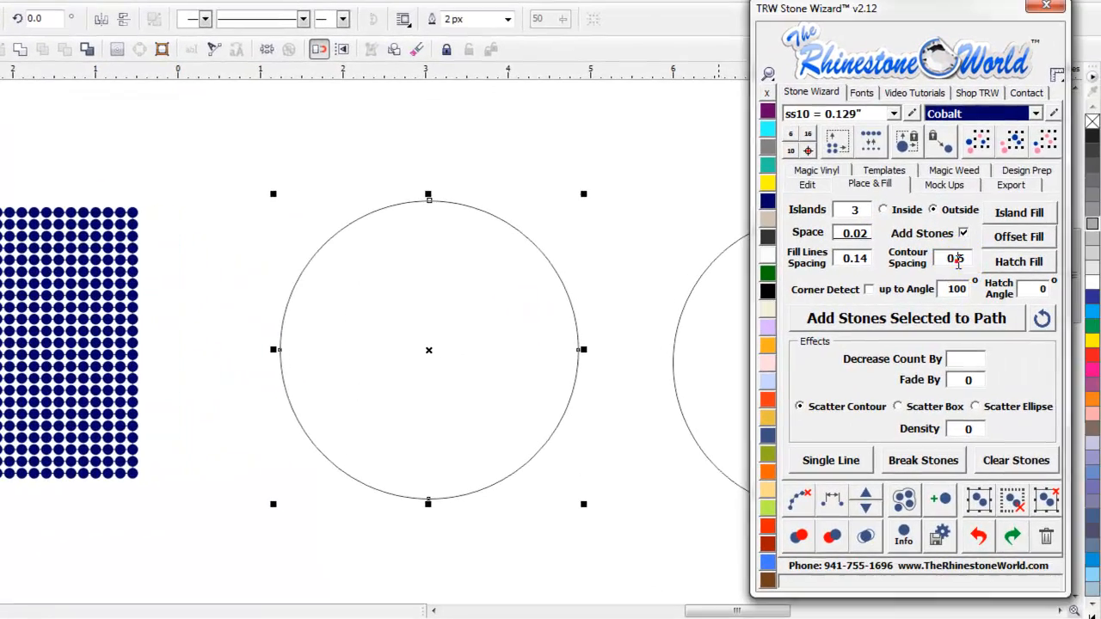
double_click(957, 261)
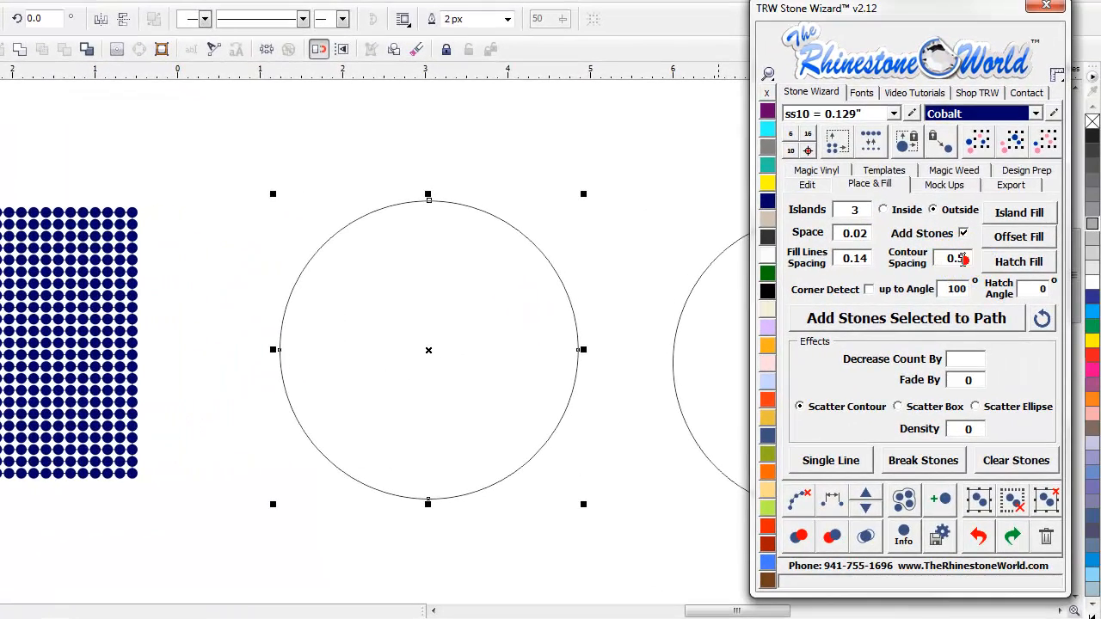
double_click(957, 259)
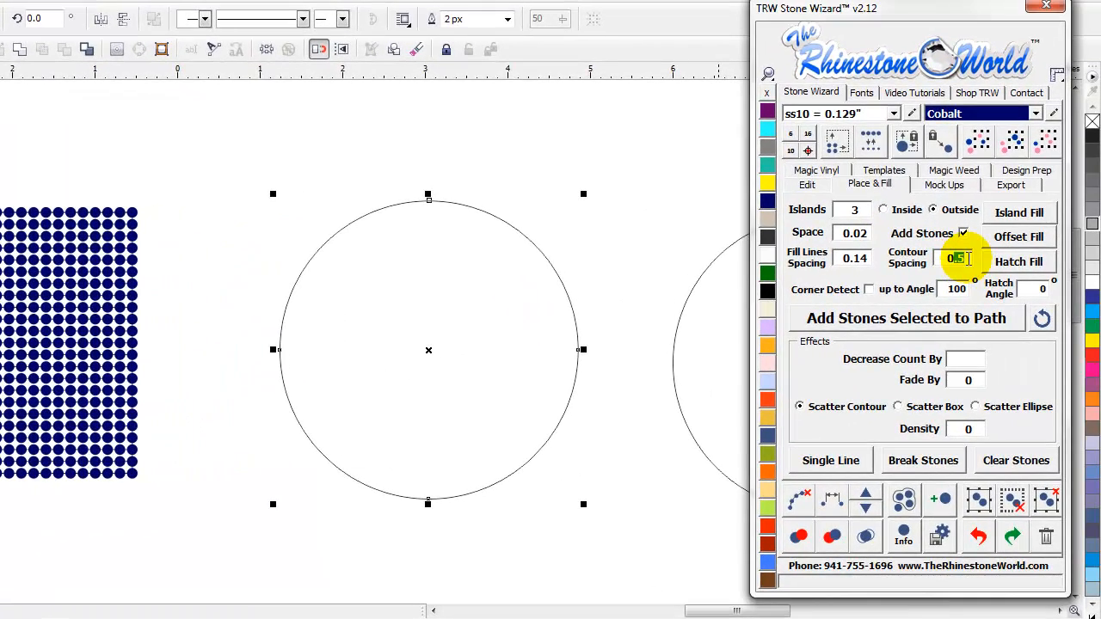
text(0)
click(864, 210)
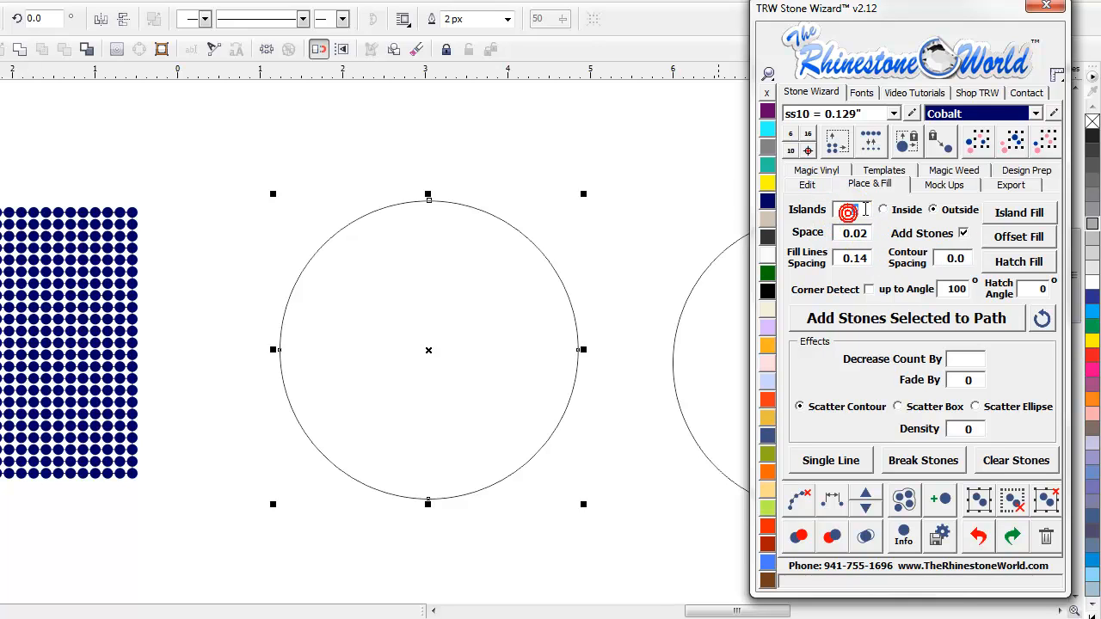
text(6)
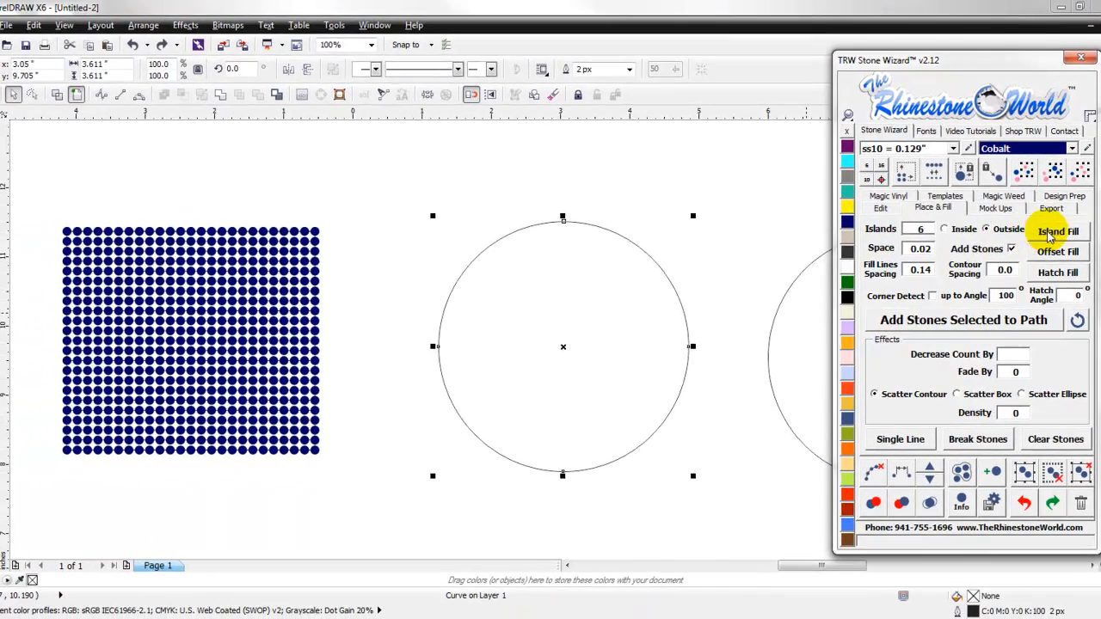
click(1019, 213)
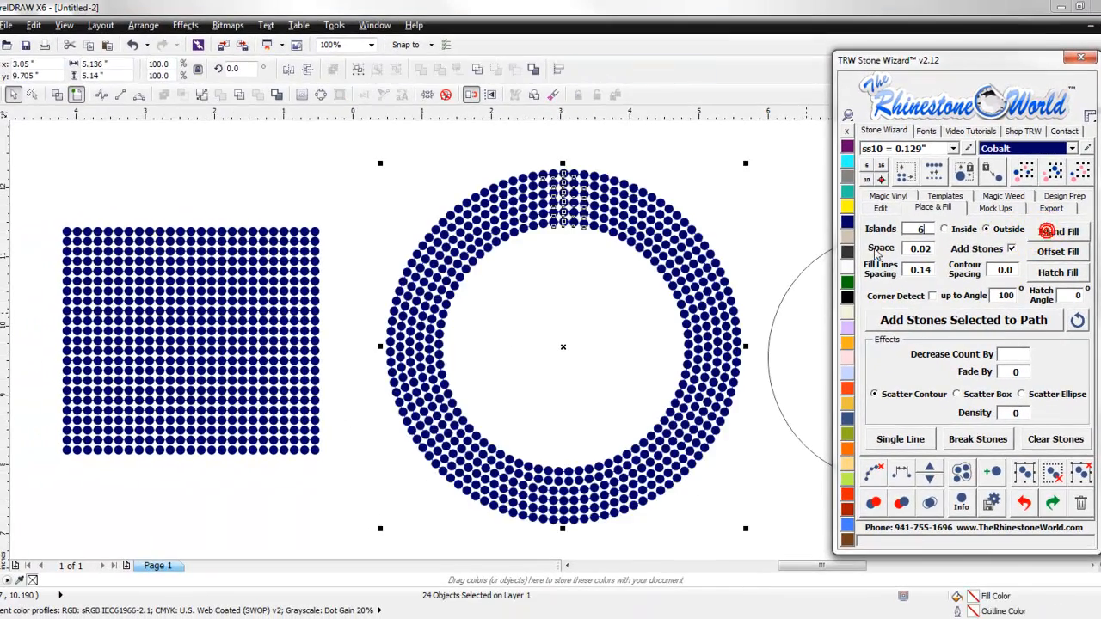
Inspect the six outside stone rings around the circle up close and undo that fill
click(810, 240)
scroll(697, 287, up, 2)
scroll(717, 281, down, 2)
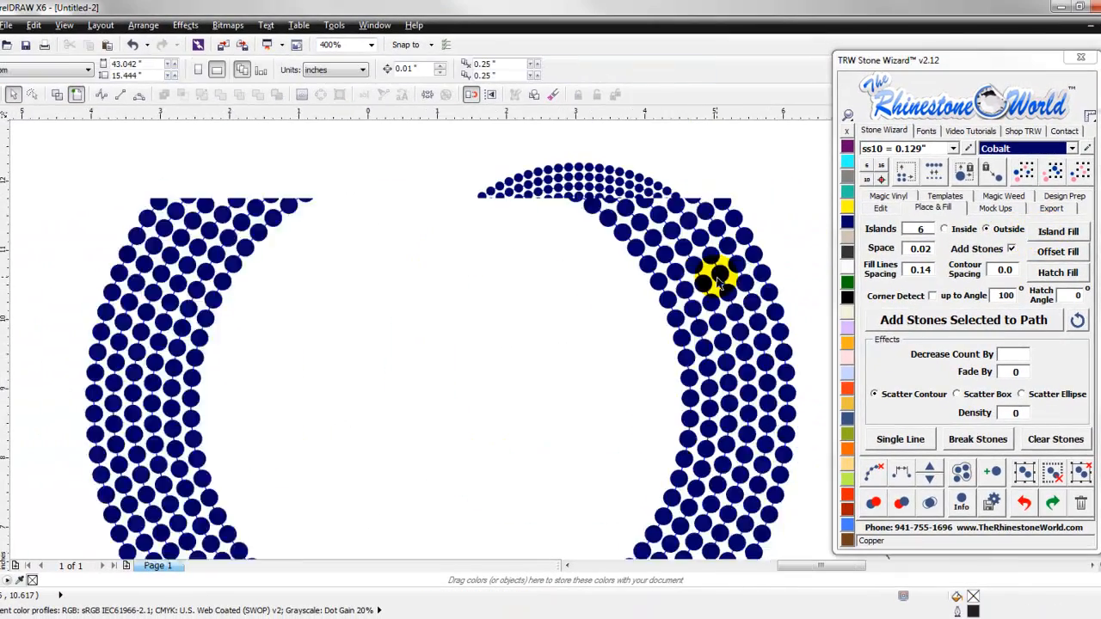
key(ctrl+z)
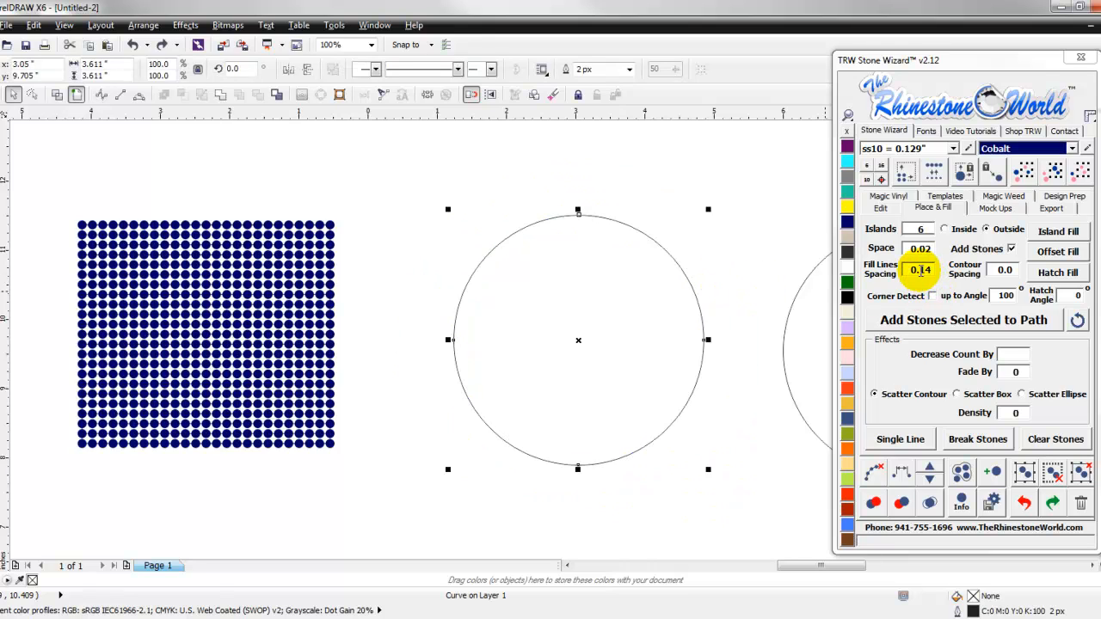
Apply an outside Island Fill of 6 islands to the circle with Fill Lines Spacing 0.24, and inspect the gaps between rings
click(919, 269)
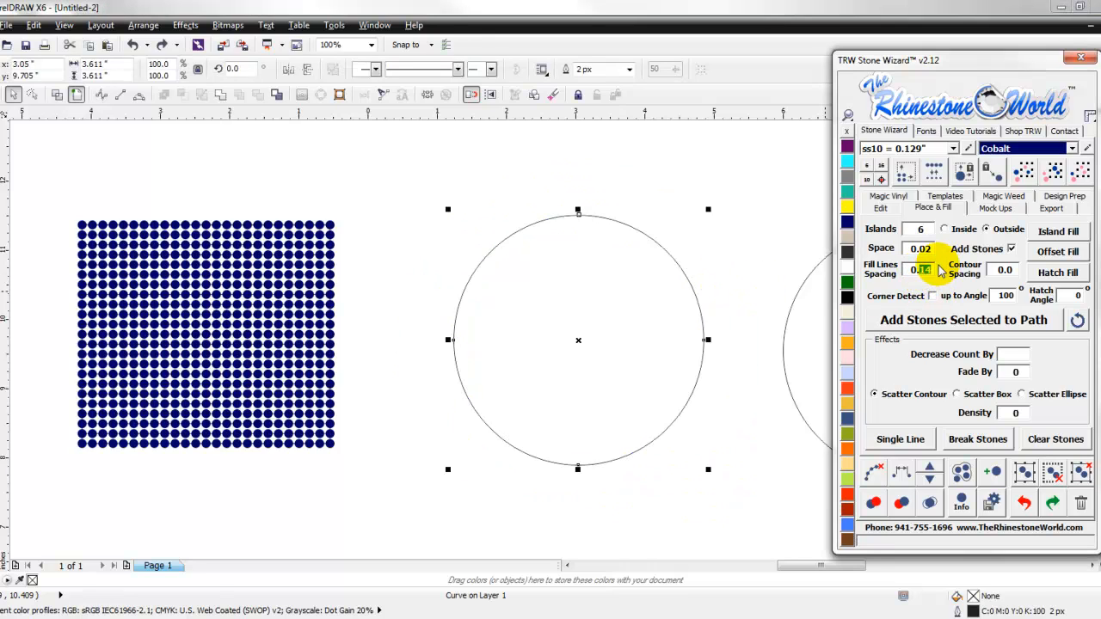
text(0.24)
click(1046, 233)
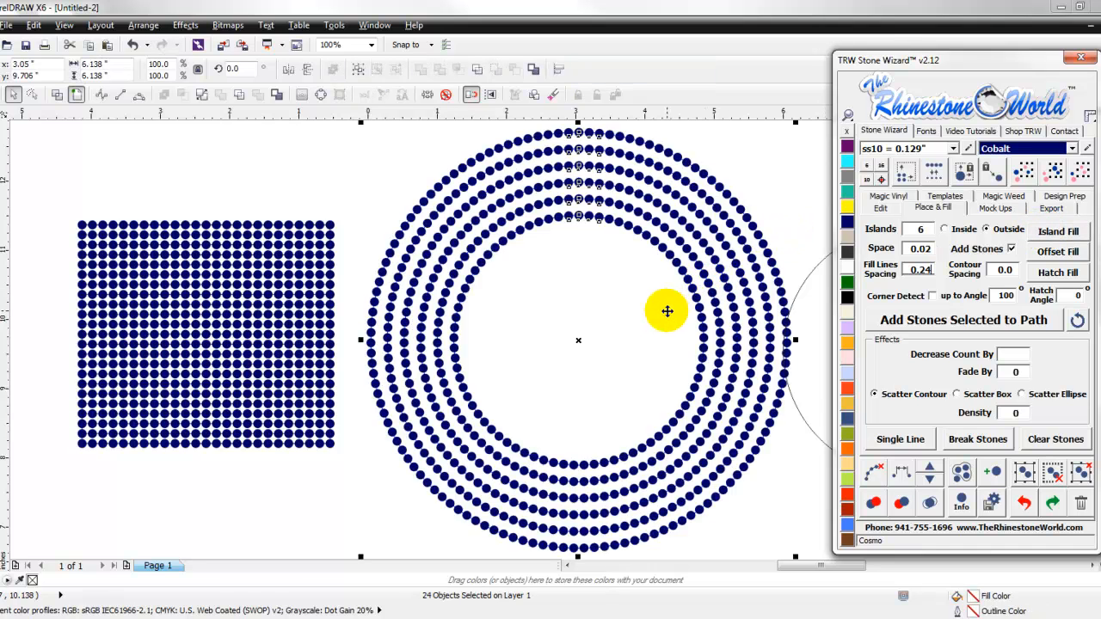
click(731, 307)
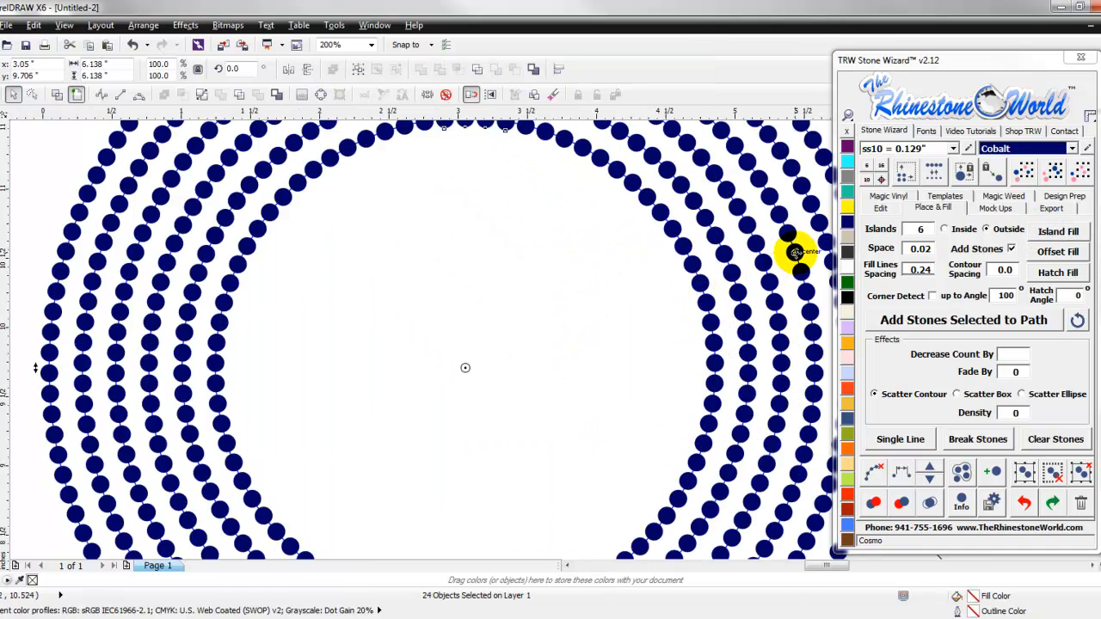
right_click(705, 254)
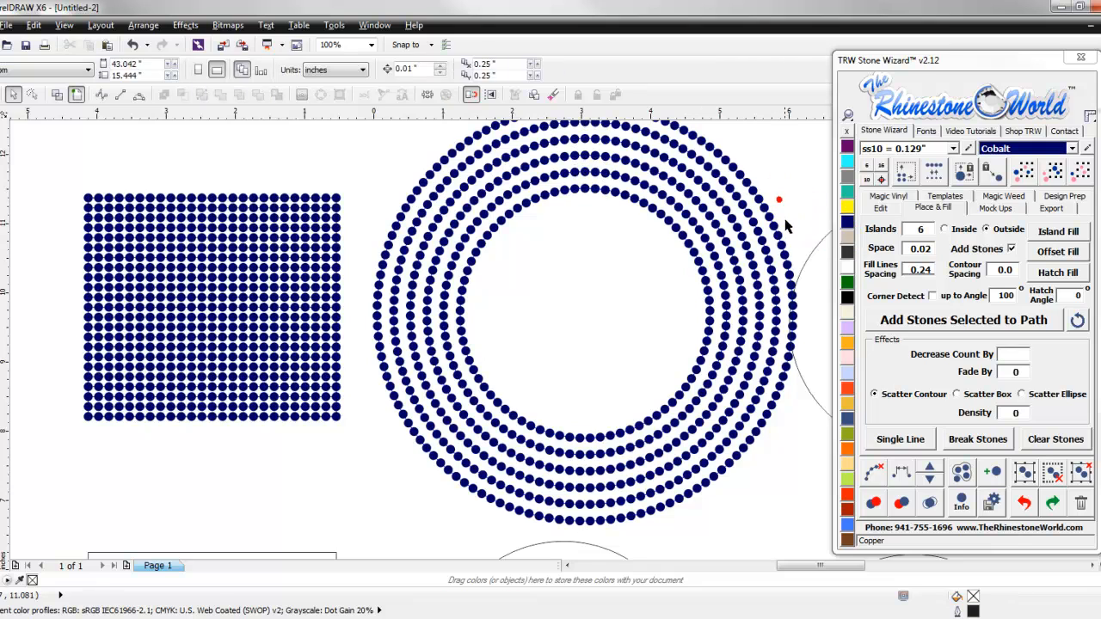
scroll(781, 234, up, 1)
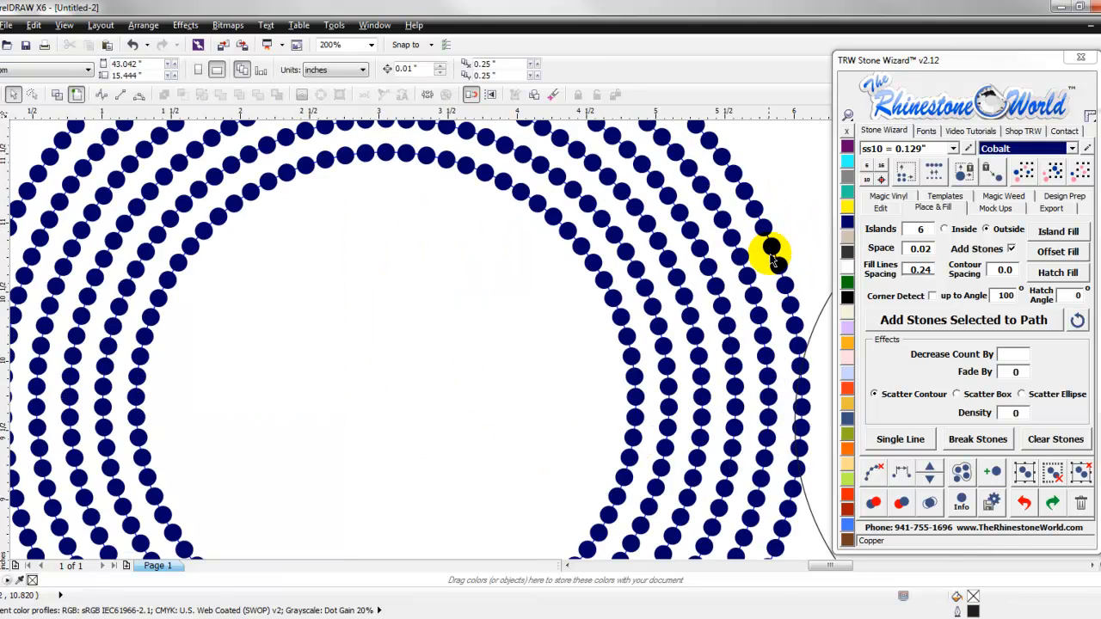
scroll(786, 239, down, 1)
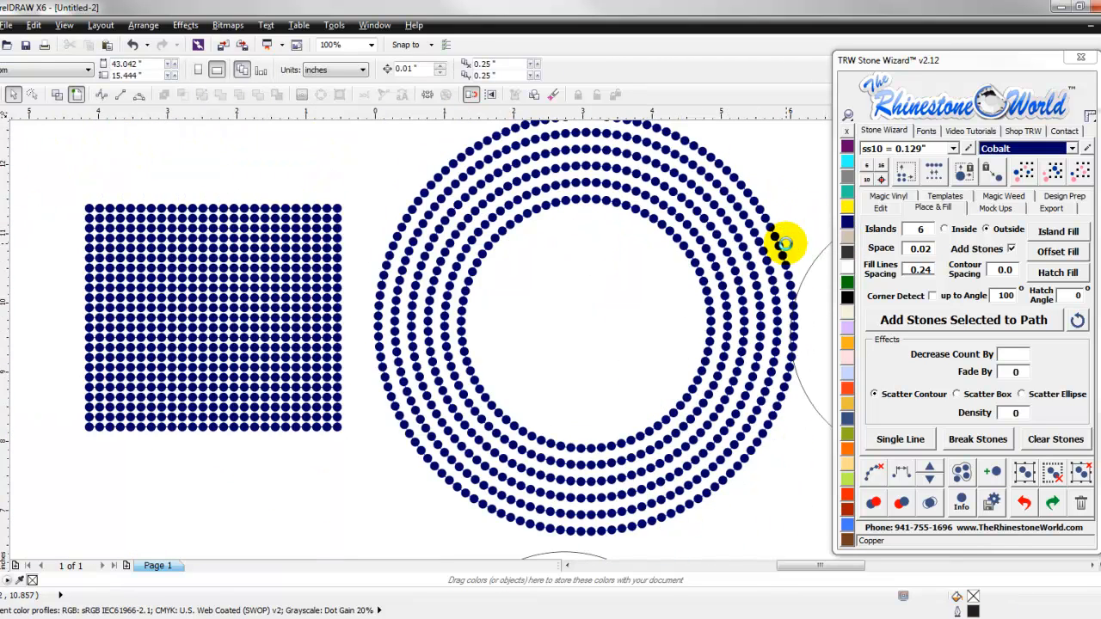
Undo the fill and reapply it to the circle with the stone Space set to 0.001, inspecting the stones up close
key(ctrl+z)
click(930, 249)
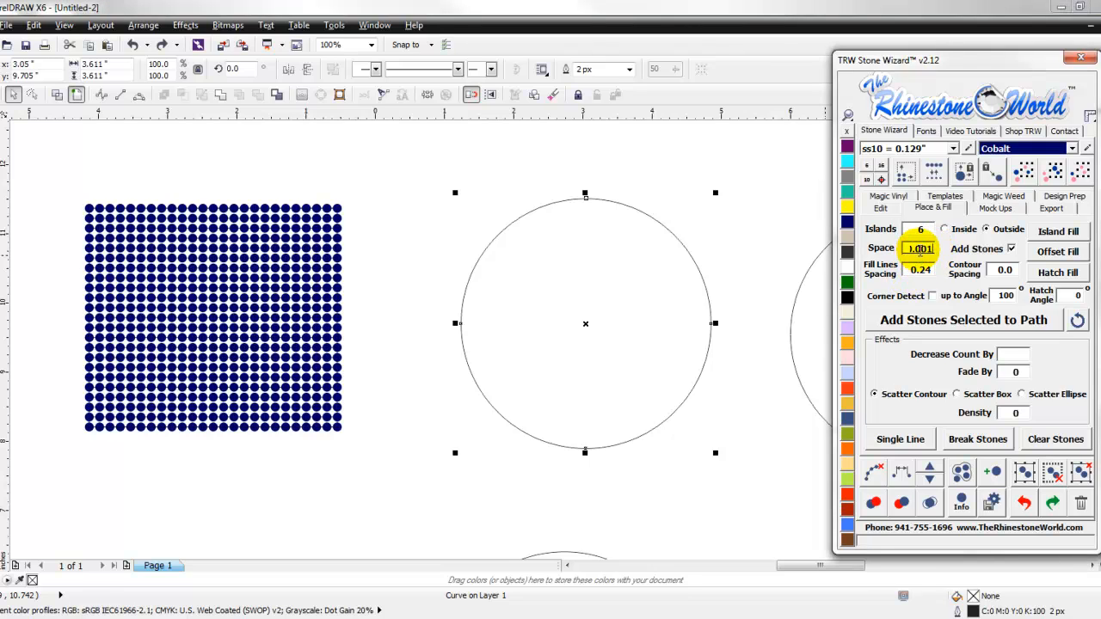
click(1041, 240)
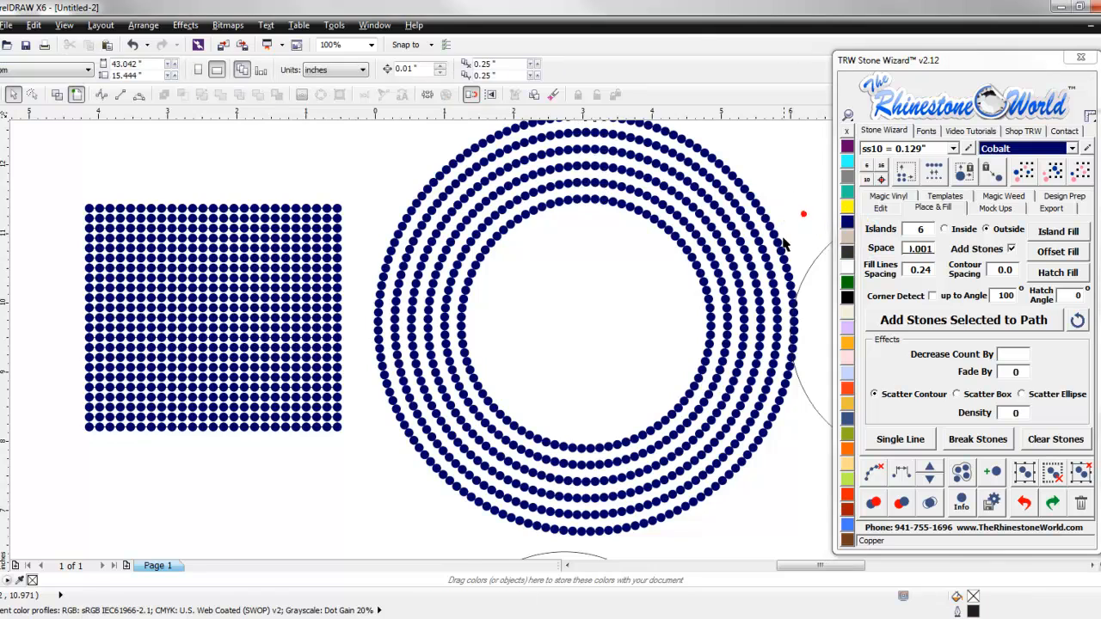
scroll(800, 215, up, 3)
scroll(745, 234, down, 2)
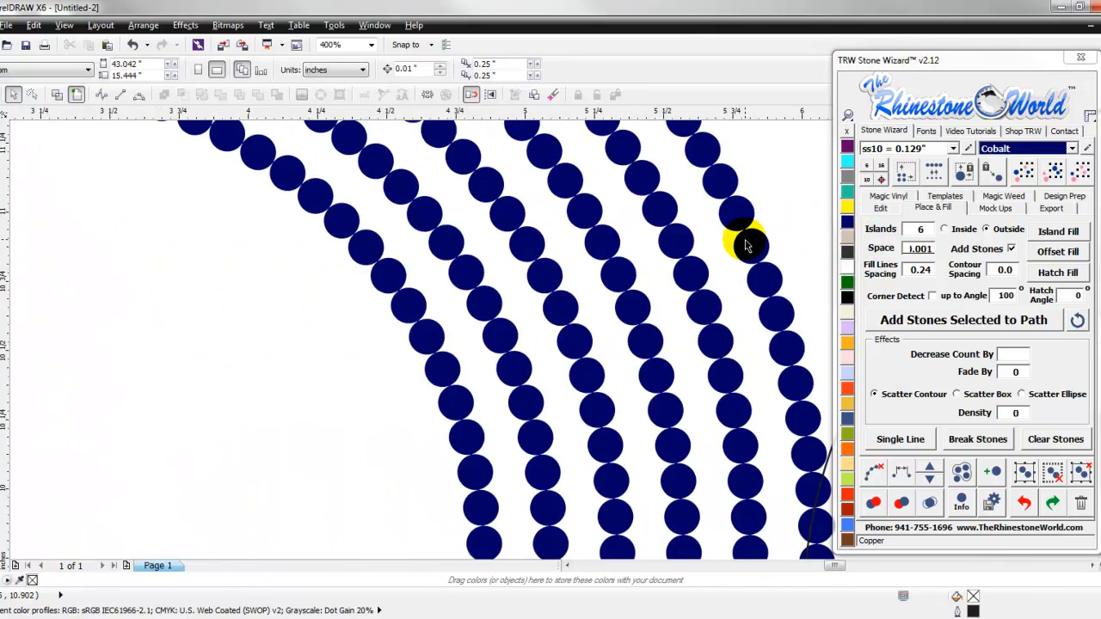
scroll(744, 243, down, 1)
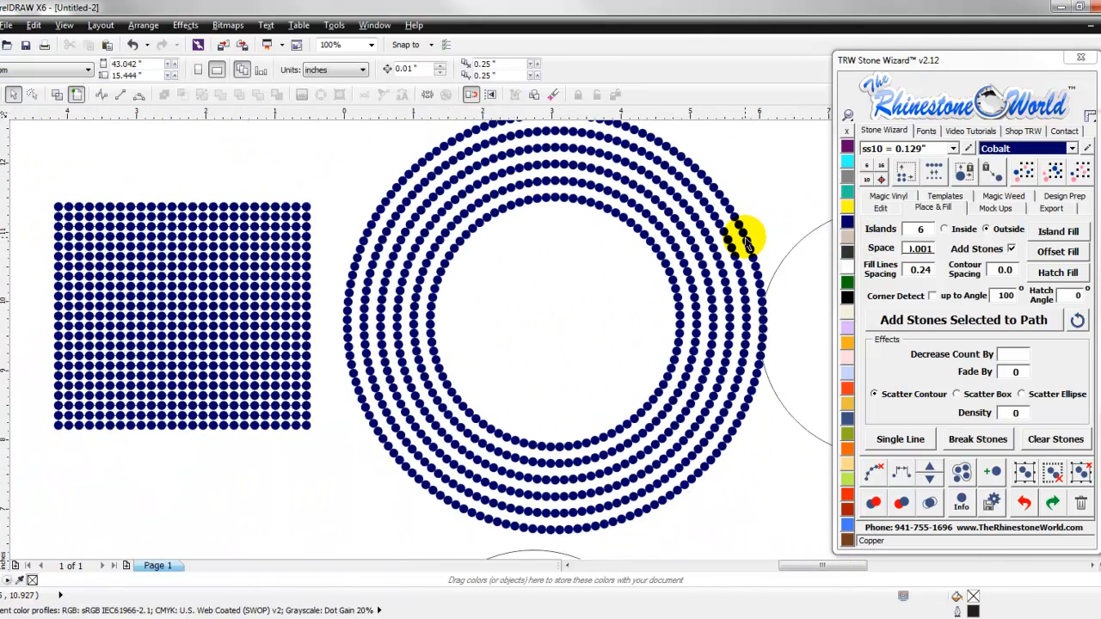
Replace the tightly packed rings with an Island Fill using a Space of 0.02, and inspect the stones up close
key(ctrl+z)
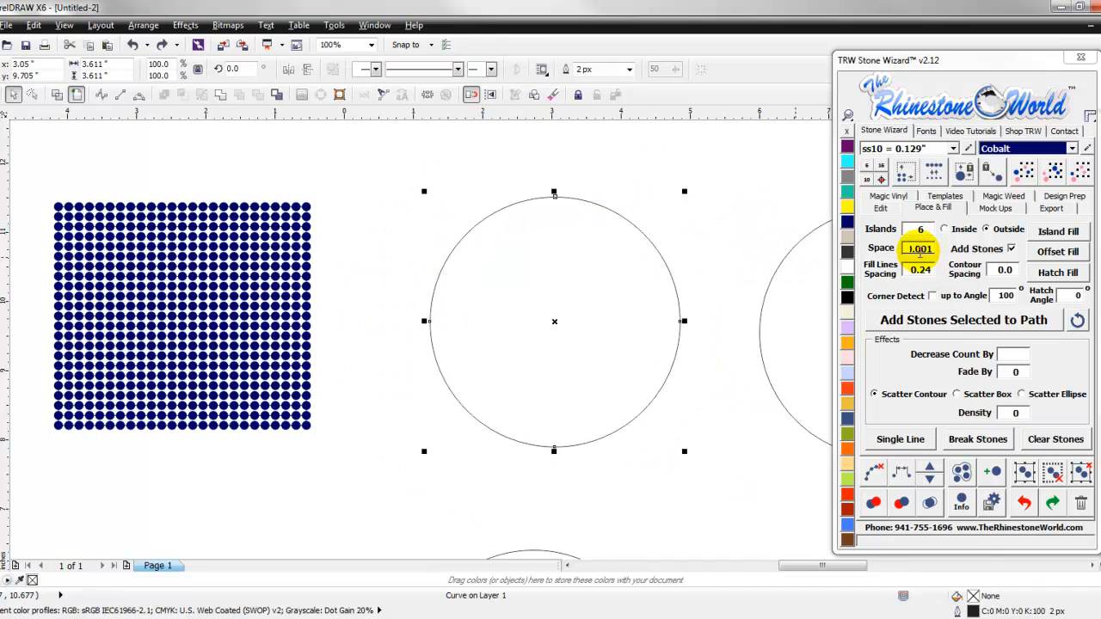
click(919, 249)
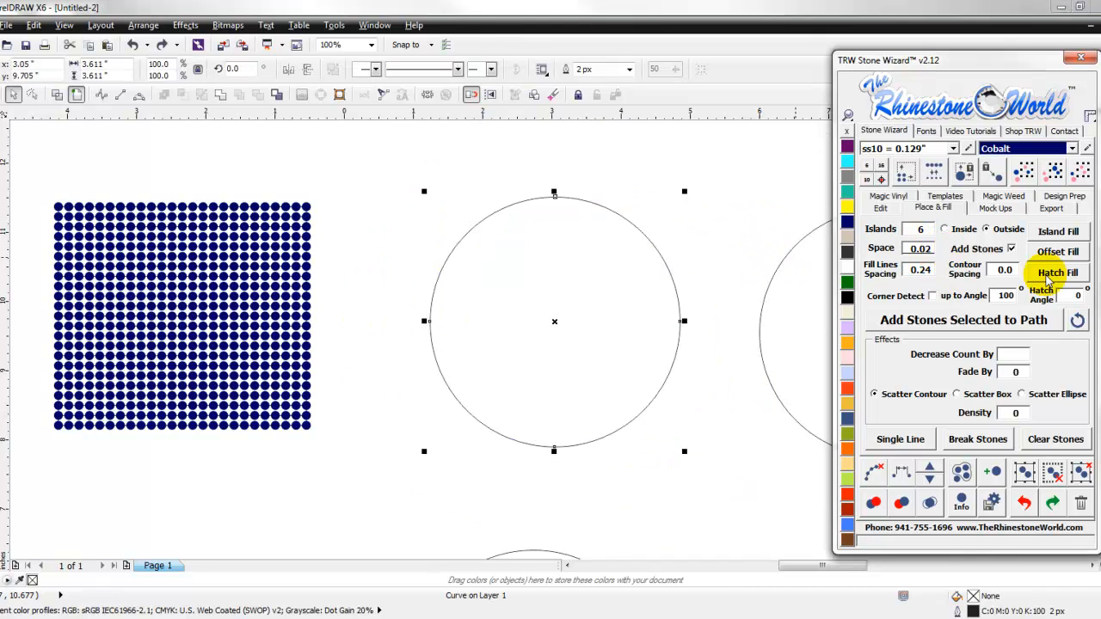
click(1057, 231)
click(789, 205)
scroll(731, 237, up, 2)
scroll(774, 234, up, 1)
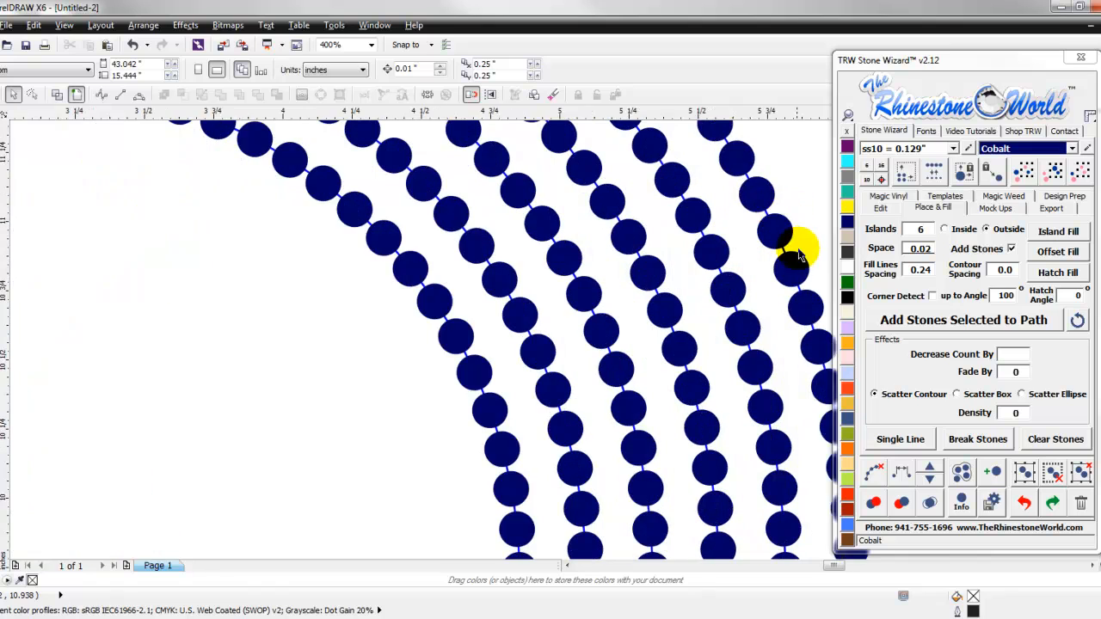
scroll(707, 221, down, 3)
Undo the widely spaced rings and reapply the outside Island Fill with Fill Lines Spacing 0.14
key(ctrl+z)
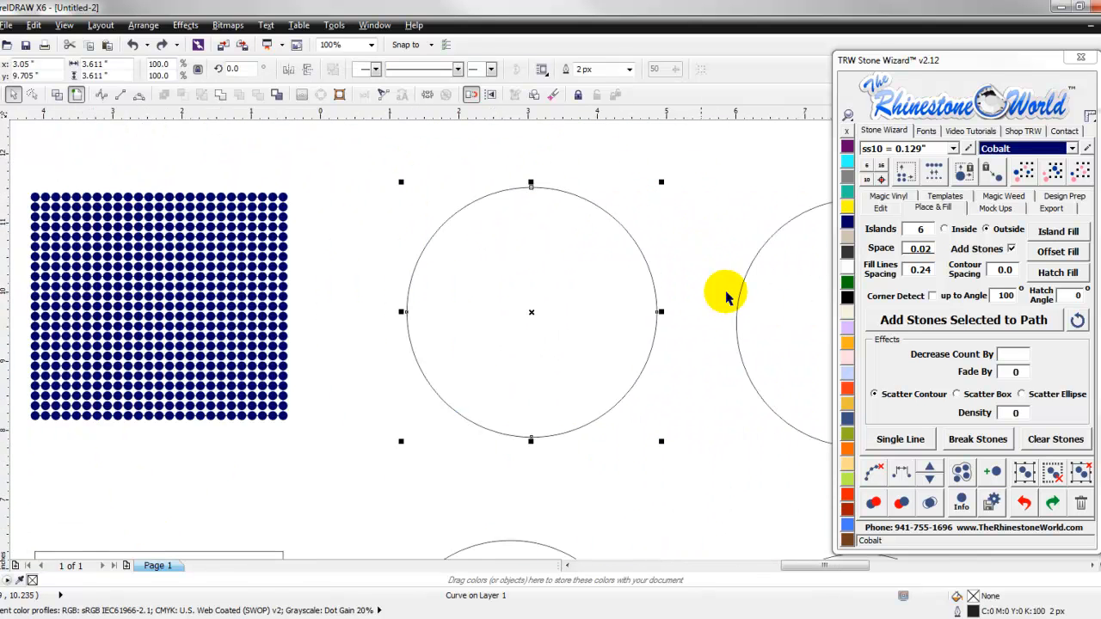
click(920, 269)
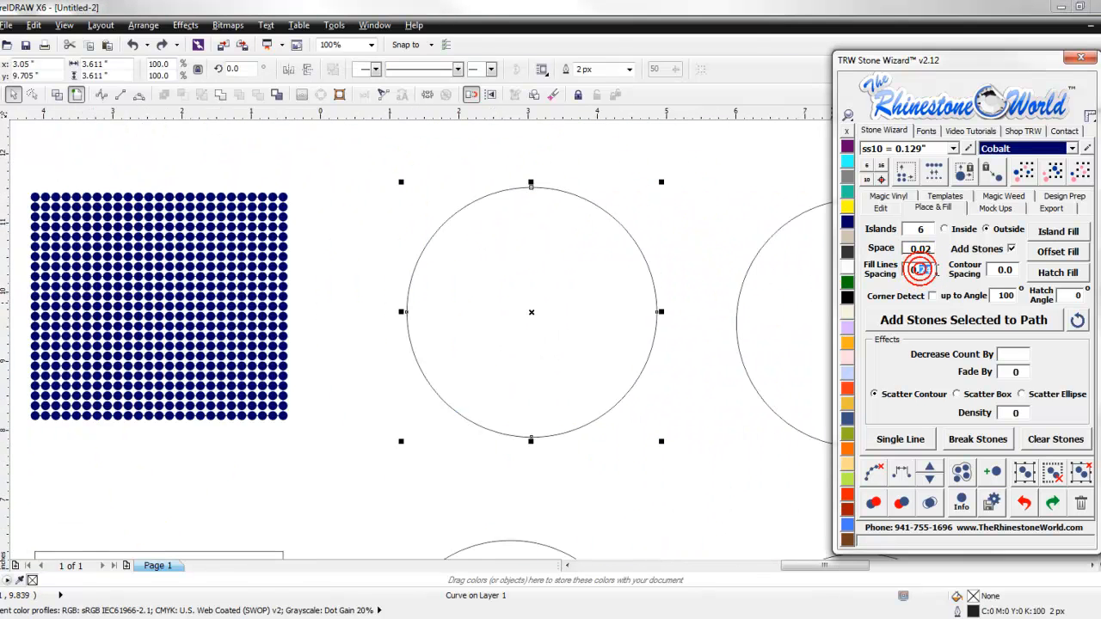
click(1057, 231)
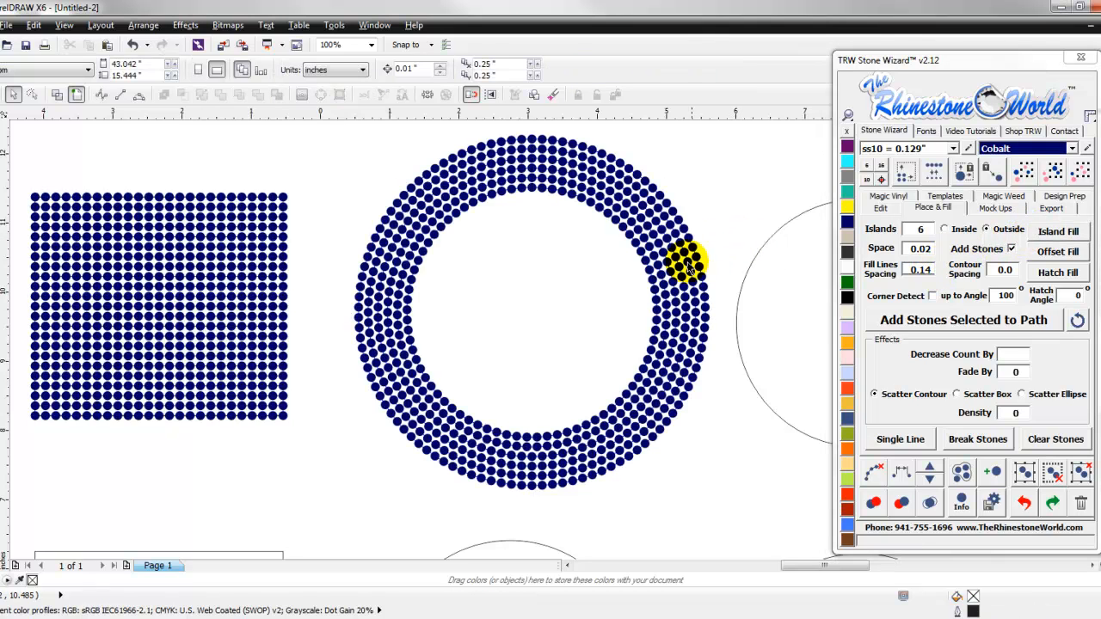
Replace the circle's fill with an outside Island Fill of ss06 (0.097") stones, and inspect the ring spacing
key(ctrl+z)
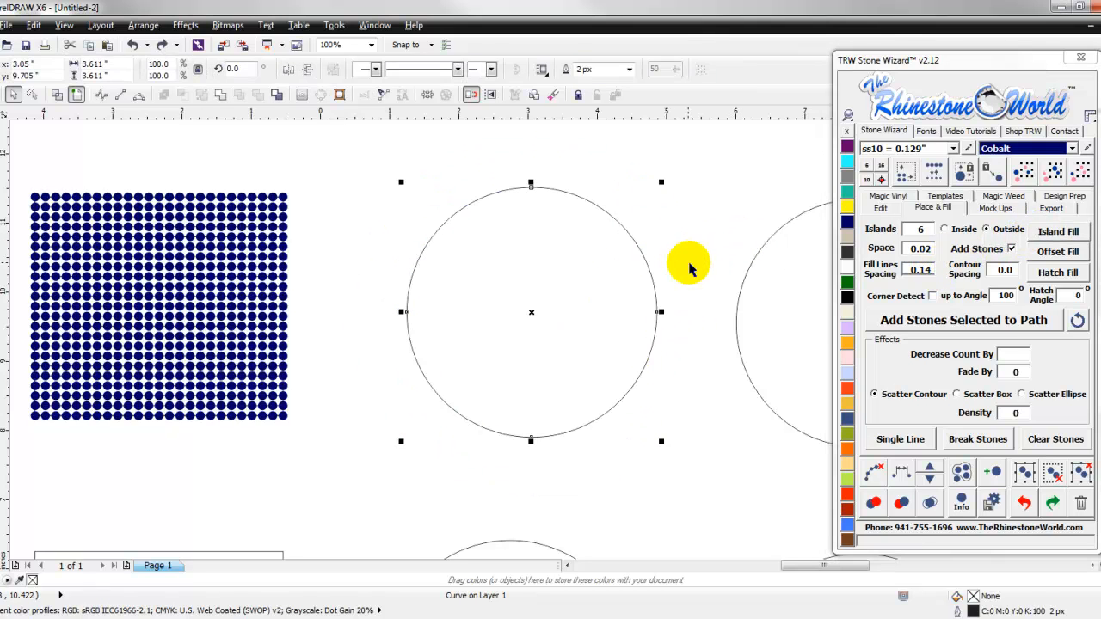
click(952, 148)
click(925, 164)
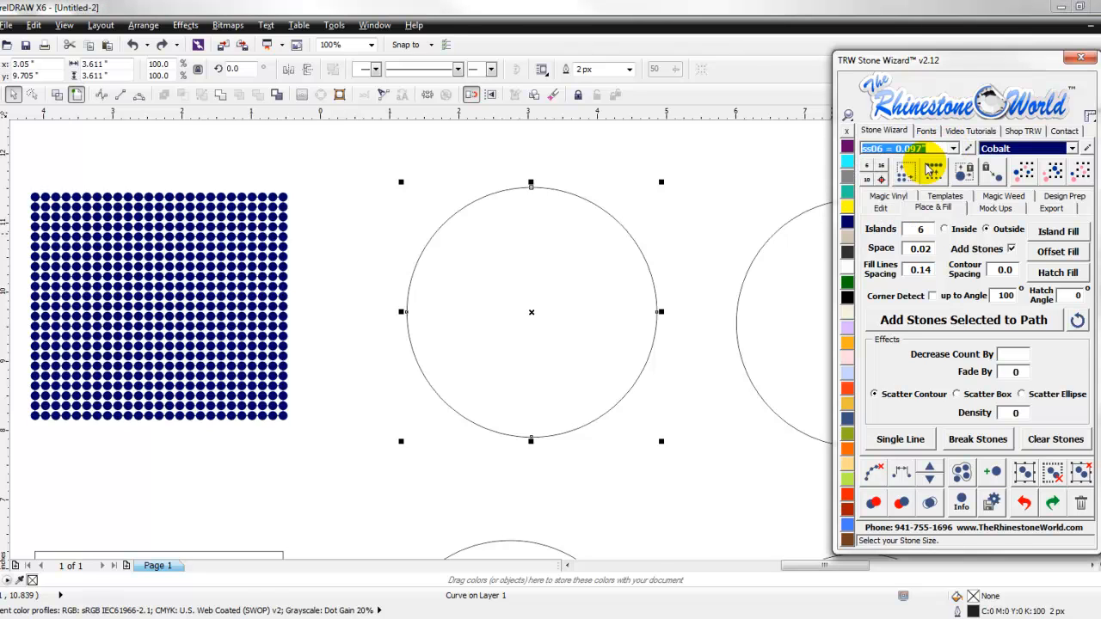
click(1045, 231)
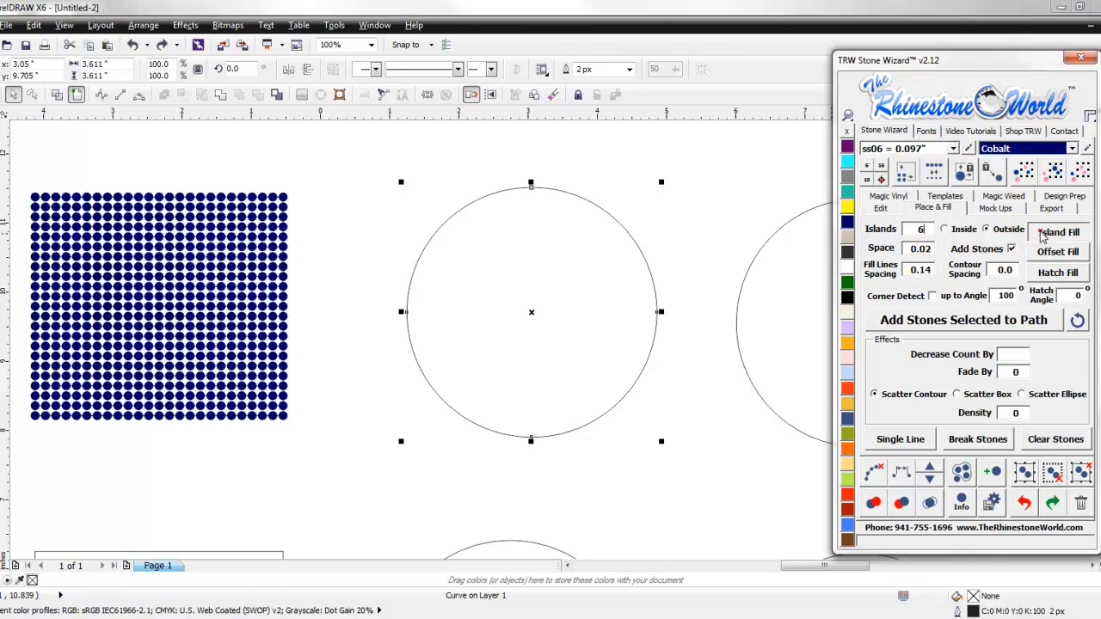
click(737, 199)
scroll(662, 276, up, 2)
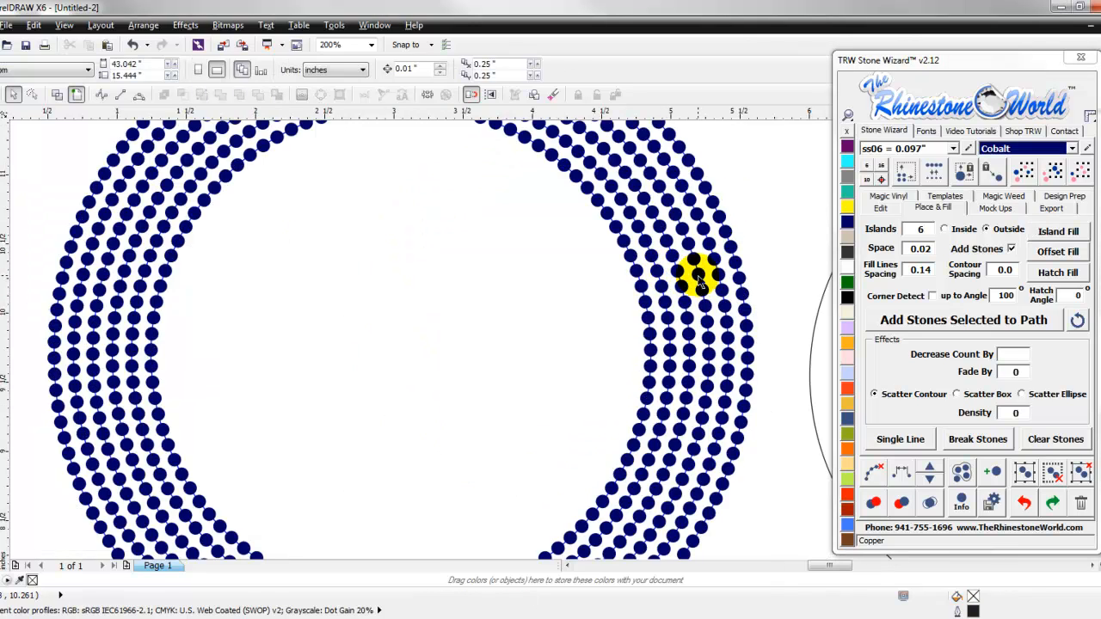
Undo the ss06 fill and reapply it with Fill Lines Spacing 0.09, inspecting how closely the rings sit
key(ctrl+z)
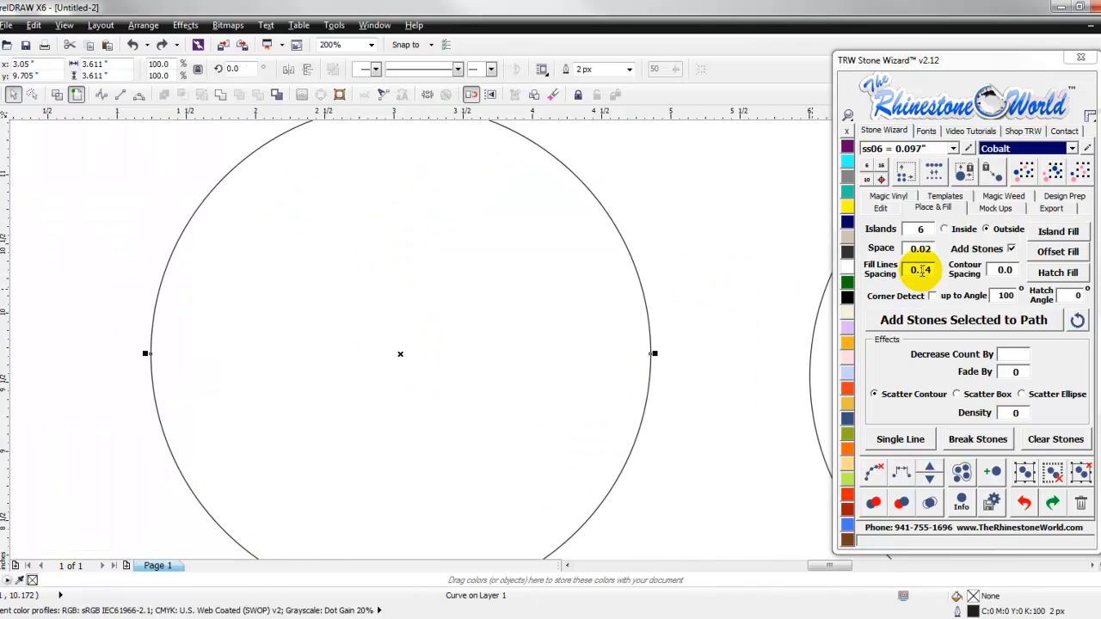
click(921, 270)
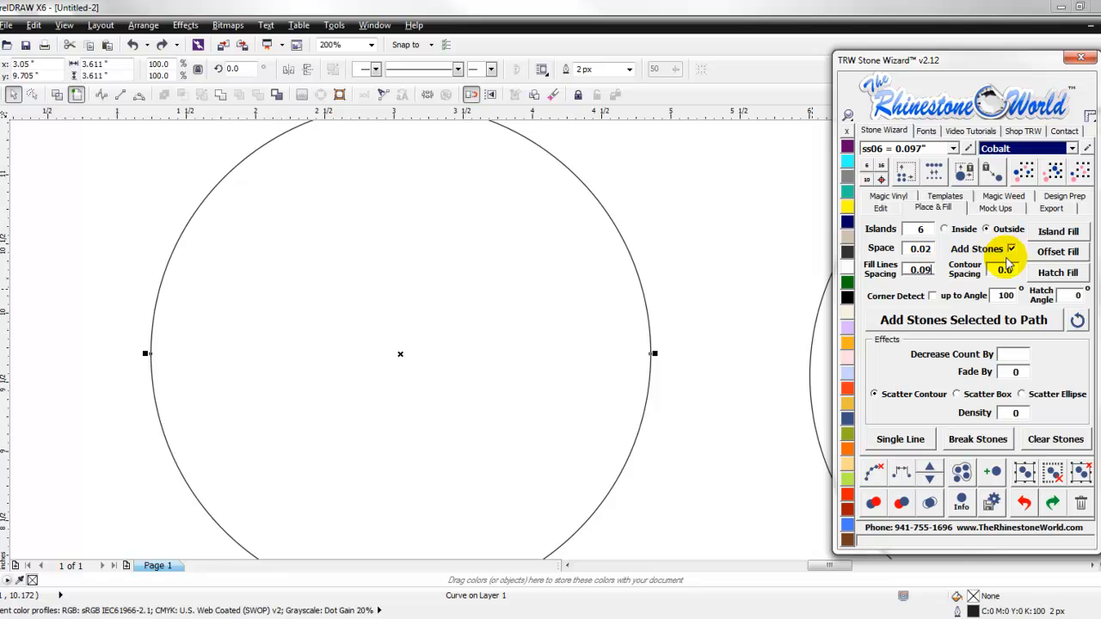
click(1048, 233)
click(775, 239)
scroll(702, 284, up, 1)
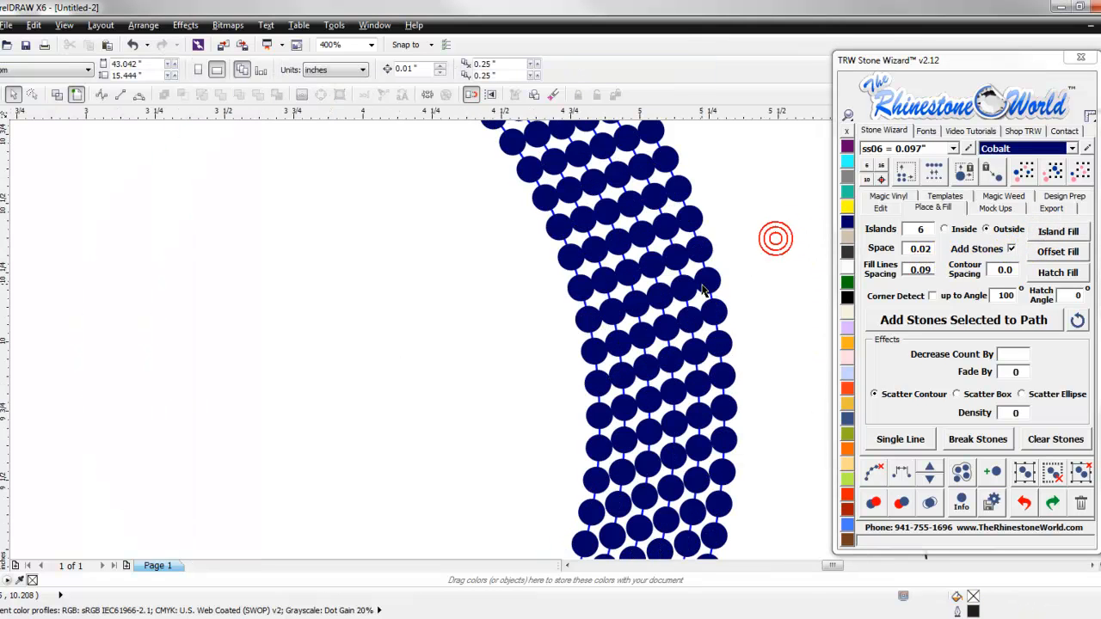
click(672, 287)
Replace the crowded ss06 rings with an Island Fill using Fill Lines Spacing 0.11, and inspect the stones up close
key(ctrl+z)
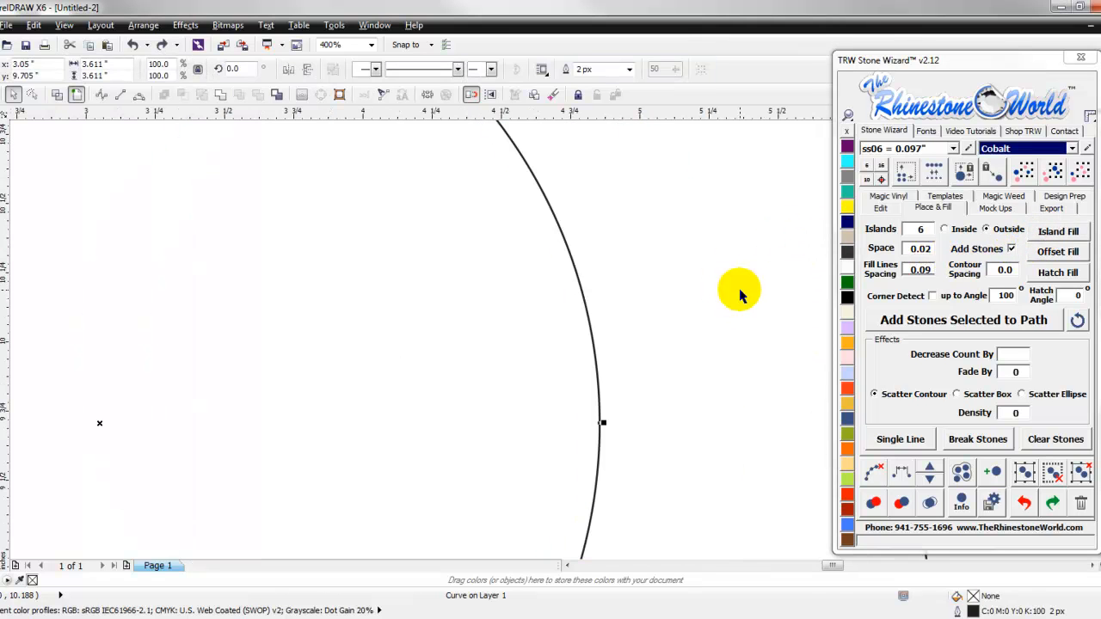
scroll(738, 288, down, 1)
drag(919, 270, 932, 270)
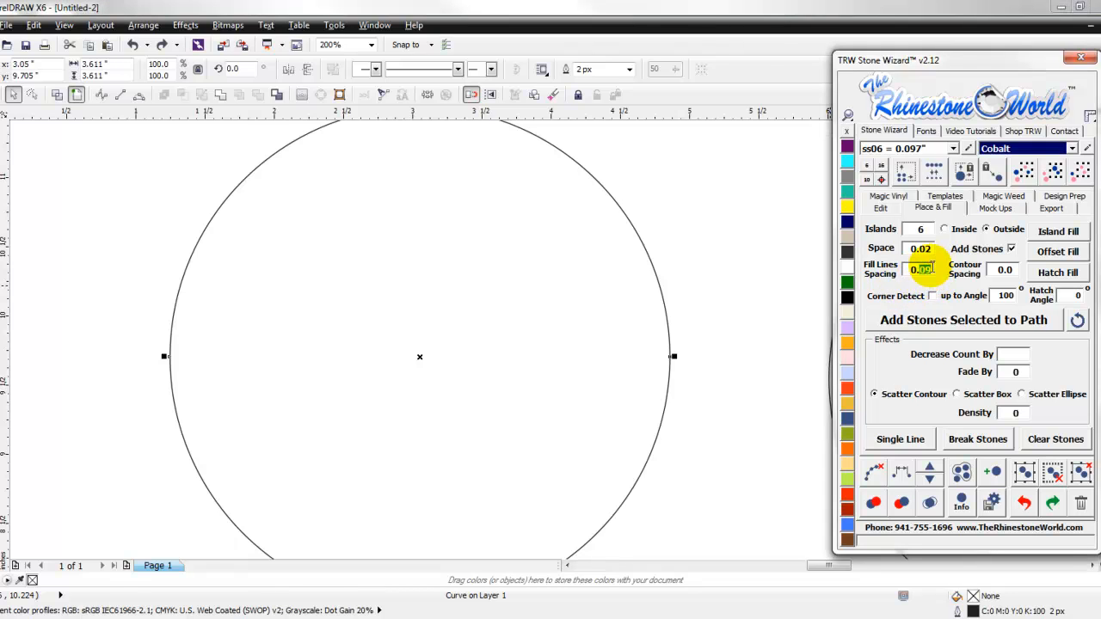
text(11)
click(1056, 231)
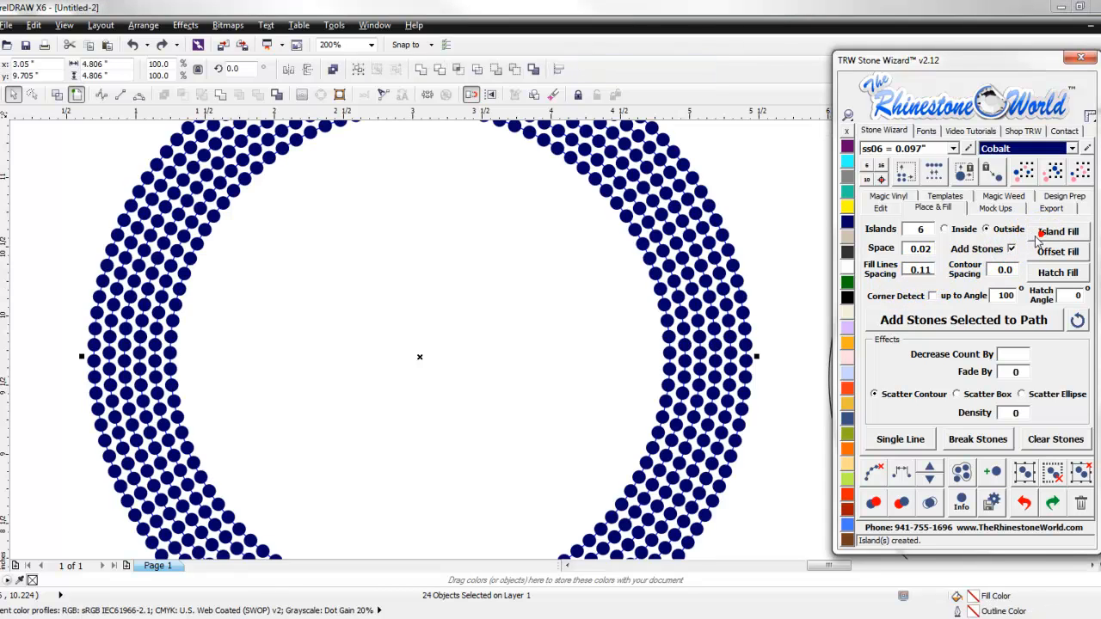
click(788, 255)
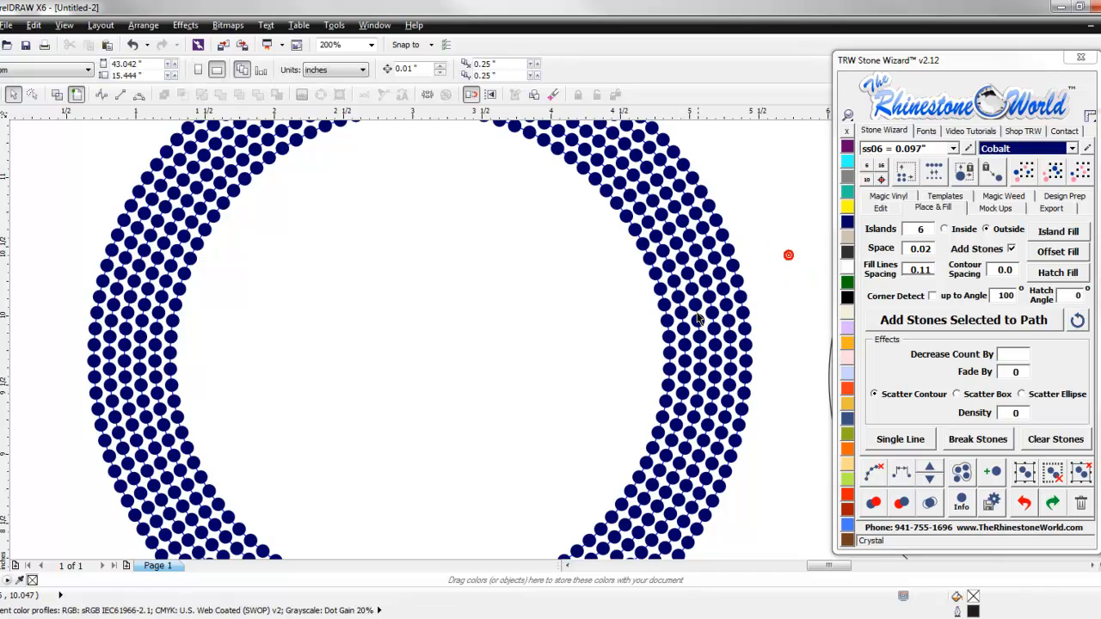
scroll(681, 295, up, 1)
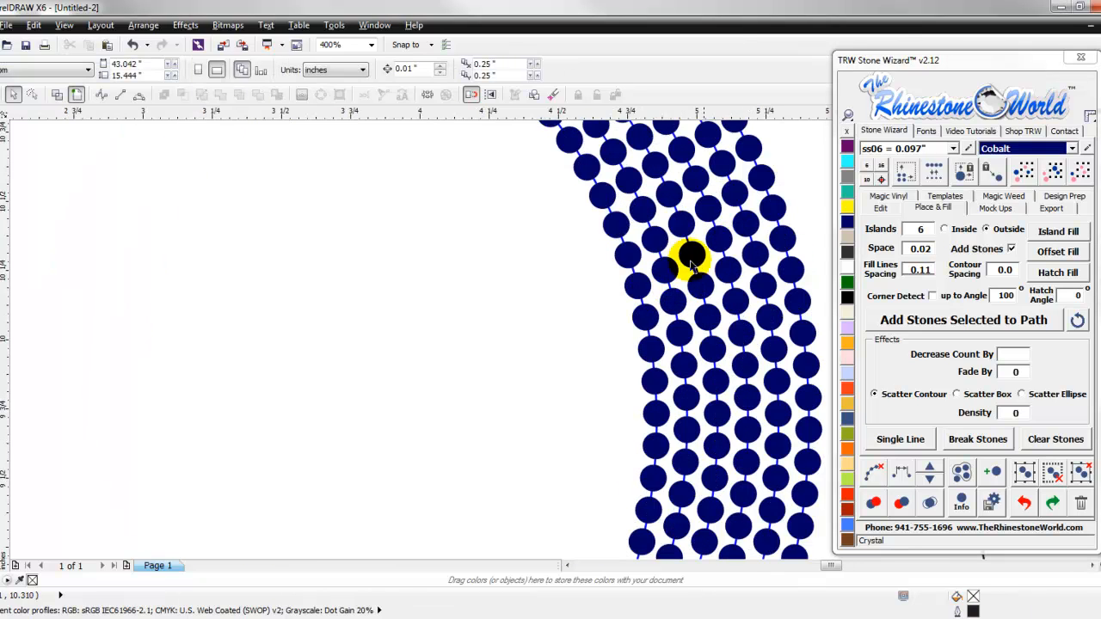
scroll(660, 263, down, 1)
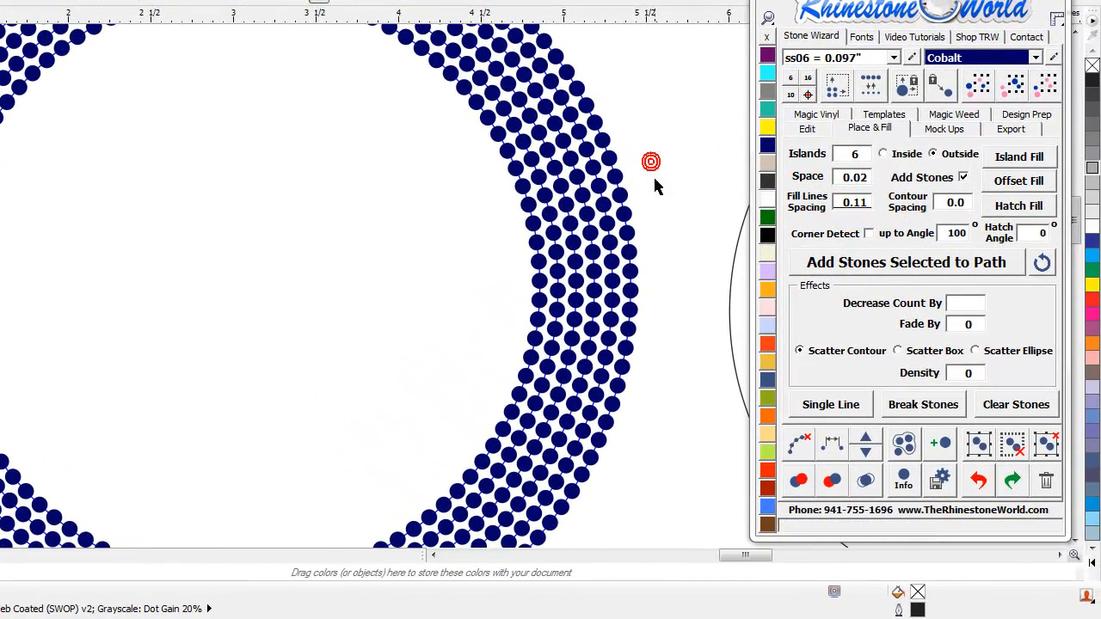
scroll(654, 179, down, 1)
Replace the circle's fill with an outside Island Fill of ss16 (0.173") stones at a Fill Lines Spacing of 0.17
key(ctrl+z)
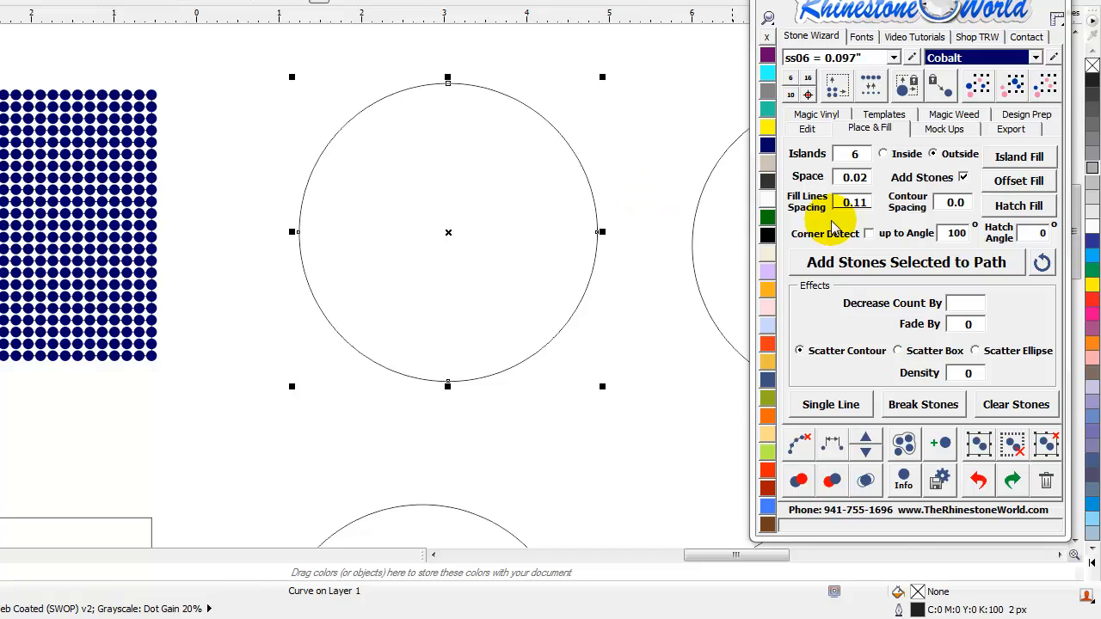
click(893, 58)
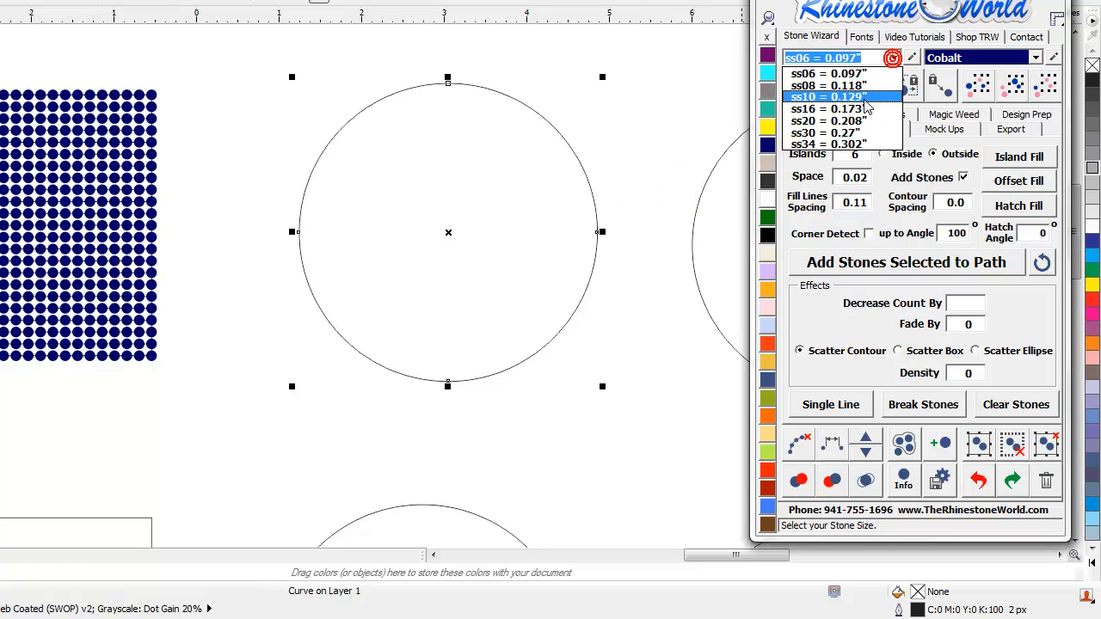
click(860, 109)
drag(882, 205, 874, 204)
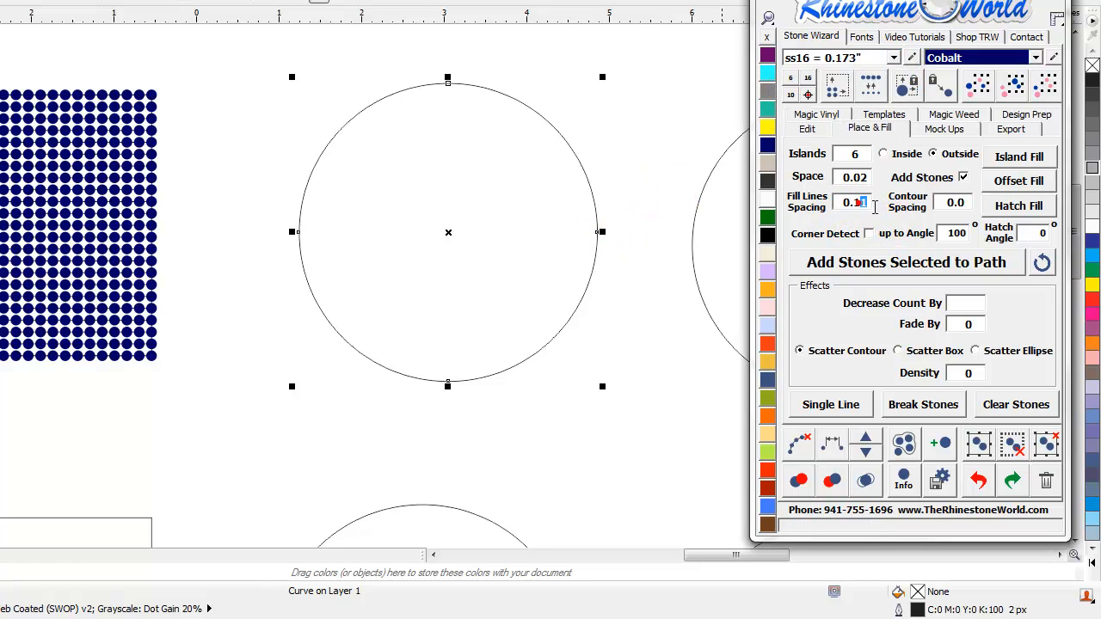
text(7)
click(1010, 156)
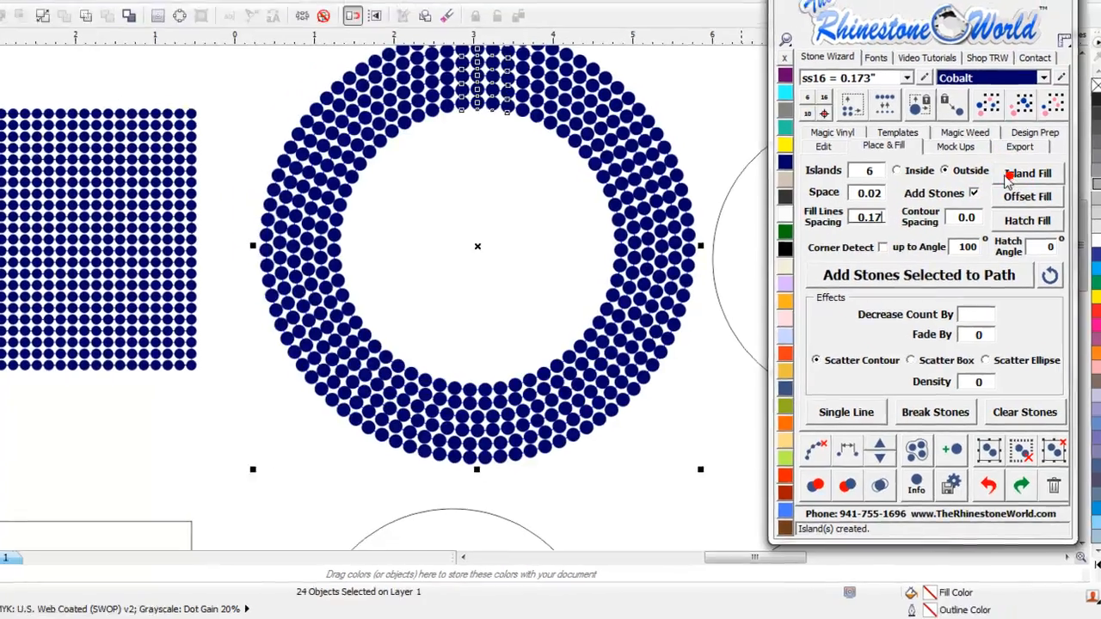
Replace the circle's ss16 fill with an outside Island Fill at a Fill Lines Spacing of 0.2, and inspect the rings
click(720, 139)
scroll(687, 175, up, 1)
key(ctrl+z)
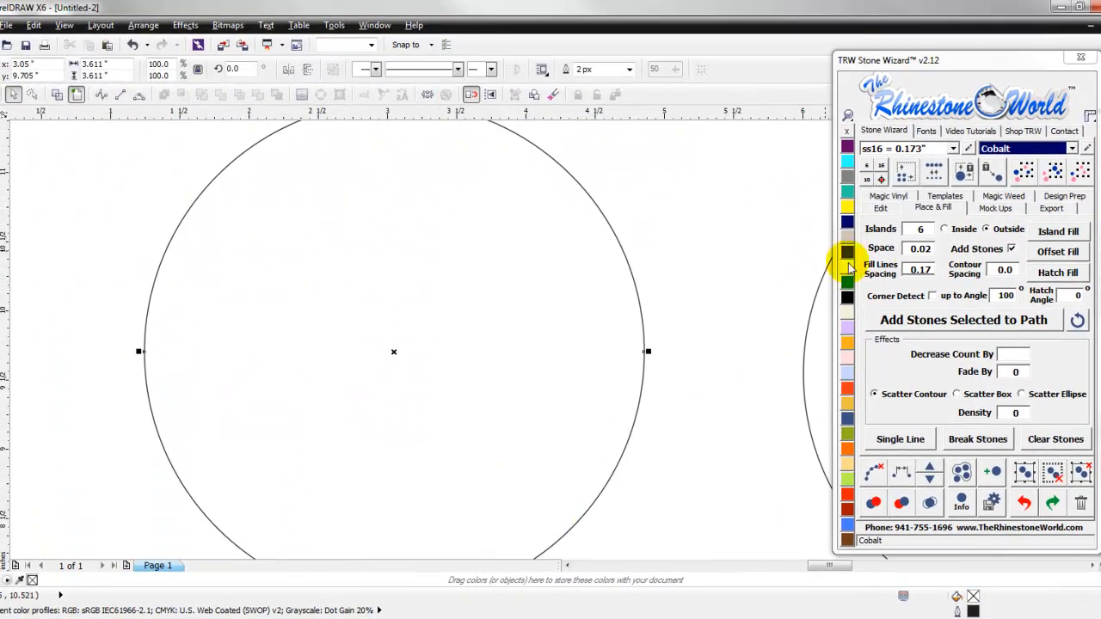
drag(921, 270, 940, 272)
text(2)
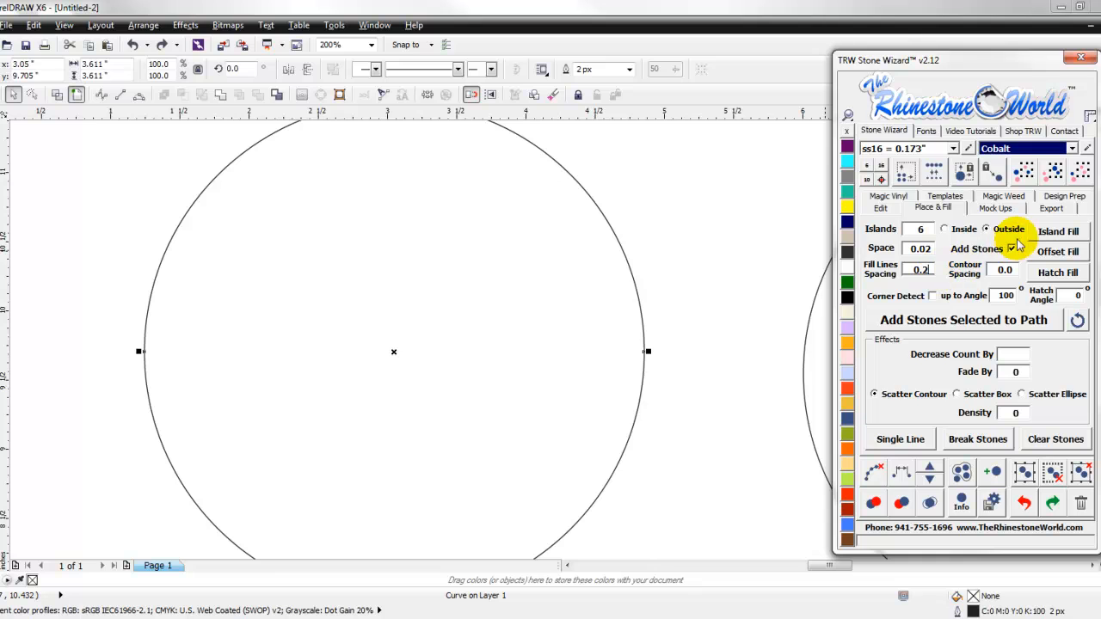
click(1044, 239)
click(779, 197)
scroll(779, 197, down, 2)
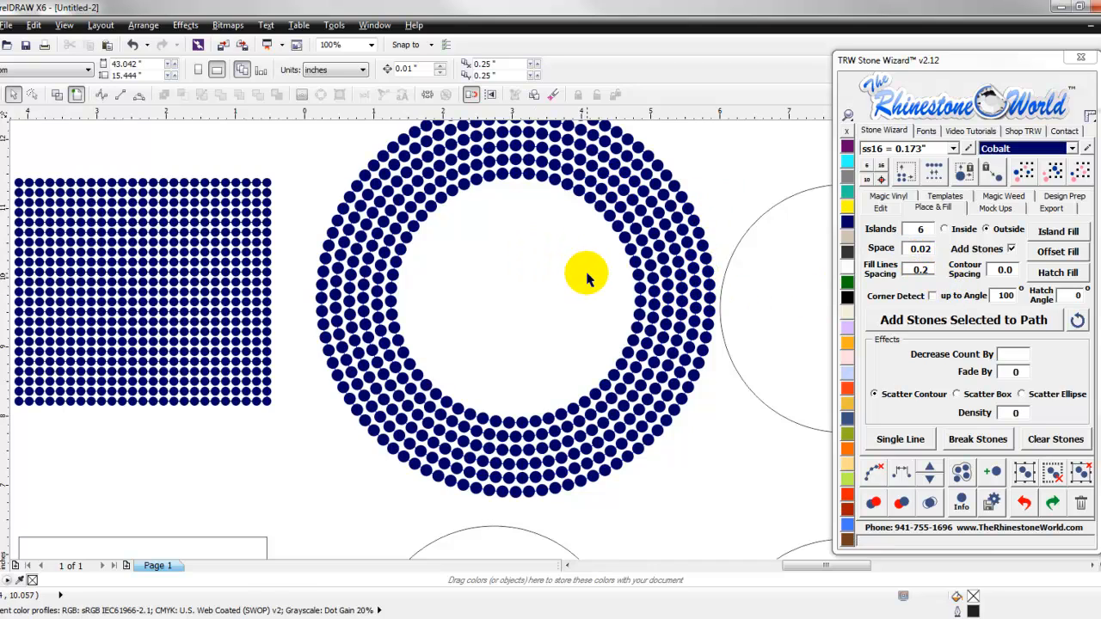
Undo the outside rings and fill the circle with an Inside Island Fill, leaving the Islands count blank
key(ctrl+z)
click(691, 258)
scroll(559, 300, down, 2)
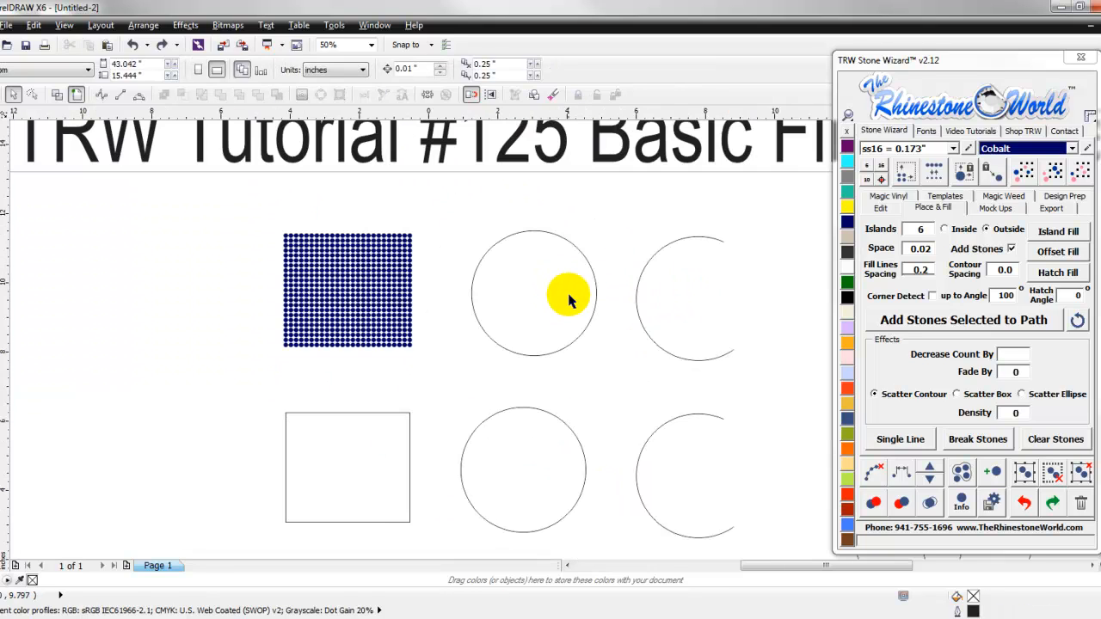
click(564, 305)
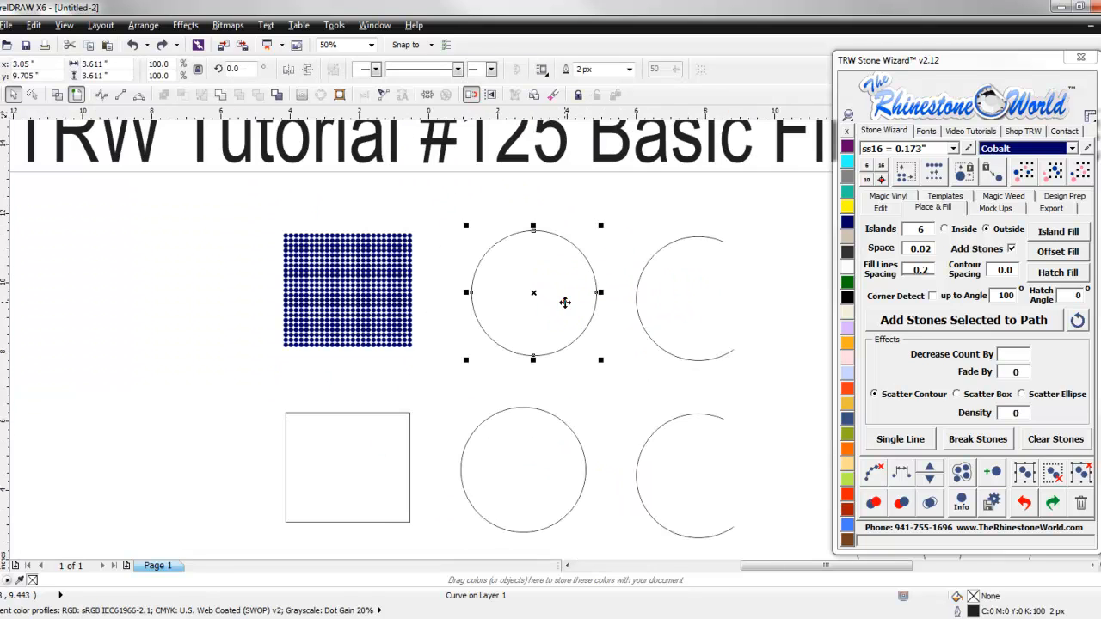
click(922, 227)
key(BackSpace)
click(1042, 231)
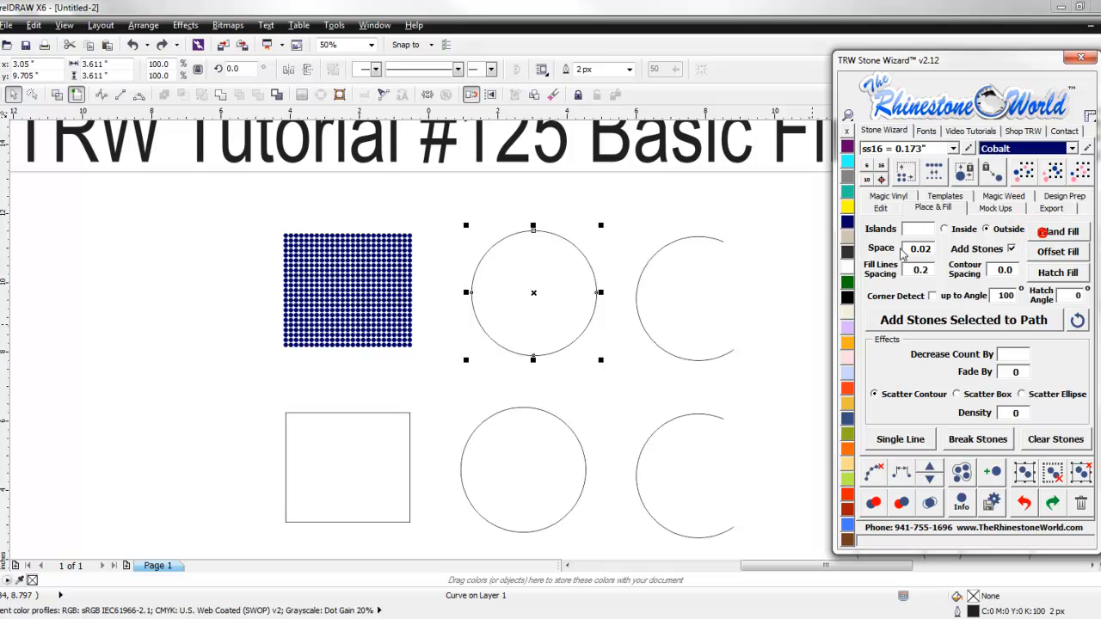
click(1053, 234)
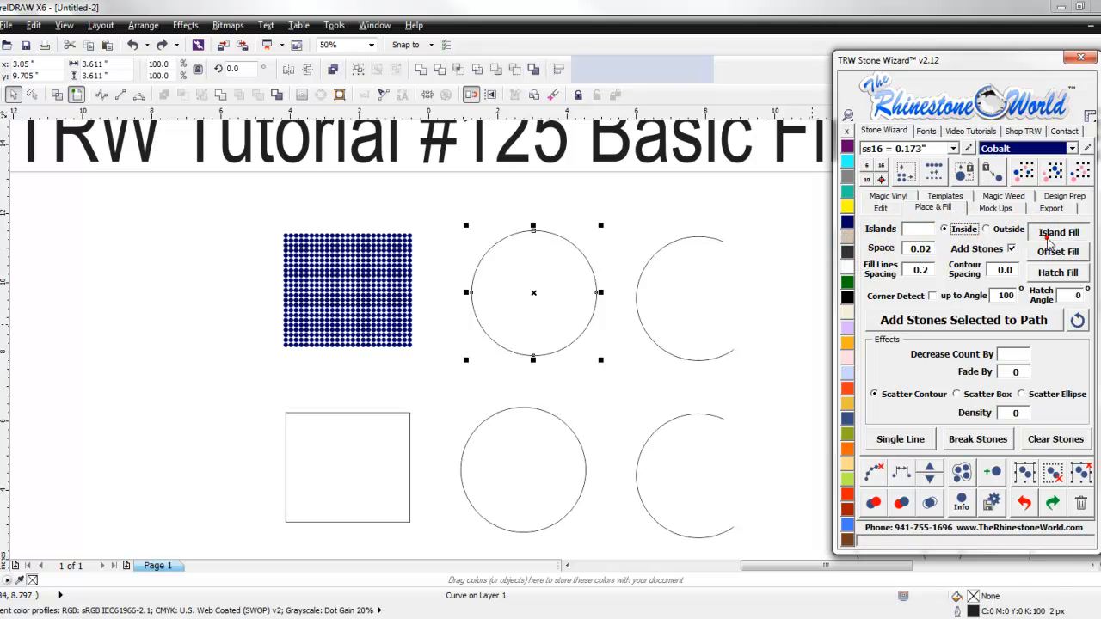
click(737, 227)
scroll(523, 305, up, 2)
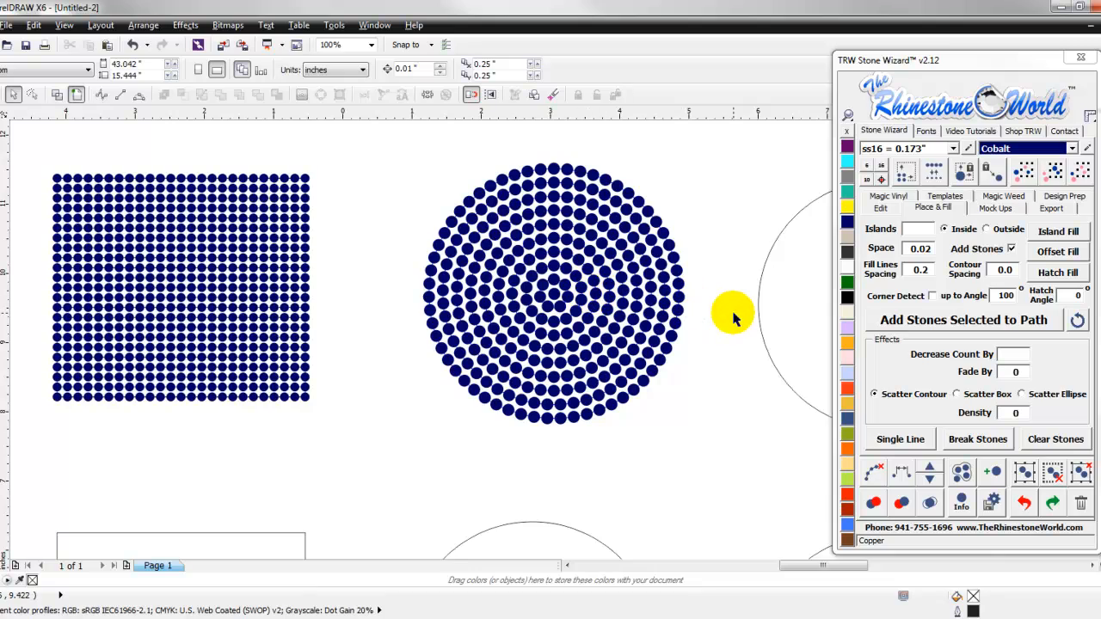
Replace the circle's ss16 stones with an inside Island Fill of ss10 (0.129") stones
key(ctrl+z)
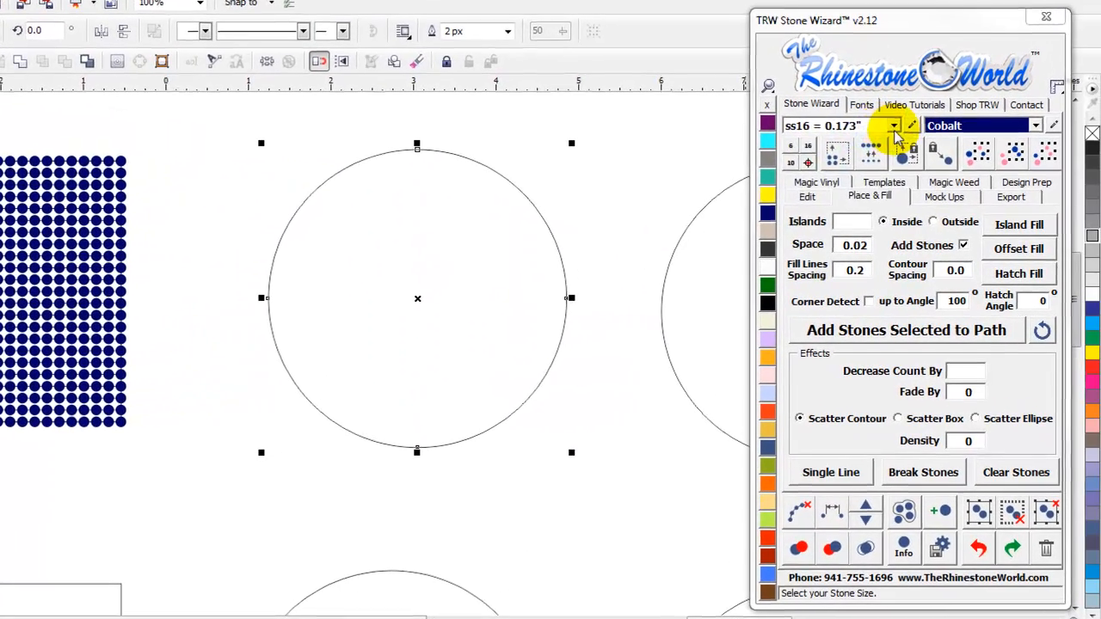
click(953, 148)
click(860, 164)
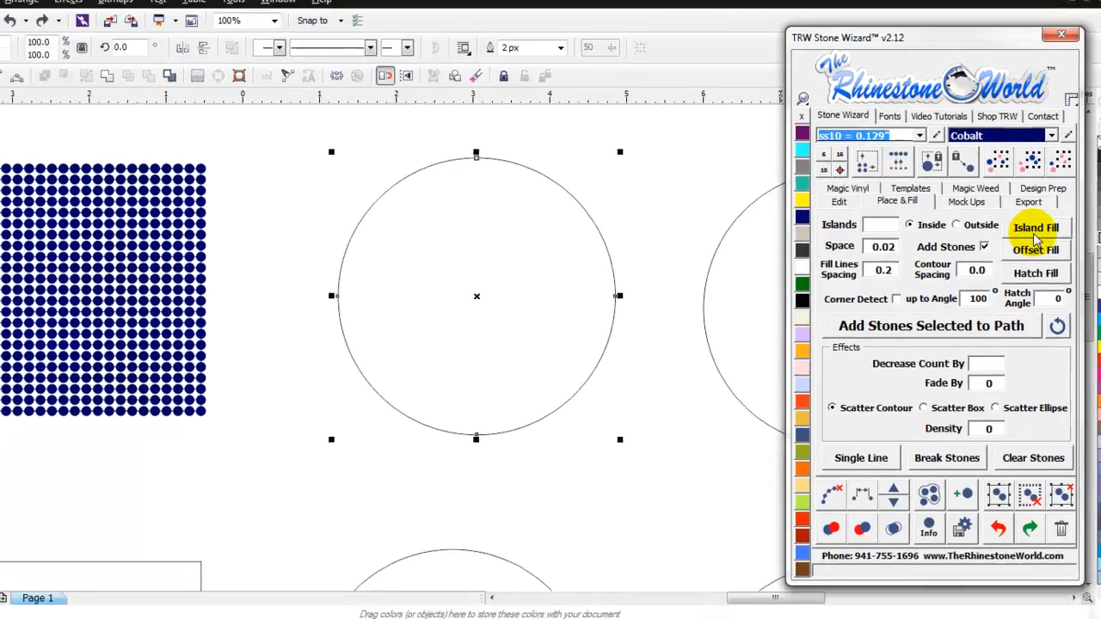
click(1019, 225)
click(727, 204)
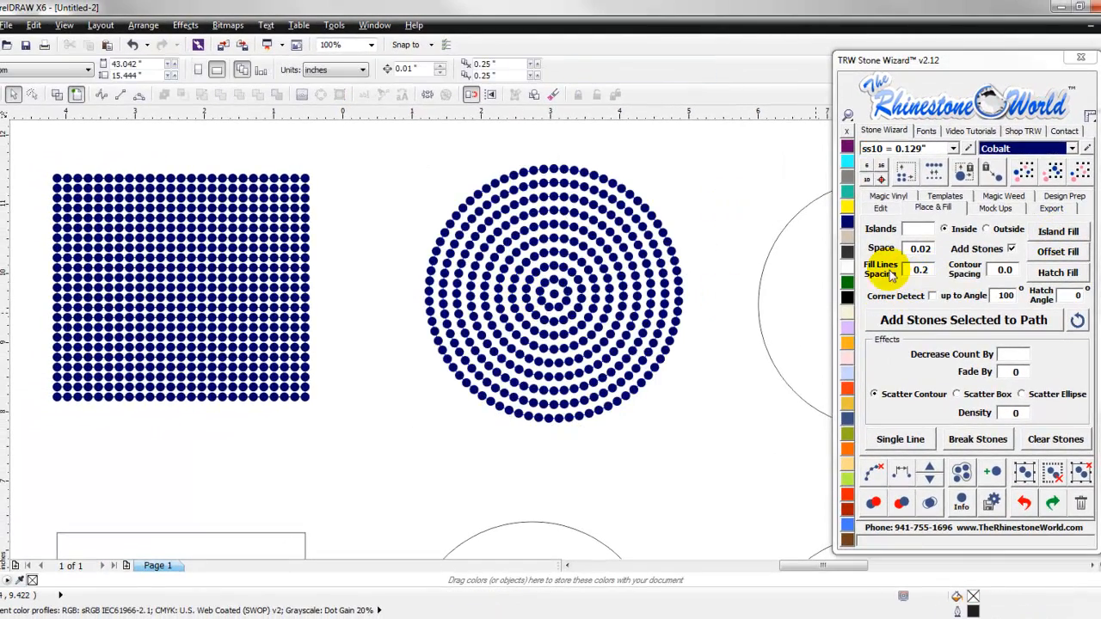
Undo the ss10 fill and reapply the inside Island Fill with a Fill Lines Spacing of 0.14
key(ctrl+z)
click(921, 270)
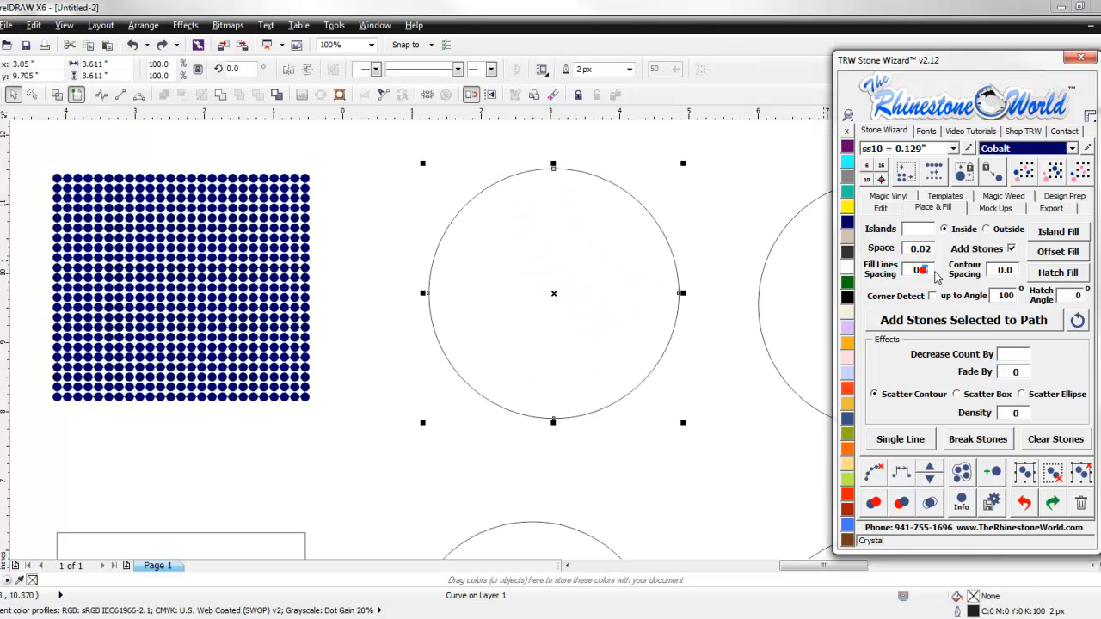
text(0.14)
click(1057, 231)
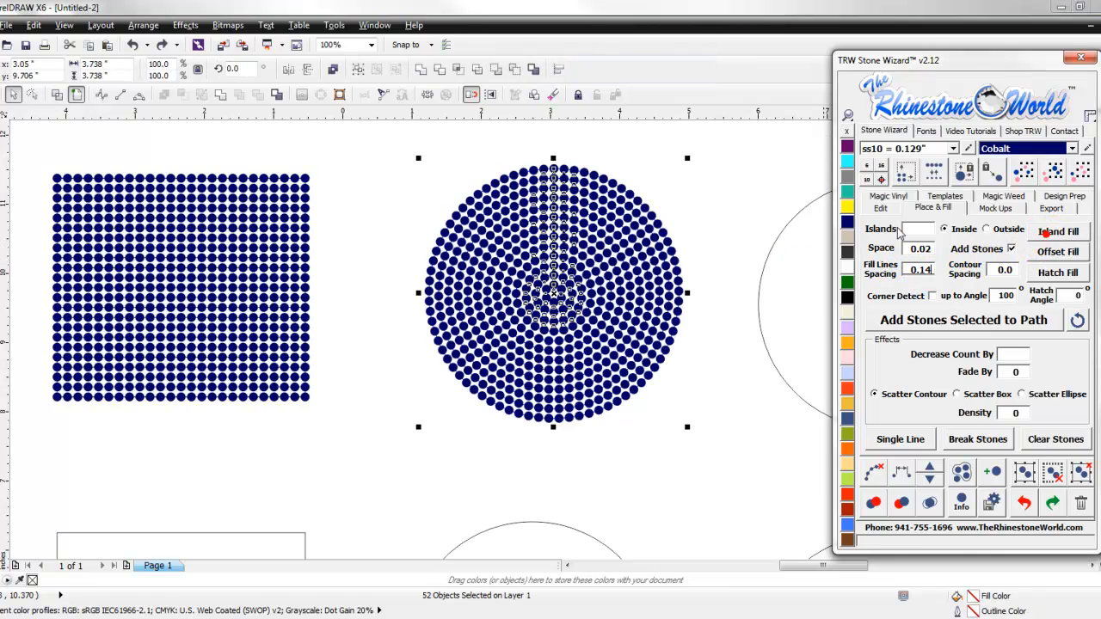
click(735, 188)
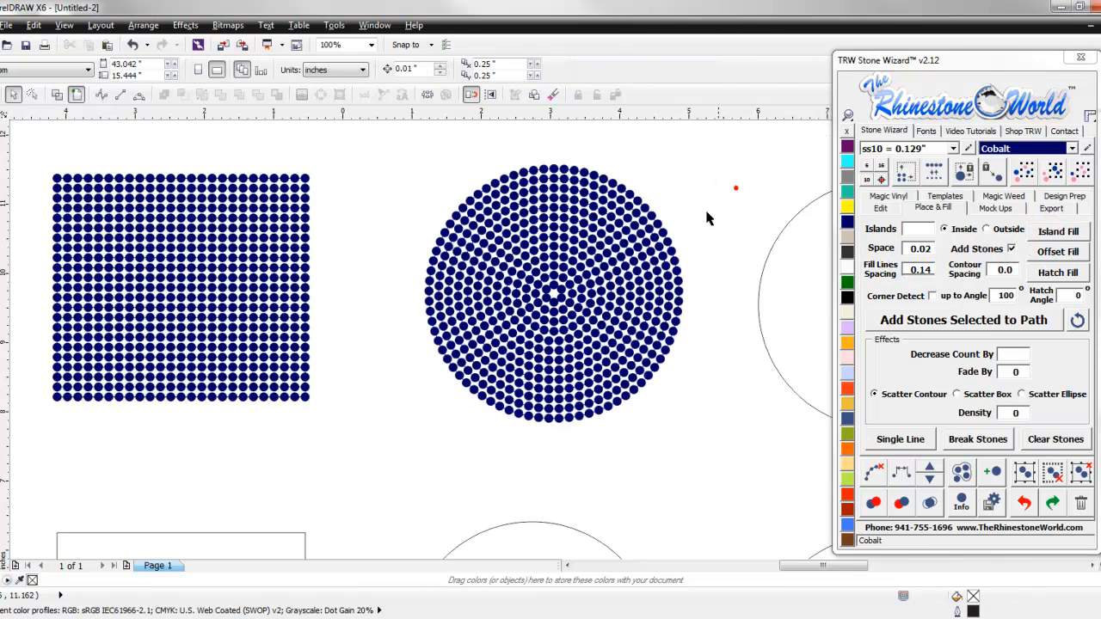
Adjust the number of stones in the innermost ring at the circle's centre
click(559, 294)
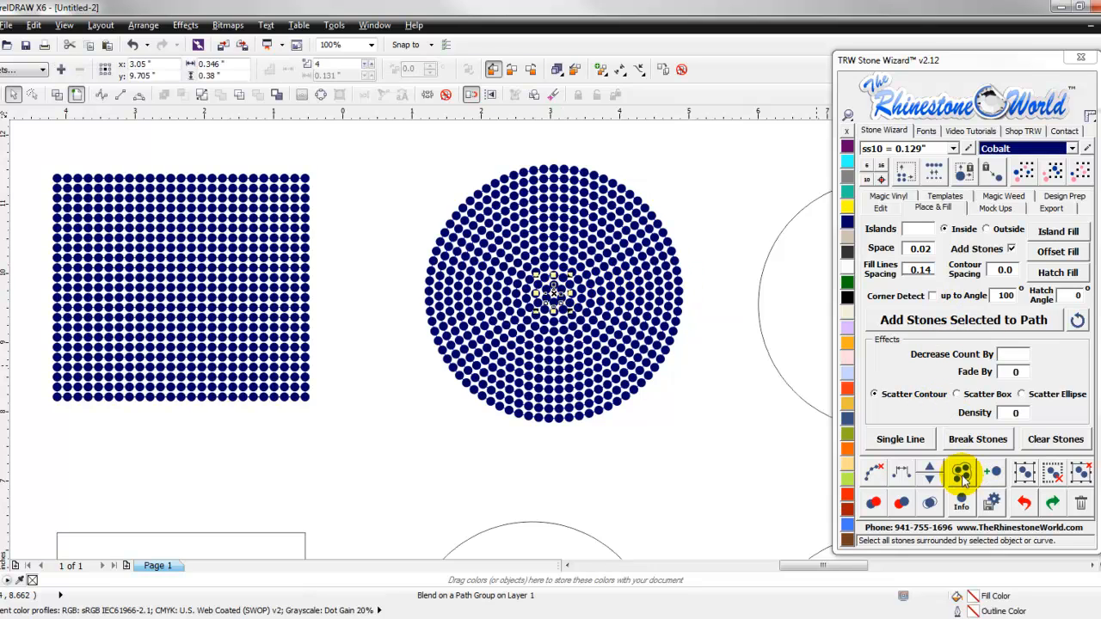
click(935, 475)
click(757, 395)
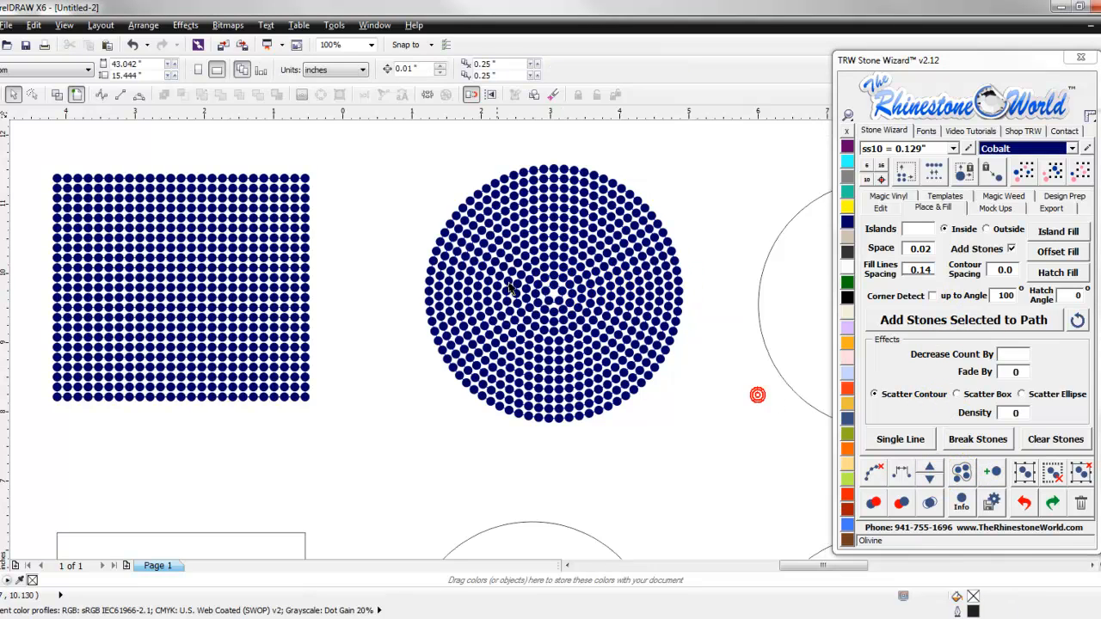
click(714, 250)
Move the unfilled open arc beside the filled circle about 0.6 inches to the right
scroll(730, 307, down, 2)
scroll(804, 322, up, 1)
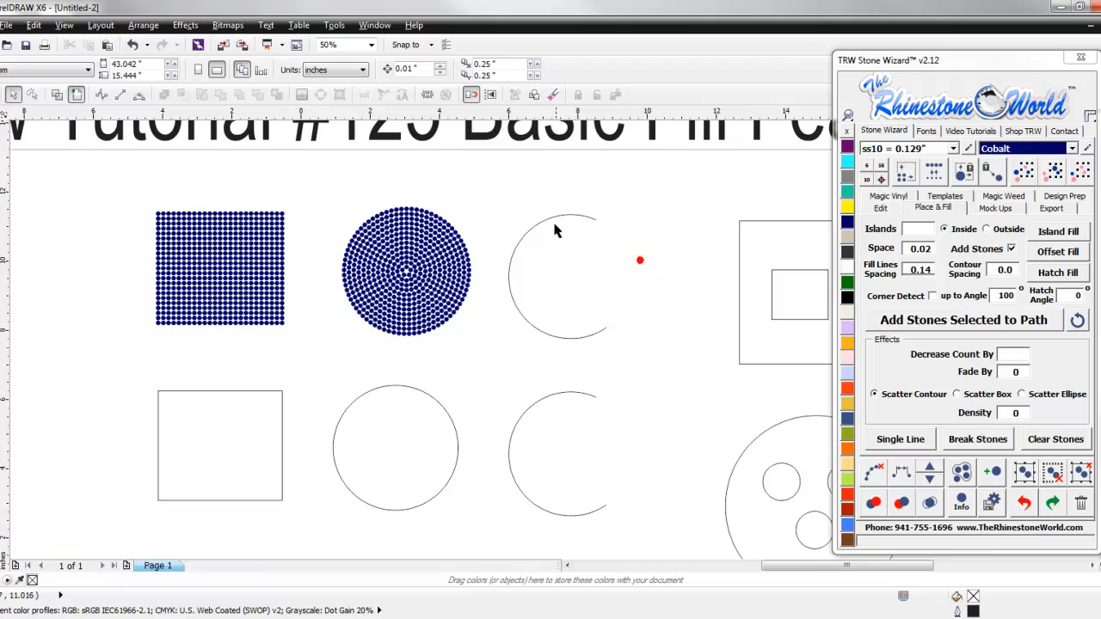
scroll(555, 230, up, 2)
click(523, 226)
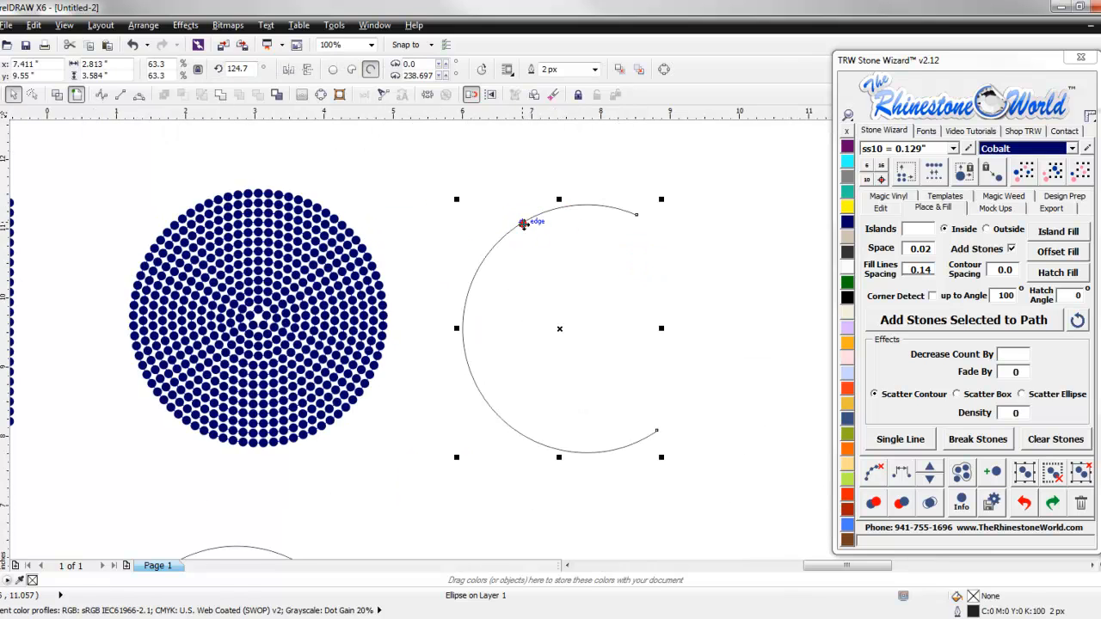
drag(528, 224, 568, 223)
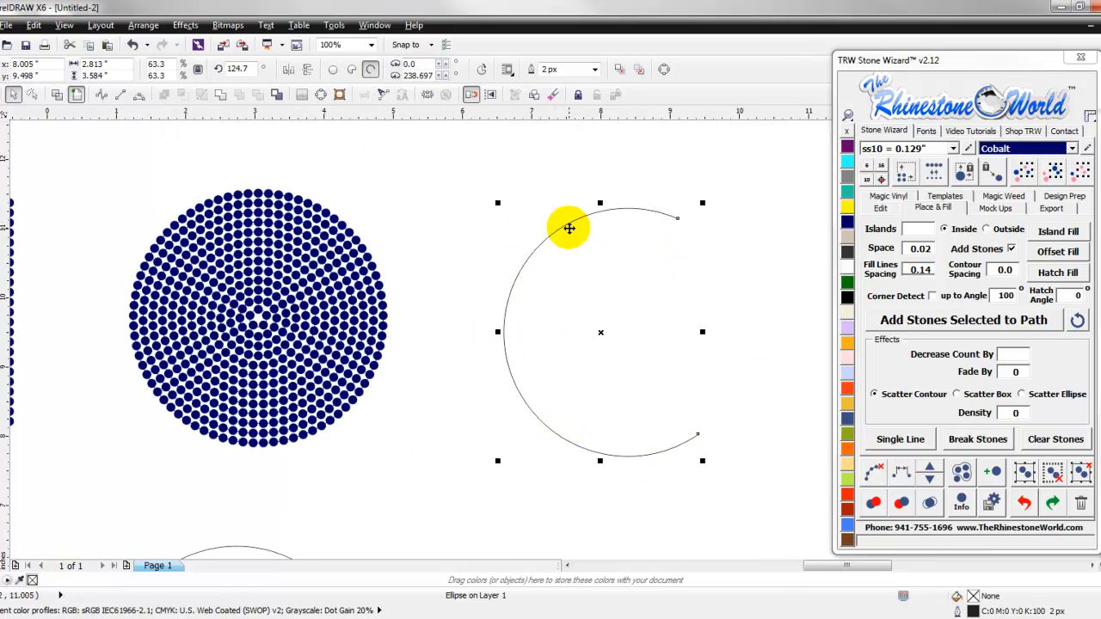
Apply an Island Fill with 2 Outside islands to the open arc, and inspect the stones at both of its ends
scroll(568, 224, down, 2)
scroll(575, 238, up, 2)
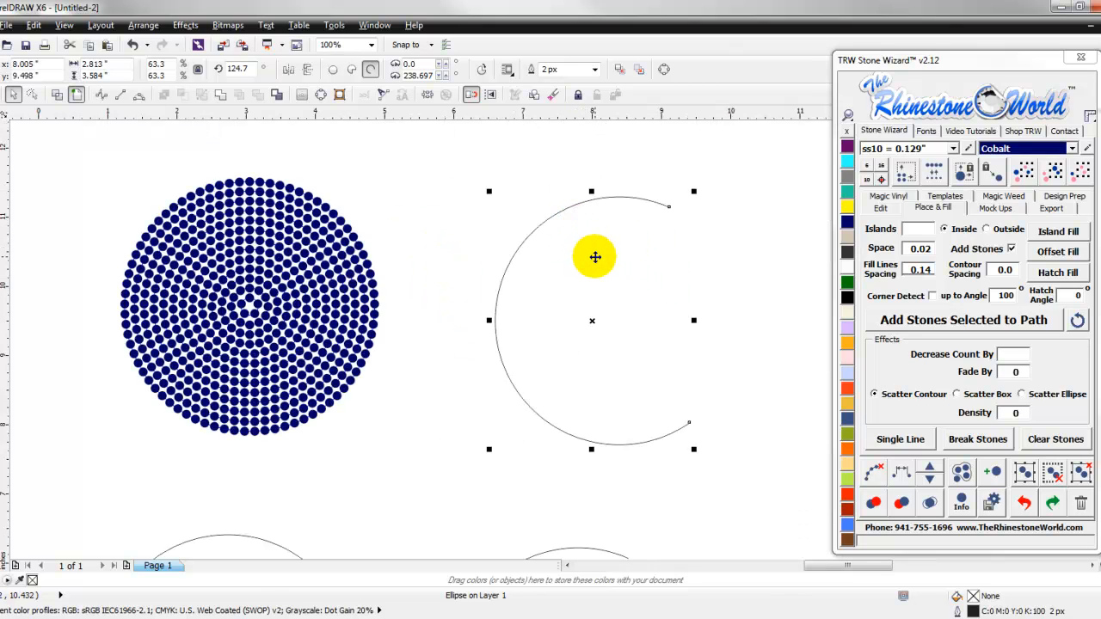
click(925, 228)
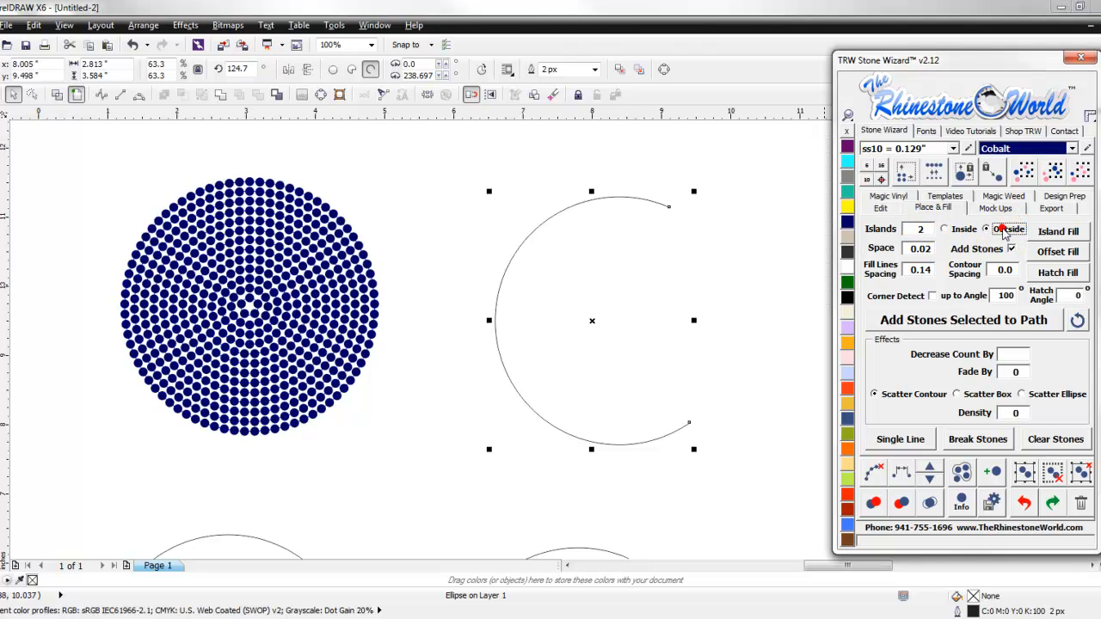
click(1058, 230)
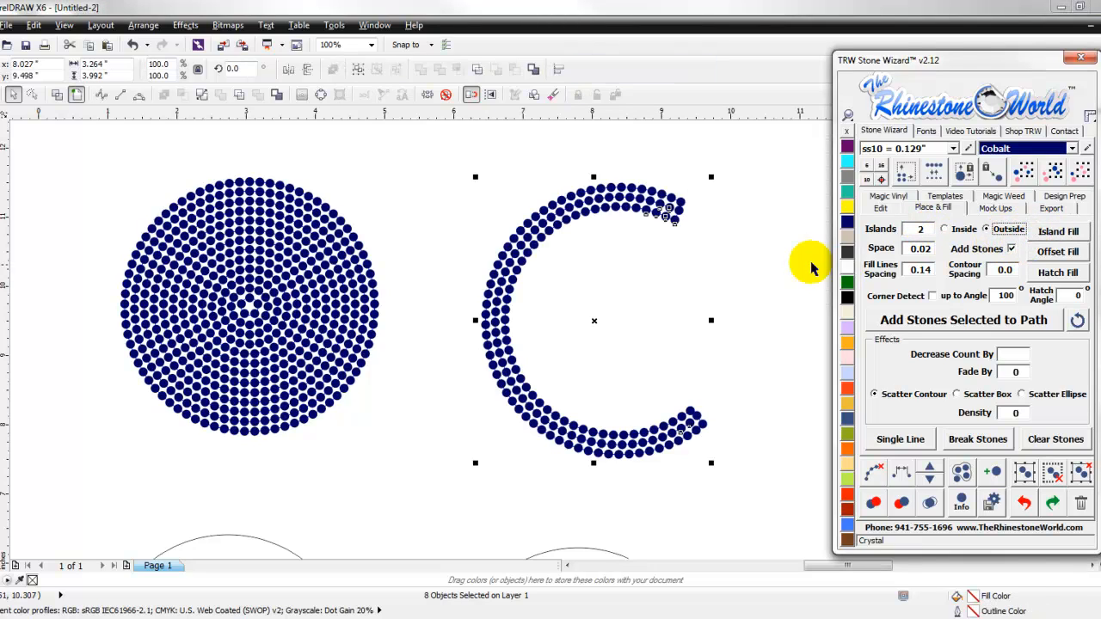
click(760, 259)
scroll(674, 244, up, 1)
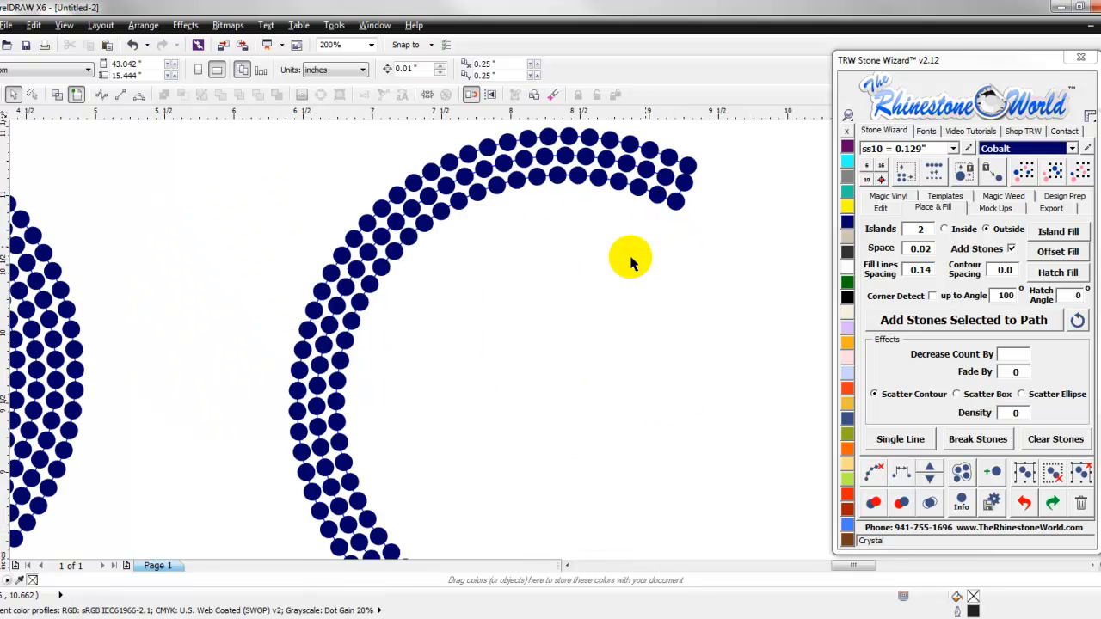
scroll(606, 269, down, 1)
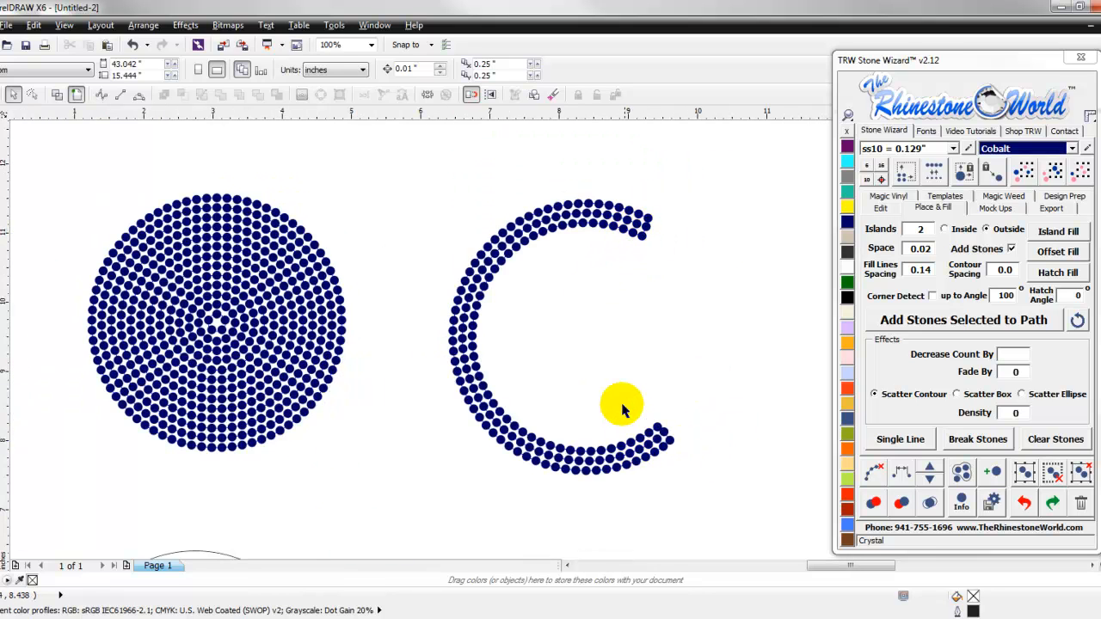
scroll(621, 401, up, 1)
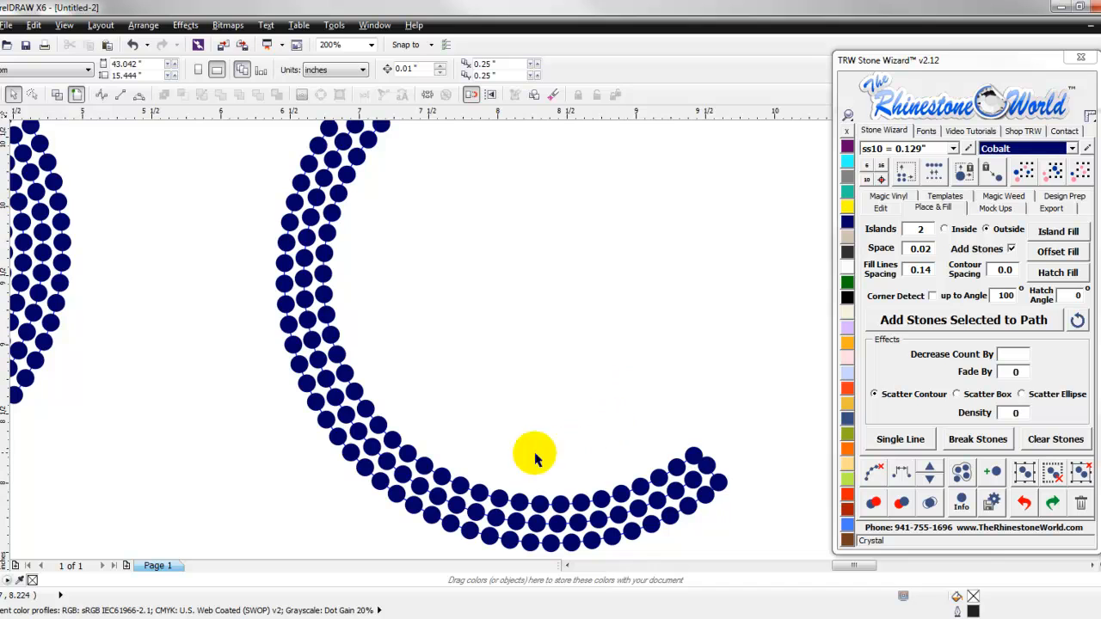
Pull the arc's outer contour of stones away from its centre line, and undo both that move and the fill
click(454, 484)
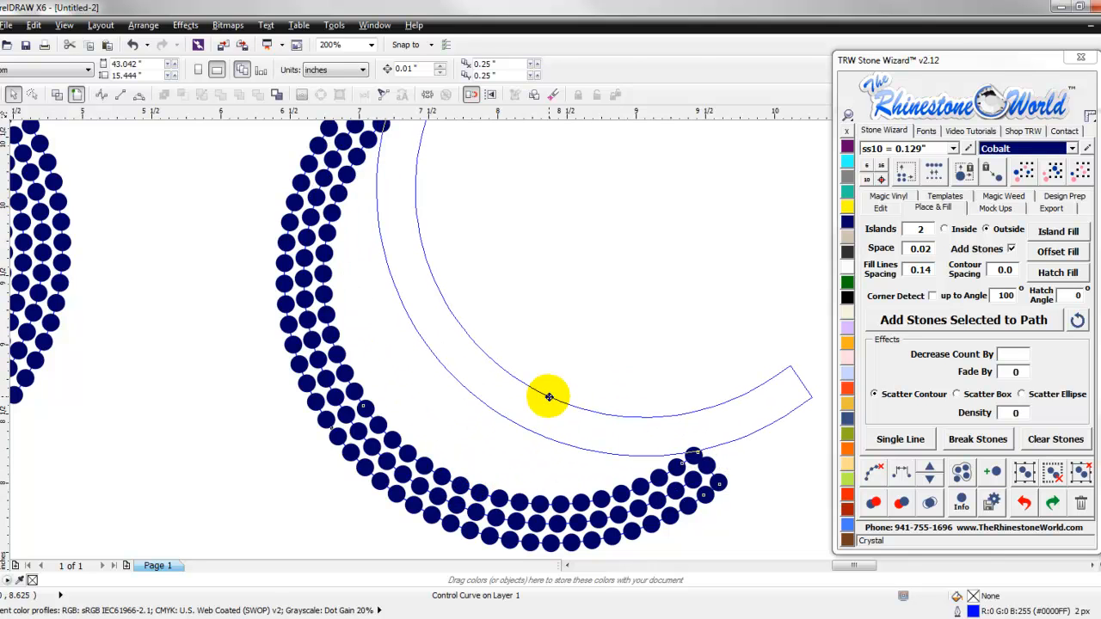
drag(549, 397, 549, 398)
scroll(549, 396, down, 1)
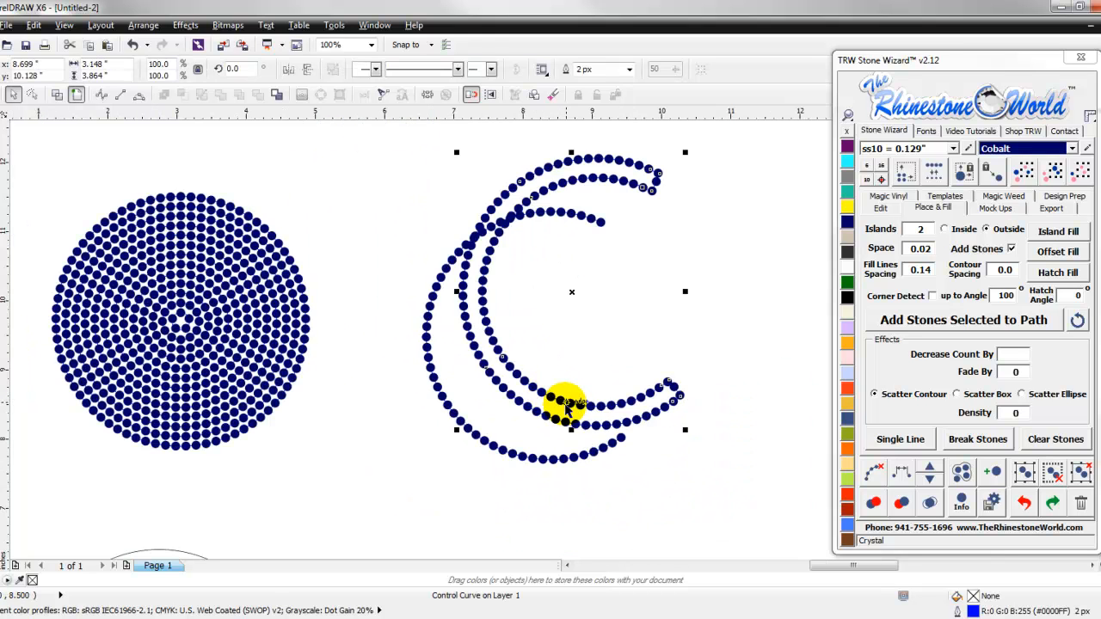
key(ctrl+z)
key(ctrl+z)
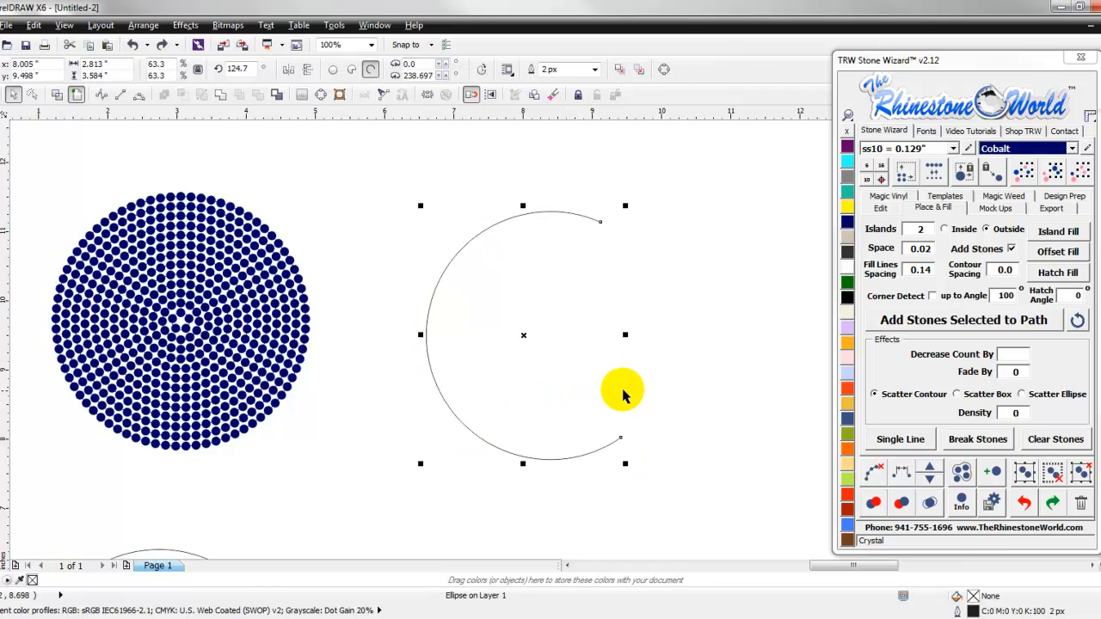
click(678, 375)
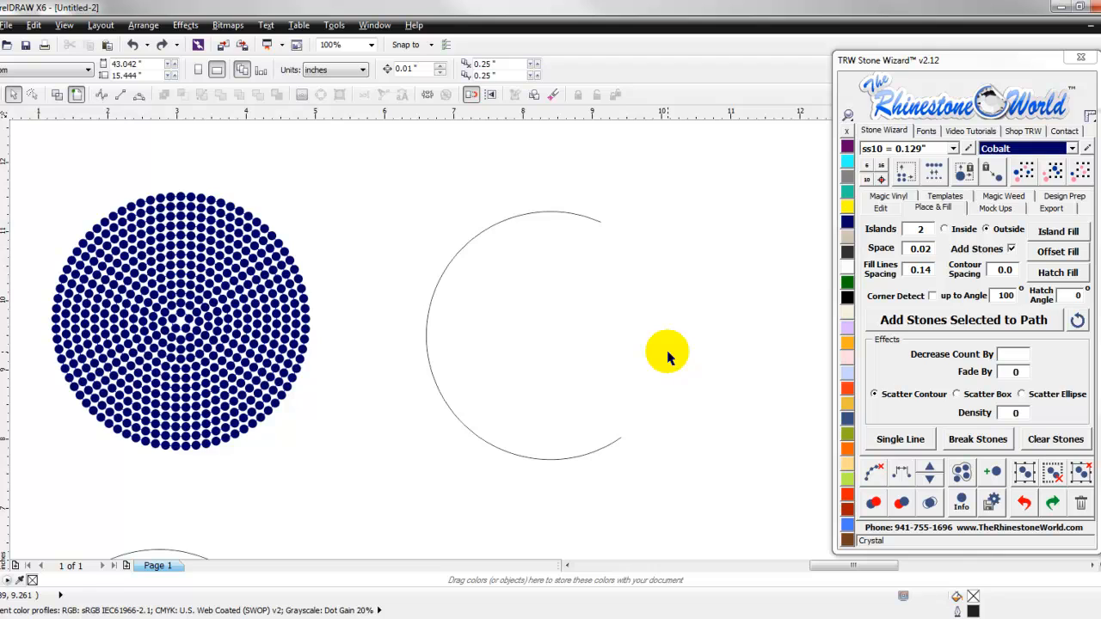
Try an outside Island Fill with 4 islands on the open arc, inspect its ends, and undo the fill
click(921, 228)
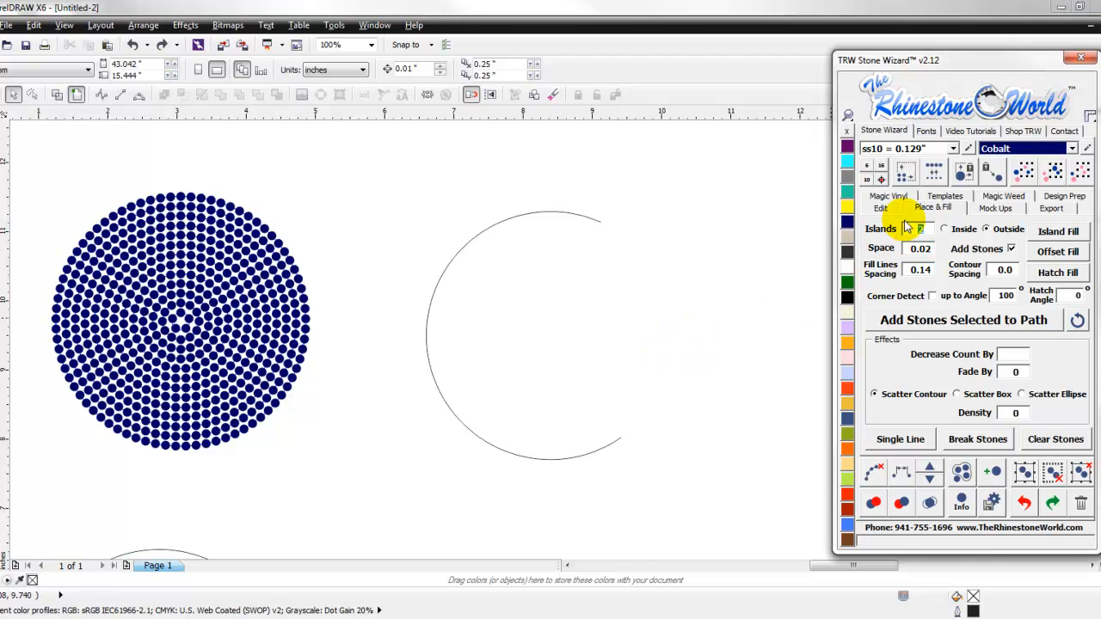
text(4)
click(1043, 234)
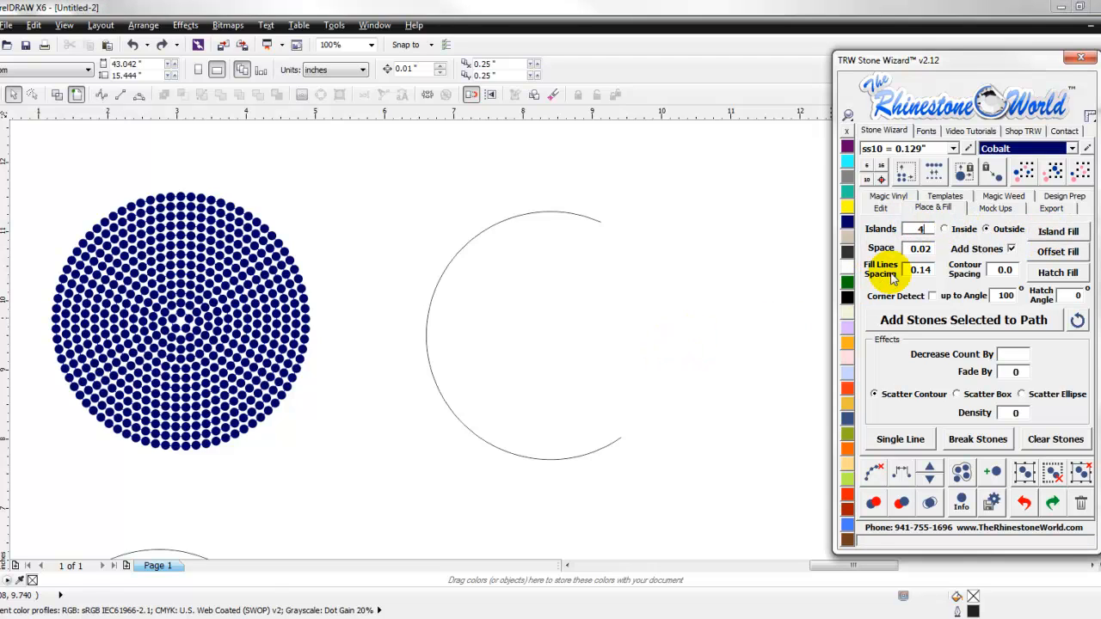
click(546, 208)
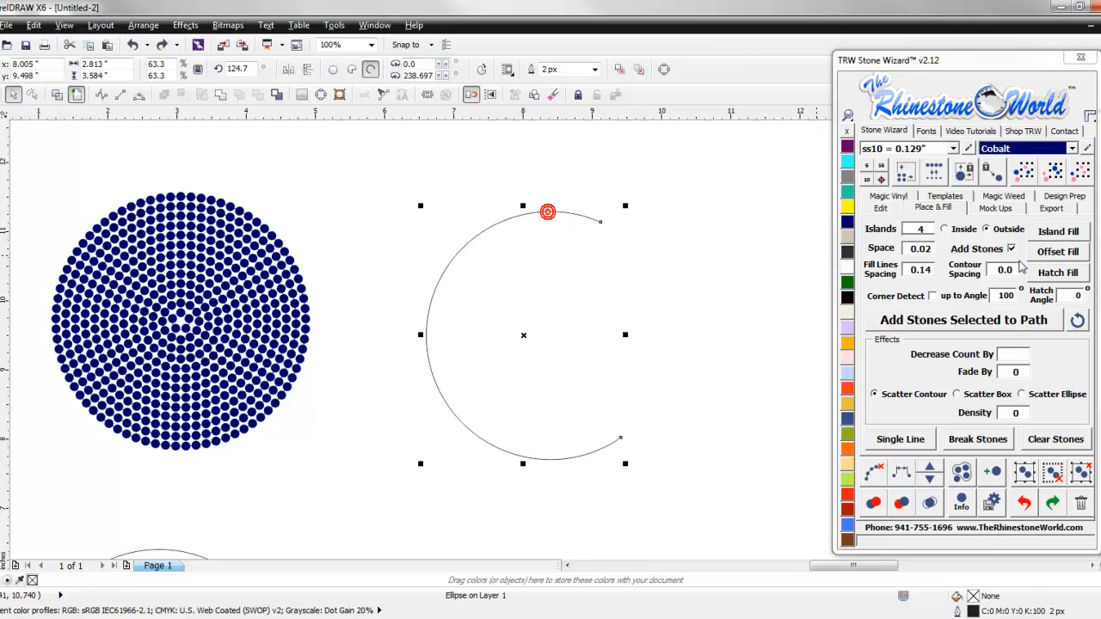
click(1057, 231)
click(744, 249)
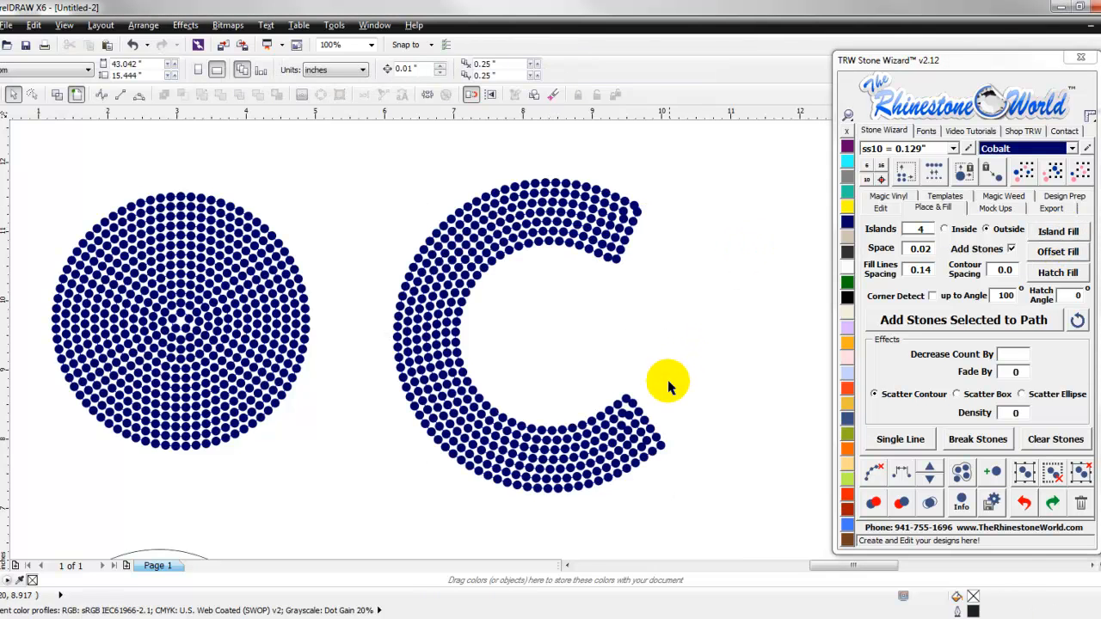
scroll(662, 366, up, 1)
scroll(645, 351, down, 1)
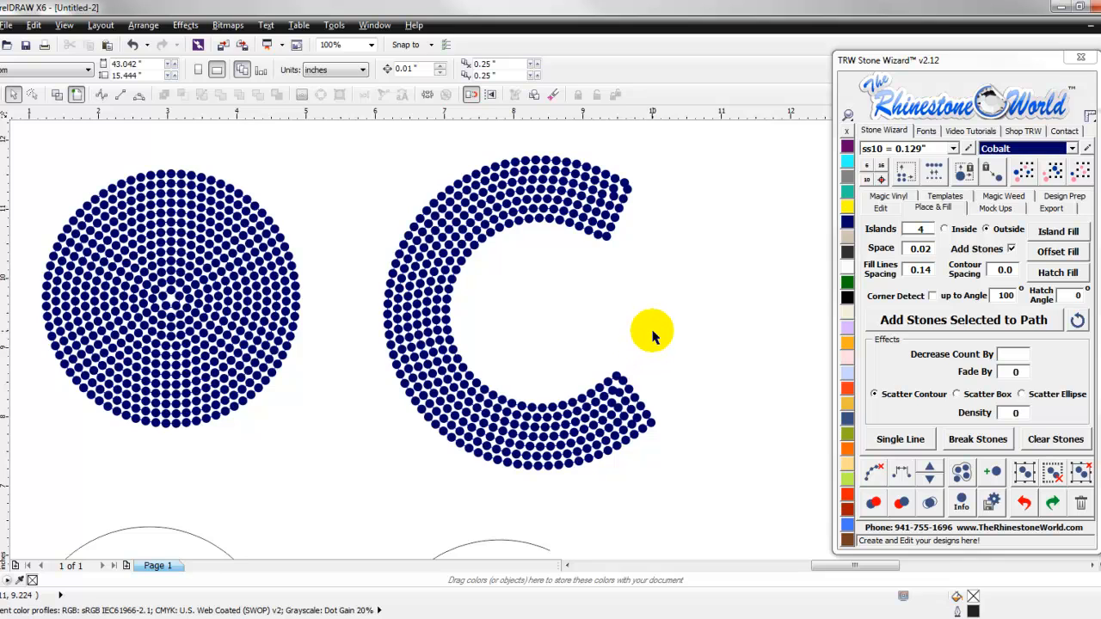
scroll(652, 335, down, 1)
click(641, 320)
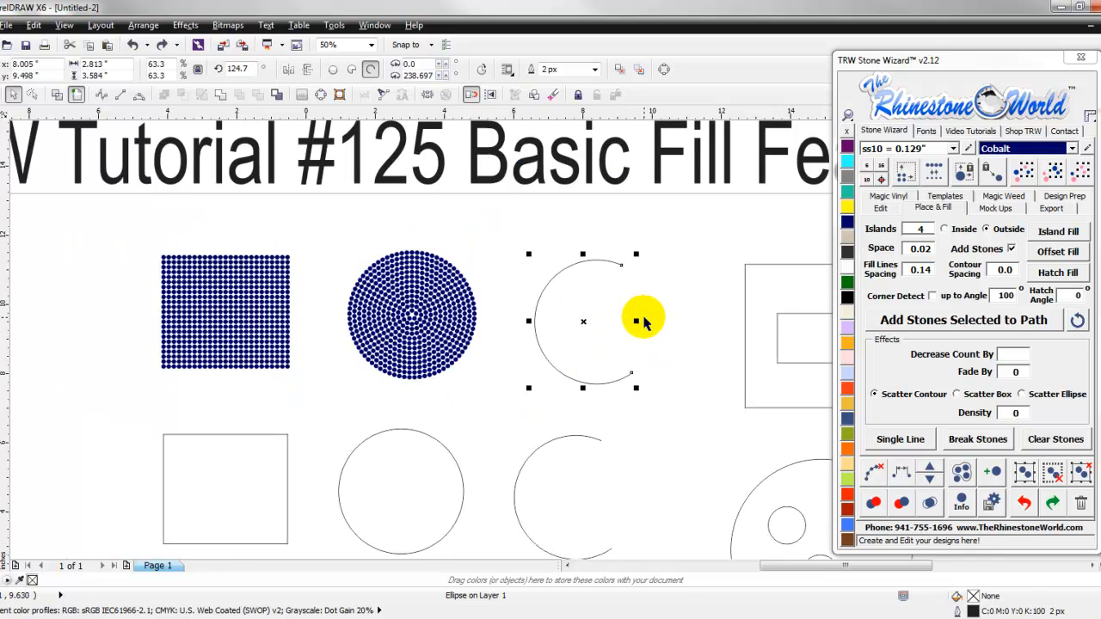
Try an Offset Fill with 4 outside islands on the open arc, inspect the stones at its upper end, and undo the fill
key(Delete)
scroll(641, 319, up, 1)
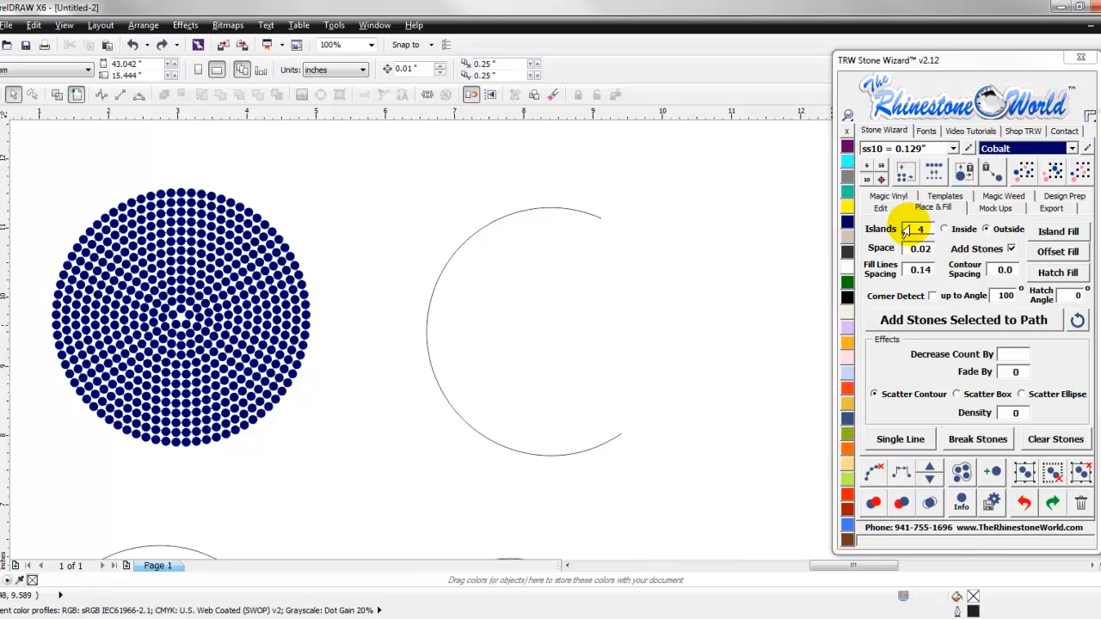
click(581, 213)
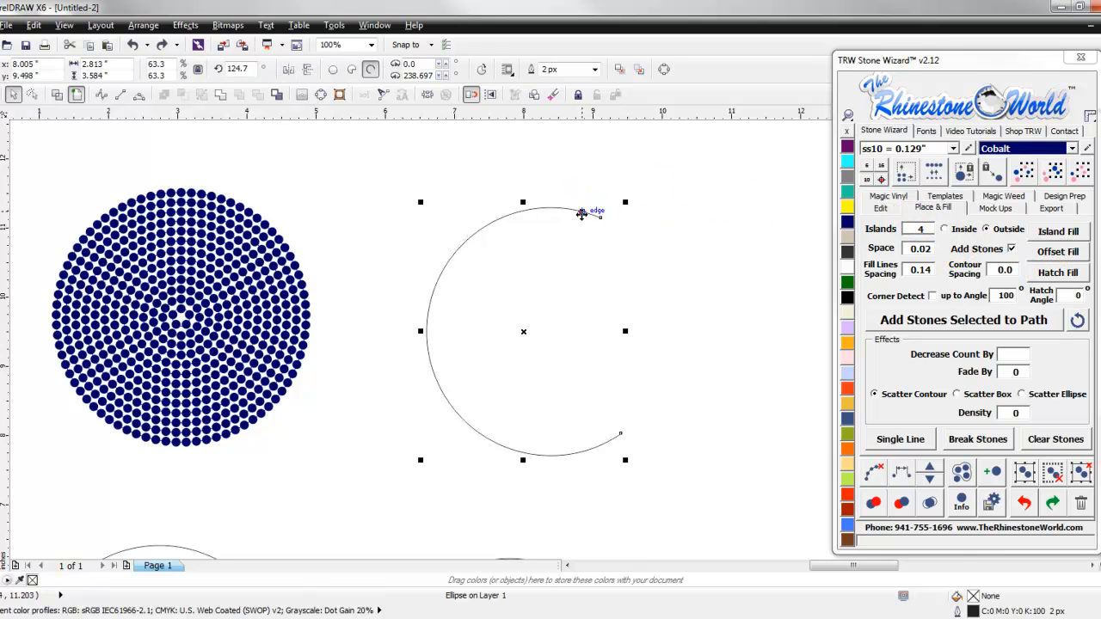
click(1058, 251)
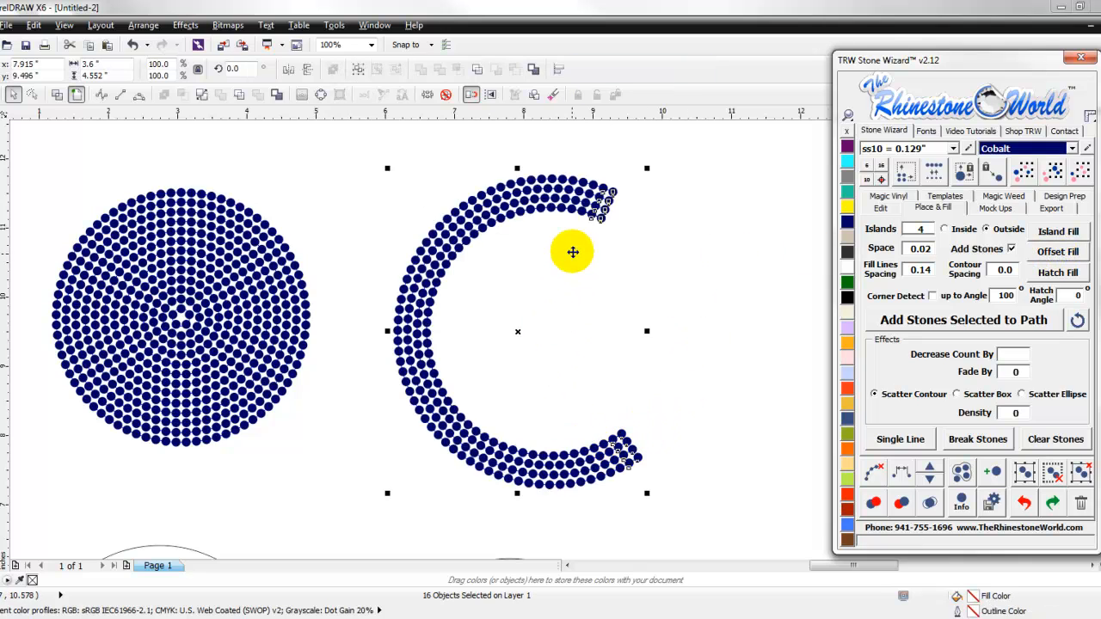
click(602, 246)
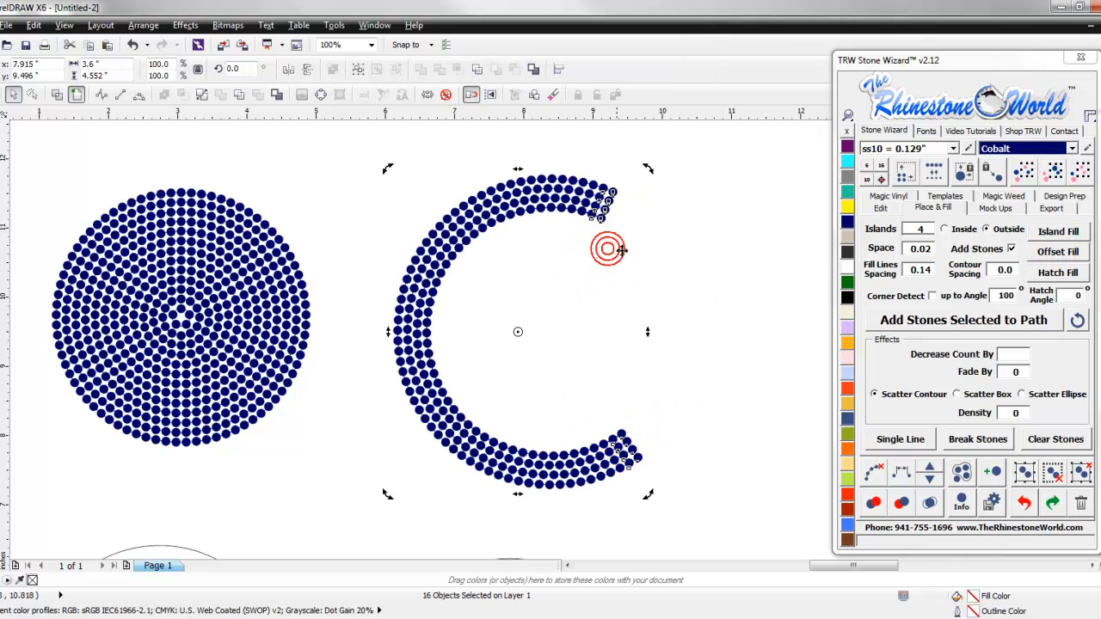
click(692, 268)
scroll(593, 215, up, 1)
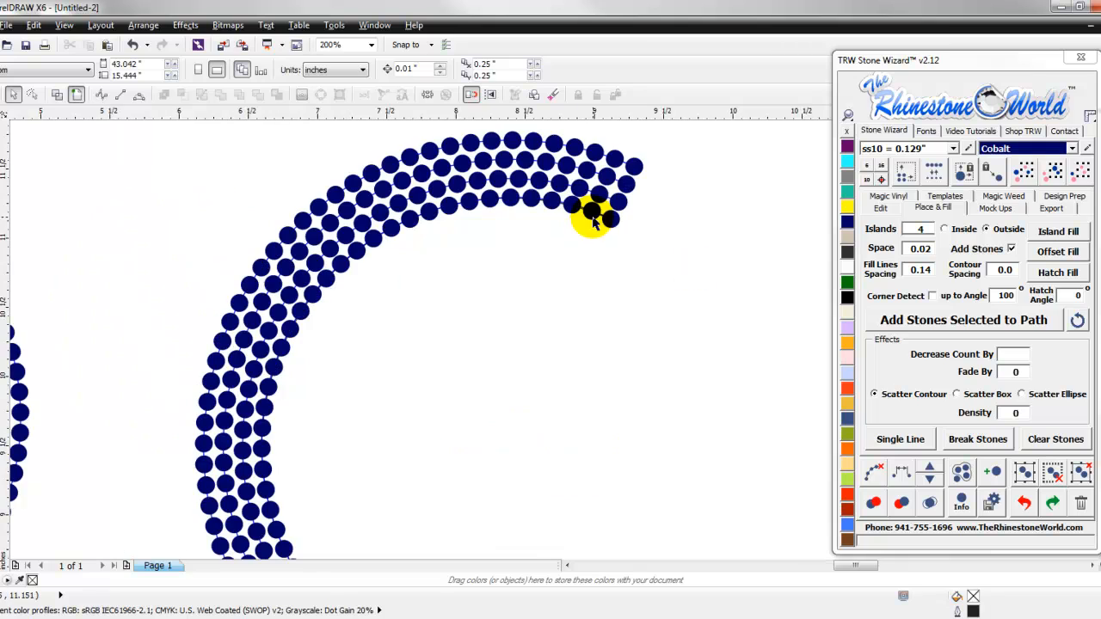
click(641, 199)
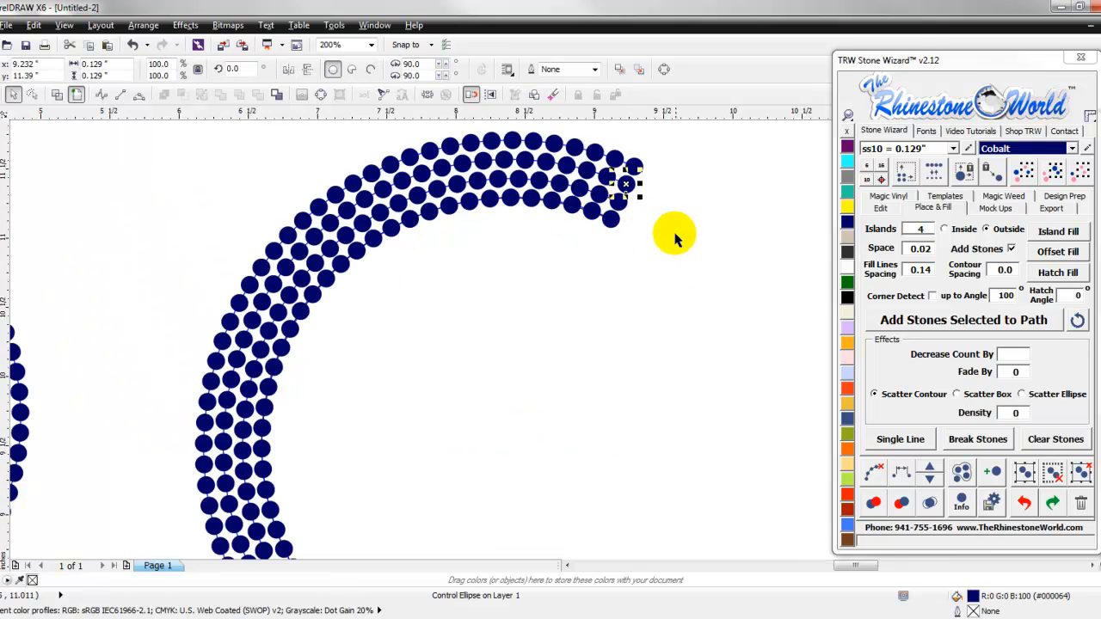
click(590, 177)
drag(591, 177, 677, 286)
drag(562, 185, 621, 252)
scroll(639, 295, down, 4)
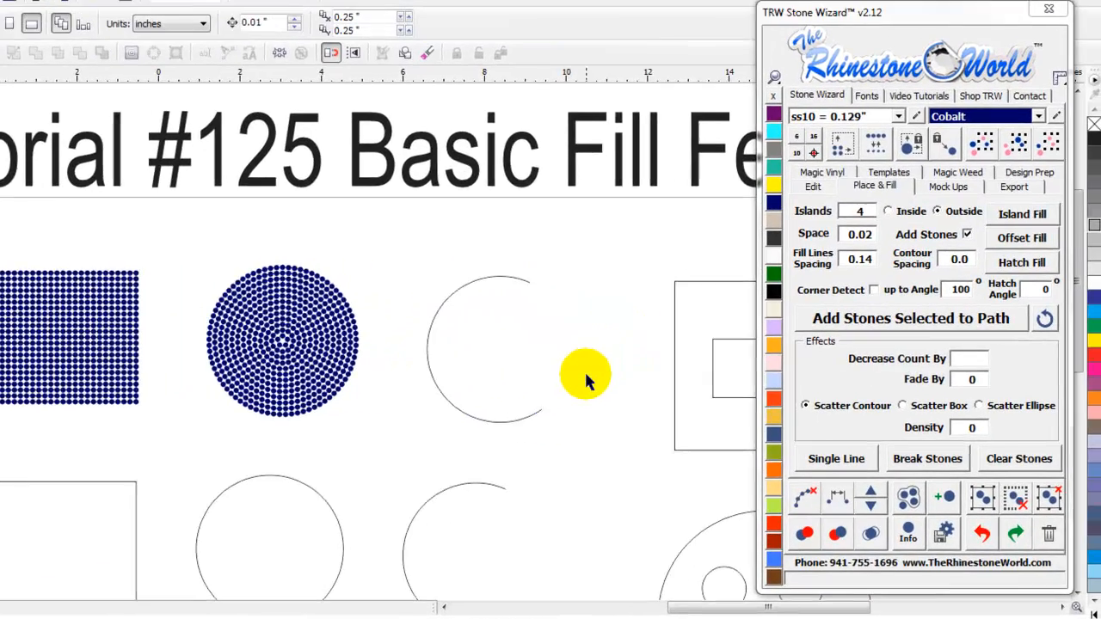
Try an Offset Fill with 4 inside islands on the open arc, and undo the fill
scroll(570, 393, up, 2)
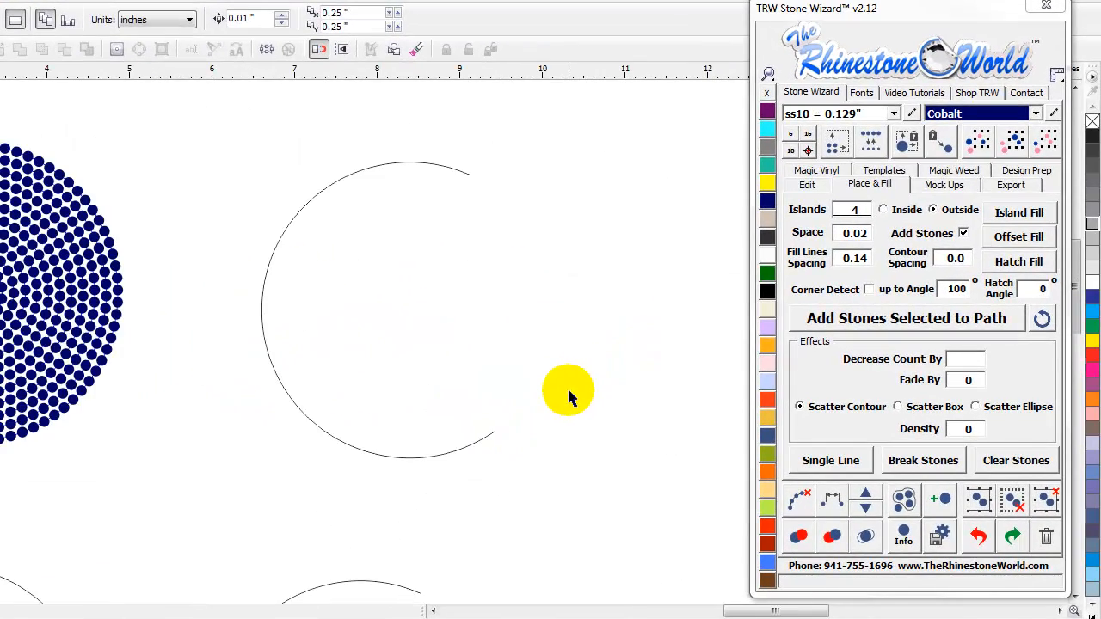
click(408, 169)
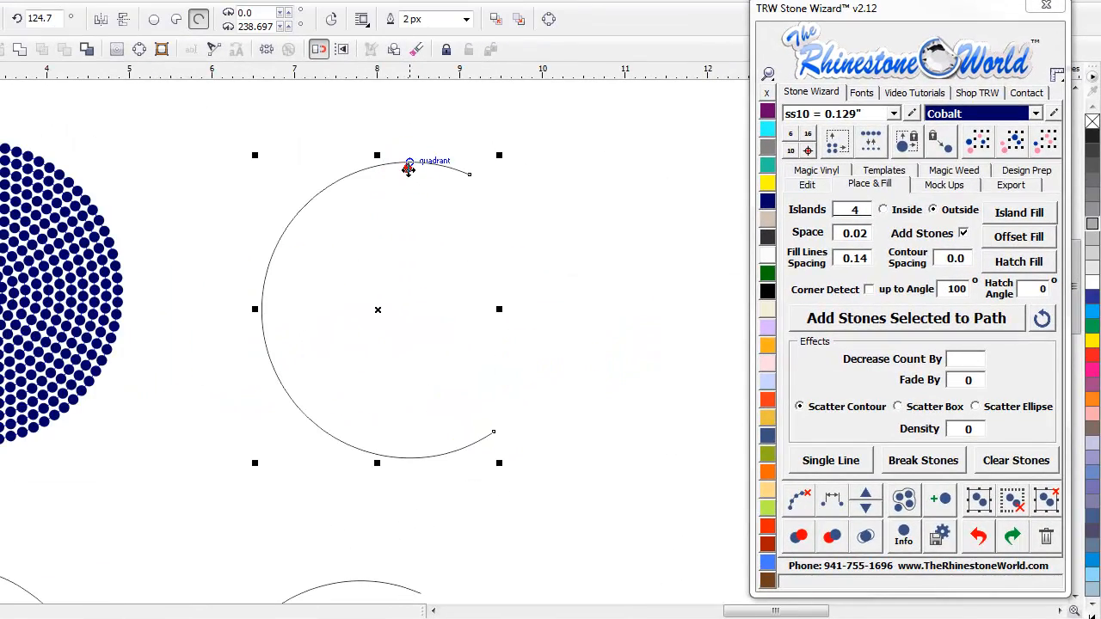
click(919, 214)
click(1019, 240)
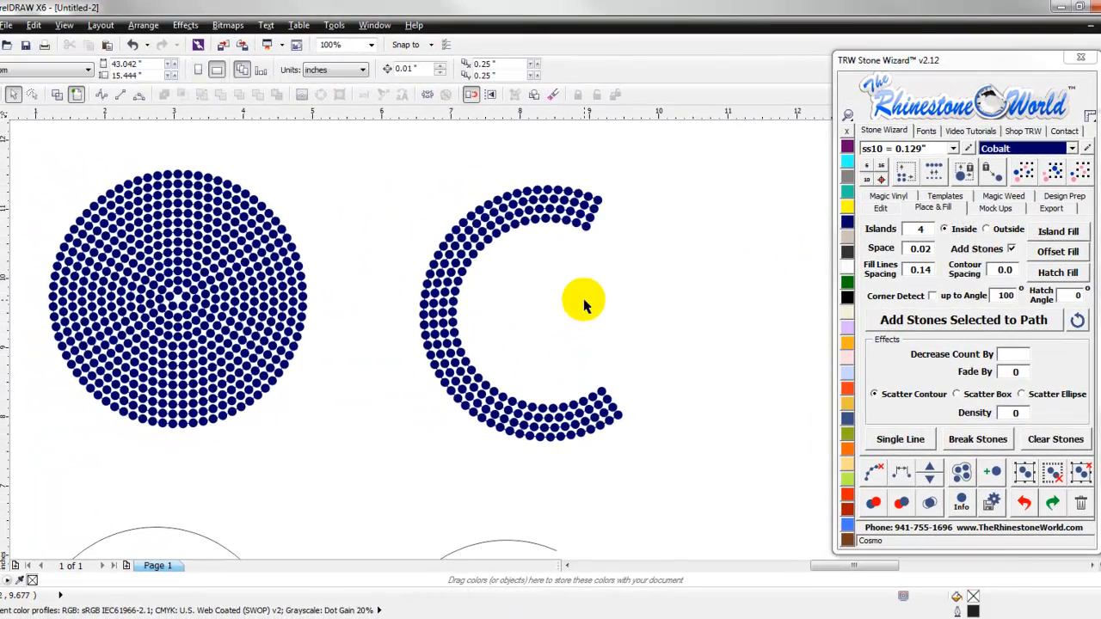
click(588, 325)
key(ctrl+z)
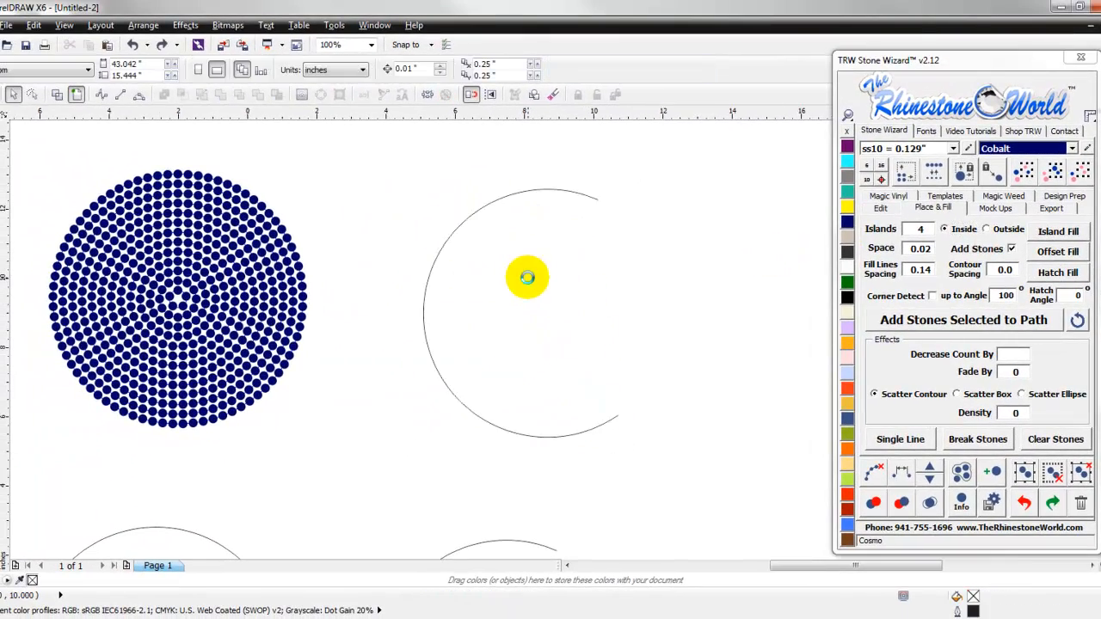
Sketch a freehand wavy curve about 10.8 inches wide and 1.3 inches high below the row of unfilled shapes, and shift it slightly
scroll(523, 275, down, 4)
scroll(541, 353, up, 1)
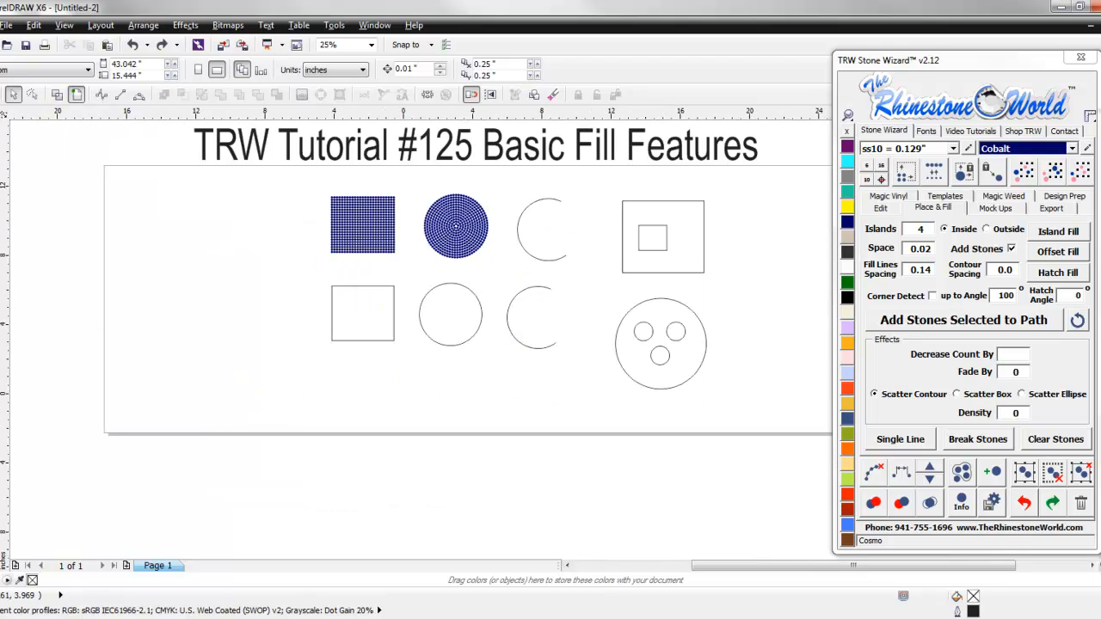
key(F5)
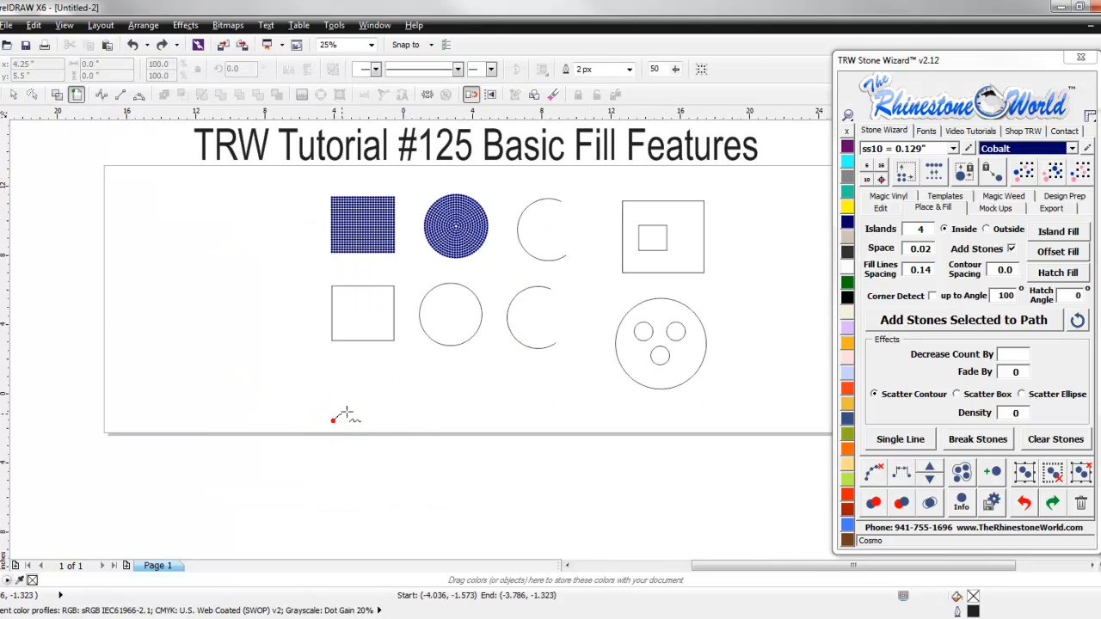
mouse_move(334, 421)
mouse_down()
mouse_move(471, 431)
mouse_move(519, 411)
mouse_up()
scroll(443, 454, up, 4)
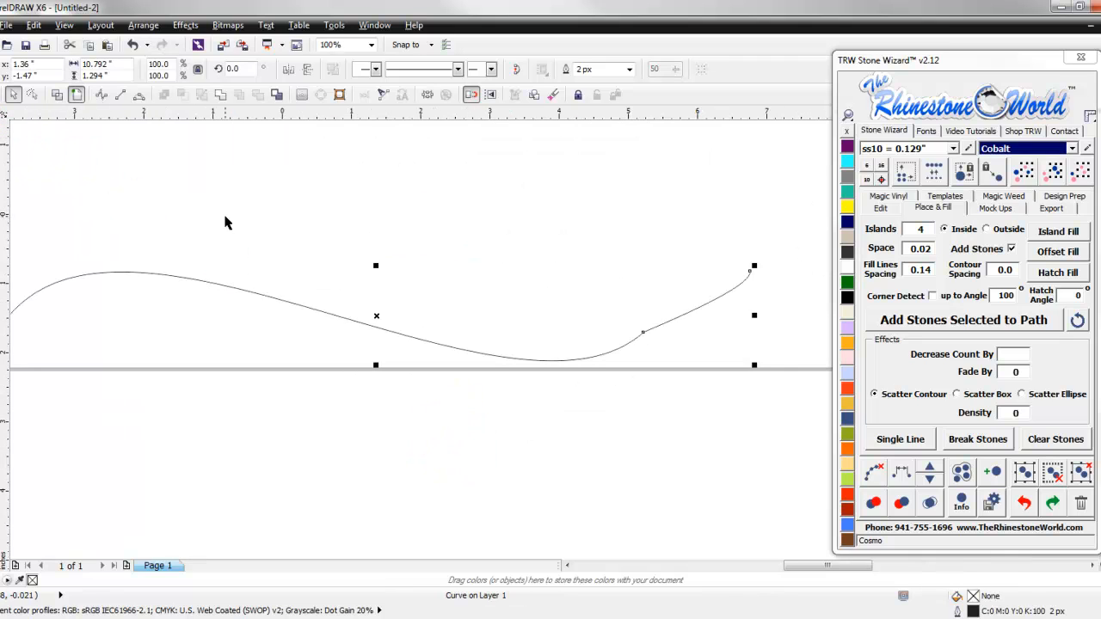
drag(462, 353, 479, 363)
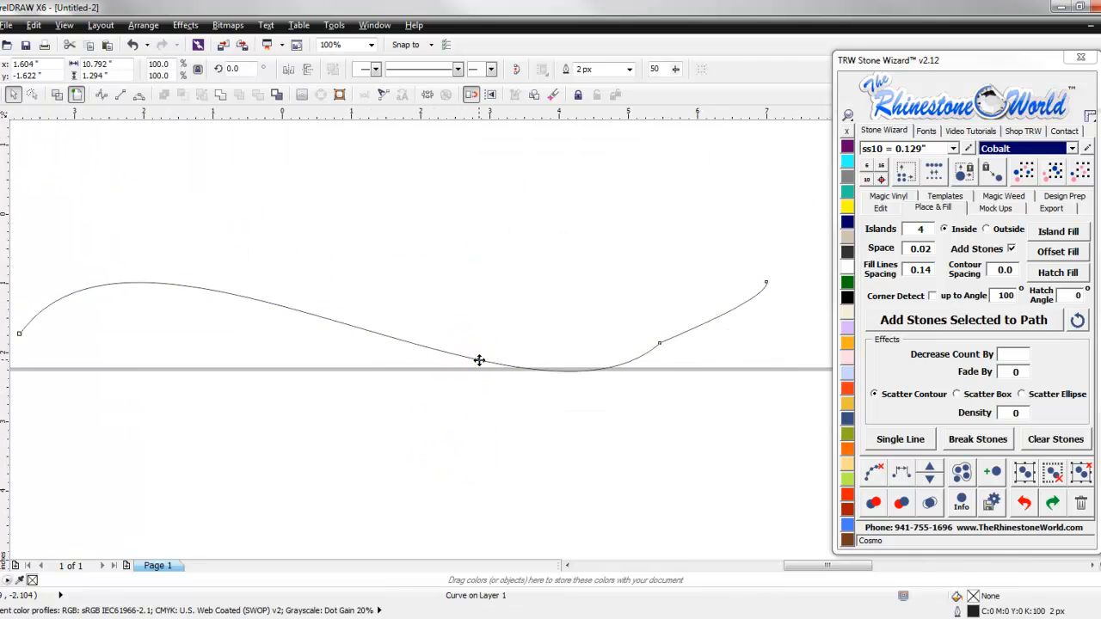
Delete the wavy curve's intermediate node and reshape its right end by adjusting the end node and its handle
key(F10)
drag(611, 317, 721, 387)
key(Delete)
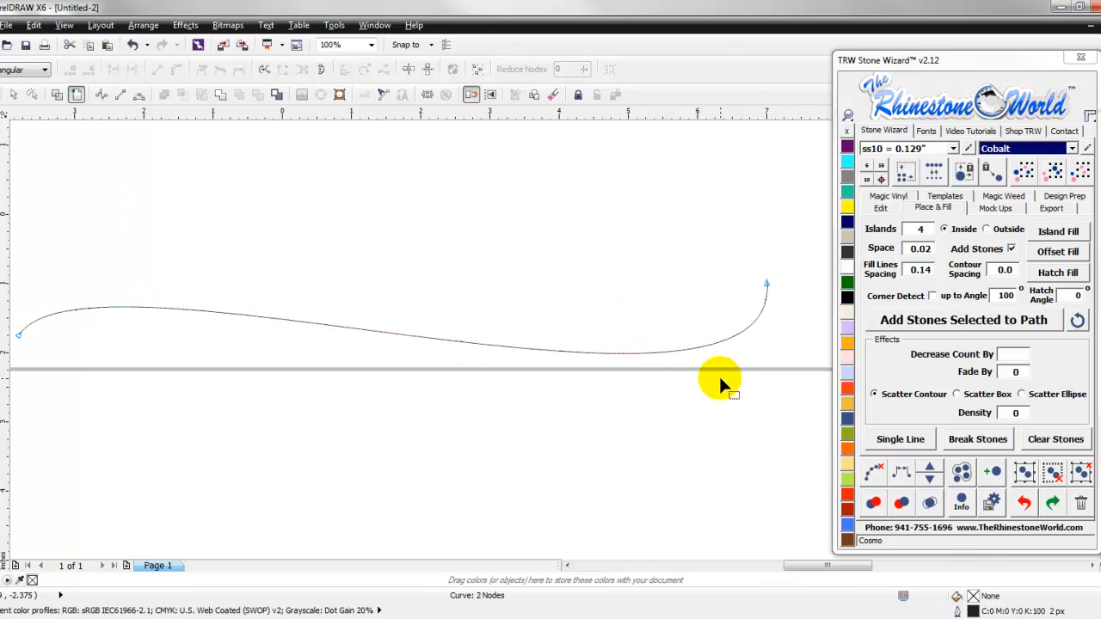
scroll(593, 353, down, 2)
drag(680, 317, 699, 321)
drag(705, 410, 616, 414)
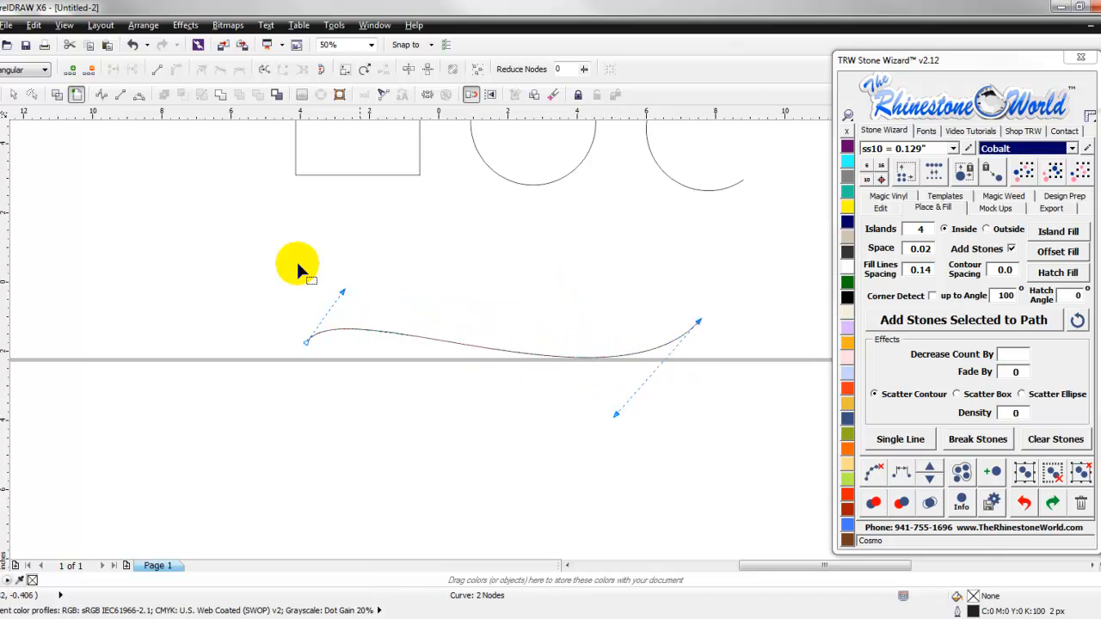
Try an Offset Fill with 4 inside islands on the wavy curve, inspect the stone rows, and undo the fill
key(space)
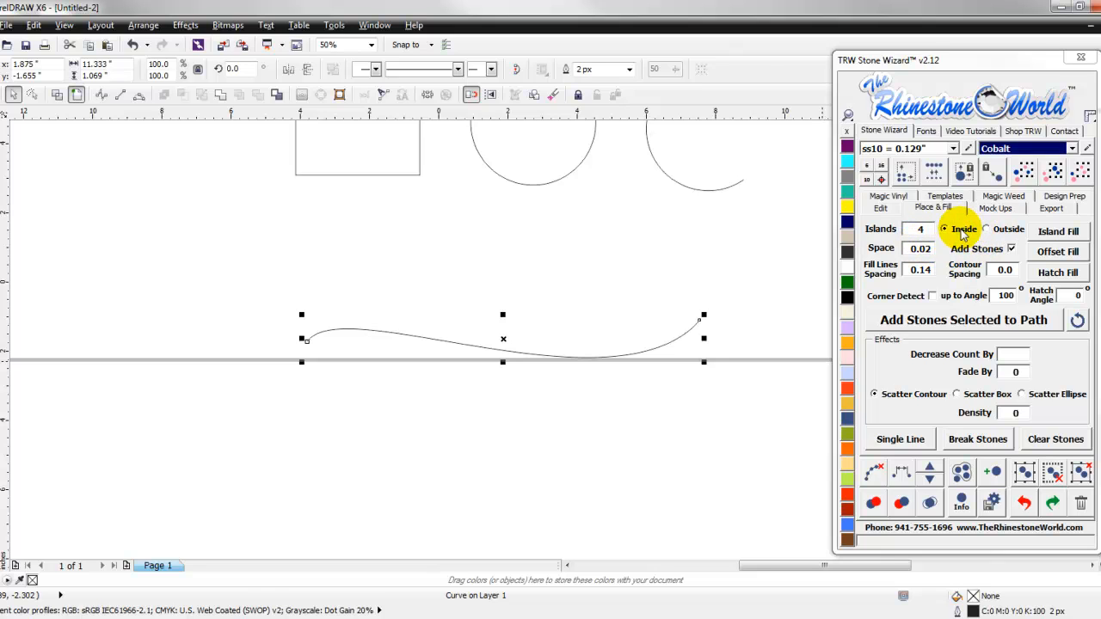
click(1058, 252)
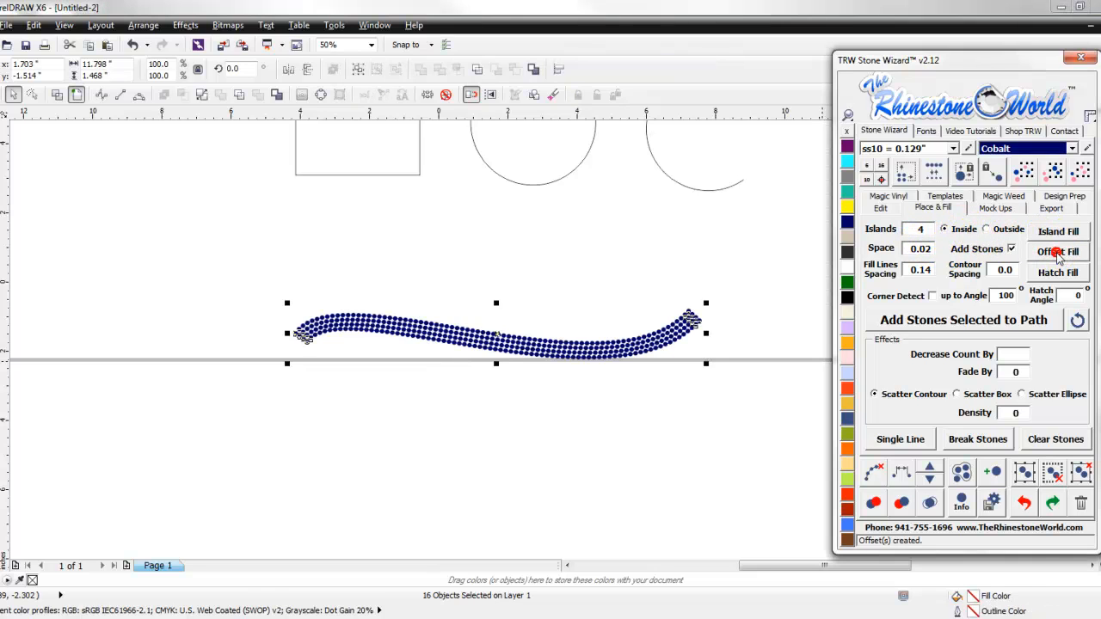
click(703, 255)
scroll(643, 332, up, 2)
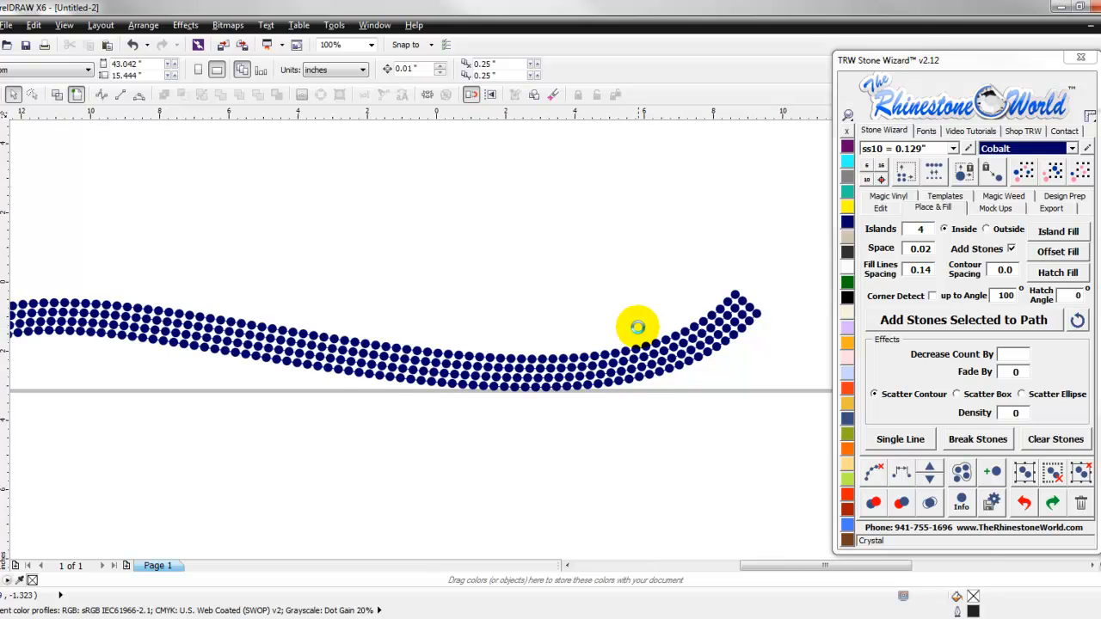
scroll(640, 331, down, 2)
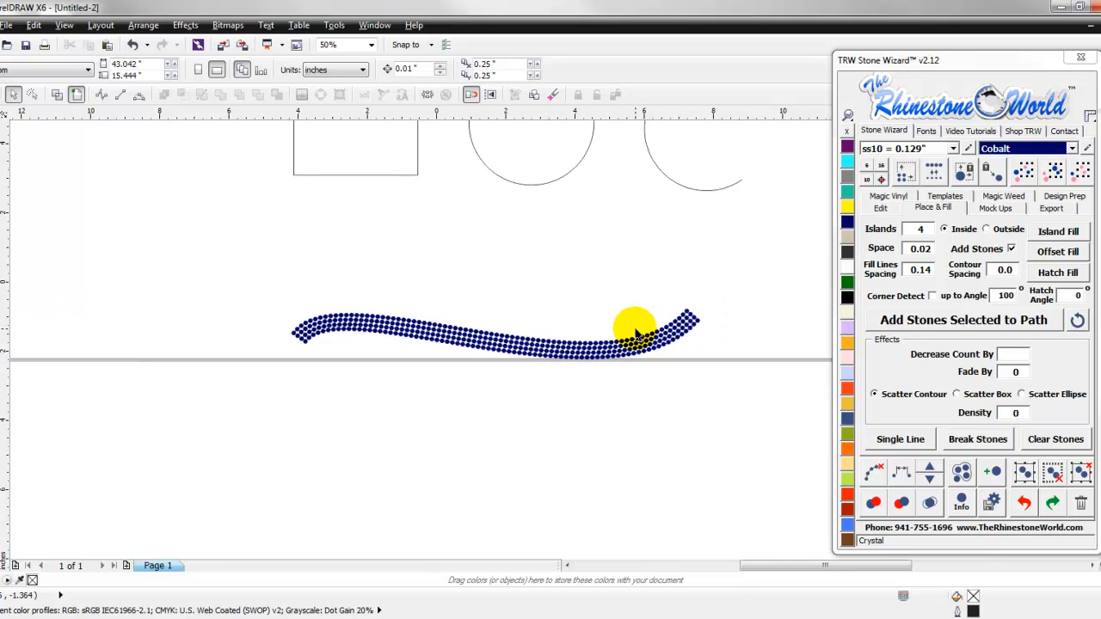
key(ctrl+z)
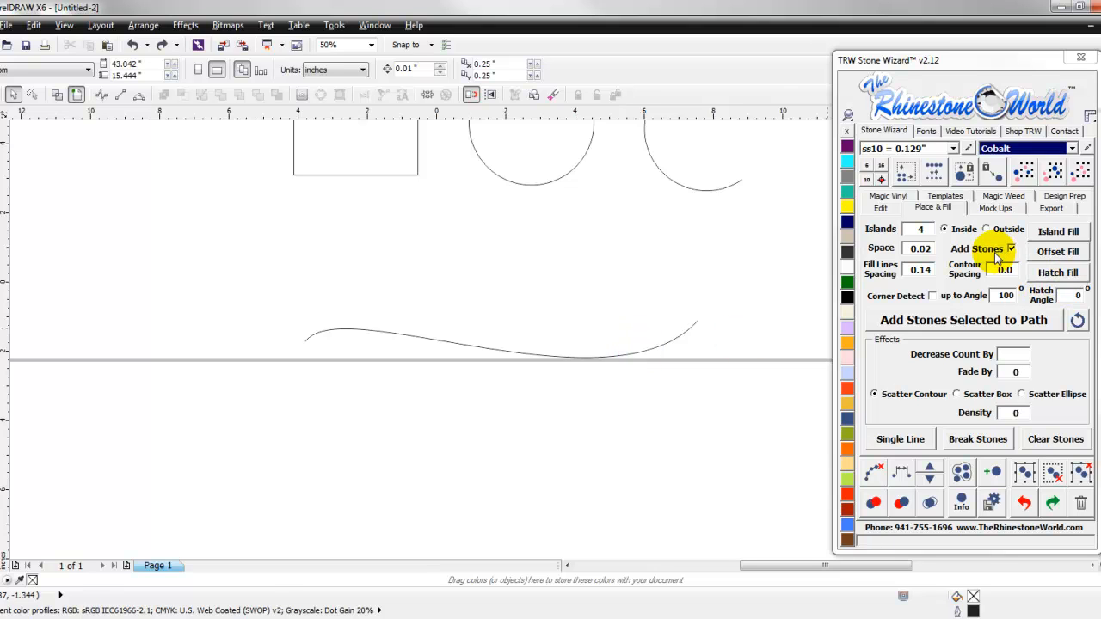
Try adding a single row of stones along the wavy curve and copying it upward, and undo both the copy and the stones
click(673, 344)
click(914, 320)
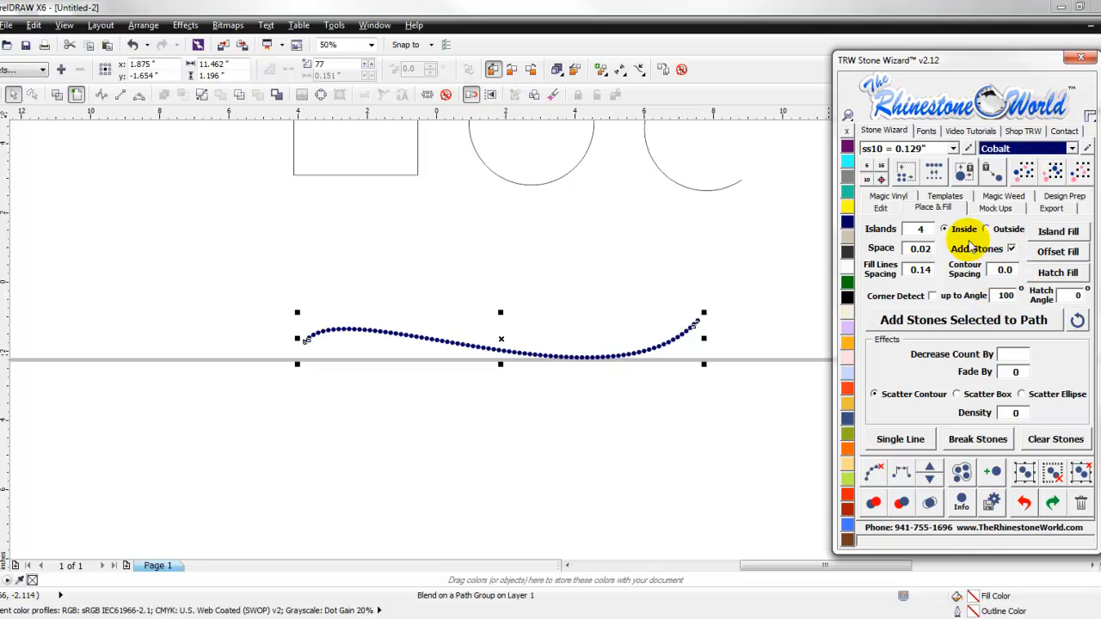
click(880, 208)
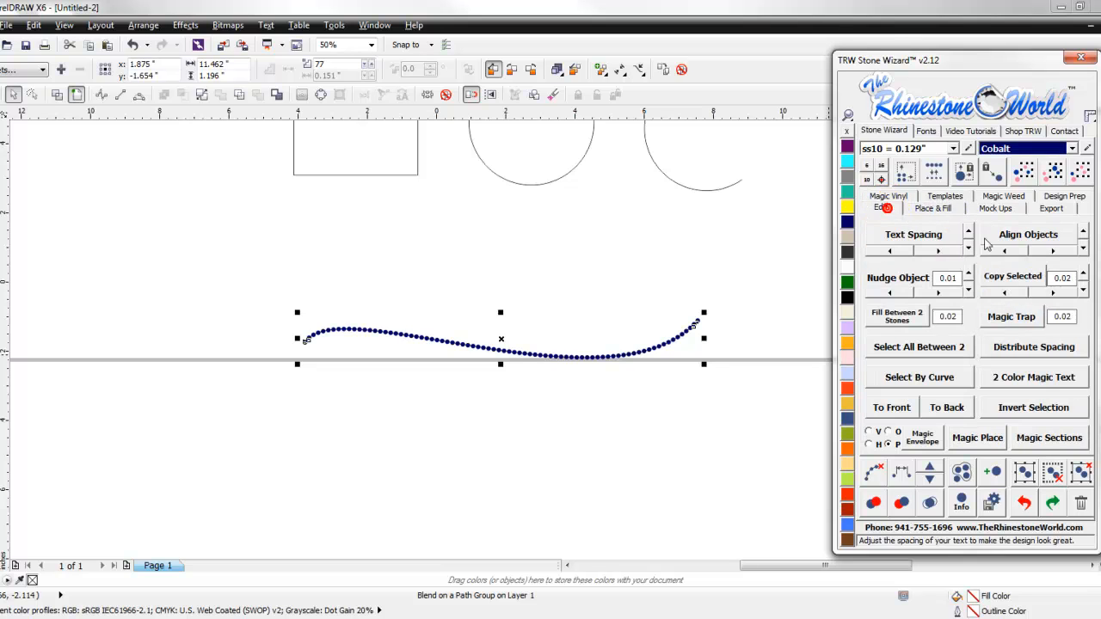
click(1083, 273)
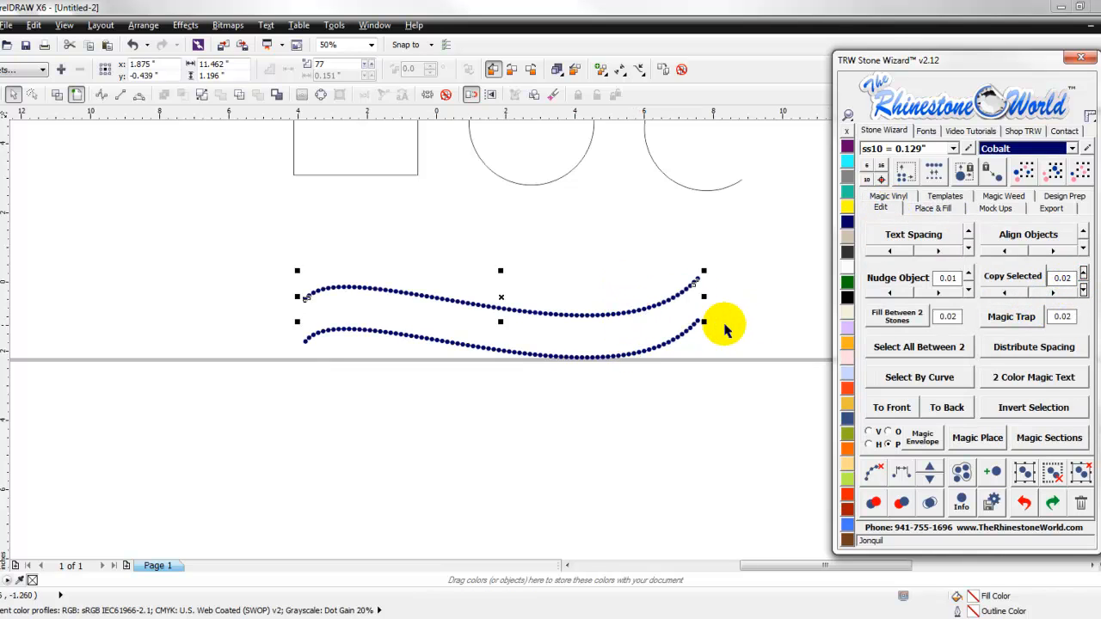
click(737, 320)
key(ctrl+z)
key(ctrl+z)
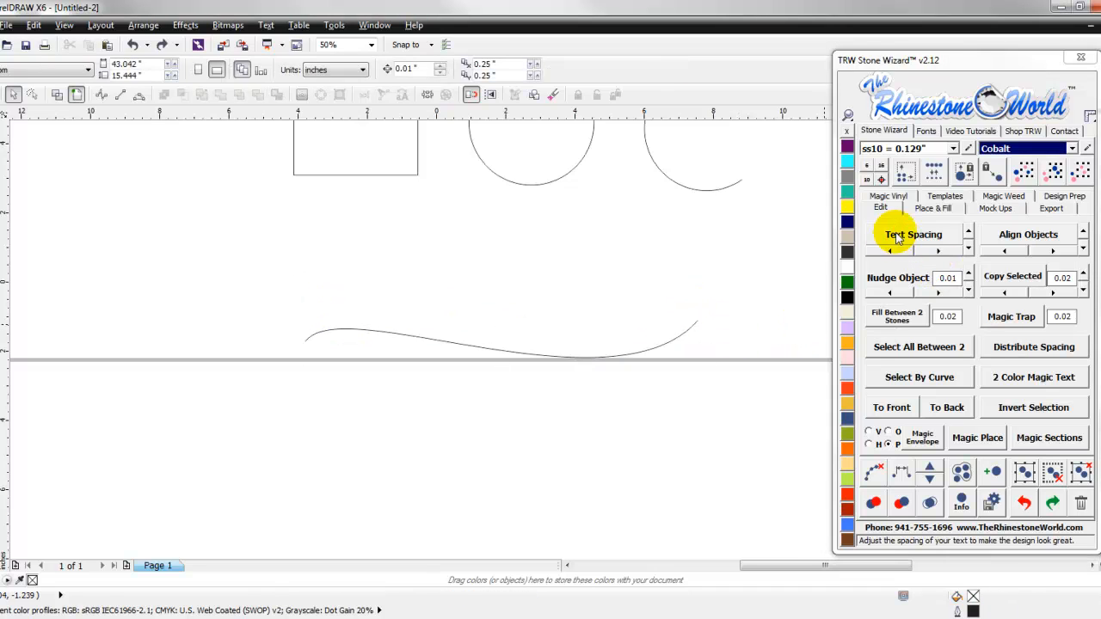
Try an Offset Fill with 10 inside islands on the wavy curve, and undo the fill
click(926, 209)
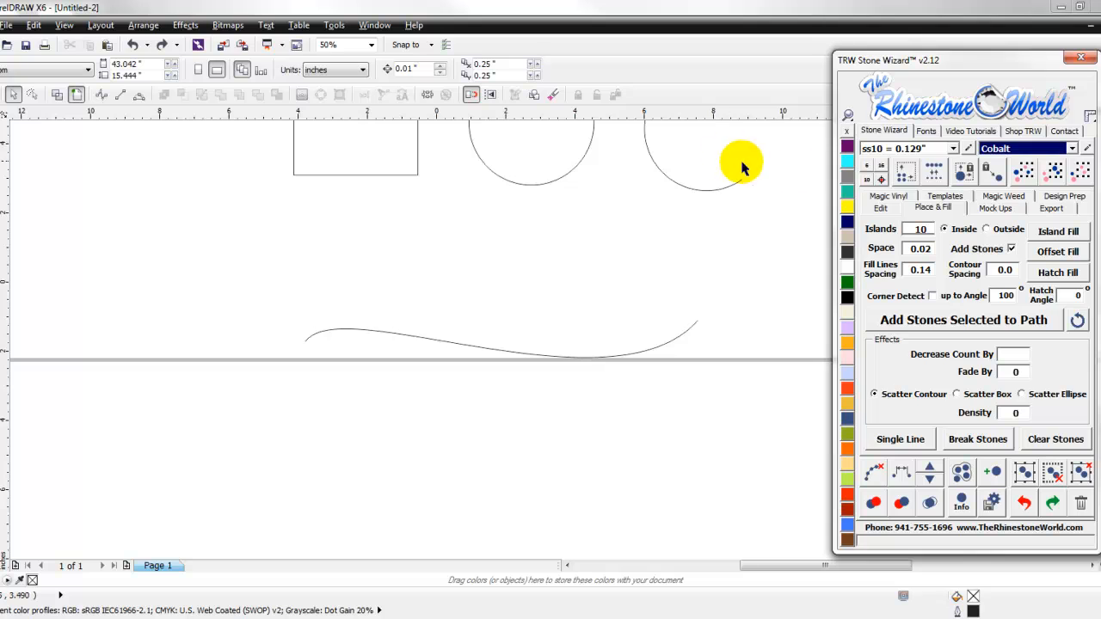
click(680, 331)
click(1045, 251)
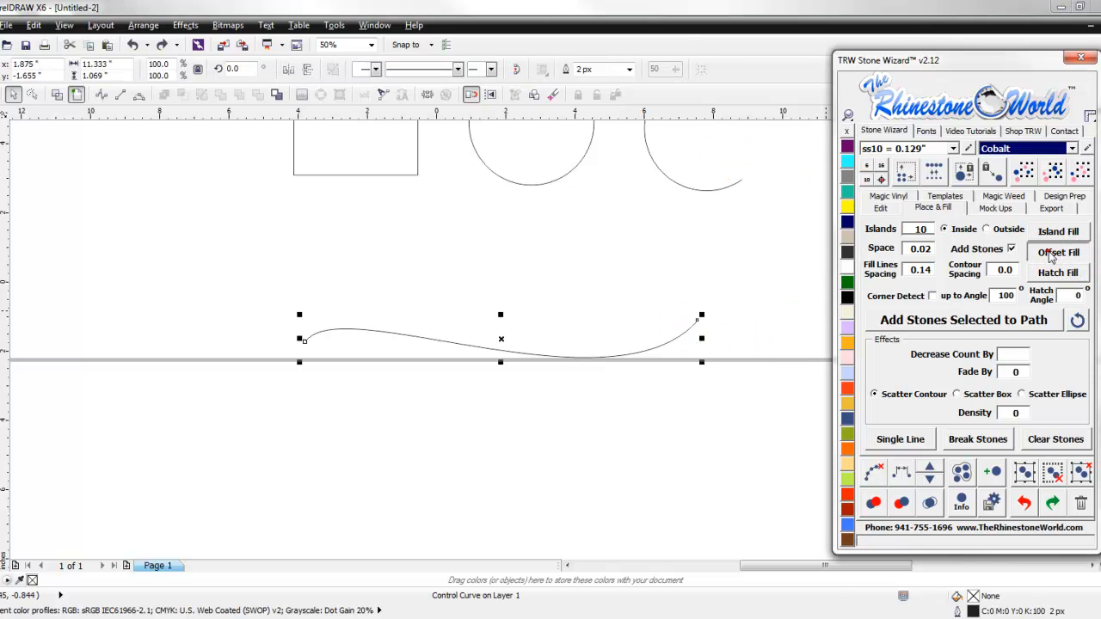
click(750, 330)
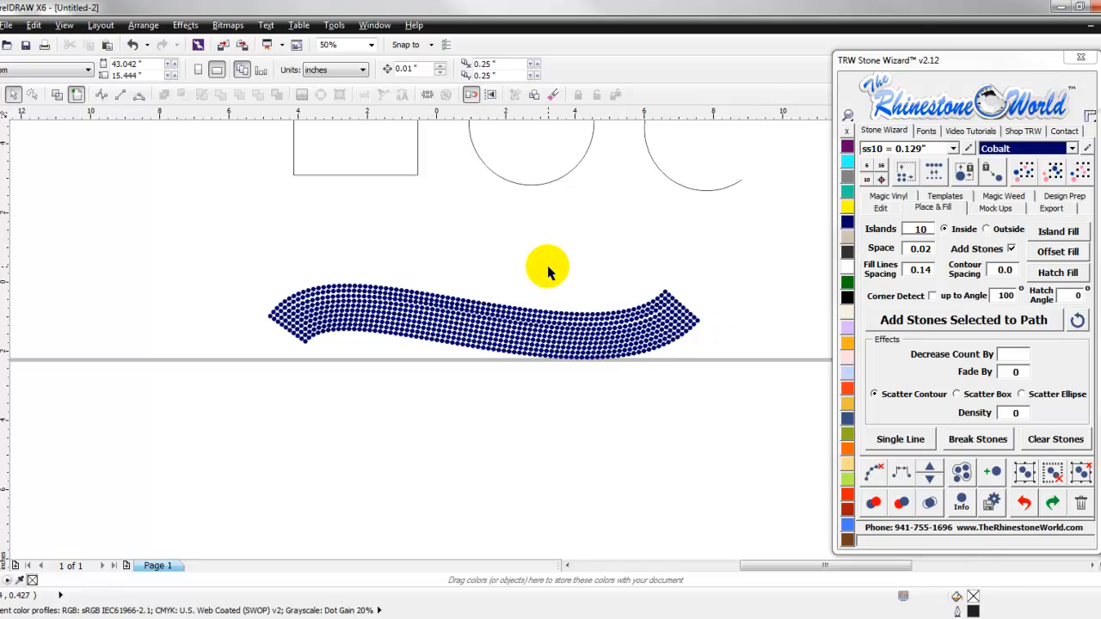
key(ctrl+z)
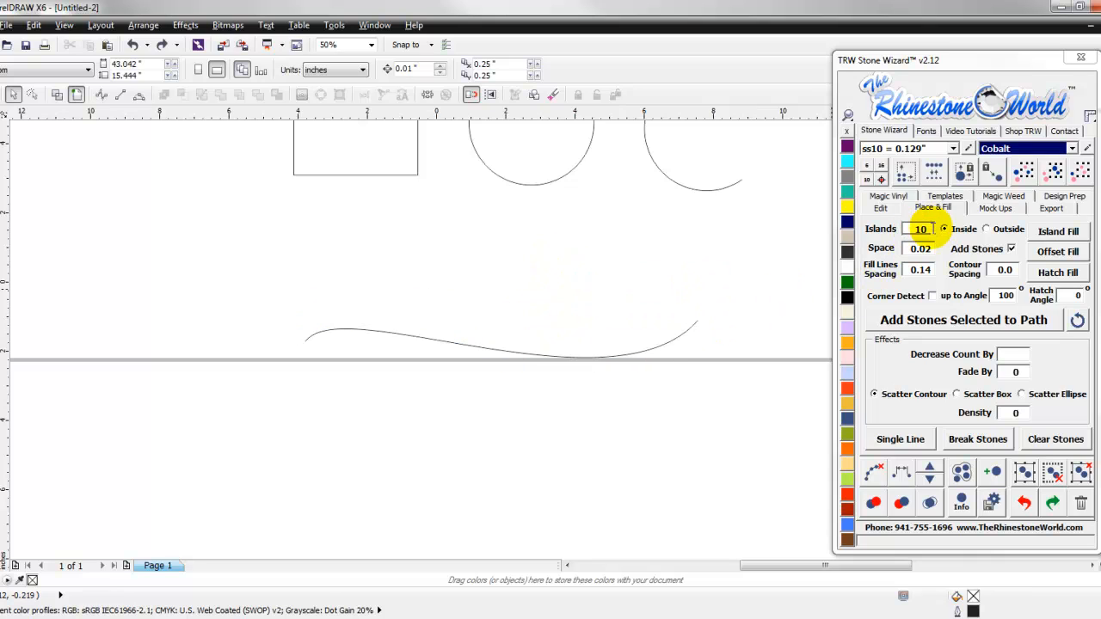
Set the fill to 5 outside islands, try an Offset Fill on the wavy curve, and undo the fill
double_click(920, 229)
text(5)
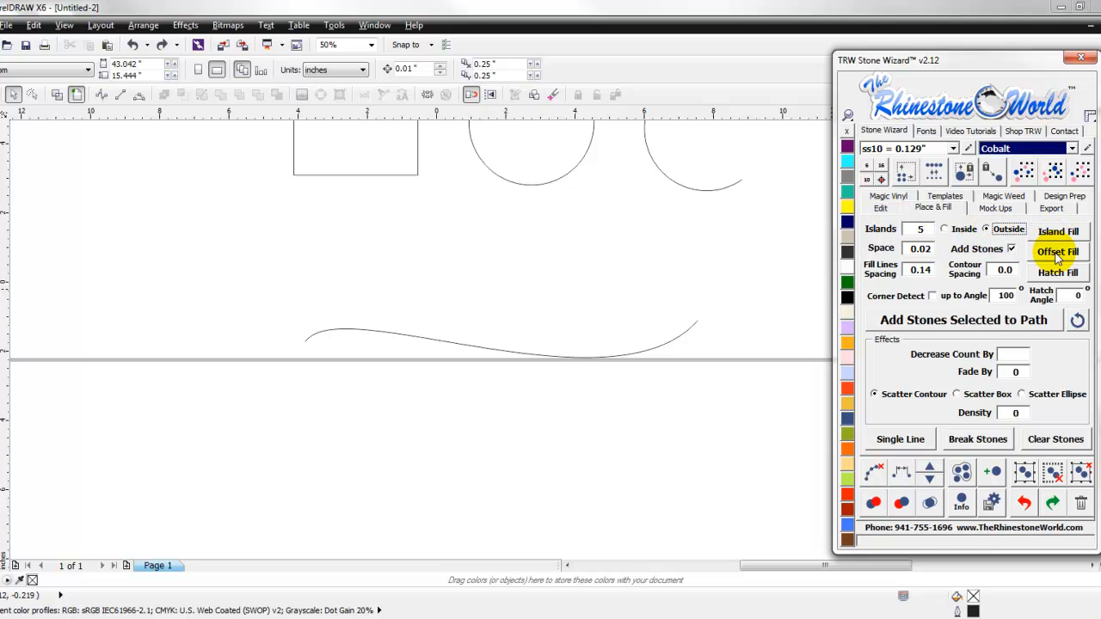
click(752, 312)
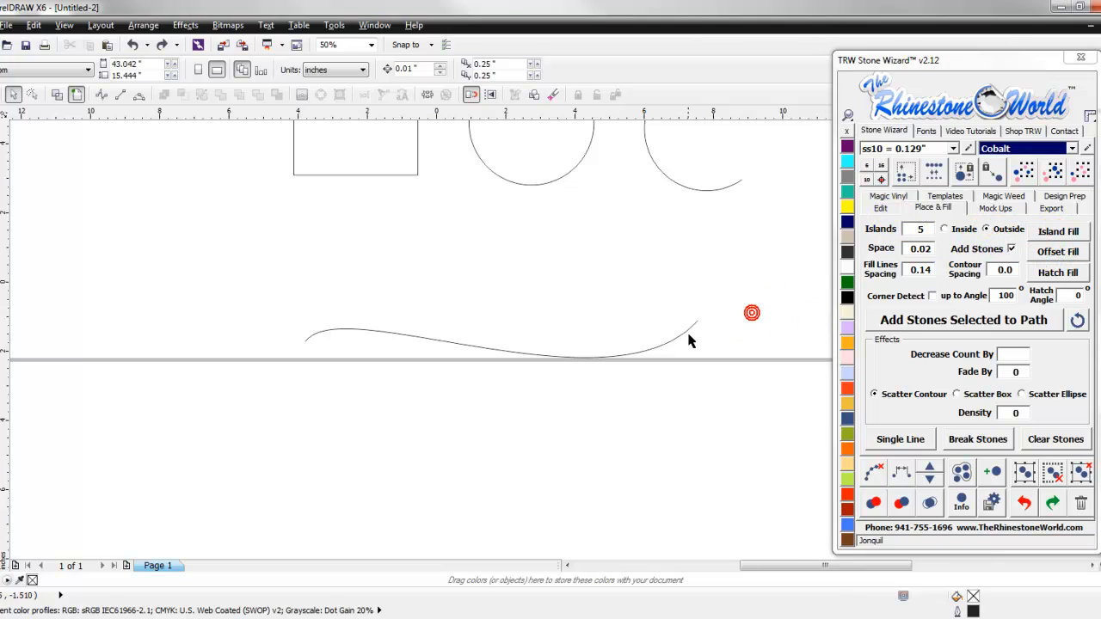
click(688, 336)
click(1057, 232)
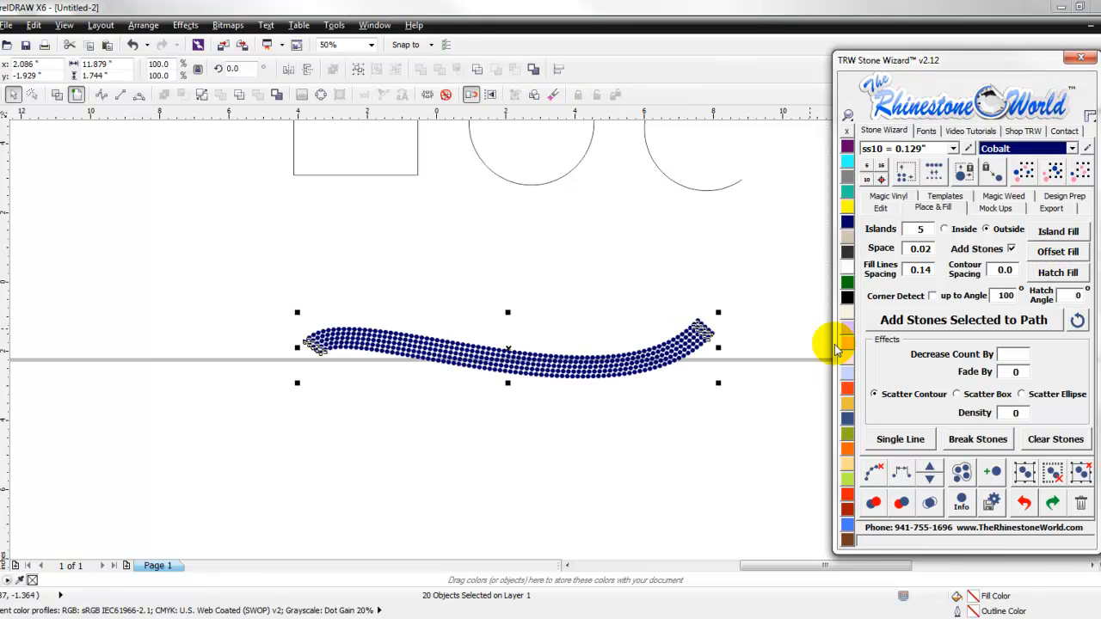
click(747, 385)
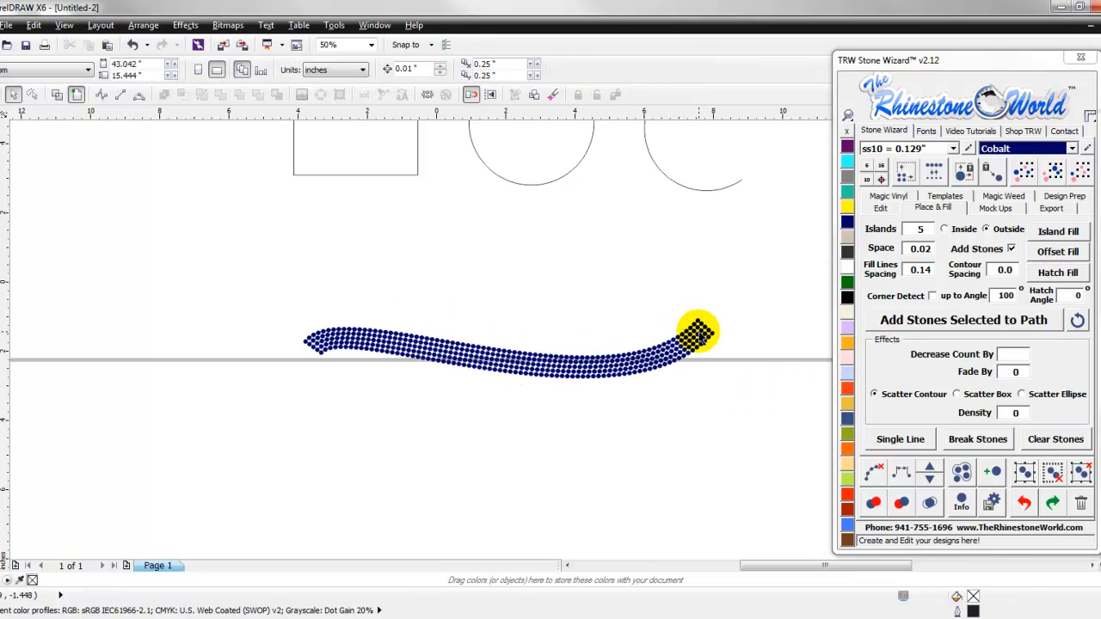
click(753, 341)
key(ctrl+z)
scroll(610, 332, down, 1)
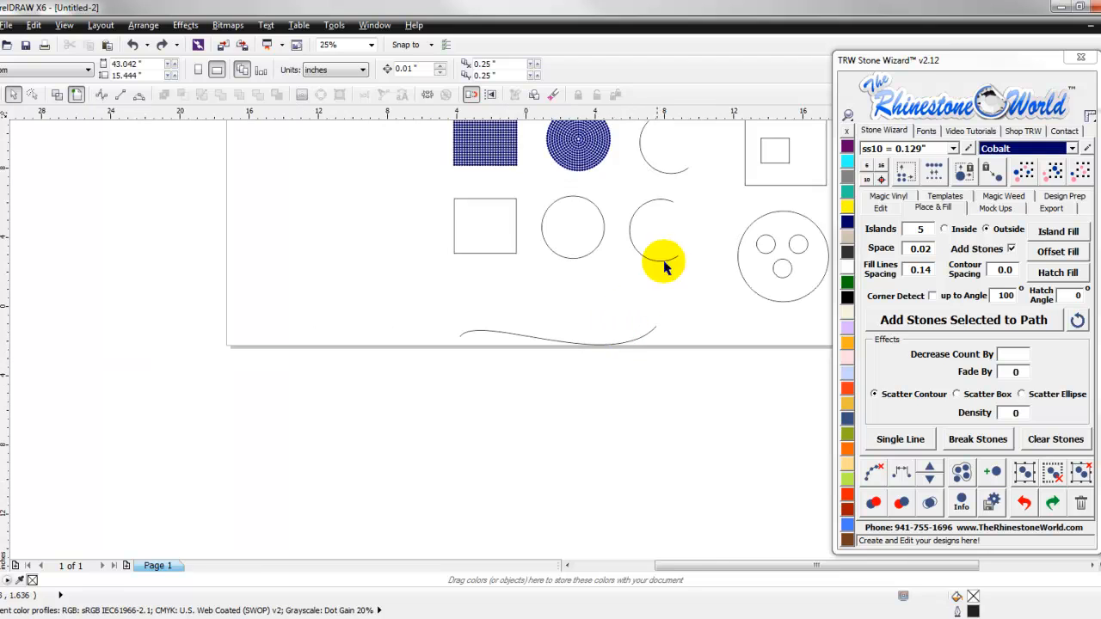
Draw an open S-shaped B-spline curve about 3.7 by 4.9 inches in the empty area beside the filled square
scroll(670, 187, up, 2)
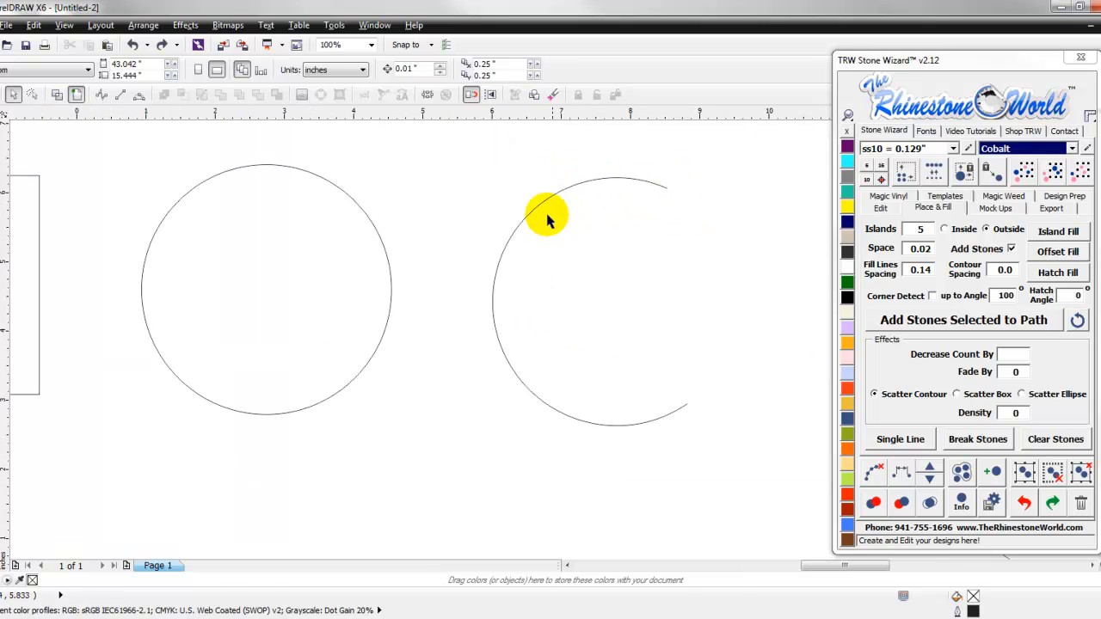
scroll(610, 322, down, 1)
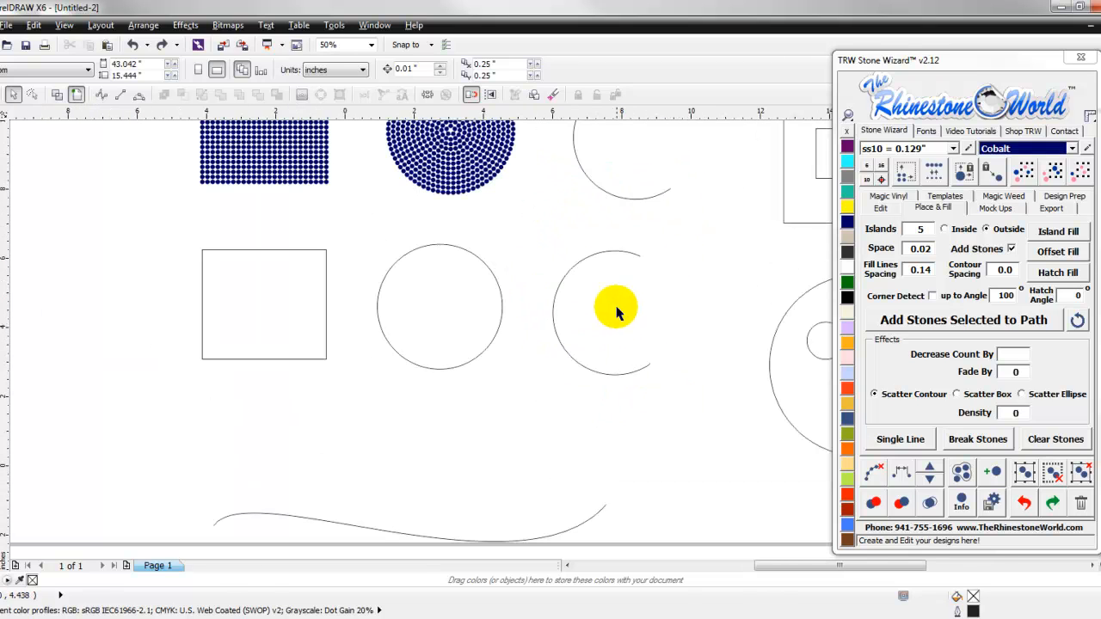
scroll(573, 315, down, 1)
scroll(38, 284, up, 1)
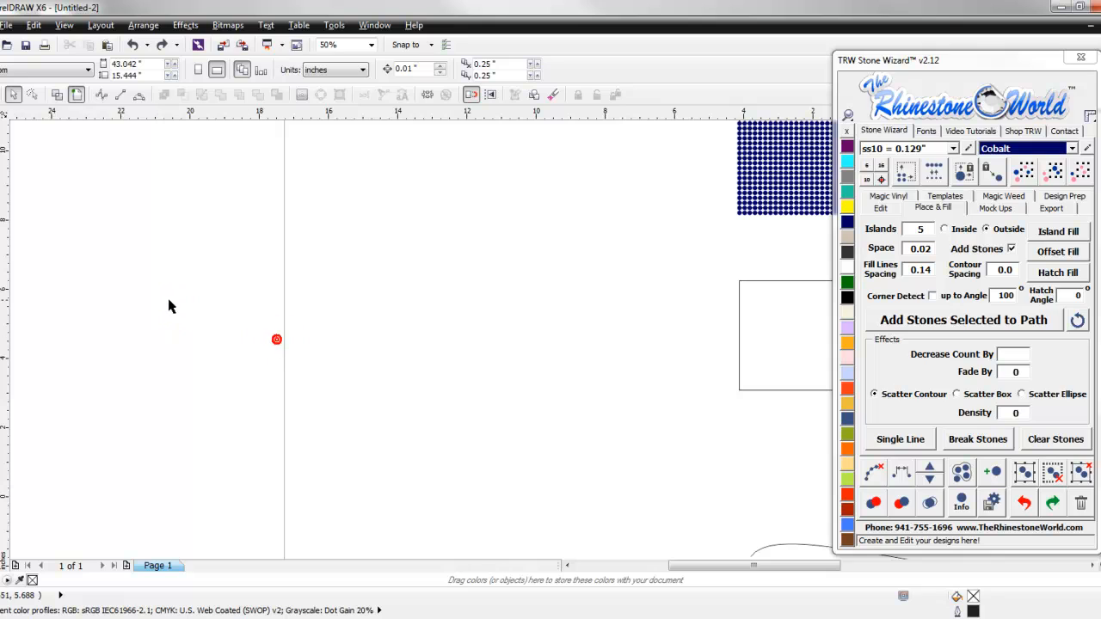
click(4, 196)
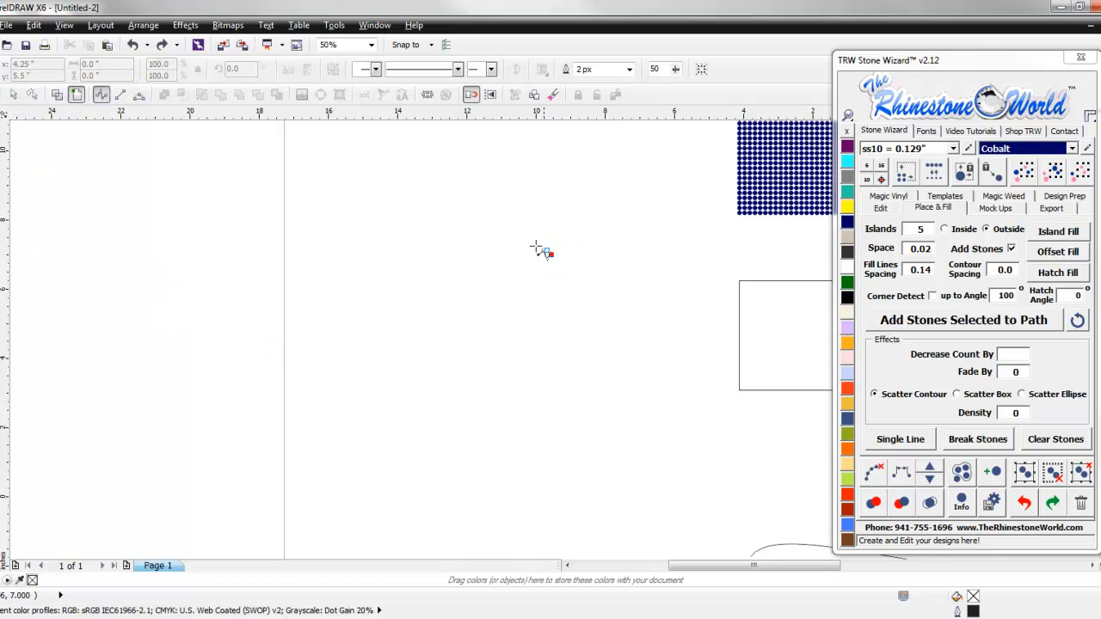
double_click(454, 253)
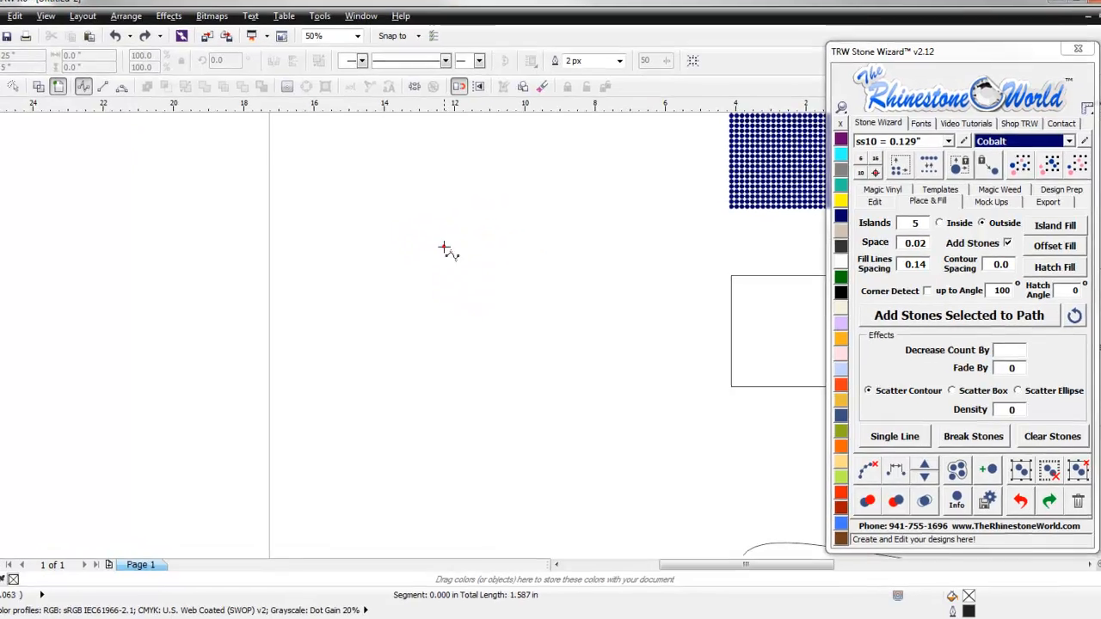
key(Delete)
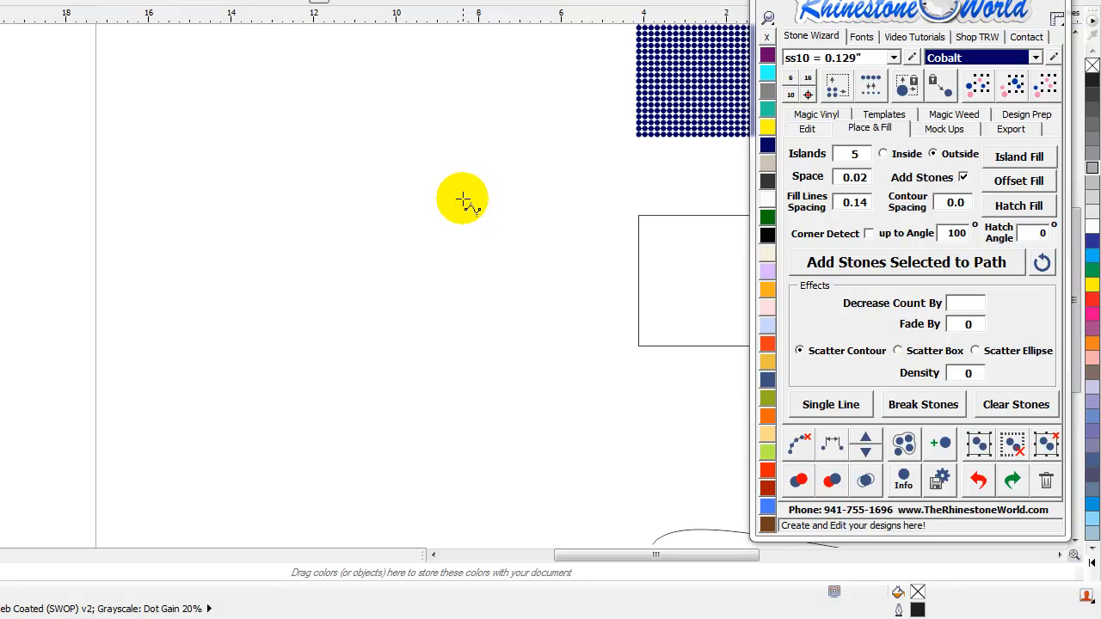
click(462, 189)
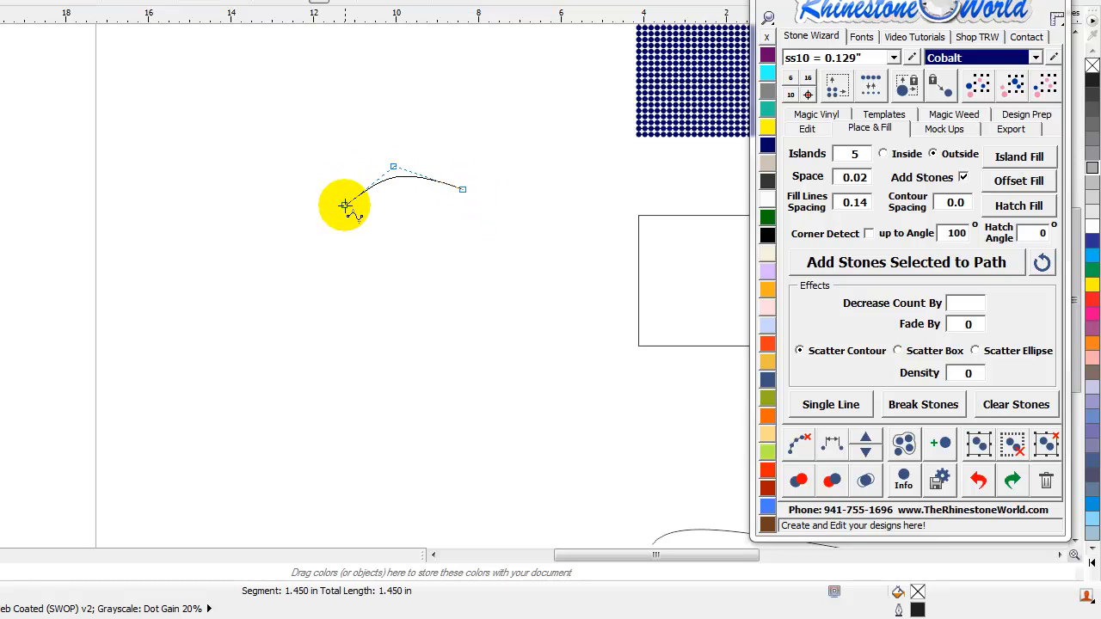
click(344, 210)
click(375, 255)
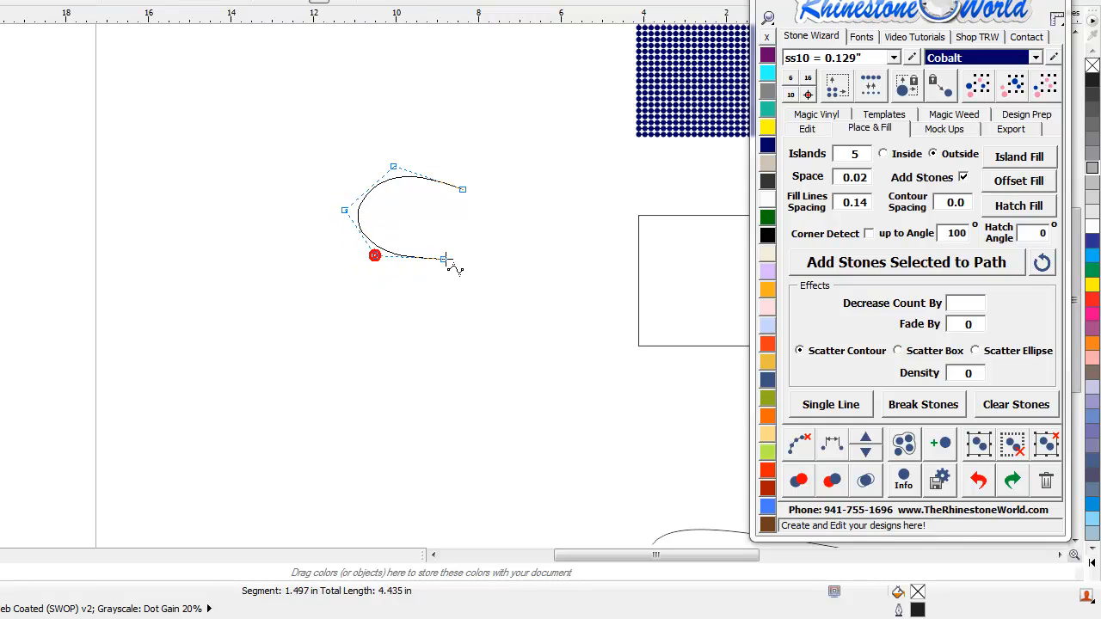
click(463, 249)
click(511, 299)
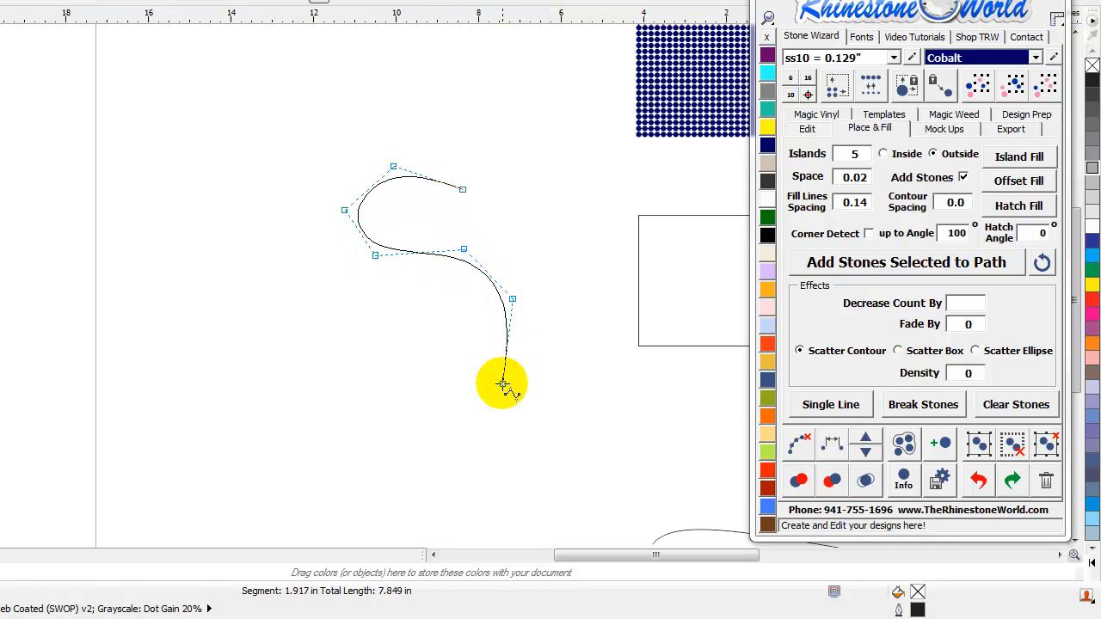
click(499, 383)
double_click(353, 356)
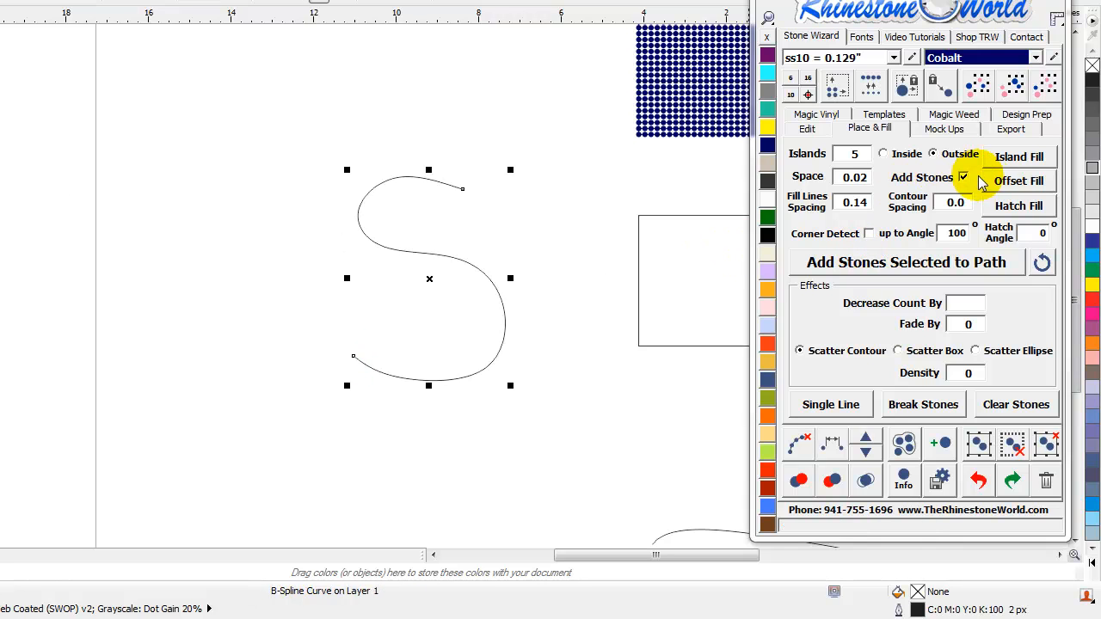
Try an Offset Fill with 2 outside islands on the S curve, inspect the stones, and undo the fill
double_click(860, 154)
key(BackSpace)
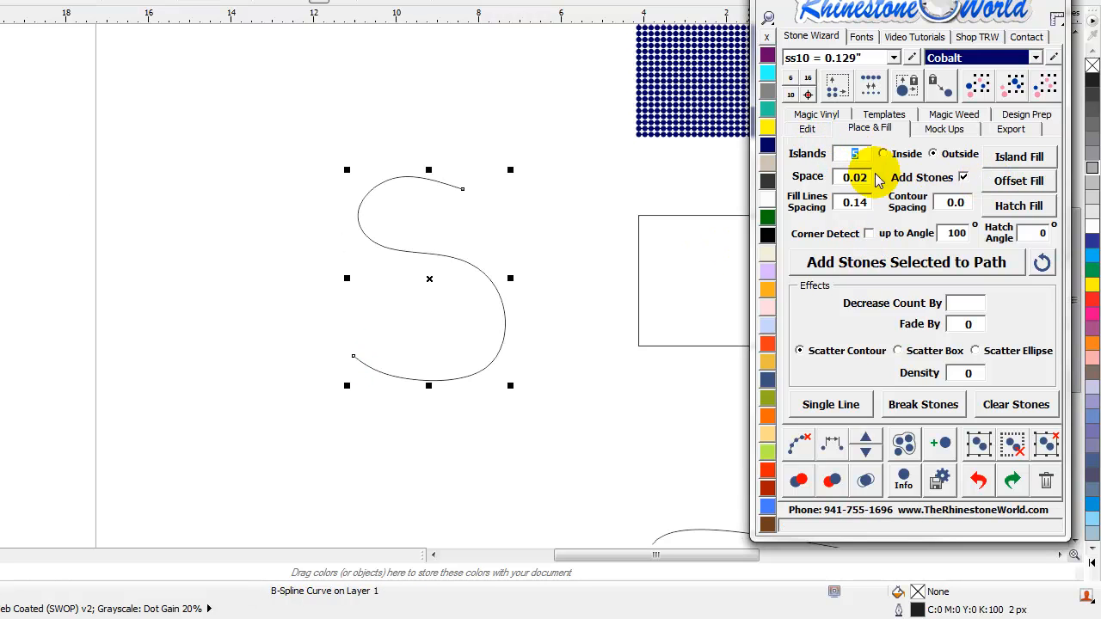
text(2)
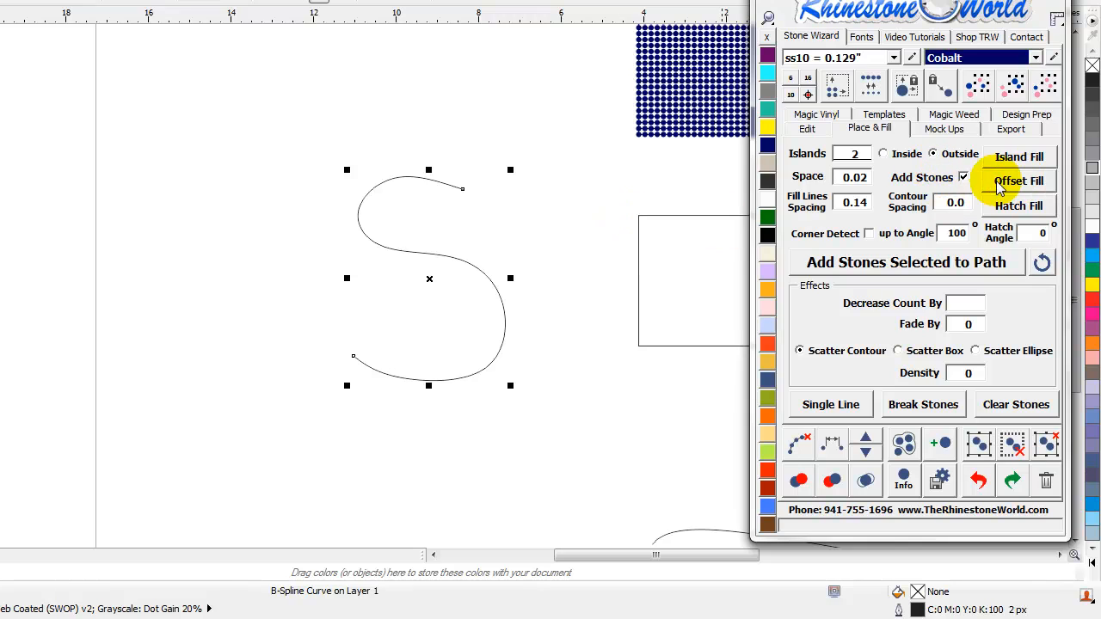
click(1008, 189)
scroll(619, 311, up, 2)
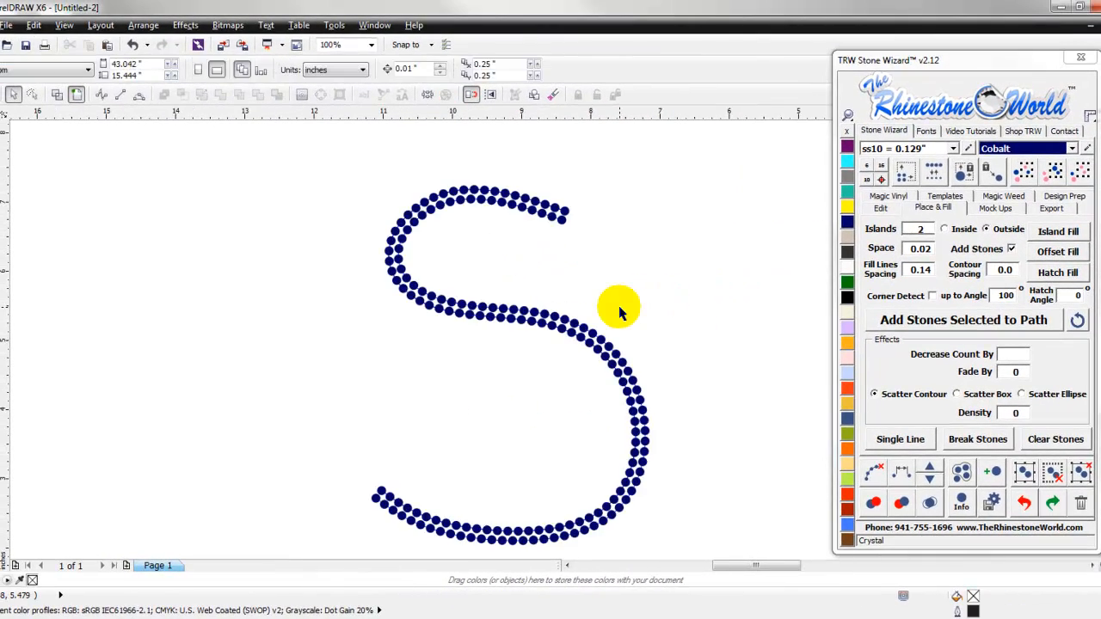
key(ctrl+z)
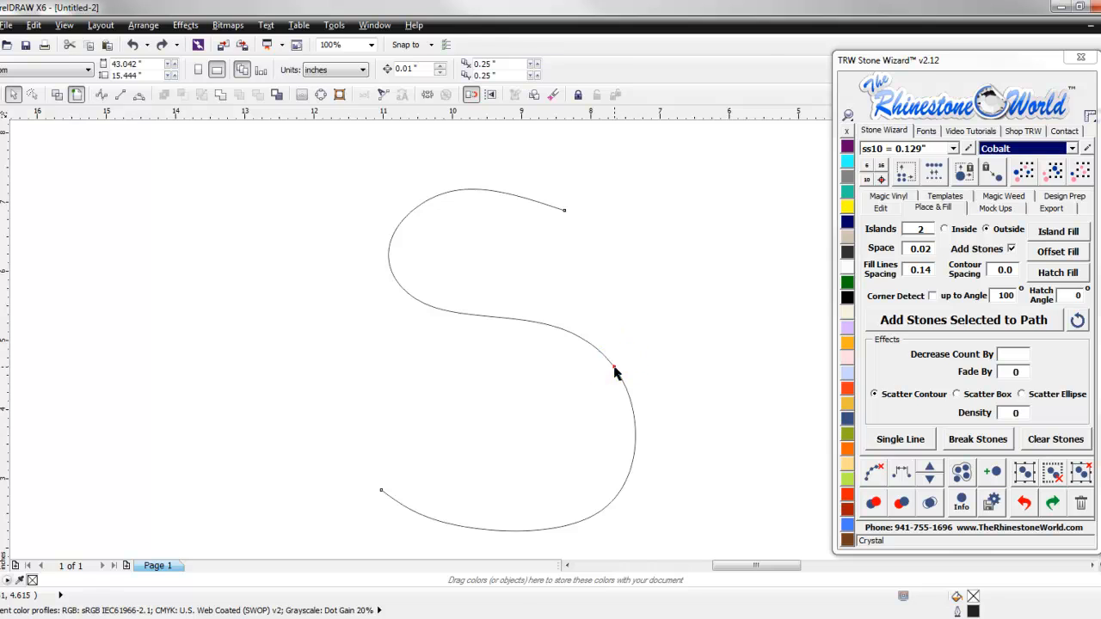
Set the islands to 4, try an outside Offset Fill on the S curve, and undo the fill
click(616, 362)
double_click(922, 230)
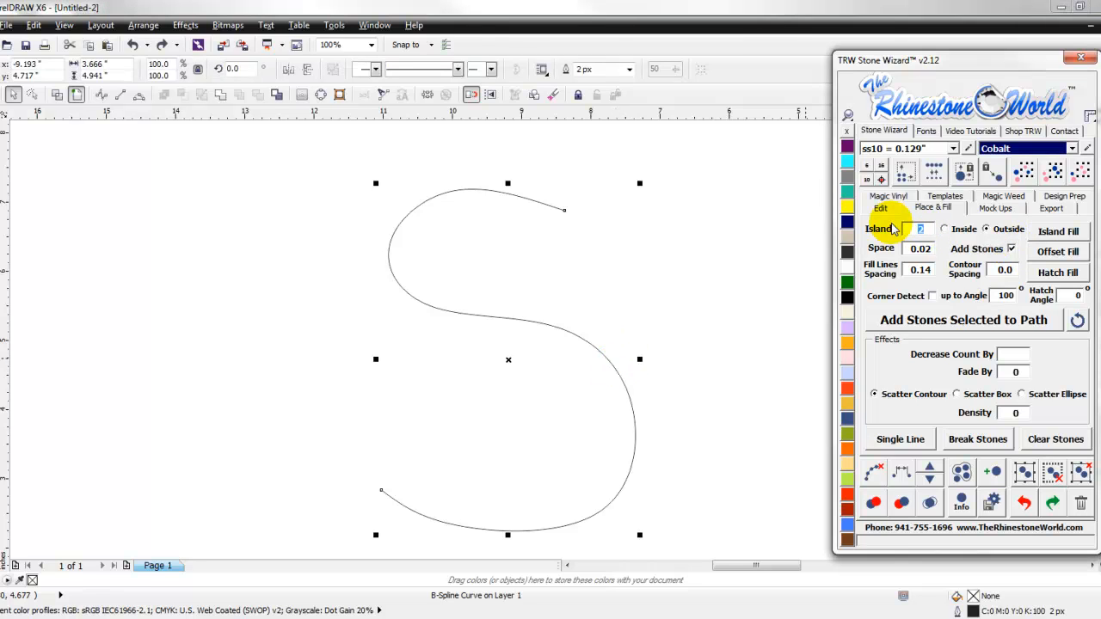
text(4)
click(1057, 251)
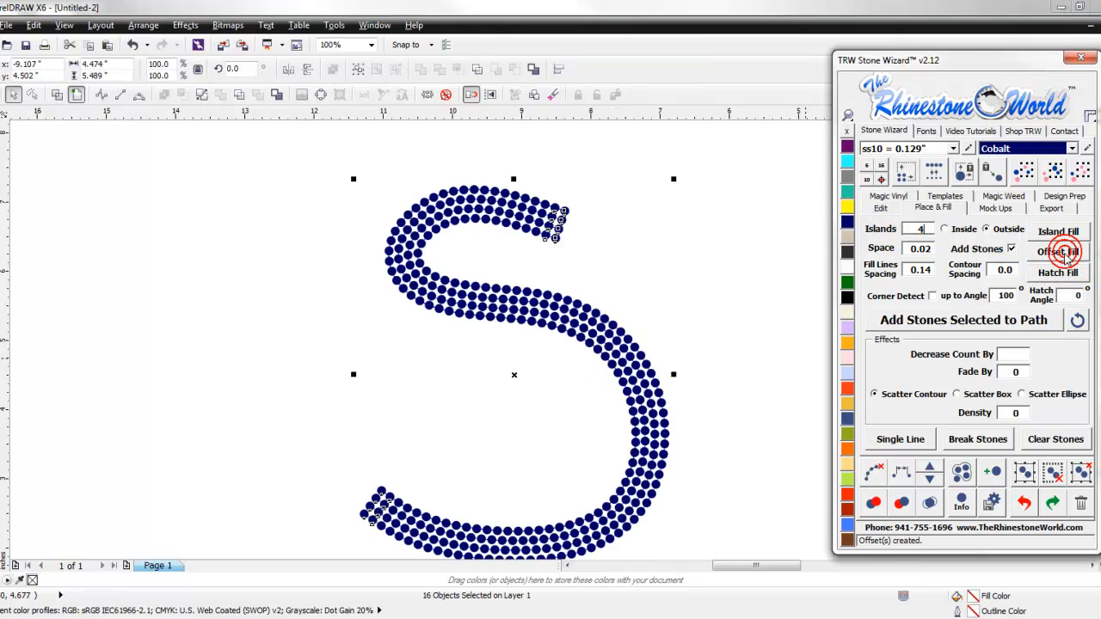
click(769, 287)
scroll(663, 298, down, 2)
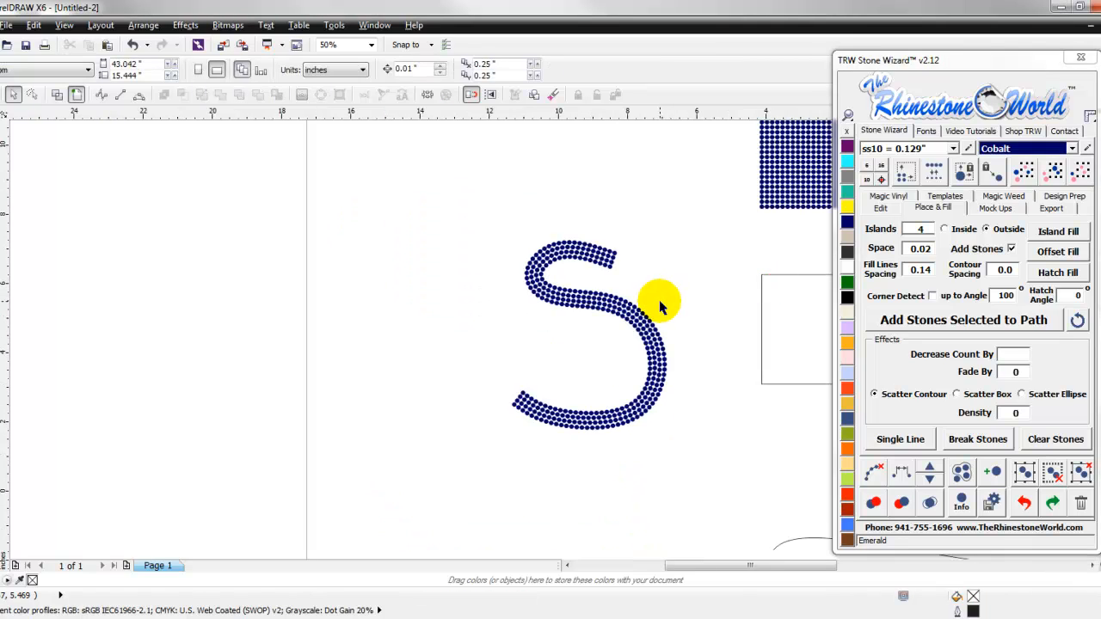
key(ctrl+z)
Apply an Offset Fill with 4 inside islands to the S curve and inspect the stone rows
click(642, 338)
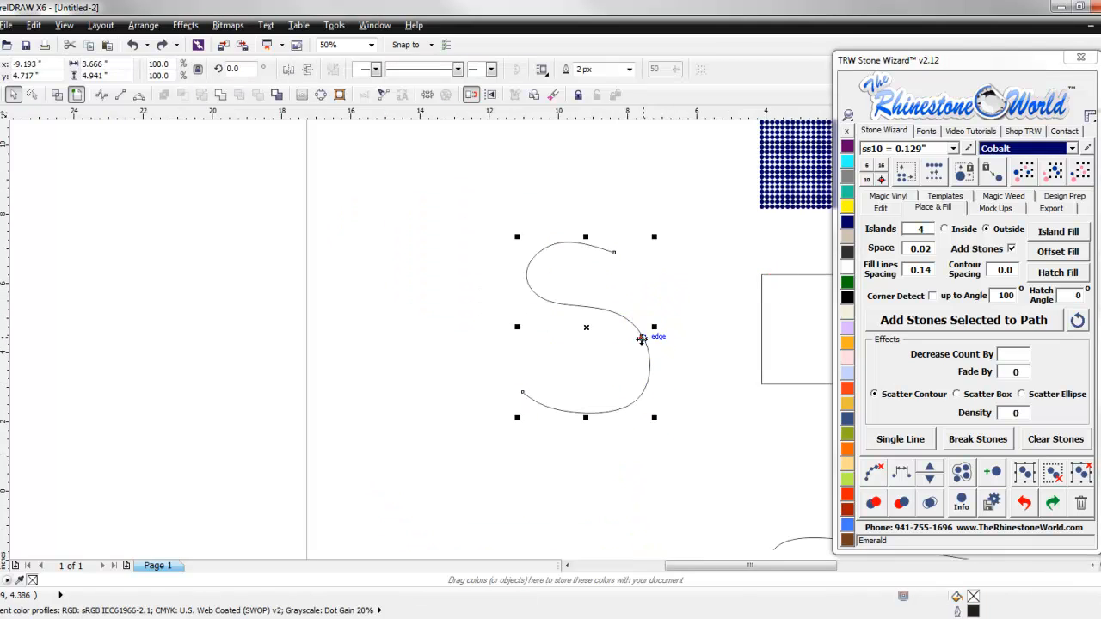
click(953, 228)
click(1050, 252)
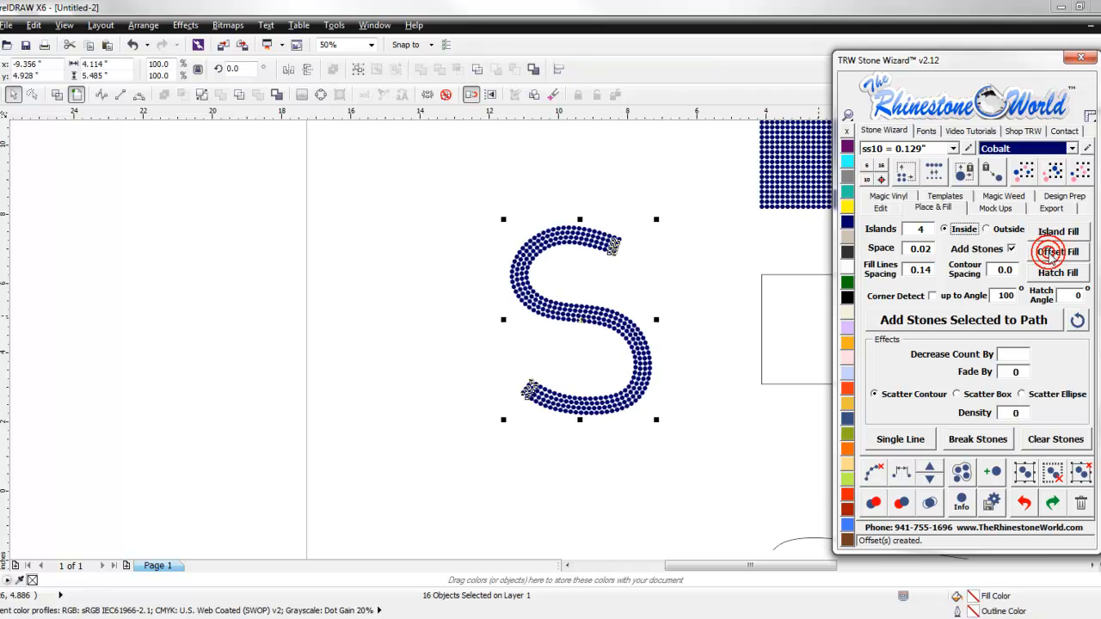
click(661, 311)
scroll(622, 275, up, 1)
scroll(629, 277, down, 1)
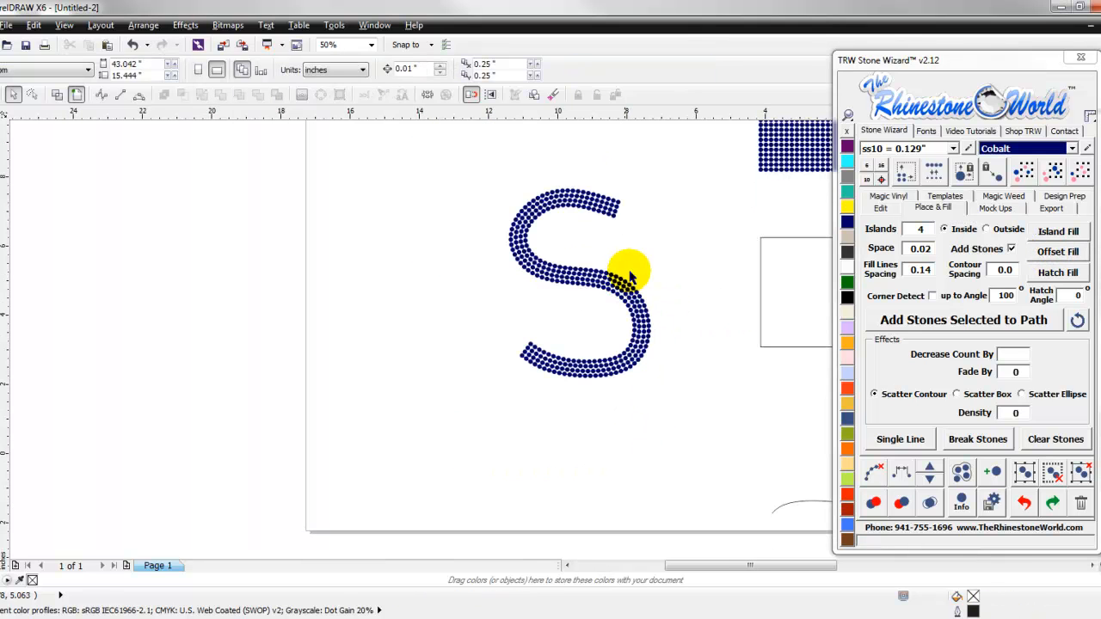
Delete the S and the other squares, circles, arcs and wavy curve, and move the two nested designs toward the page centre
scroll(627, 292, down, 1)
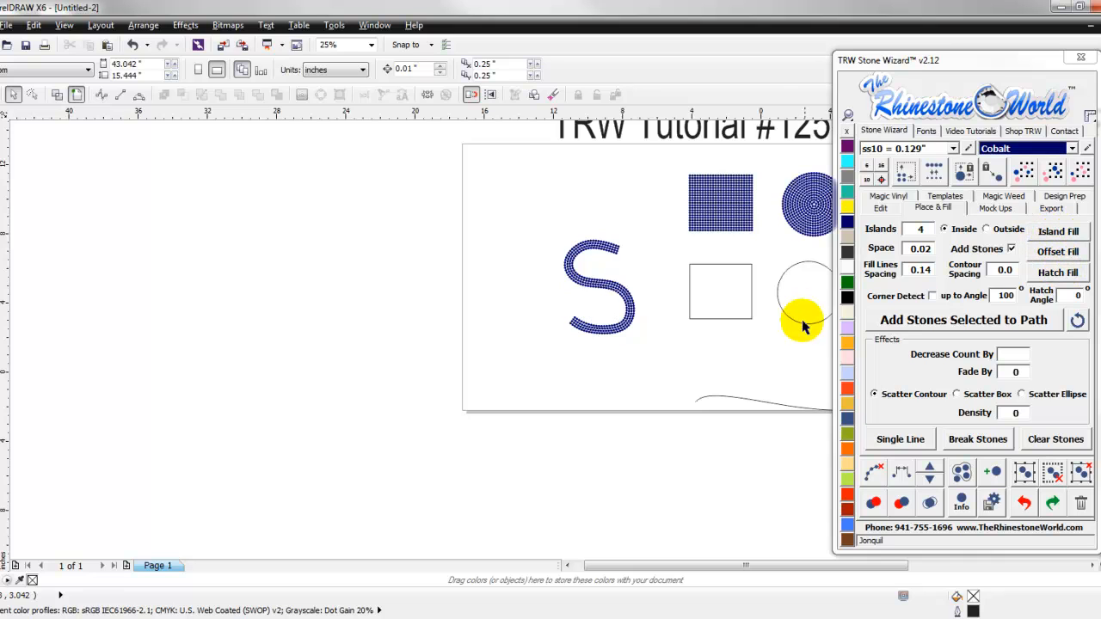
scroll(659, 332, down, 2)
scroll(738, 332, up, 1)
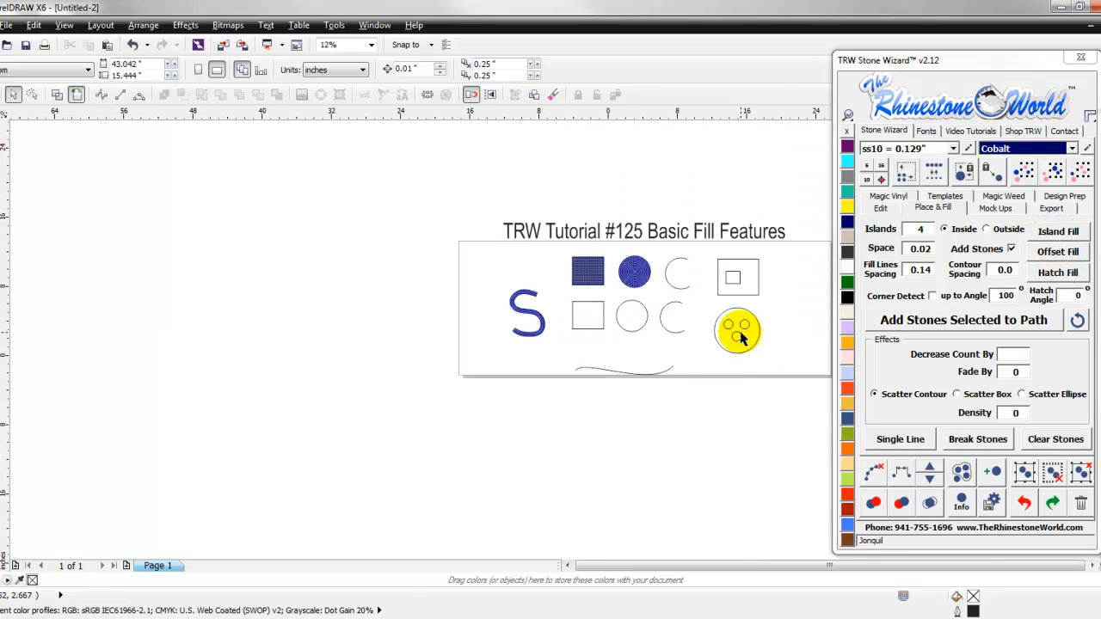
drag(492, 258, 479, 246)
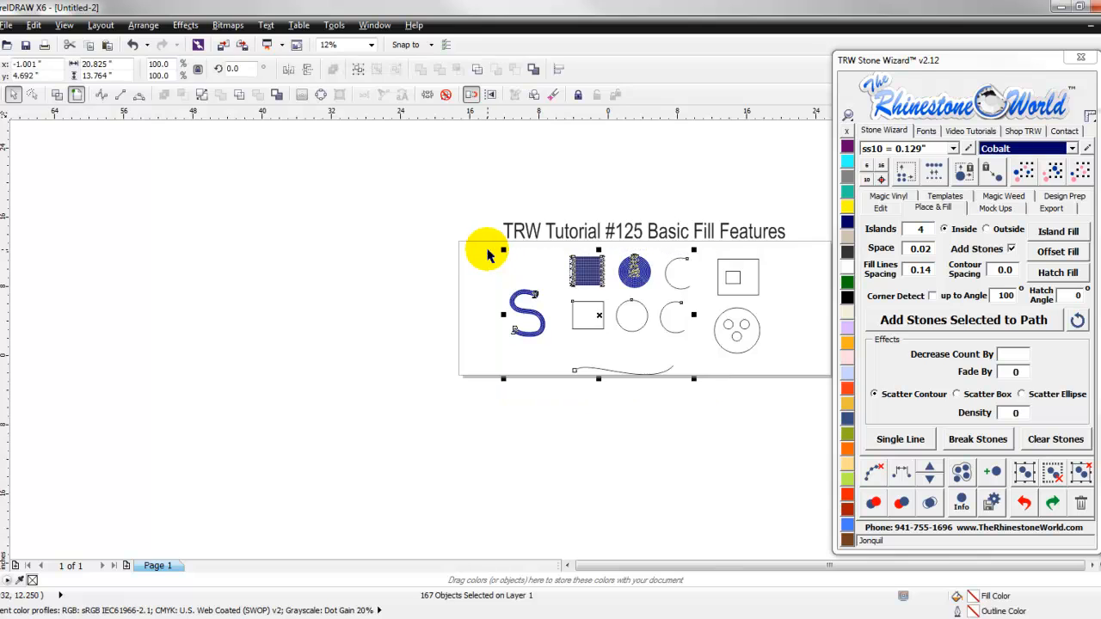
key(Delete)
drag(783, 249, 611, 343)
Color the large rectangle Citrine and the small inner one Aquamarine, and move the inner rectangle slightly up and to the left
scroll(705, 322, up, 1)
click(613, 273)
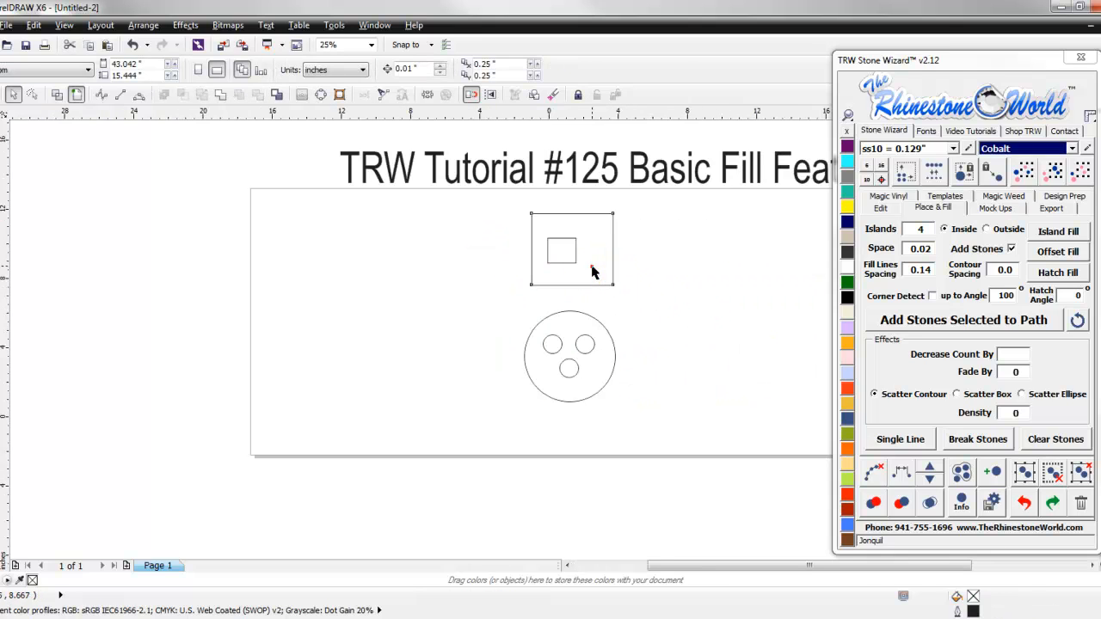
click(846, 208)
click(553, 239)
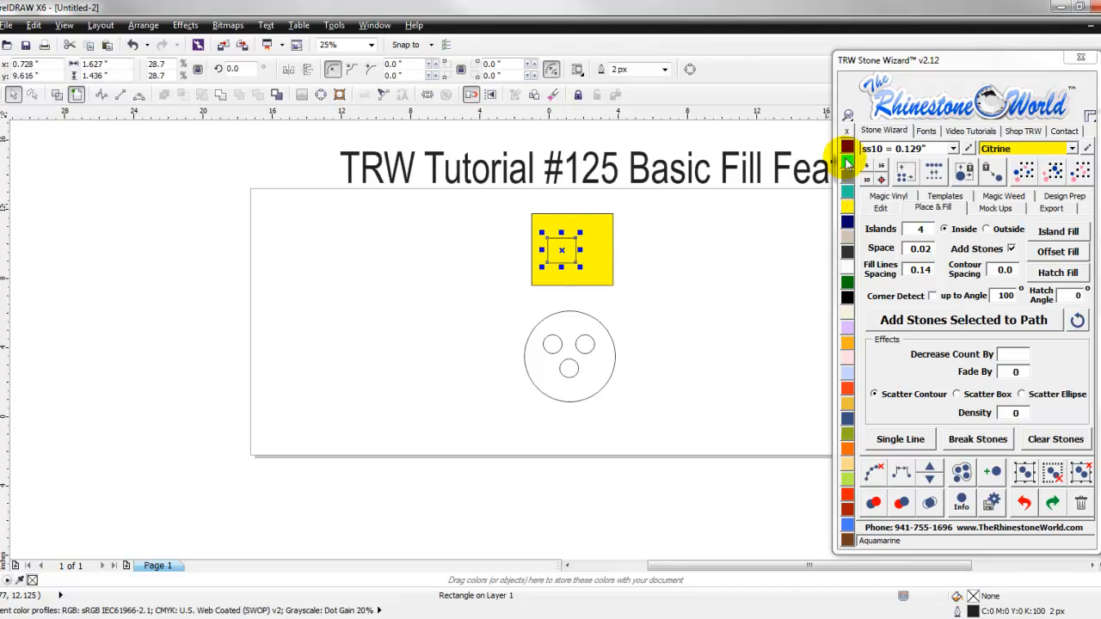
click(846, 162)
scroll(587, 271, up, 2)
scroll(587, 273, down, 2)
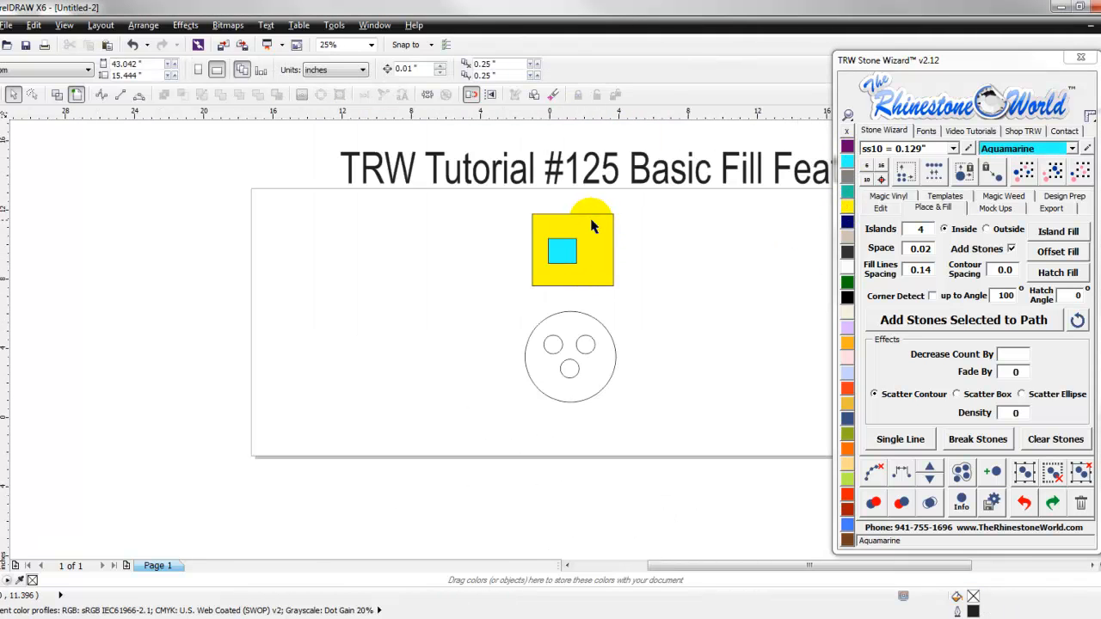
scroll(592, 225, up, 1)
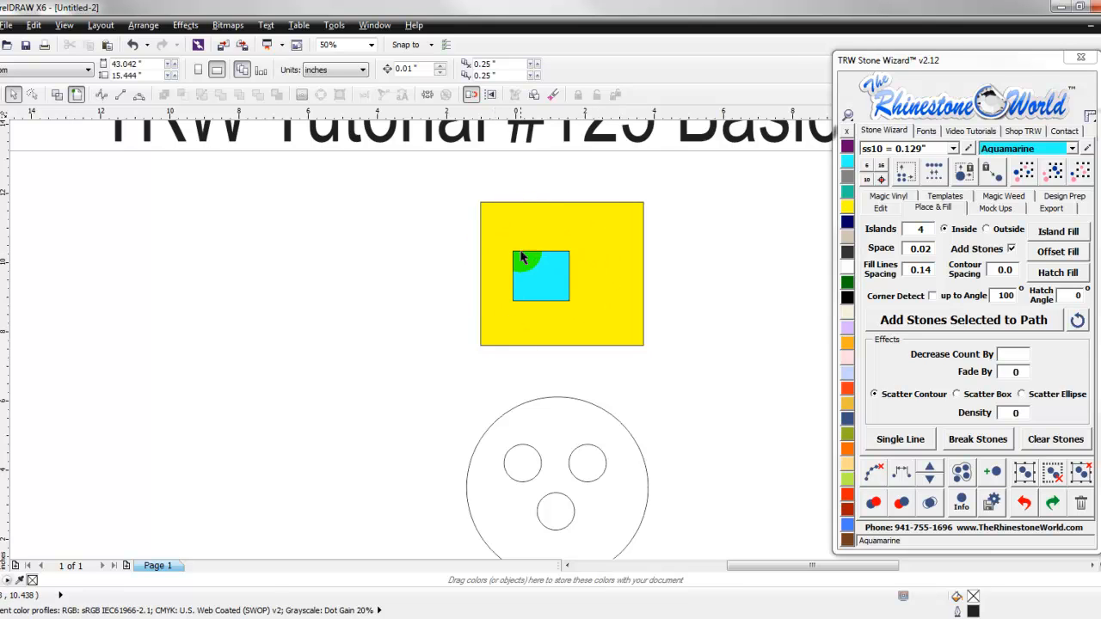
mouse_move(543, 274)
mouse_down()
mouse_move(540, 256)
mouse_move(545, 264)
mouse_up()
Try a Hatch Fill with Aquamarine stones on the large yellow rectangle, and undo the fill
click(629, 310)
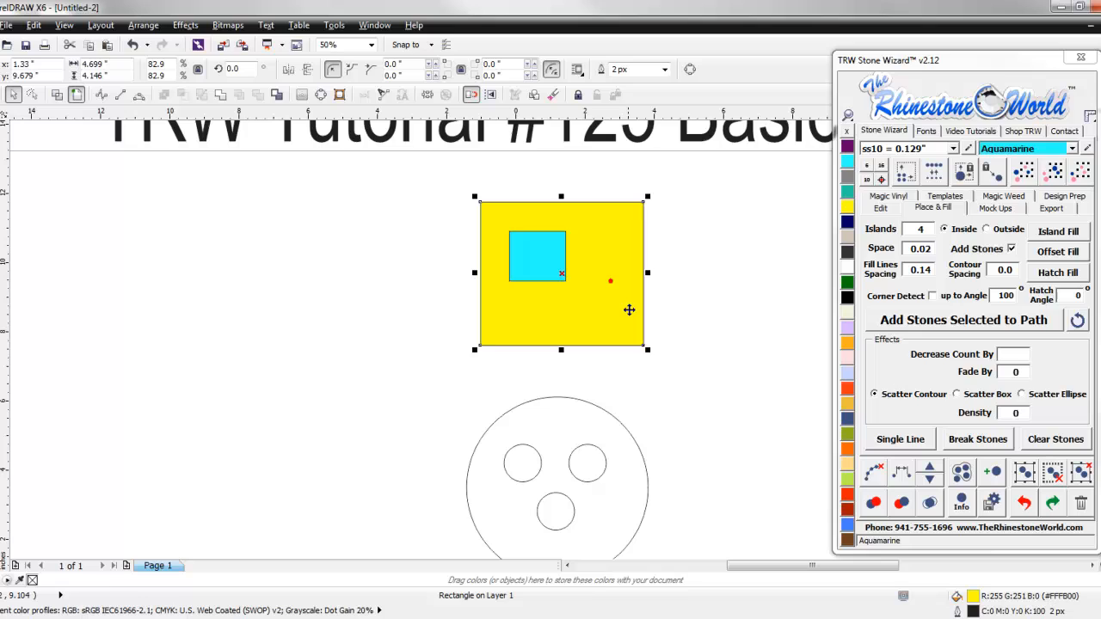
click(1037, 281)
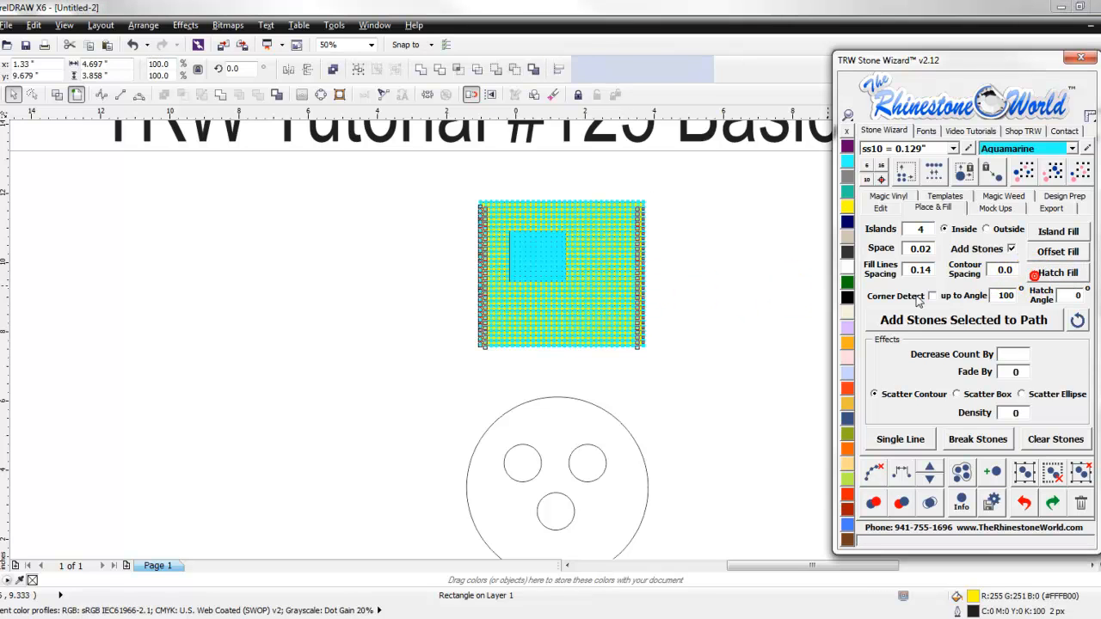
click(788, 312)
click(721, 295)
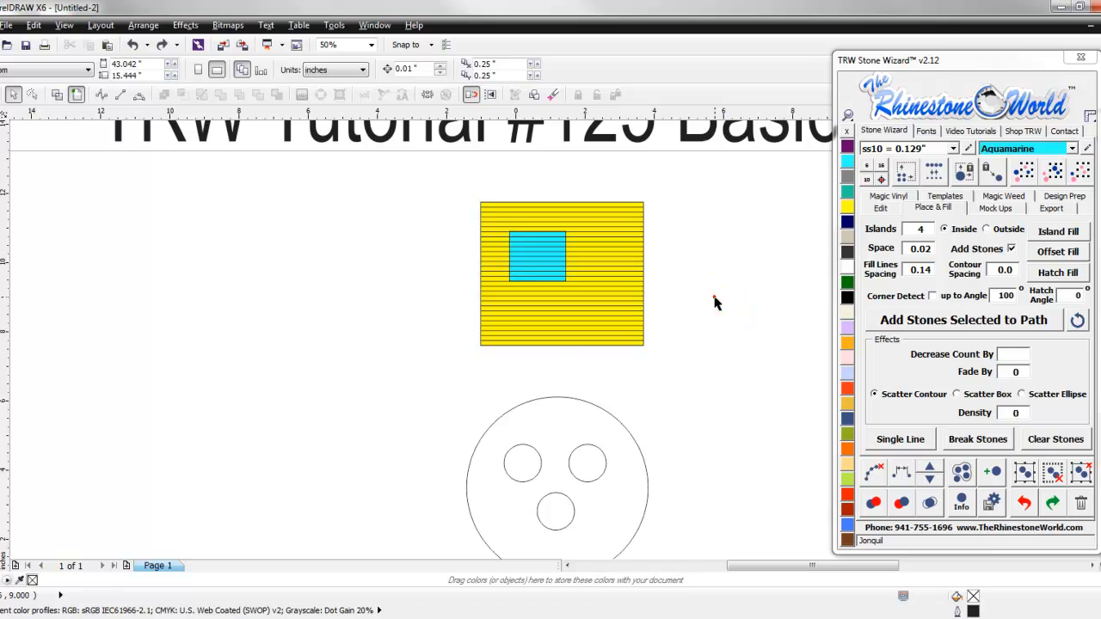
key(ctrl+z)
Choose Cobalt as the stone color and apply a Hatch Fill to the large yellow rectangle
click(767, 263)
click(847, 222)
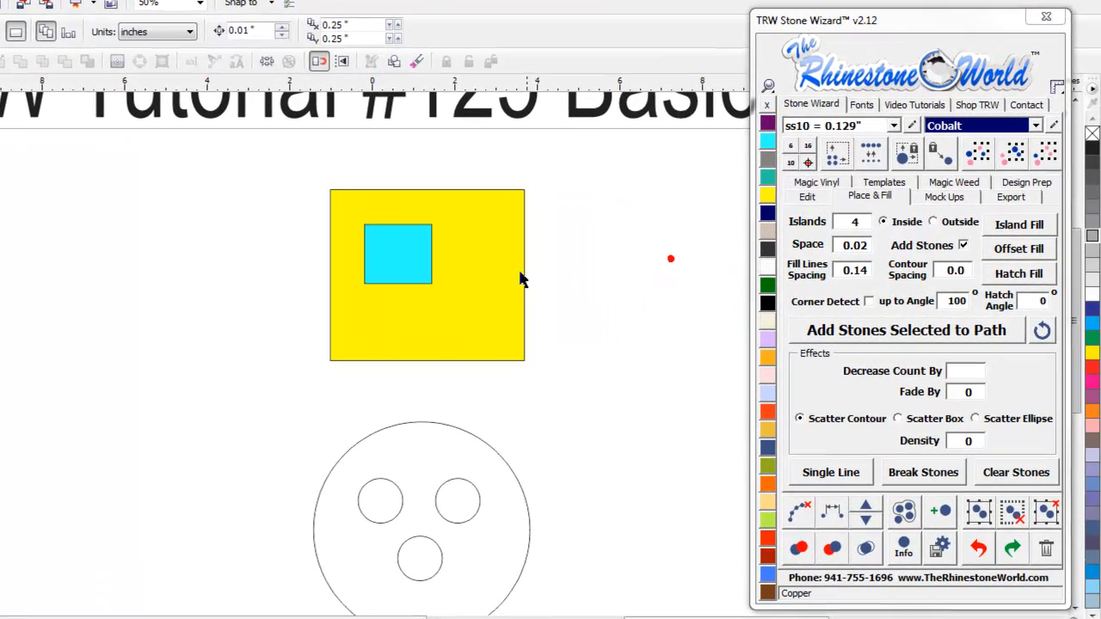
click(504, 272)
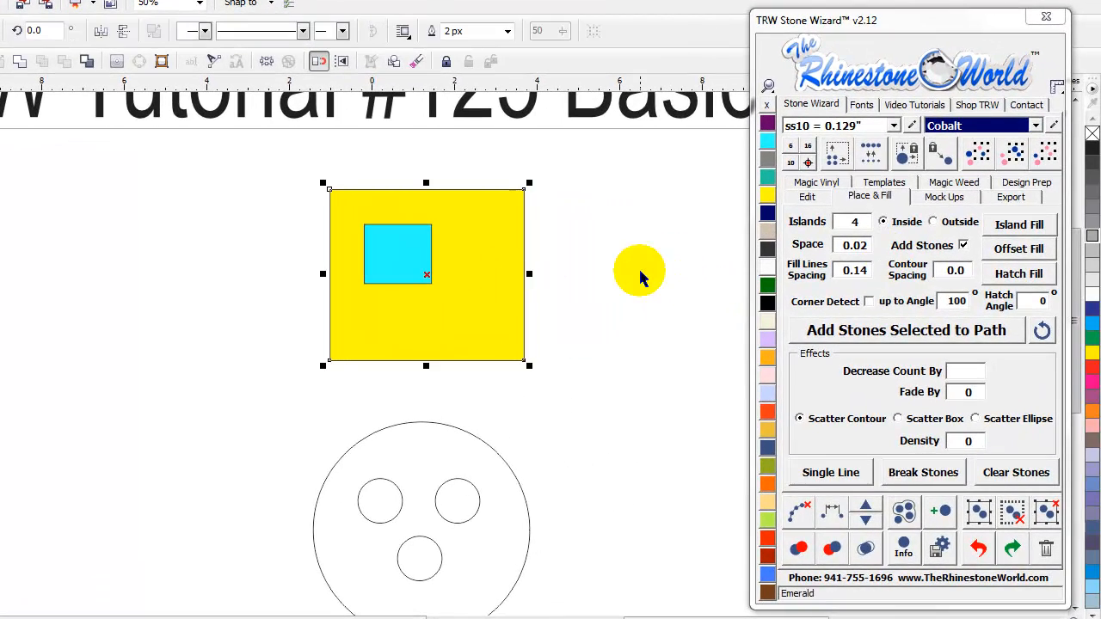
click(1032, 277)
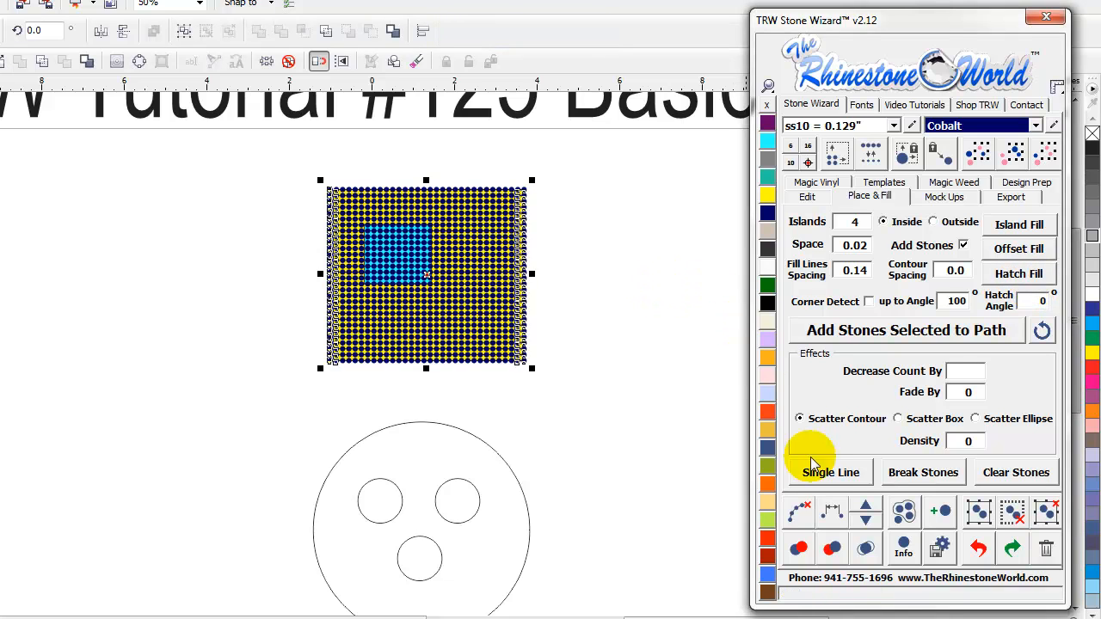
Send the Cobalt hatch stones behind the colored rectangles and select the small aquamarine rectangle
click(807, 196)
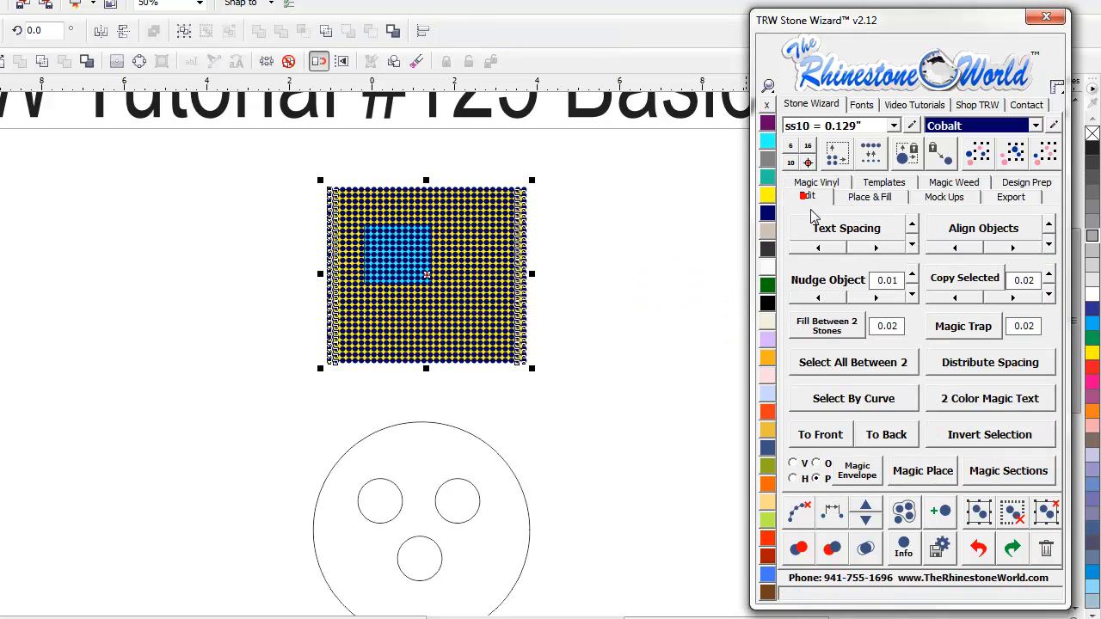
click(892, 430)
click(634, 350)
click(409, 269)
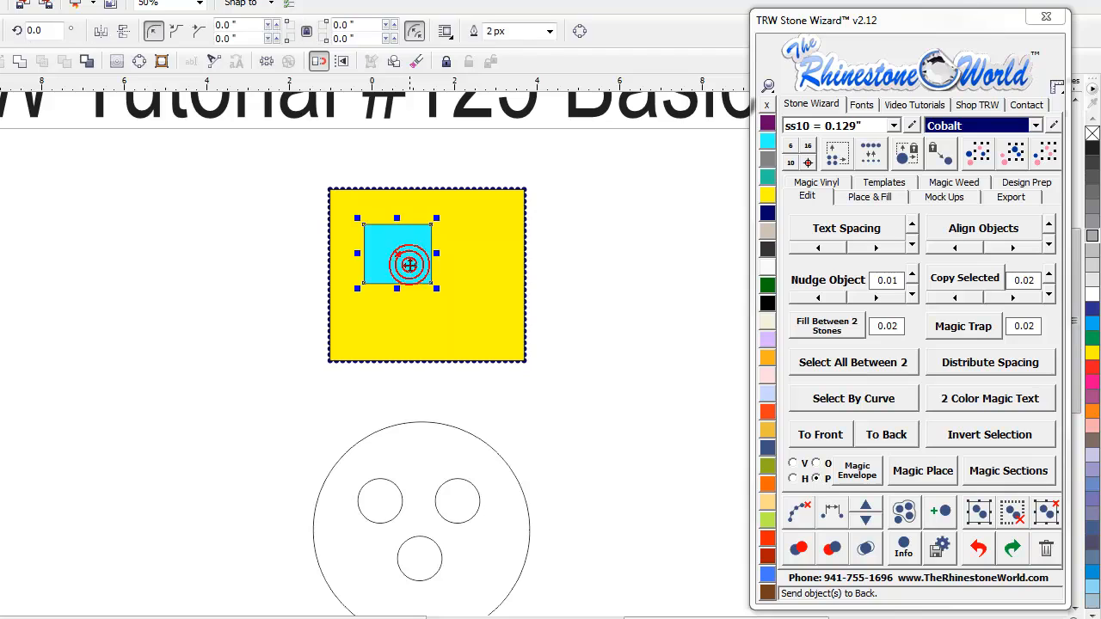
Choose Emerald as the stone color and apply a Hatch Fill to the small aquamarine rectangle
click(590, 278)
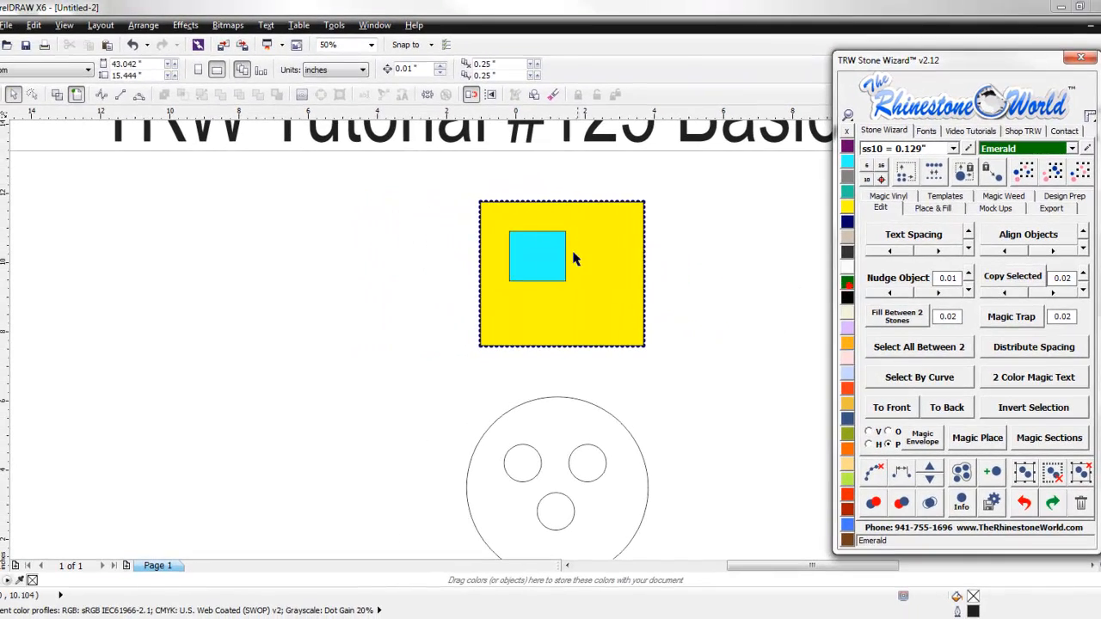
click(552, 250)
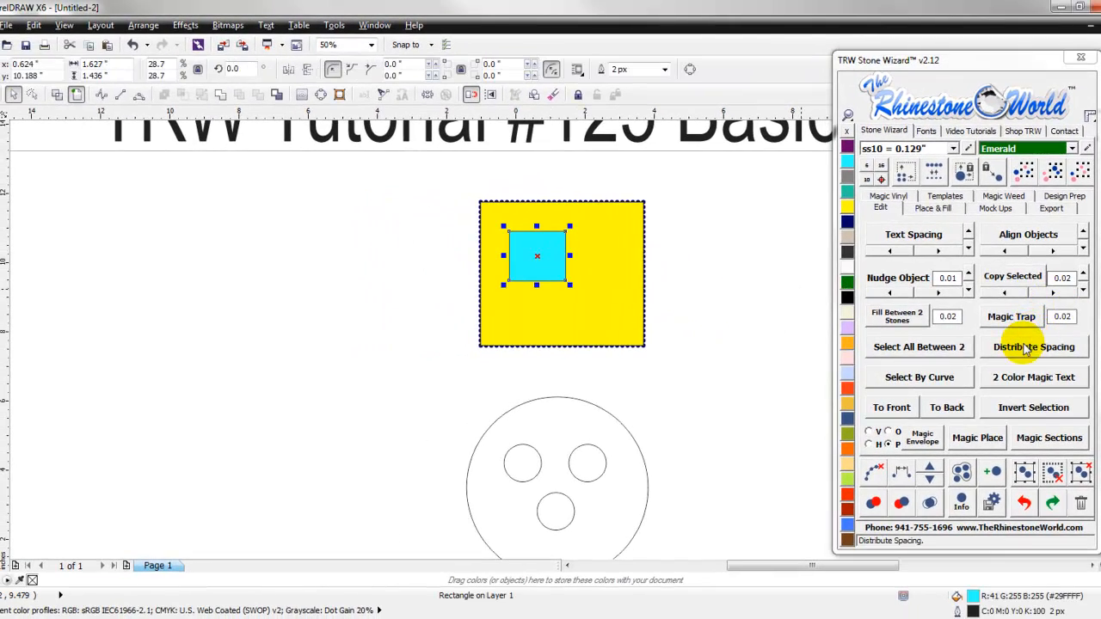
click(932, 208)
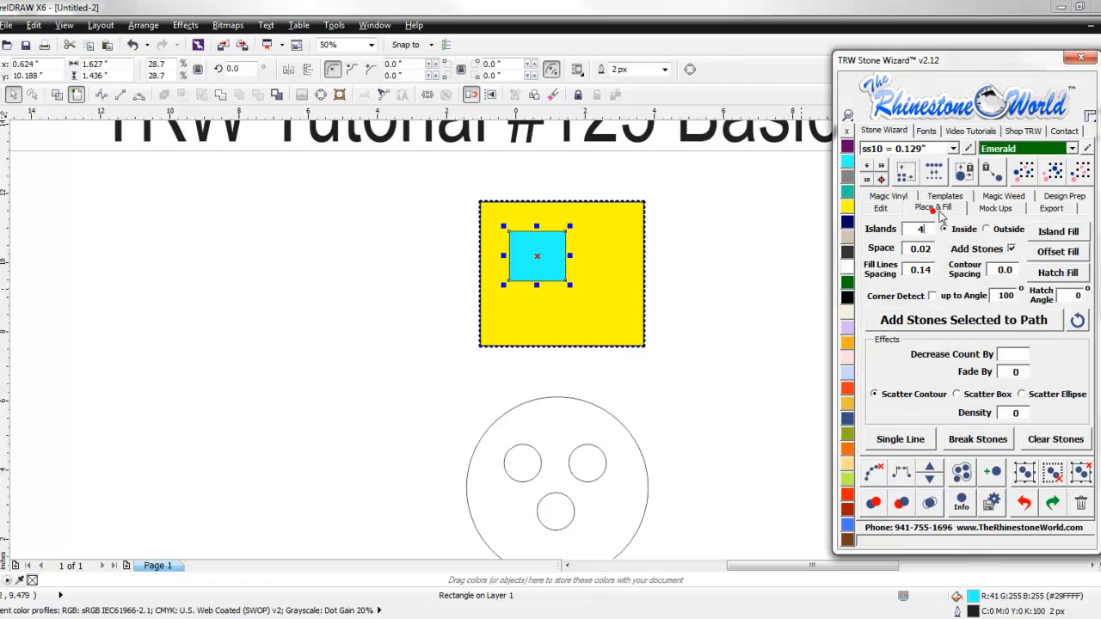
click(1054, 272)
click(772, 269)
Delete the yellow and aquamarine rectangles behind the stones and clear the hatch paths from both fills
click(620, 286)
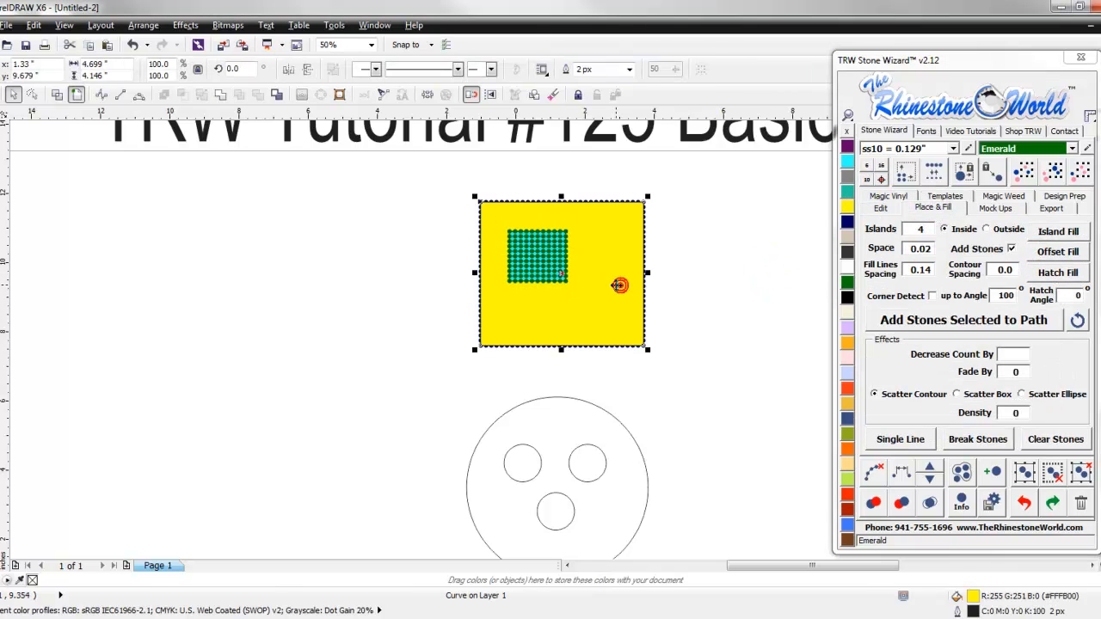
drag(449, 176, 684, 374)
scroll(590, 283, up, 5)
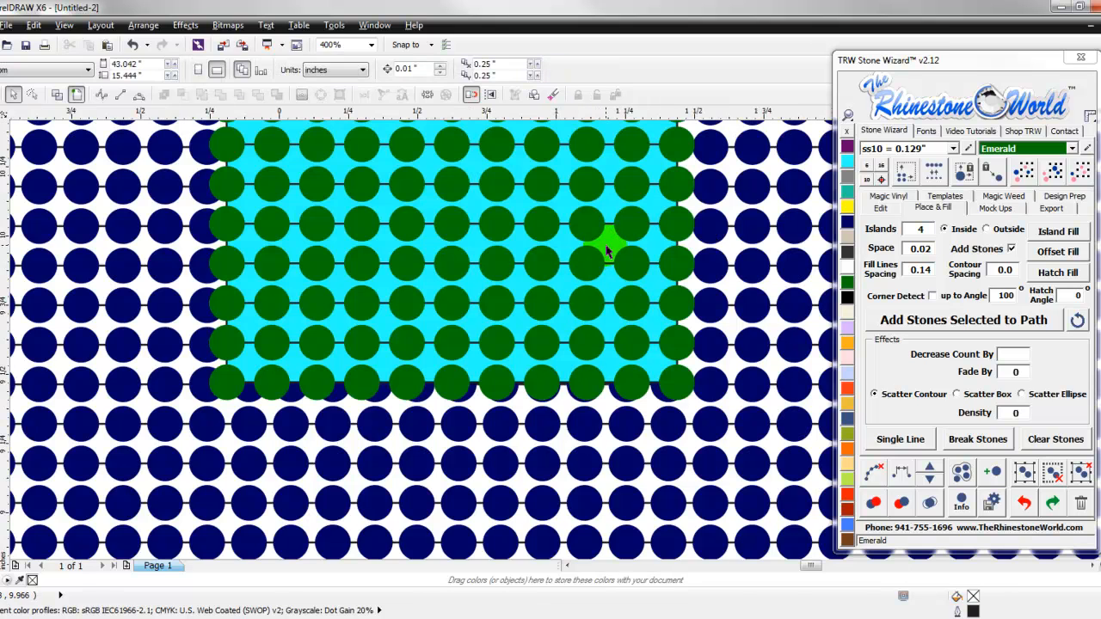
scroll(607, 251, down, 5)
drag(722, 185, 520, 380)
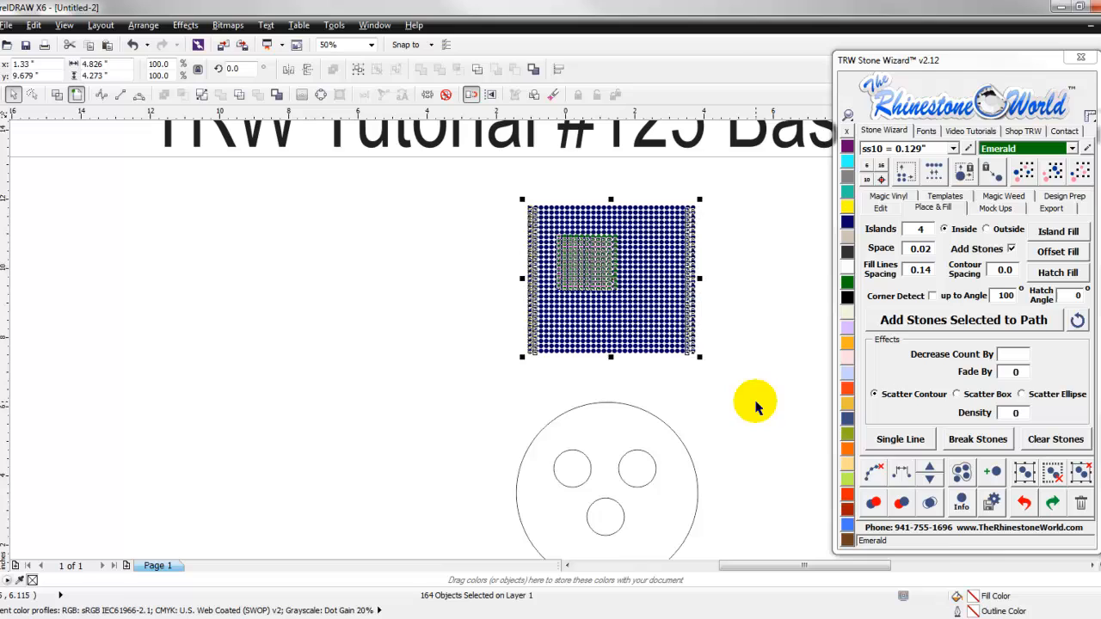
click(875, 473)
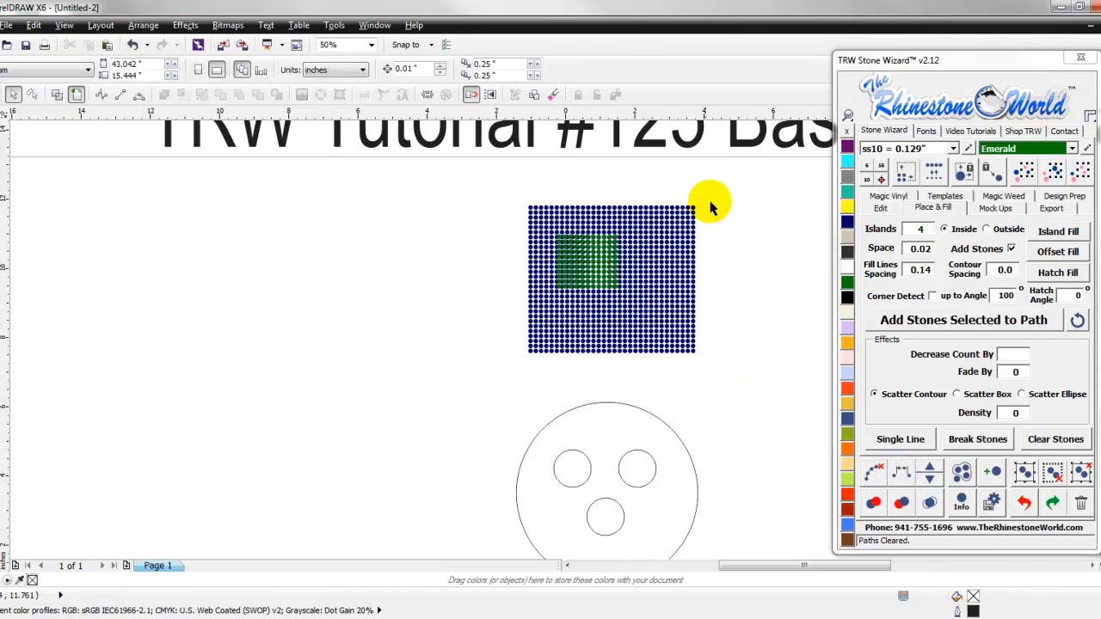
Mark the bottom layer of overlapping stones red across both fills and move the marked stones out to the left
drag(548, 331, 503, 364)
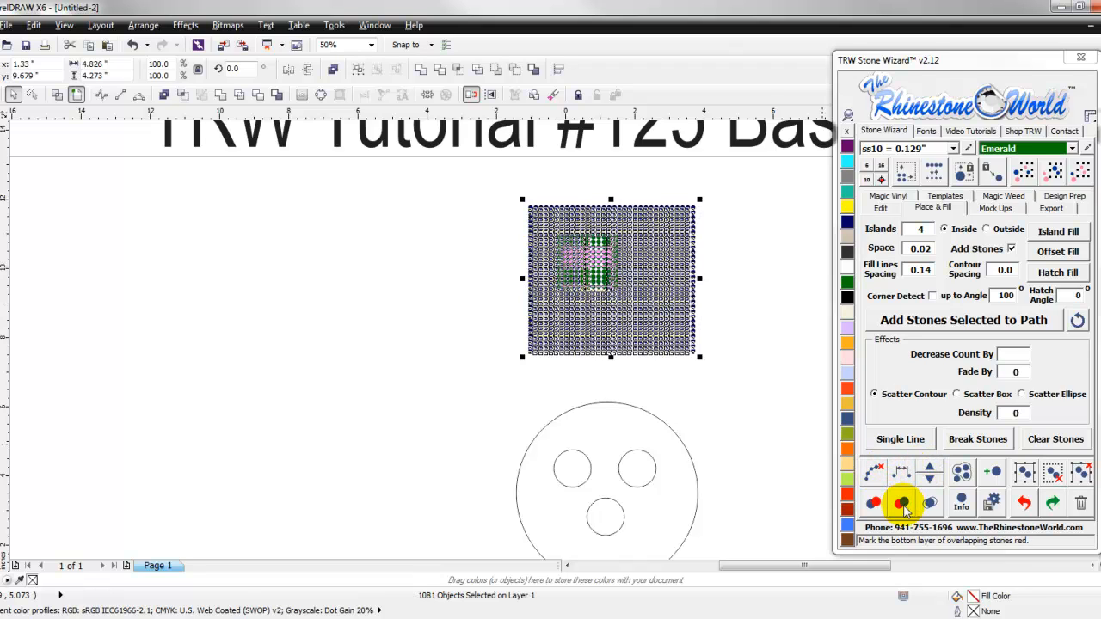
click(901, 503)
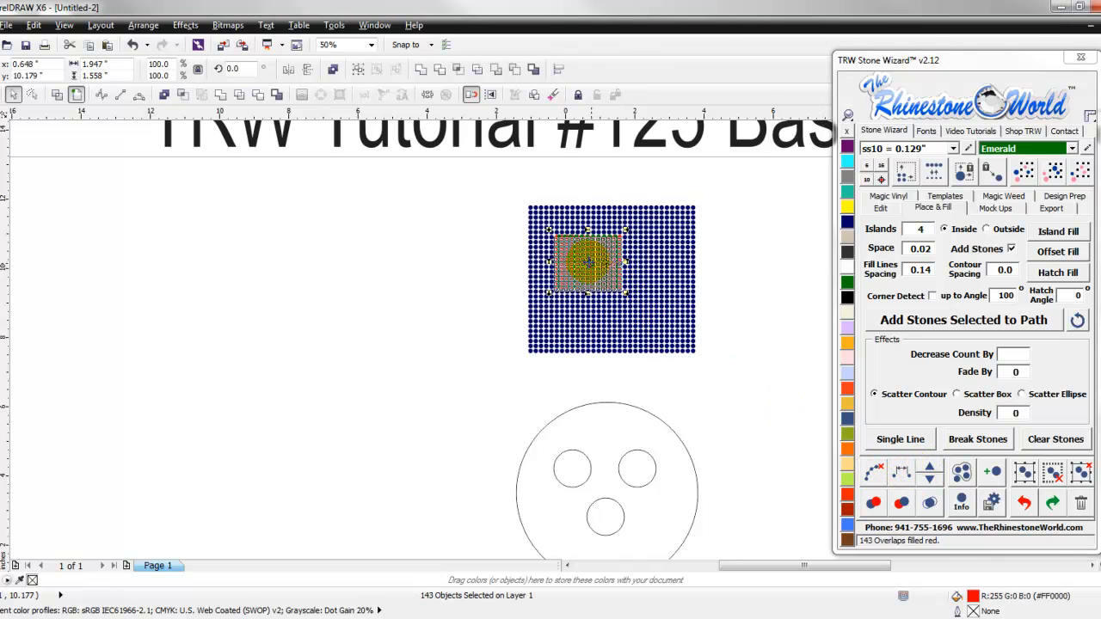
drag(588, 262, 504, 288)
scroll(568, 291, up, 1)
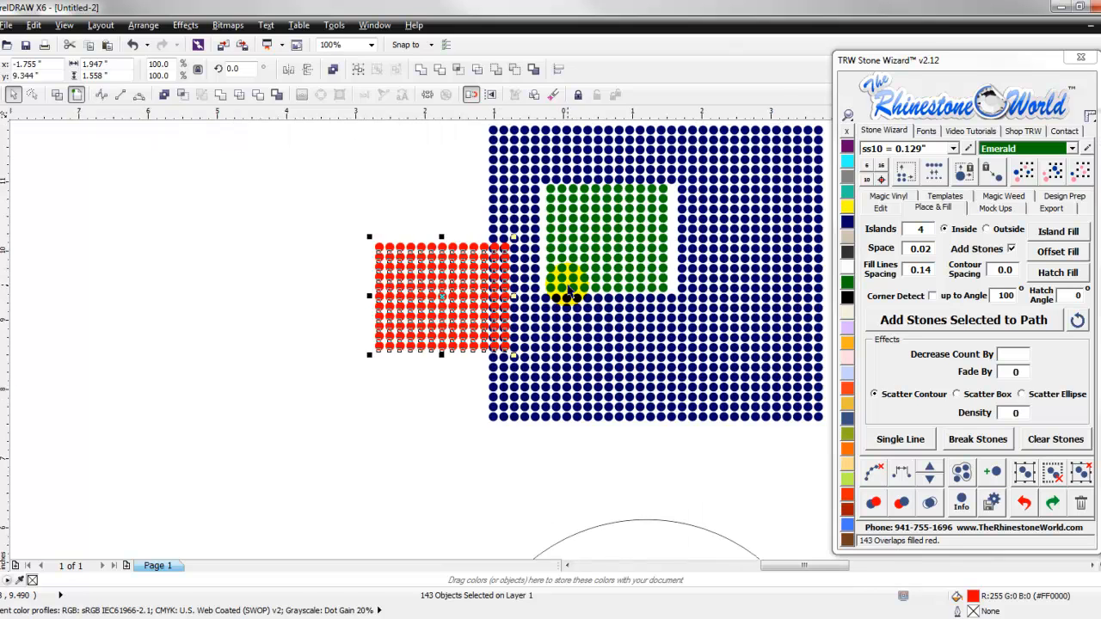
scroll(600, 224, down, 1)
scroll(651, 195, up, 1)
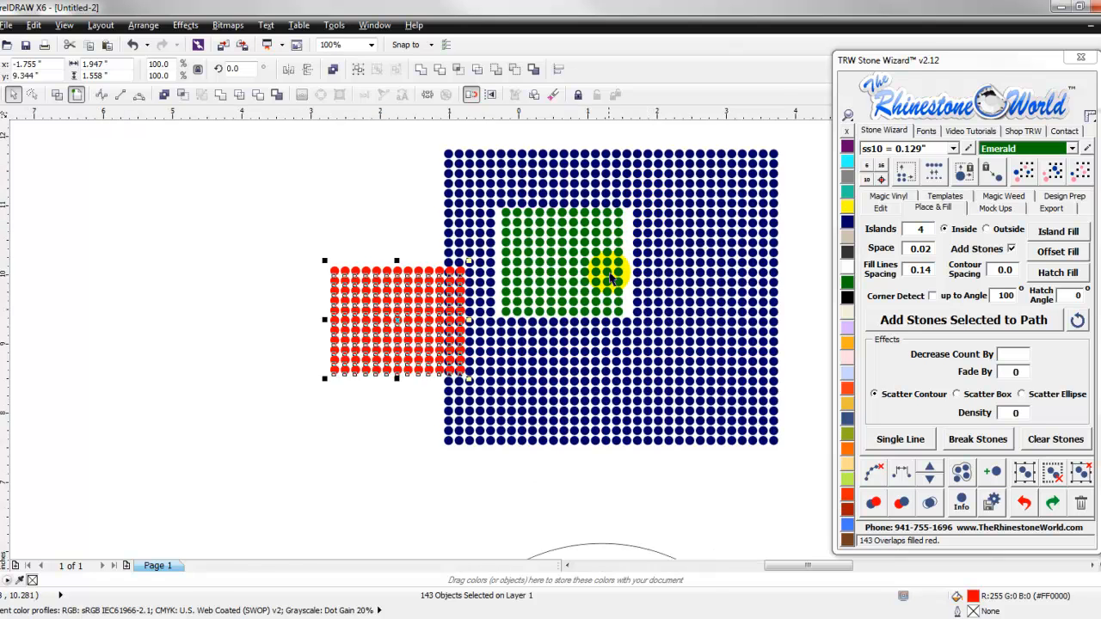
Undo the overlap removal, path clearing and hatch fills back to the plain yellow and aquamarine rectangles
drag(608, 277, 612, 306)
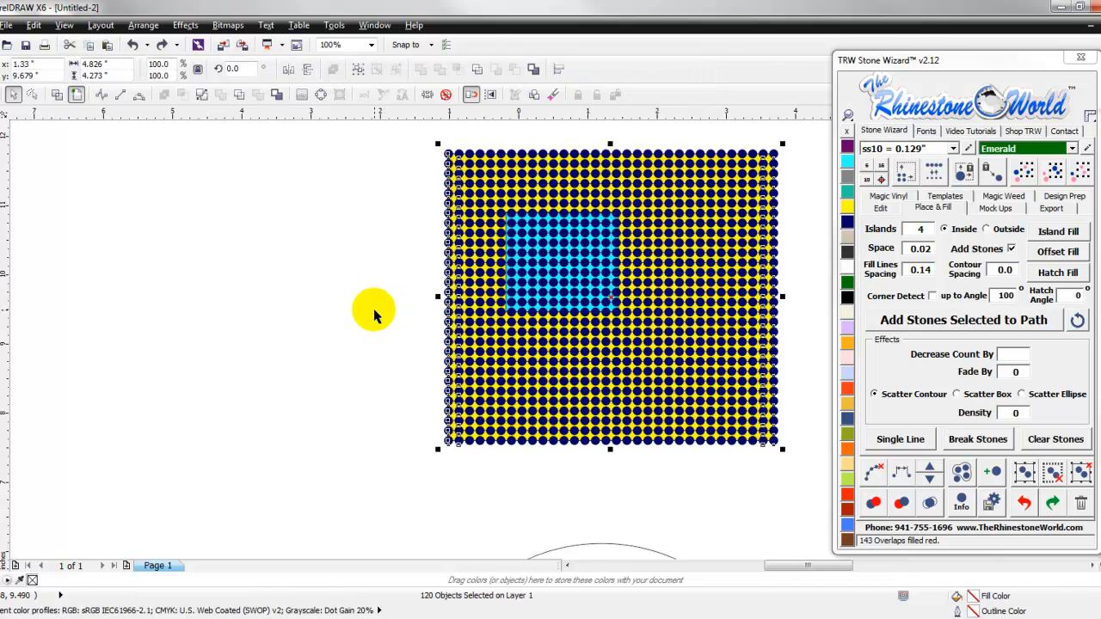
scroll(373, 308, down, 2)
click(373, 304)
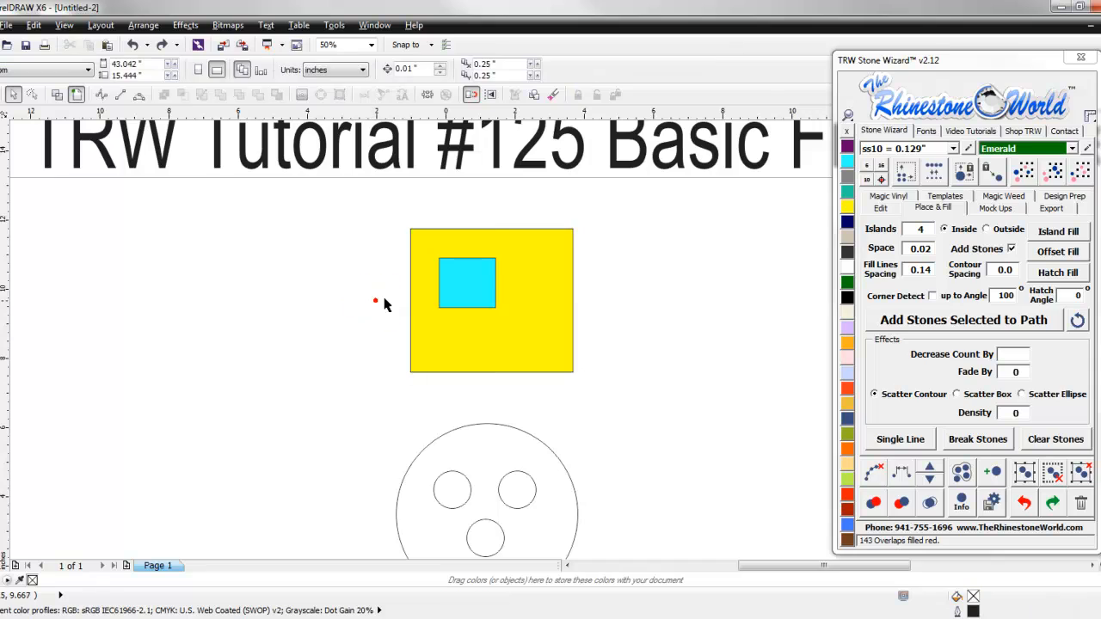
Move the small aquamarine rectangle slightly to the right inside the yellow rectangle
click(475, 288)
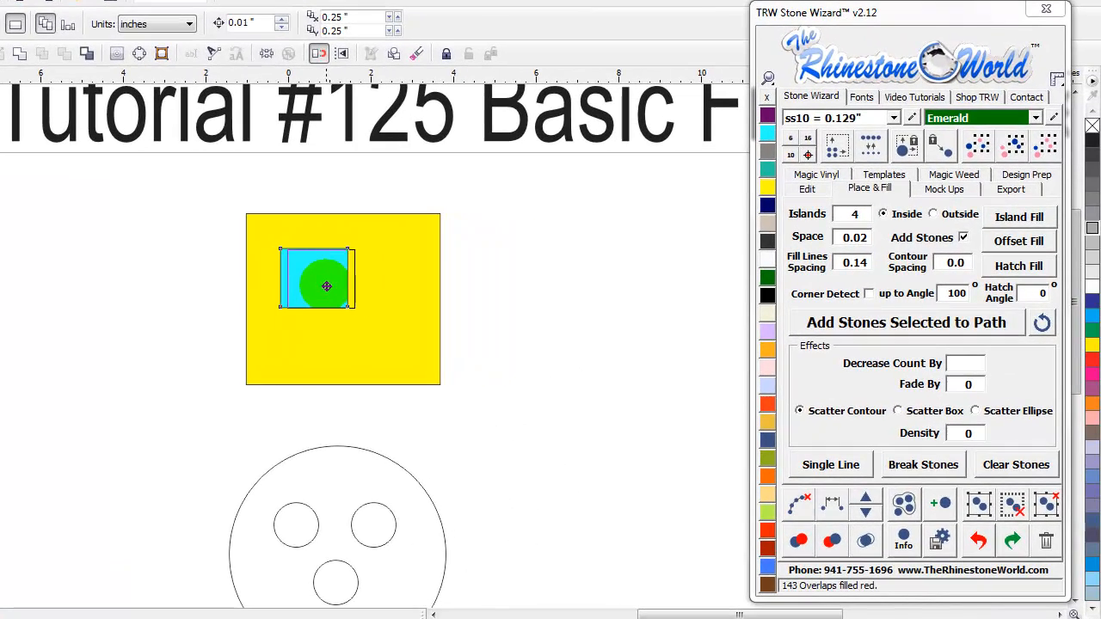
mouse_move(418, 270)
mouse_down()
mouse_move(499, 253)
mouse_move(418, 280)
mouse_up()
click(344, 288)
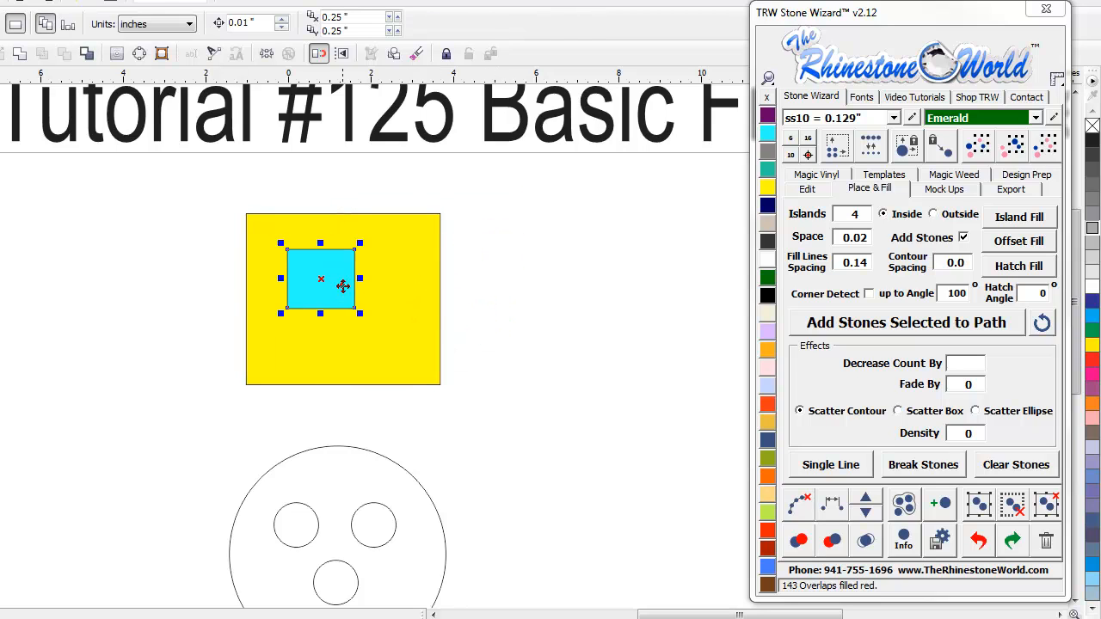
Simplify the overlapping yellow and aquamarine rectangles, then move the small piece out of the hole and delete it
shift+click(395, 320)
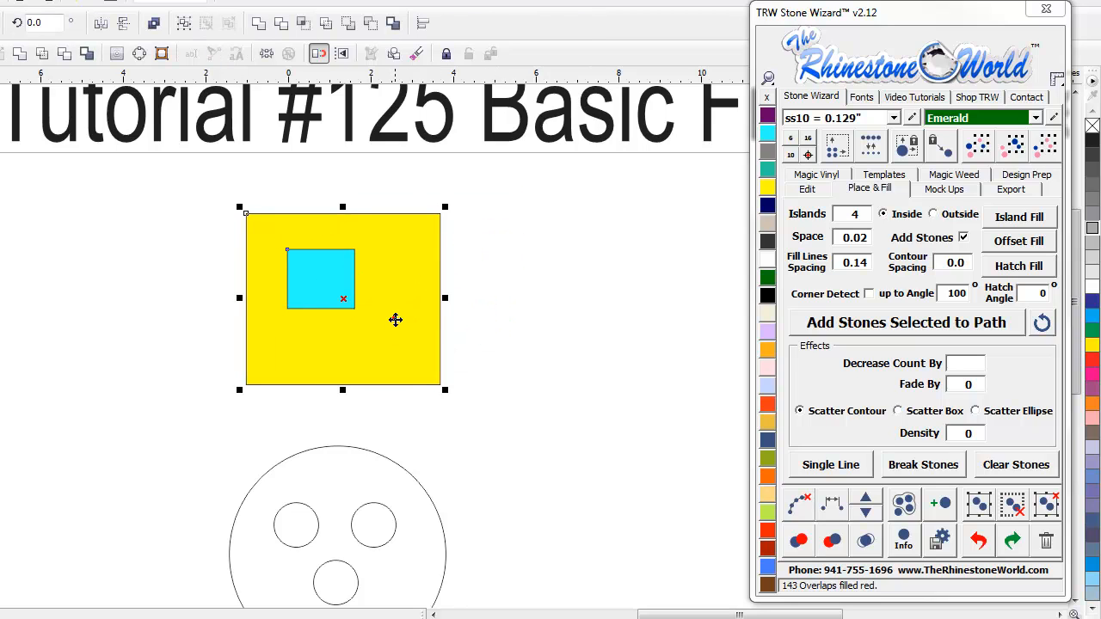
click(60, 50)
click(141, 262)
drag(119, 351, 117, 348)
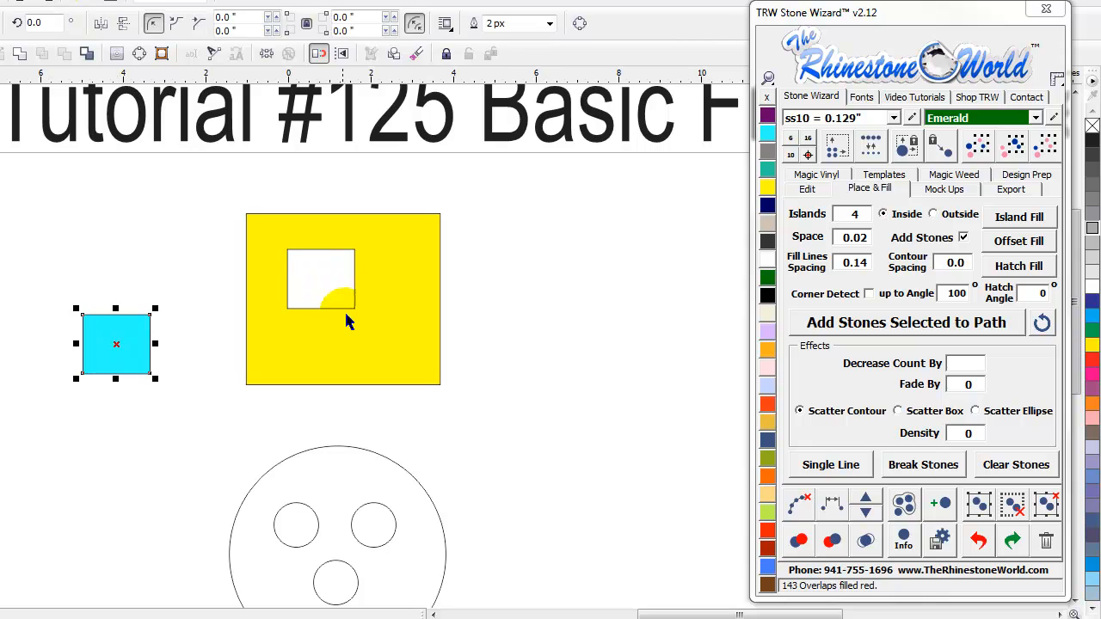
key(Delete)
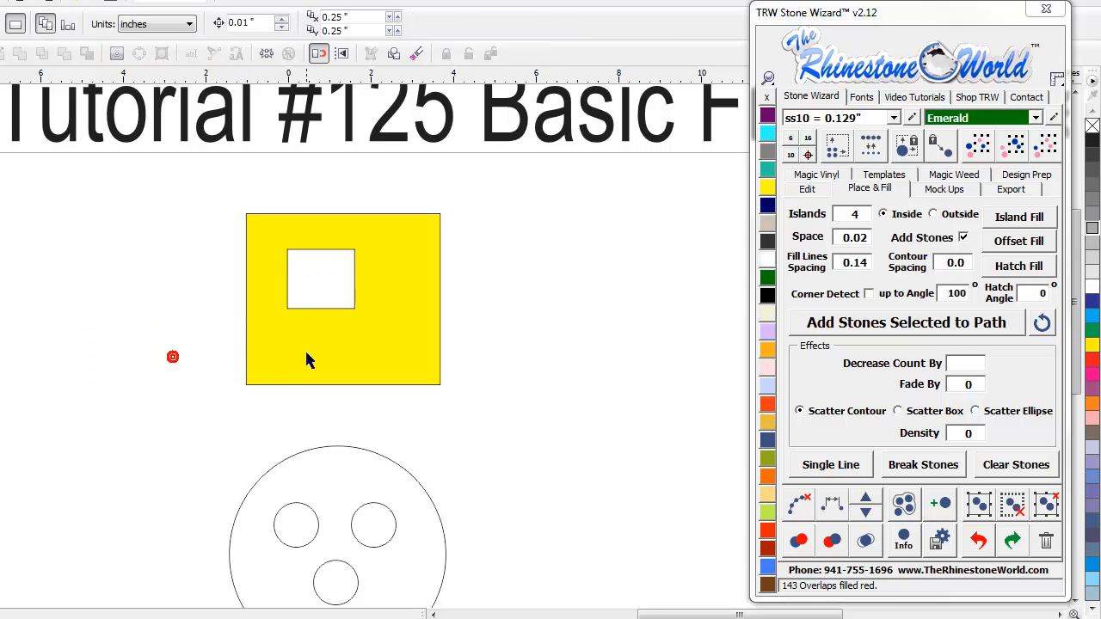
Move the holed yellow rectangle slightly down and apply an Emerald Hatch Fill with Islands blank and the Outside option chosen
drag(307, 356, 296, 375)
click(1018, 270)
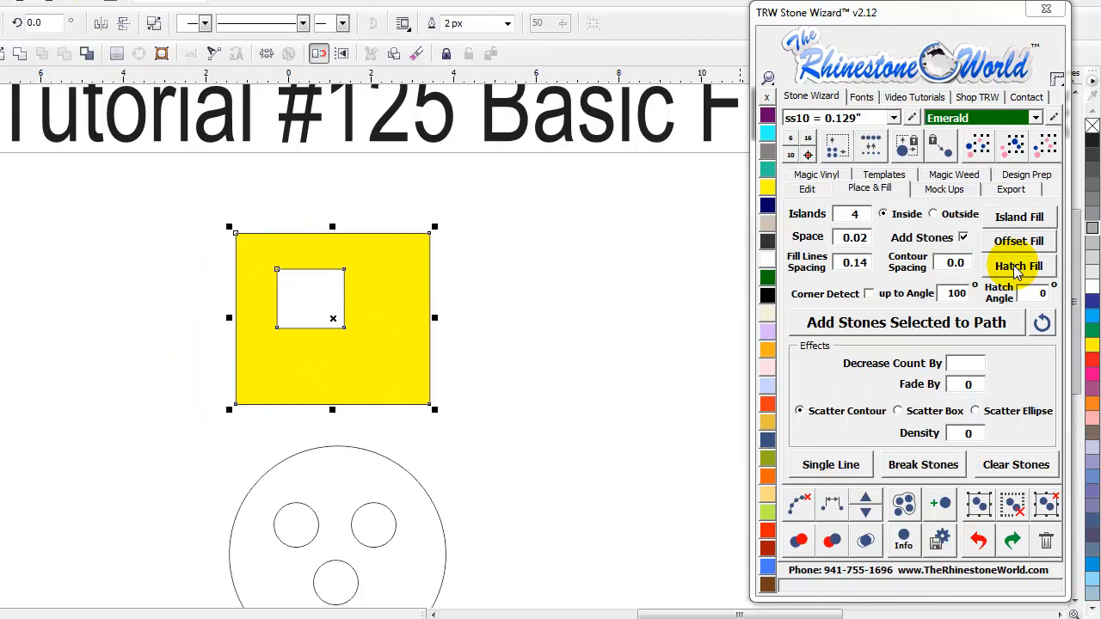
double_click(854, 214)
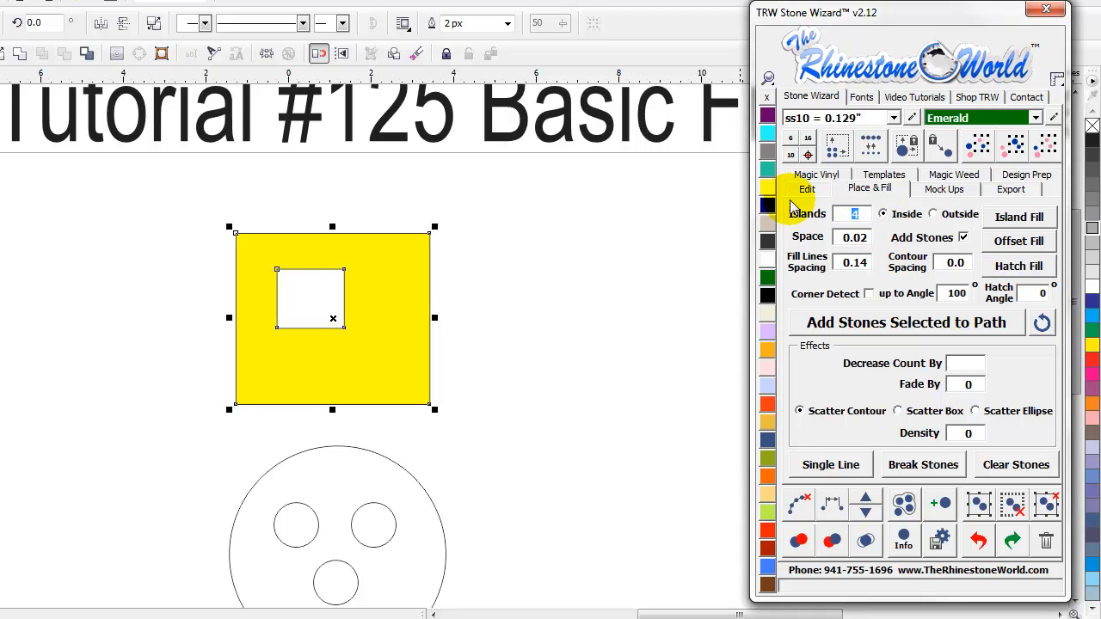
key(Delete)
click(953, 215)
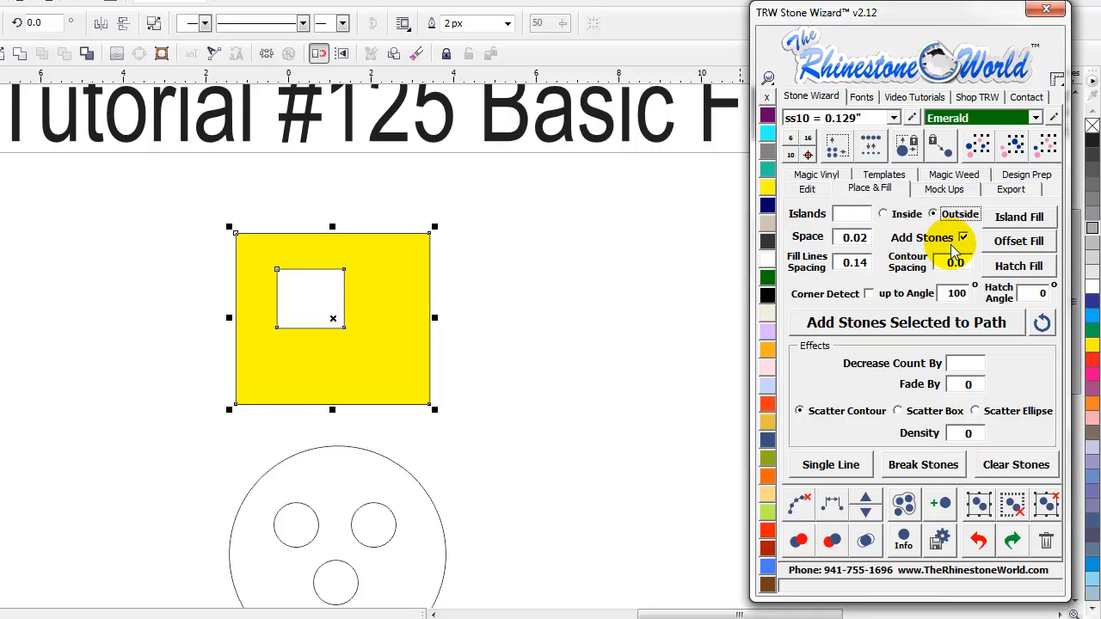
click(1019, 266)
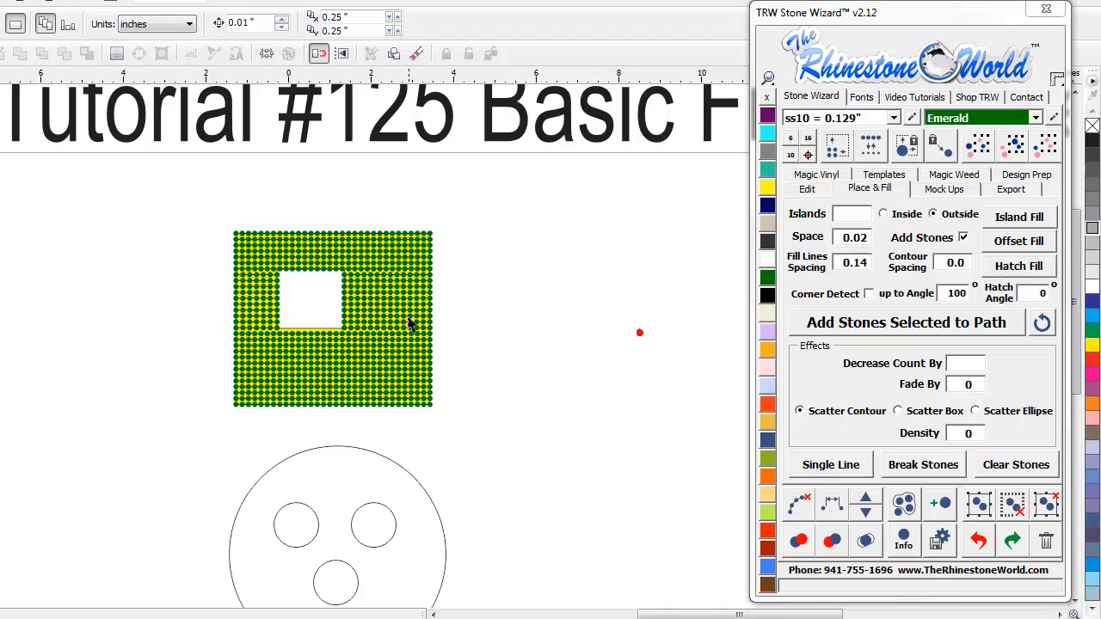
scroll(314, 305, up, 2)
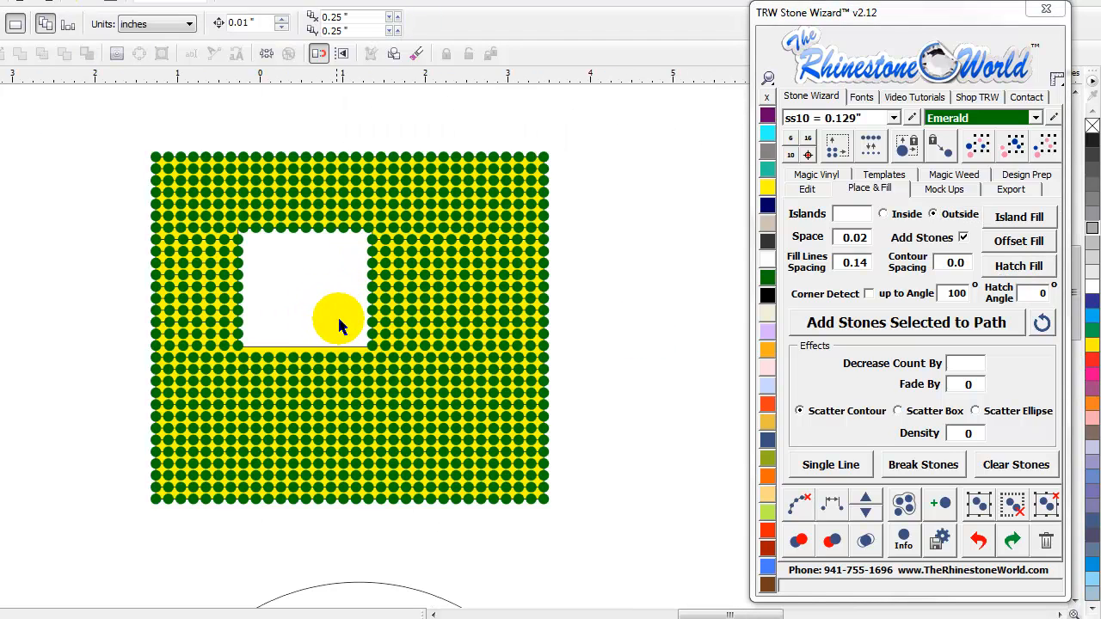
scroll(363, 292, down, 2)
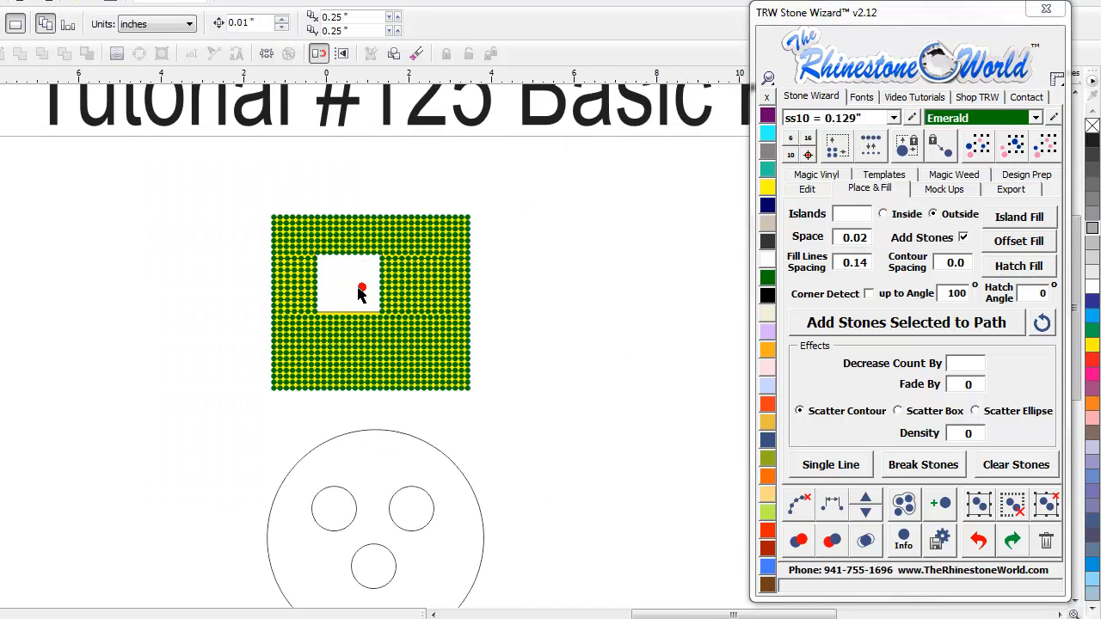
Move the holed yellow shape out from under the Emerald stones and place it to their right
drag(370, 318, 602, 381)
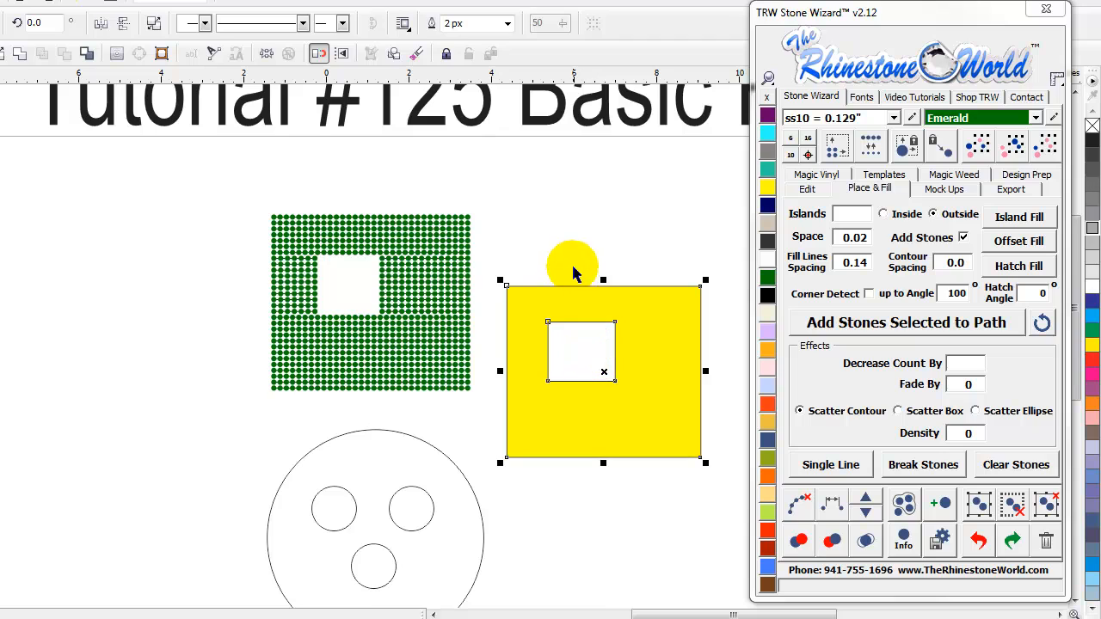
click(570, 263)
drag(636, 379, 634, 327)
click(485, 359)
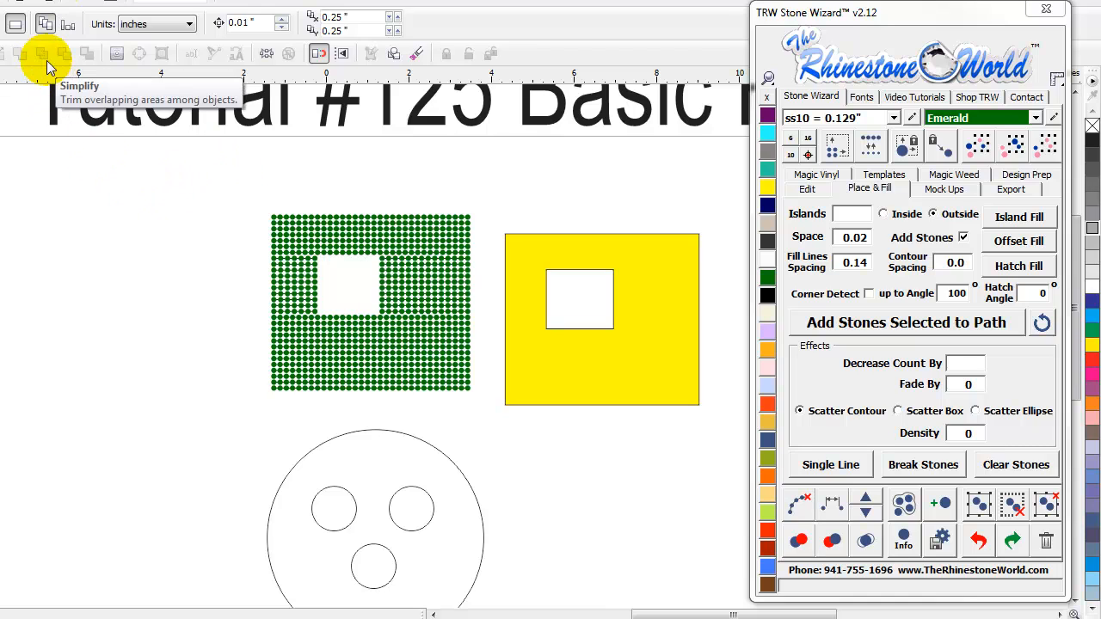
click(142, 188)
Scale up the large circle together with its three inner circles, and move the lowest inner circle slightly down
scroll(151, 203, down, 1)
scroll(270, 386, up, 1)
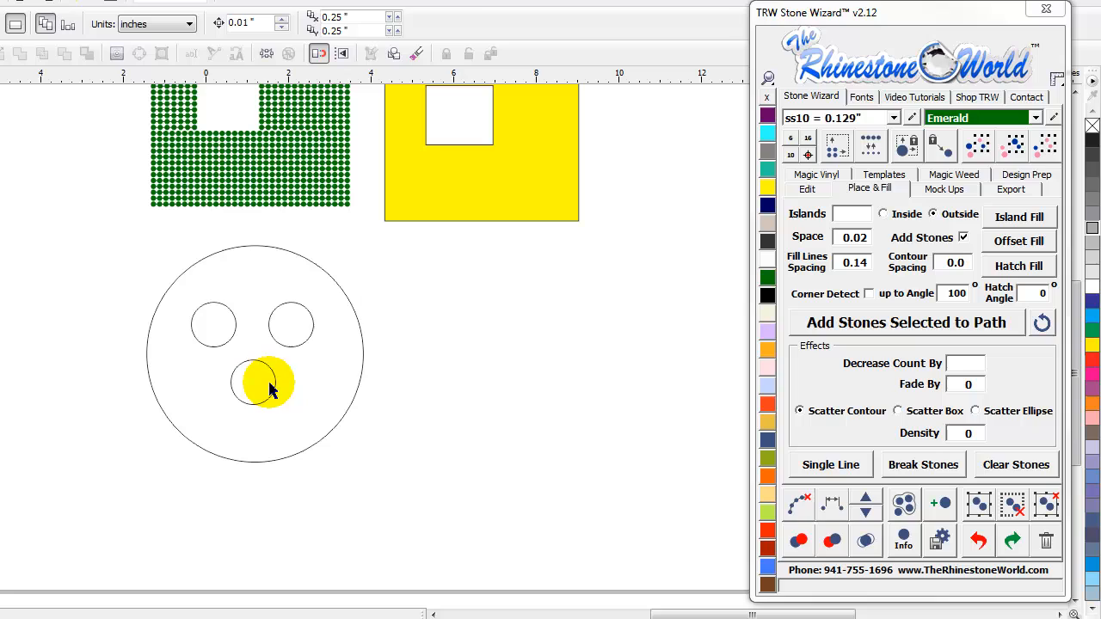
click(356, 314)
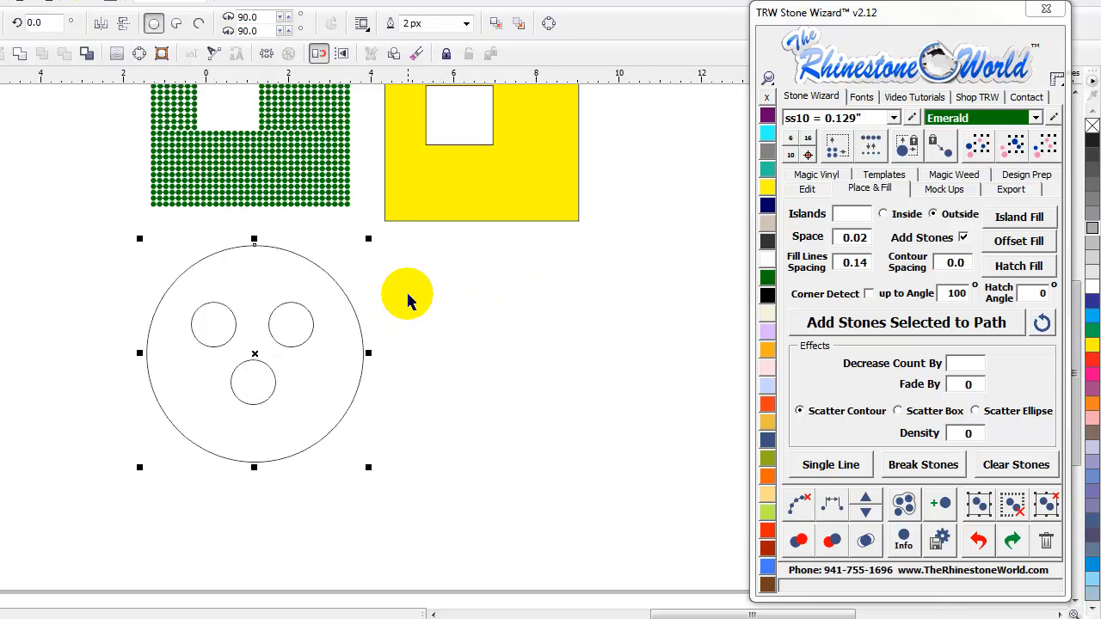
drag(442, 524, 92, 239)
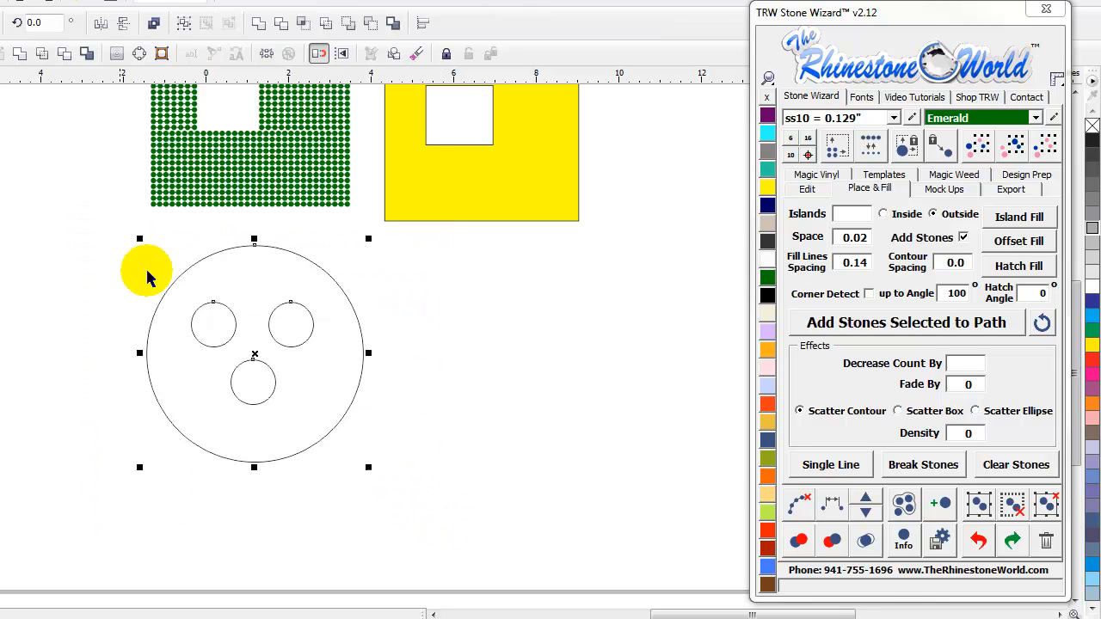
drag(368, 467, 409, 504)
click(459, 484)
click(298, 418)
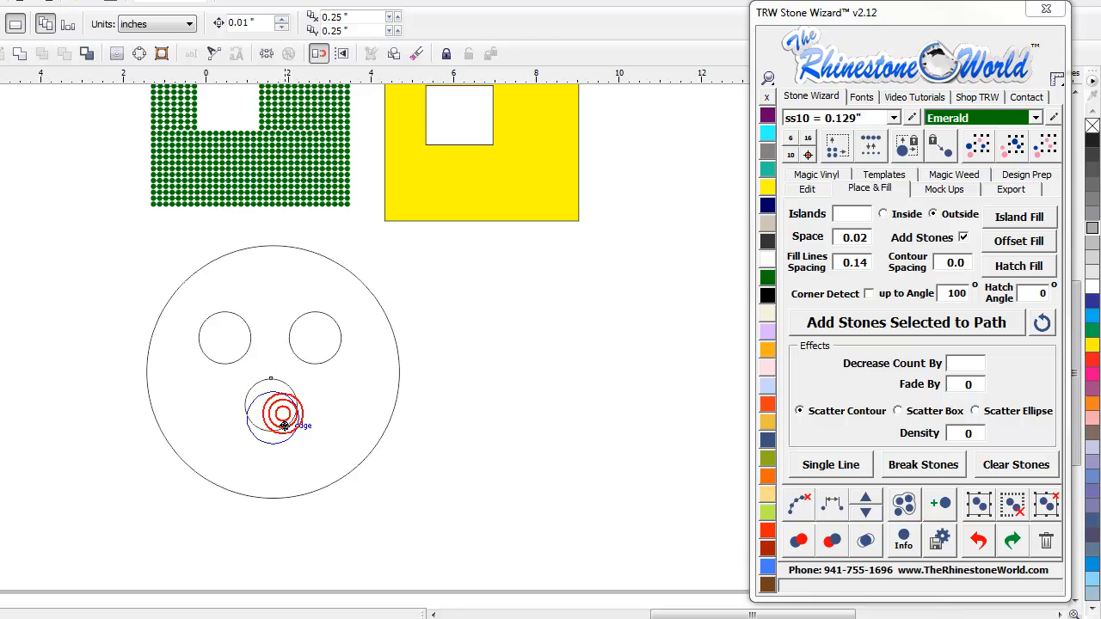
click(405, 429)
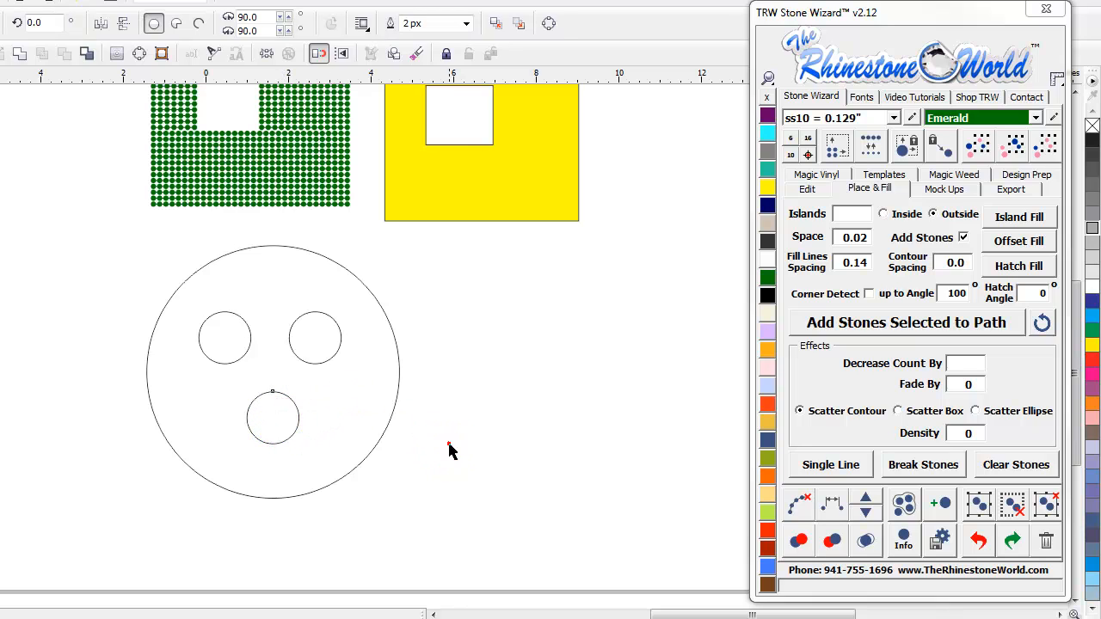
Apply an Emerald Island Fill to the large outer circle with Islands blank and the Inside option chosen
click(399, 389)
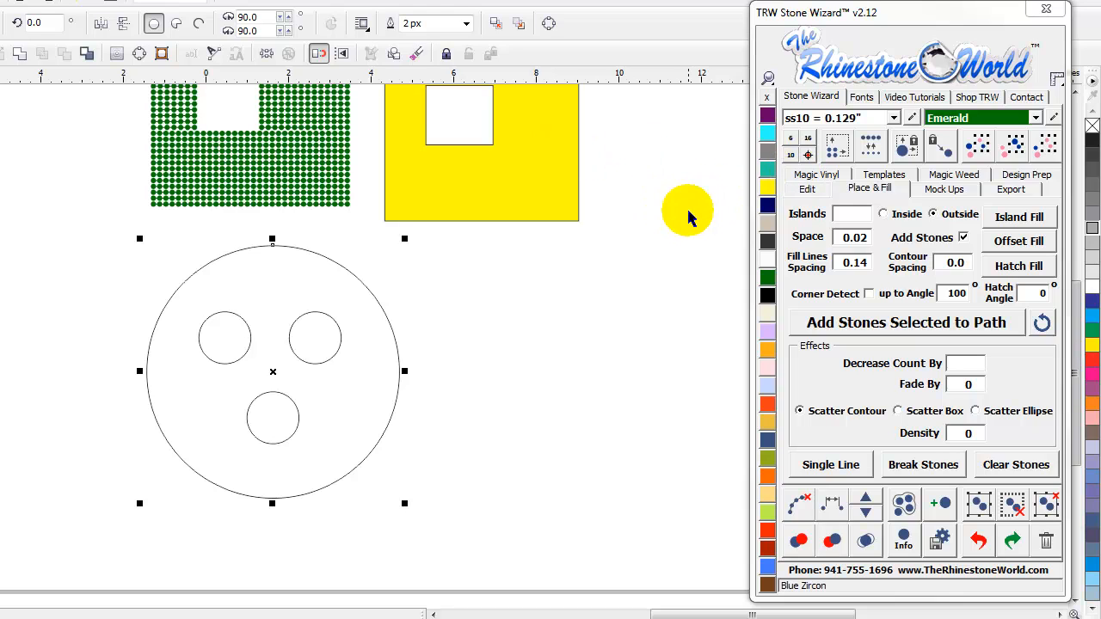
click(853, 190)
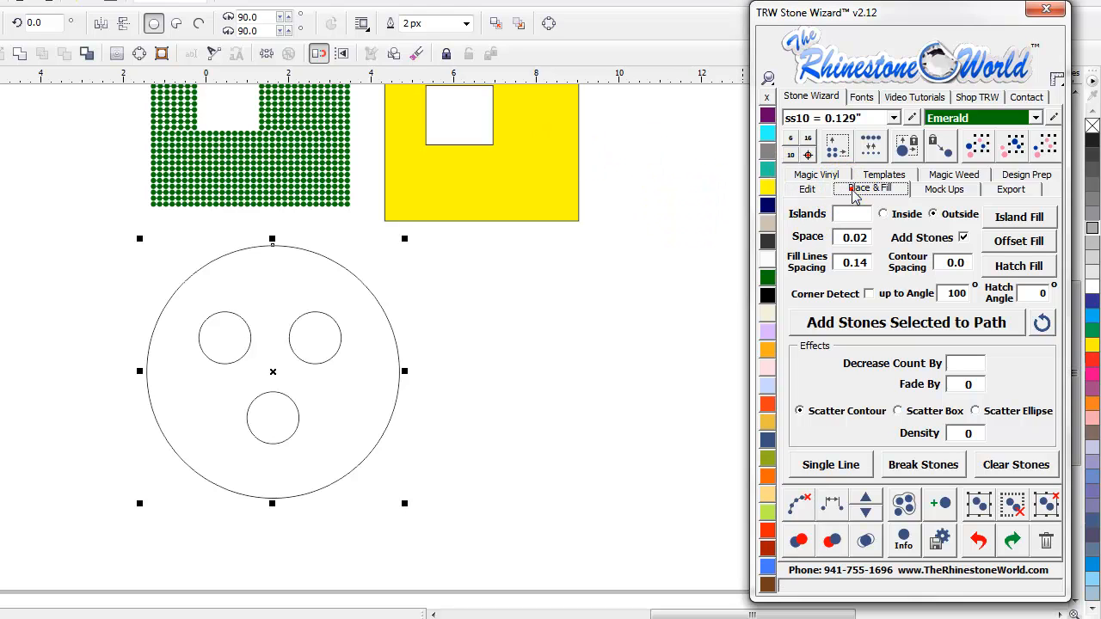
click(906, 214)
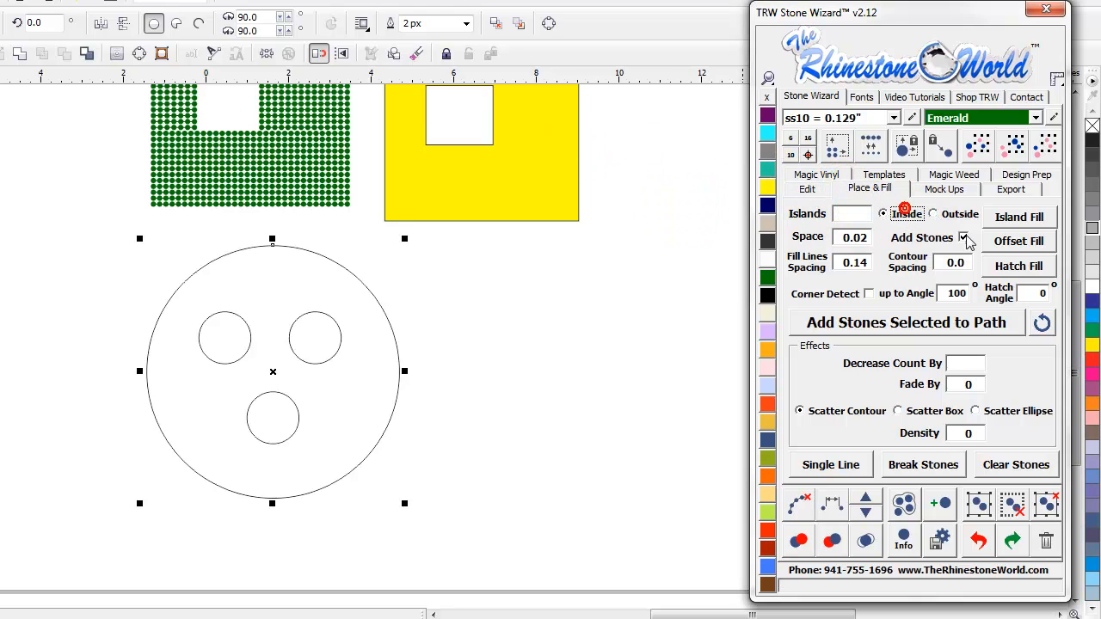
click(1012, 218)
scroll(263, 371, up, 3)
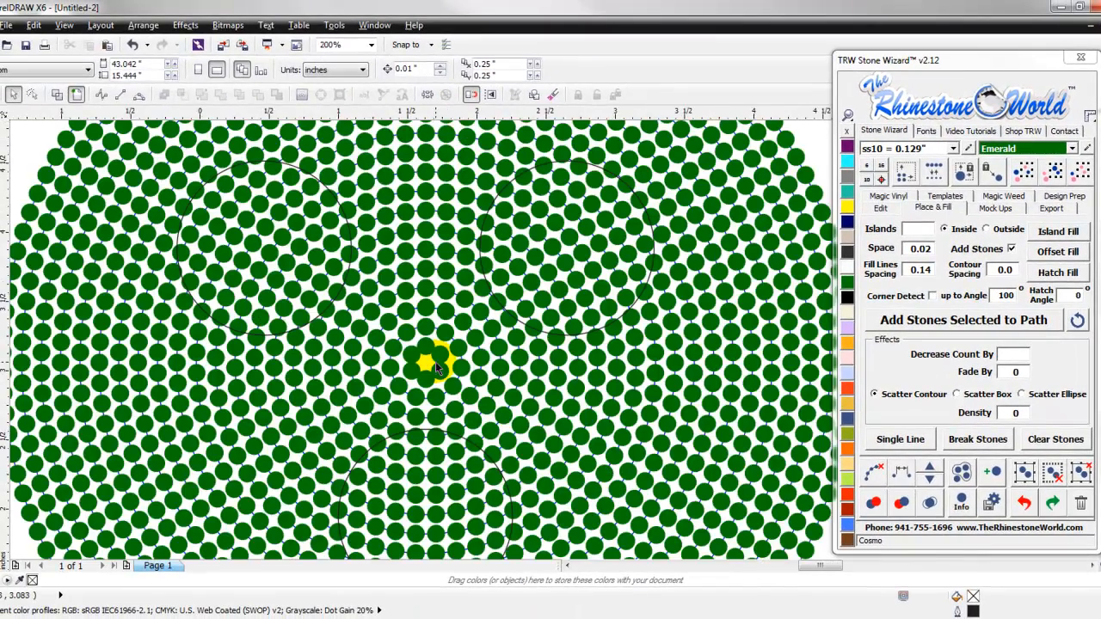
Inspect the stones filling the large circle and undo the Island Fill
scroll(545, 314, down, 3)
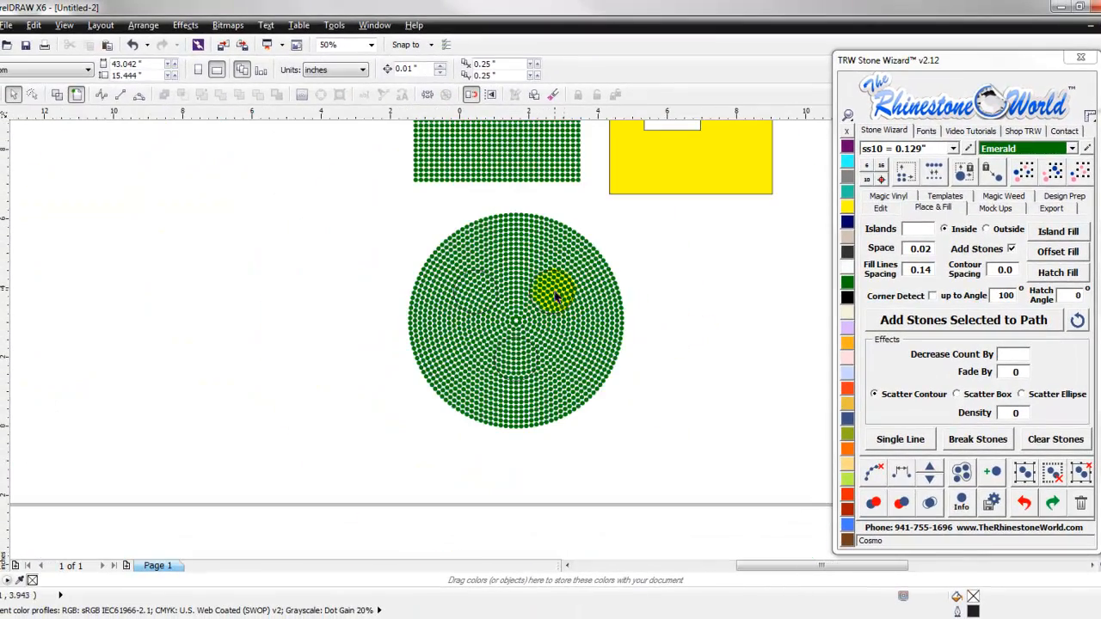
scroll(560, 301, up, 2)
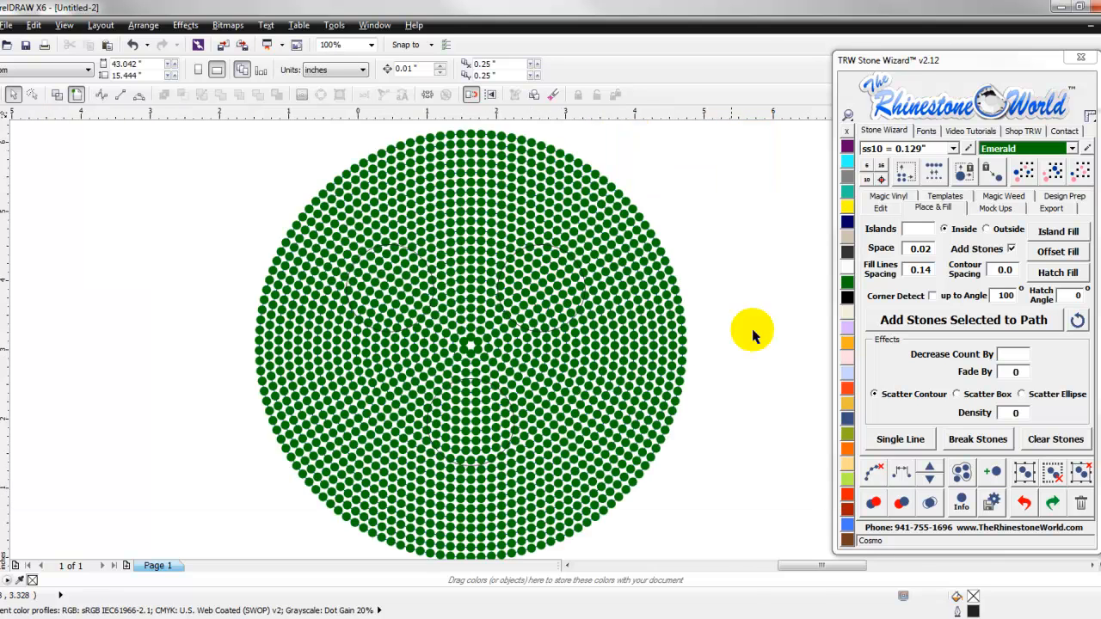
key(ctrl+z)
scroll(710, 316, down, 1)
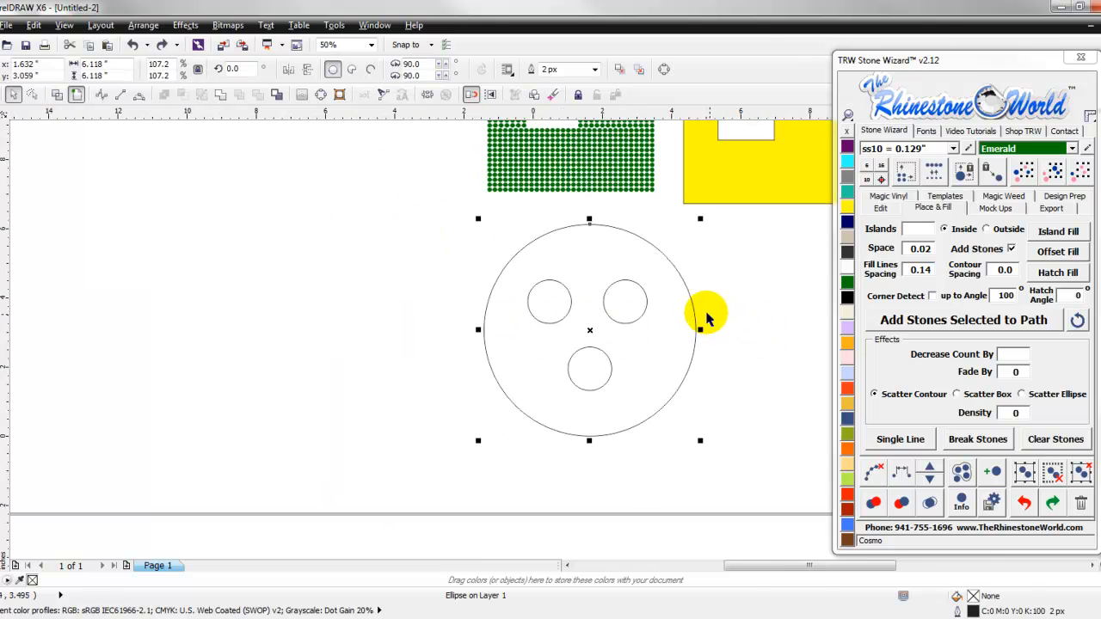
Combine the three small circles inside the large circle into a single curve
click(626, 306)
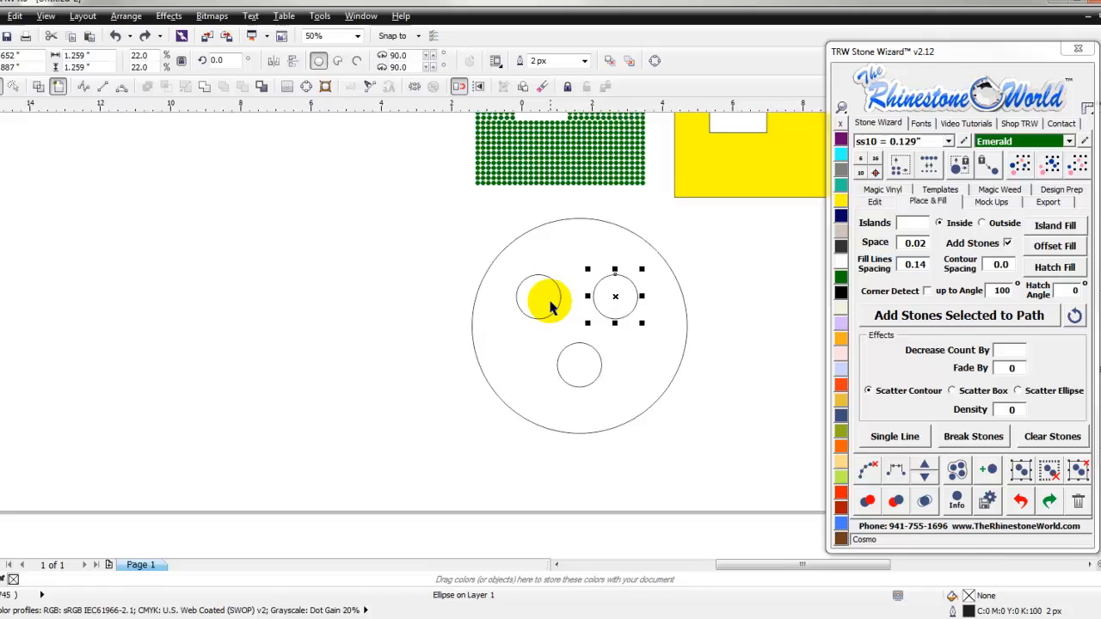
shift+click(551, 307)
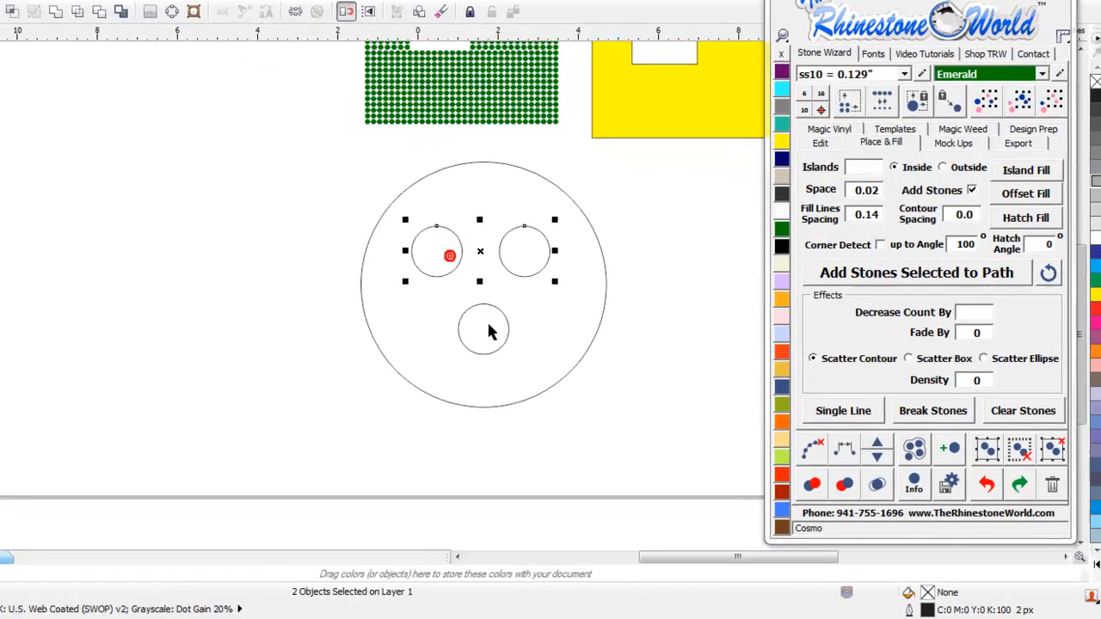
shift+click(580, 365)
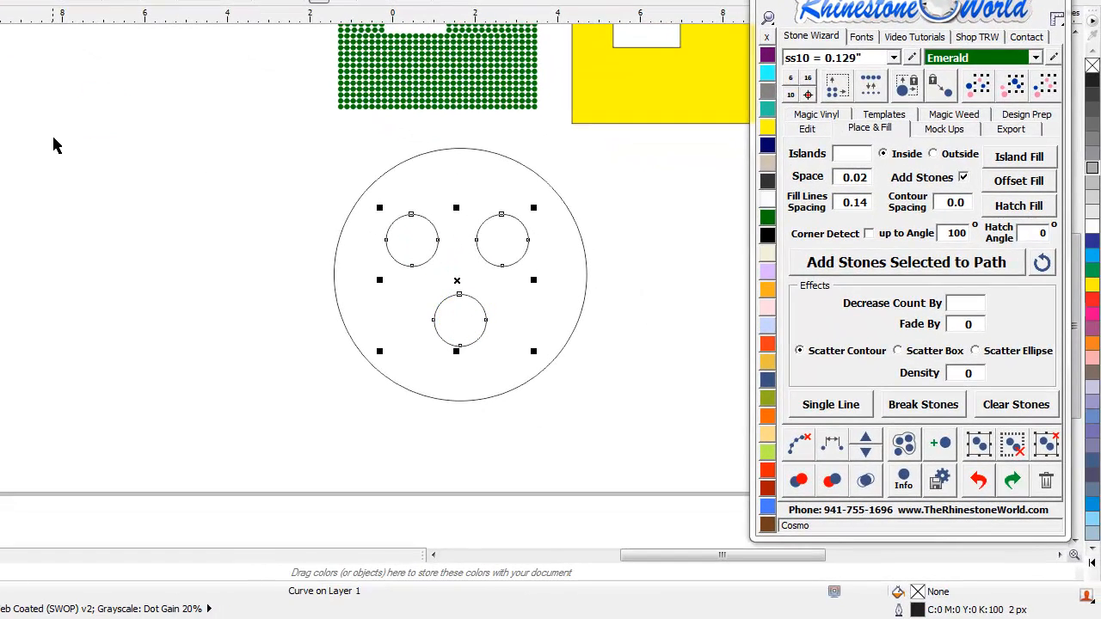
Try moving the combined inner circles as one object inside the large circle, and undo the move
click(418, 251)
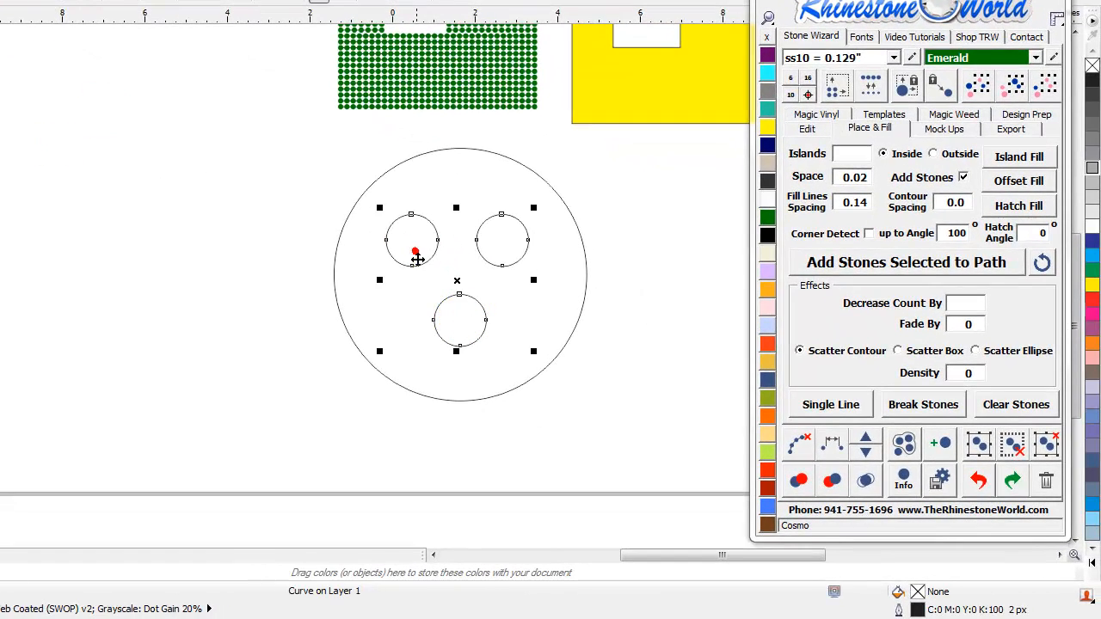
shift+click(362, 305)
click(285, 278)
drag(421, 248, 400, 270)
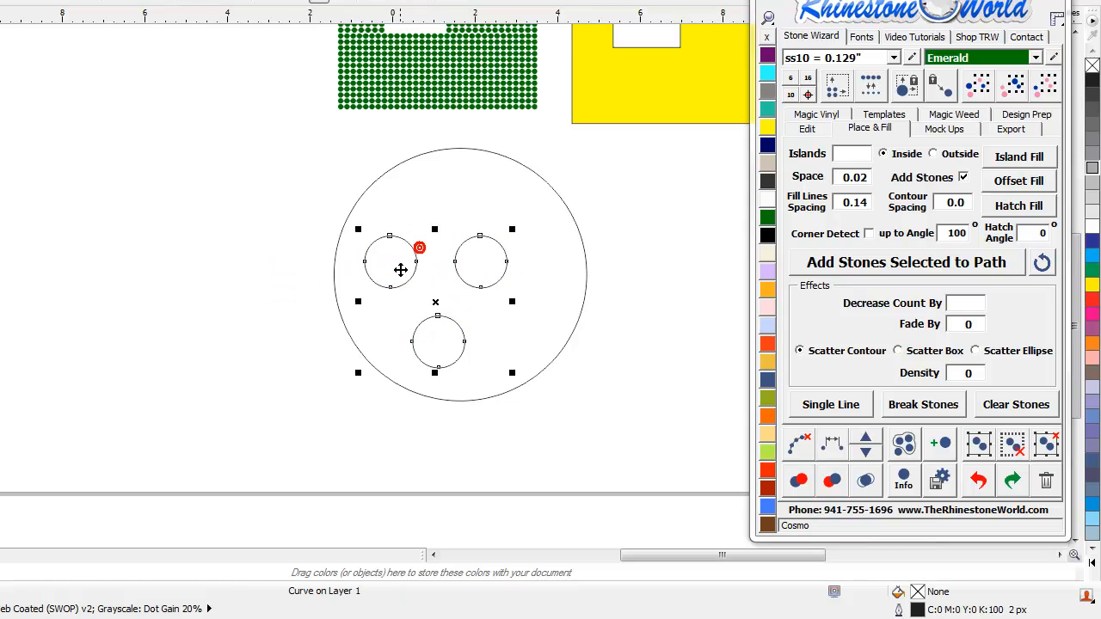
key(ctrl+z)
Trim the combined circles out of the large circle and move them clear of it to the left
shift+click(361, 290)
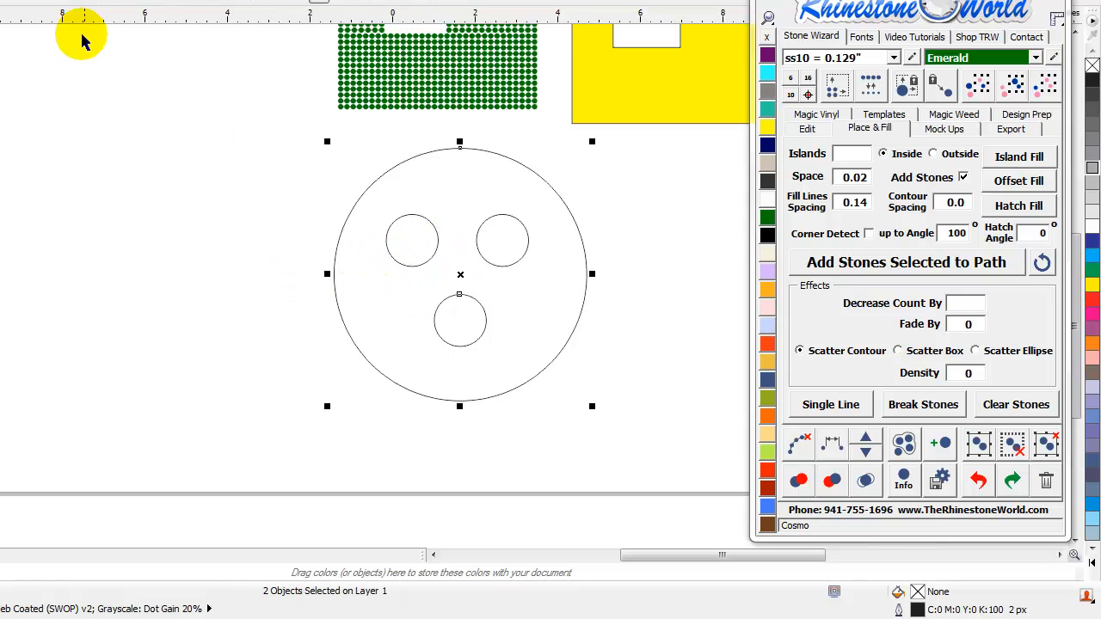
click(108, 144)
drag(418, 243, 151, 241)
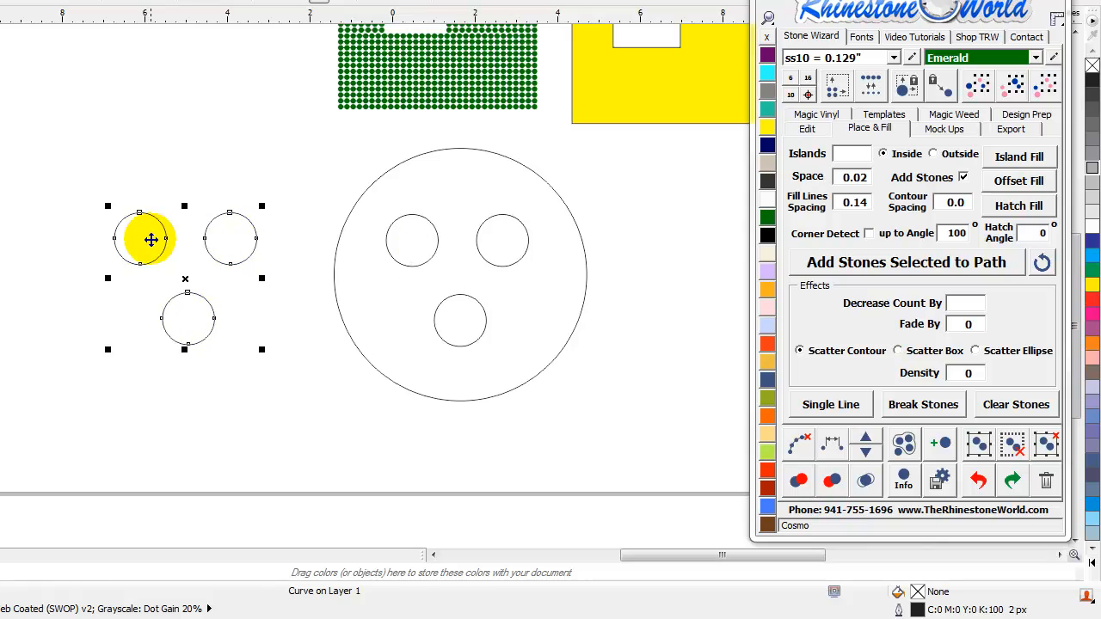
Delete the loose combined circles and move the large holed circle a little to the left
key(Delete)
drag(378, 294, 290, 307)
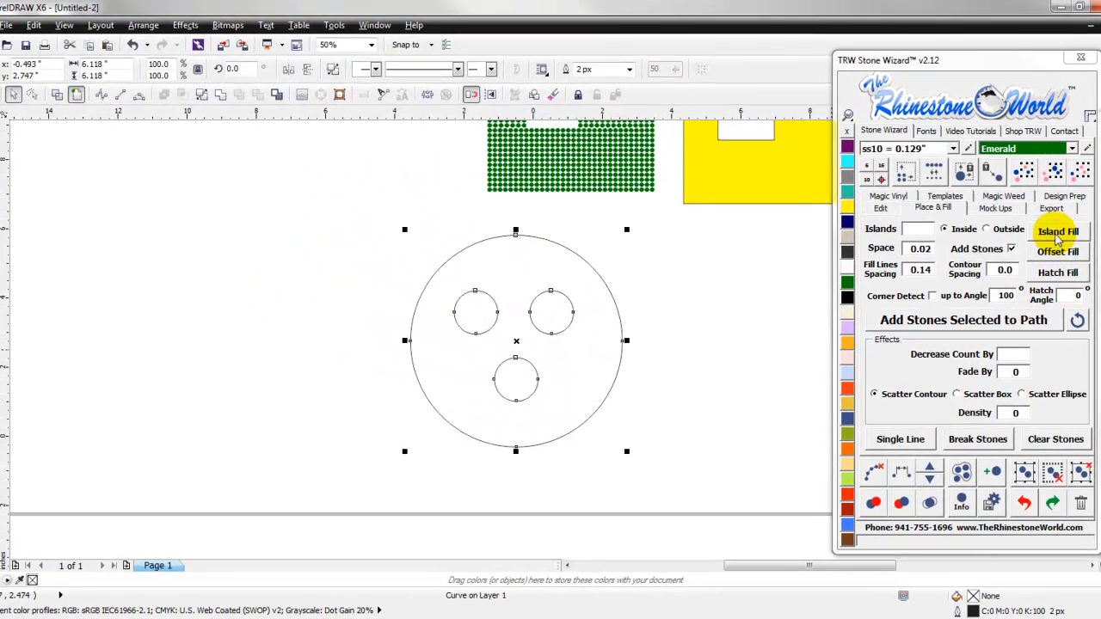
Apply an Emerald Island Fill to the circle with three holes, with Islands blank and the Inside option chosen
click(1020, 183)
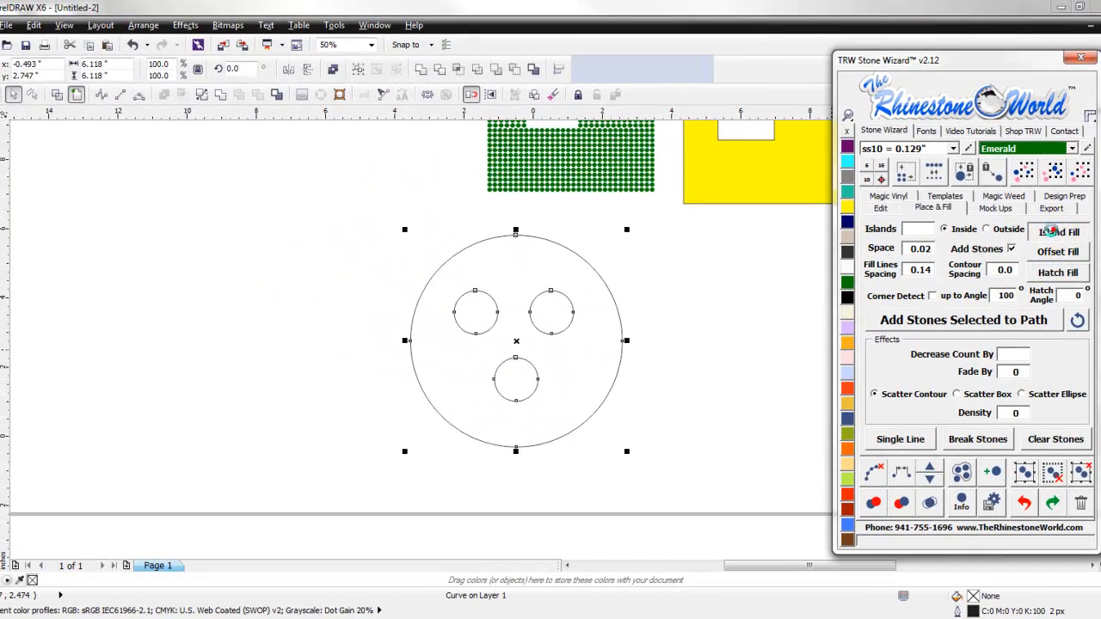
click(712, 338)
scroll(530, 305, up, 1)
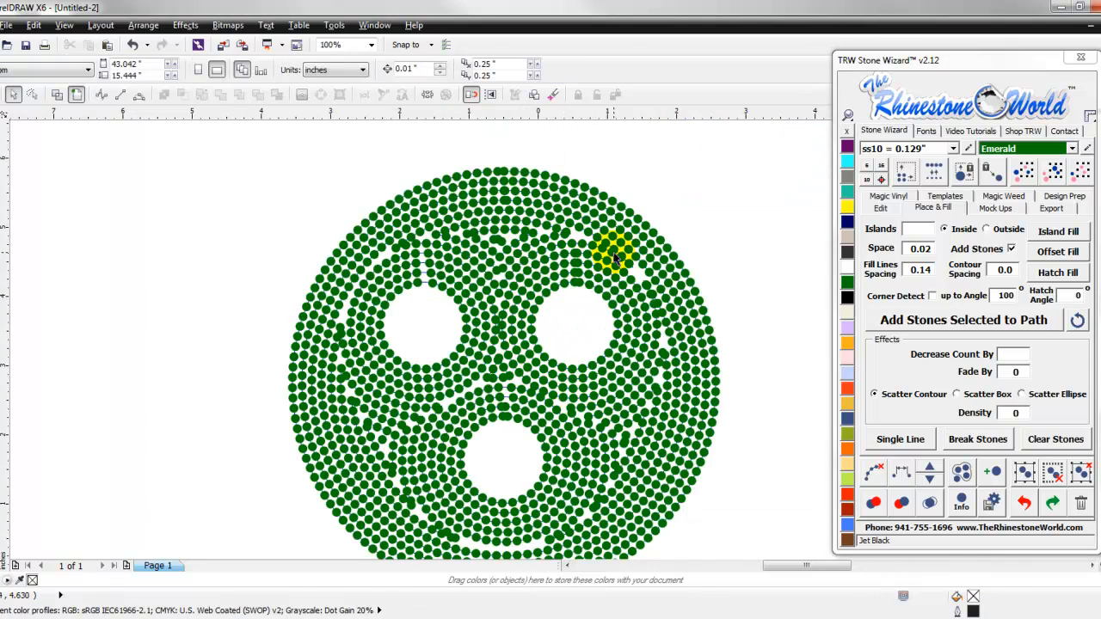
scroll(614, 258, up, 2)
scroll(585, 253, down, 2)
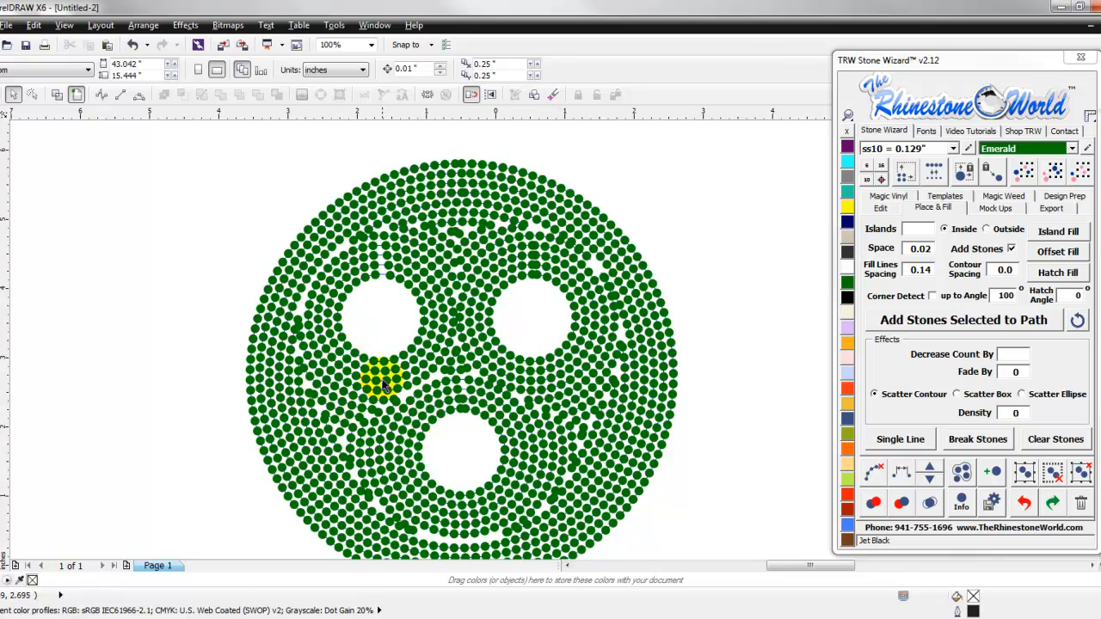
Clear the fill paths from the stone-filled circle with three holes
scroll(384, 389, down, 2)
drag(548, 460, 319, 314)
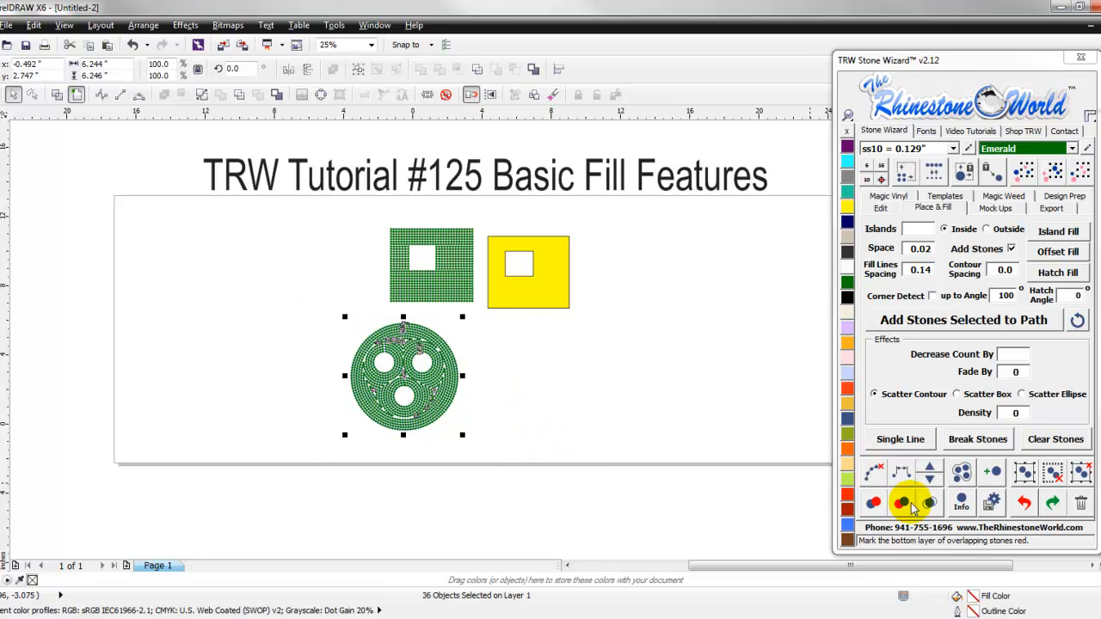
click(874, 472)
click(584, 414)
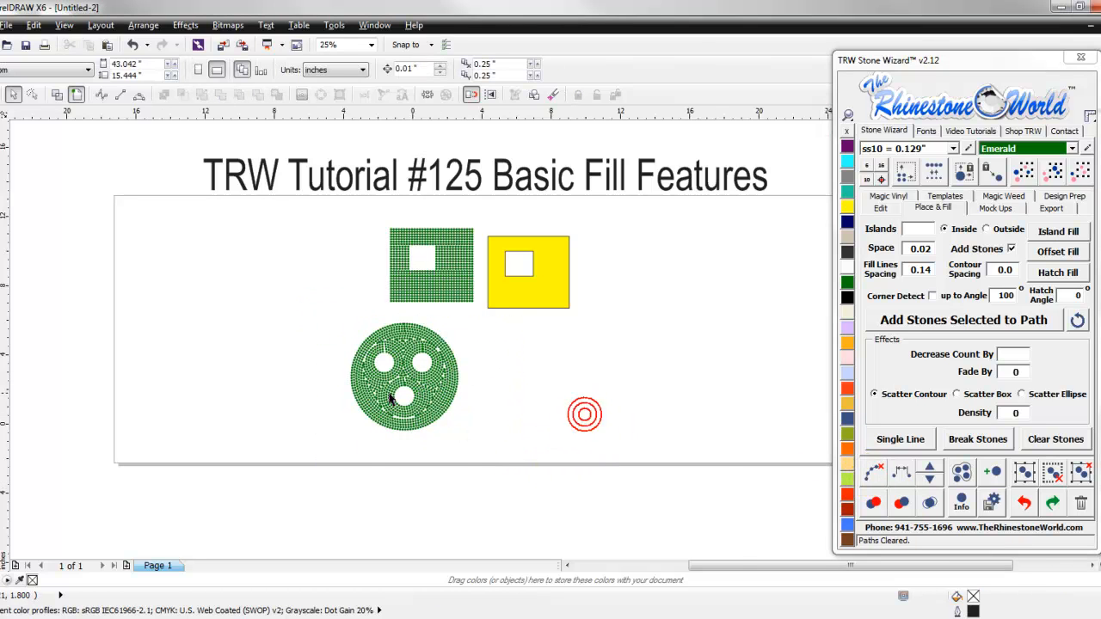
Select all stones of the filled circle and examine how they are laid out around the three holes
scroll(389, 398, up, 1)
drag(572, 505, 242, 290)
drag(215, 238, 215, 237)
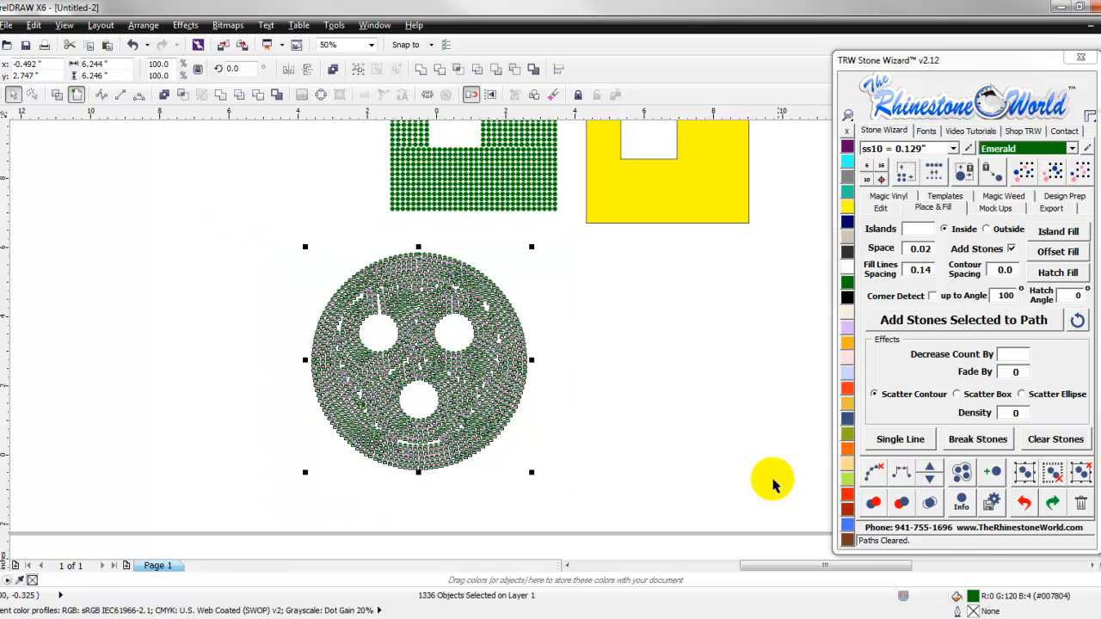
click(621, 428)
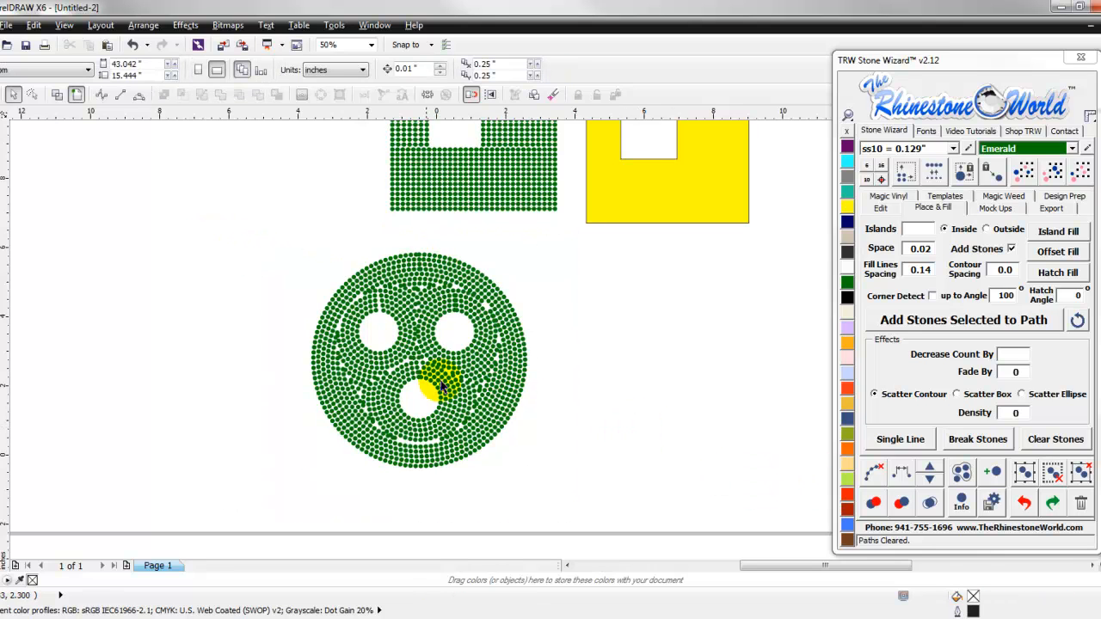
scroll(384, 331, up, 1)
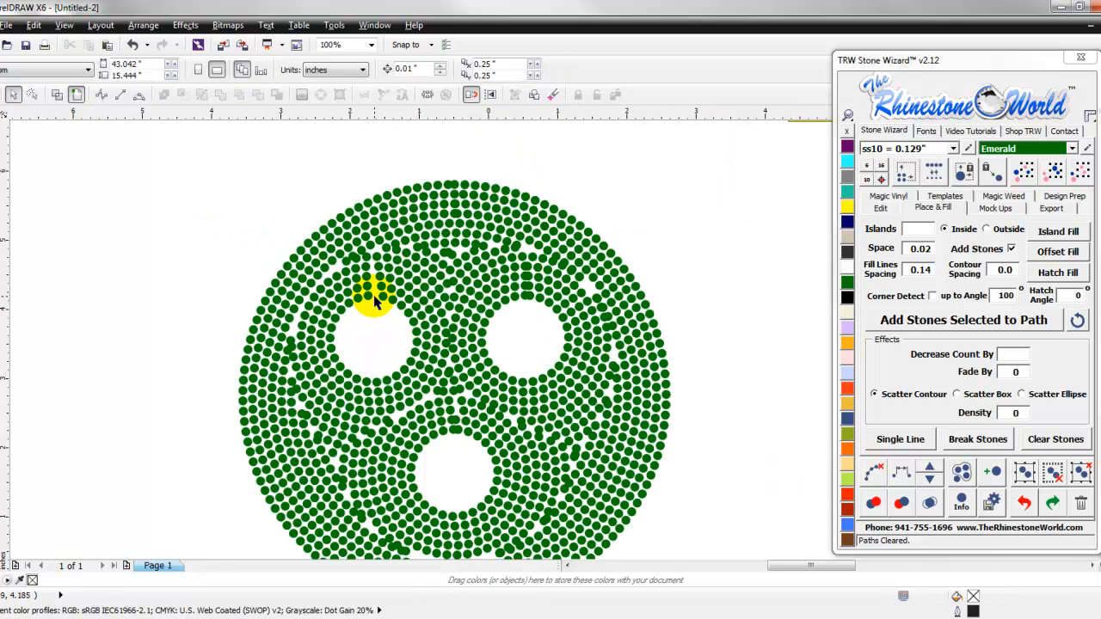
scroll(373, 301, down, 1)
Undo the path clearing, the Island Fill, the holed circle's move and the deletion of the loose circles
key(ctrl+z)
key(ctrl+z)
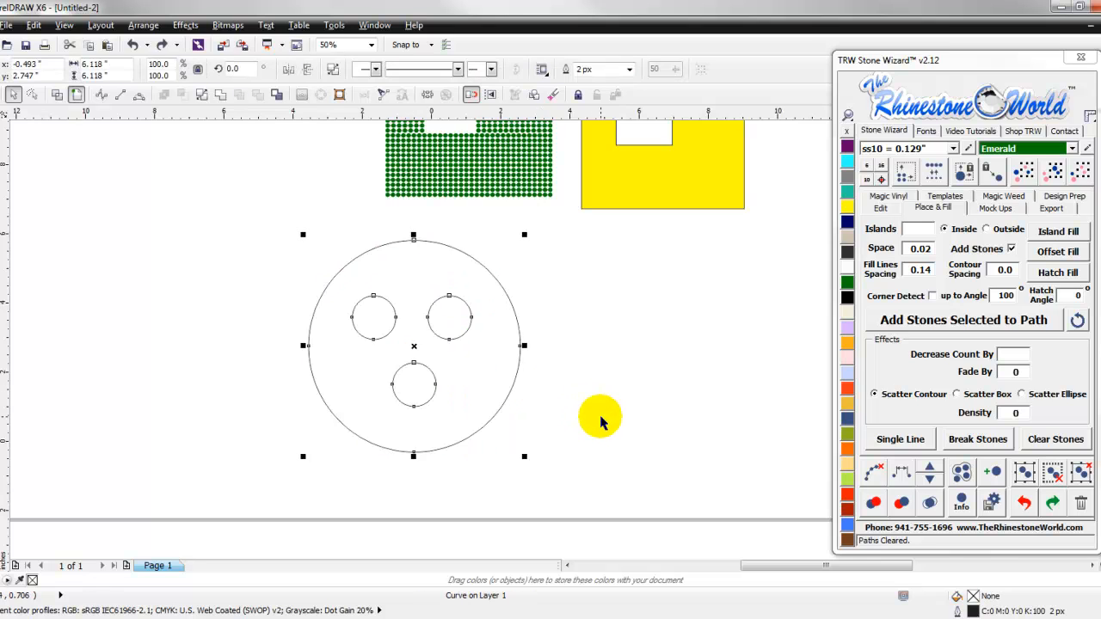
key(ctrl+z)
click(676, 387)
scroll(679, 348, down, 2)
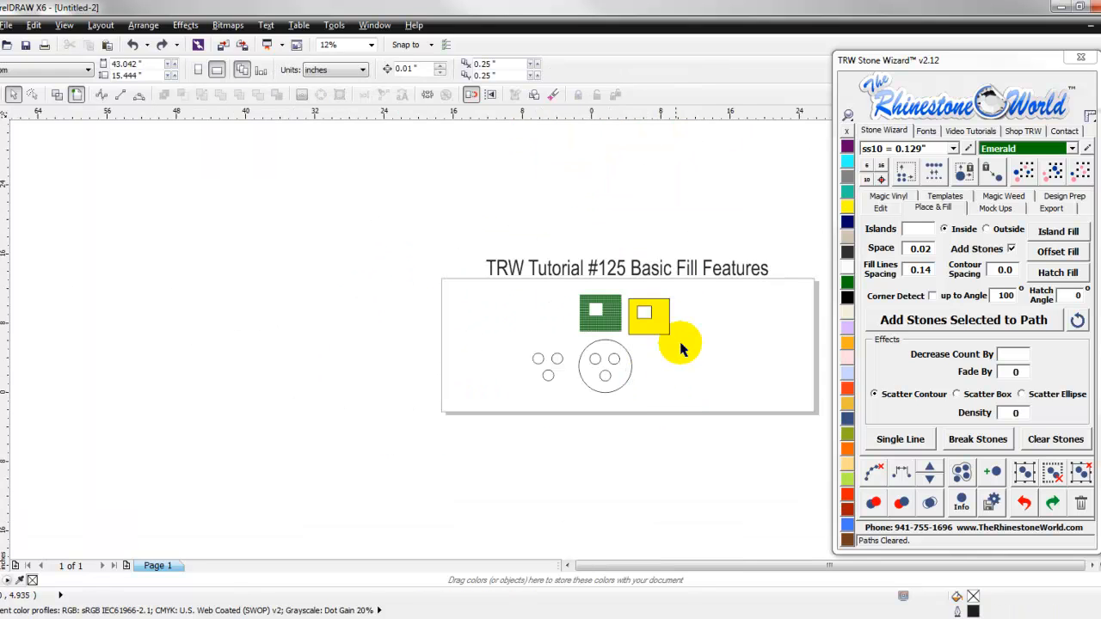
Draw a rectangle about 5.17 by 4.83 inches in the empty area to the right of the yellow shape
scroll(700, 316, up, 1)
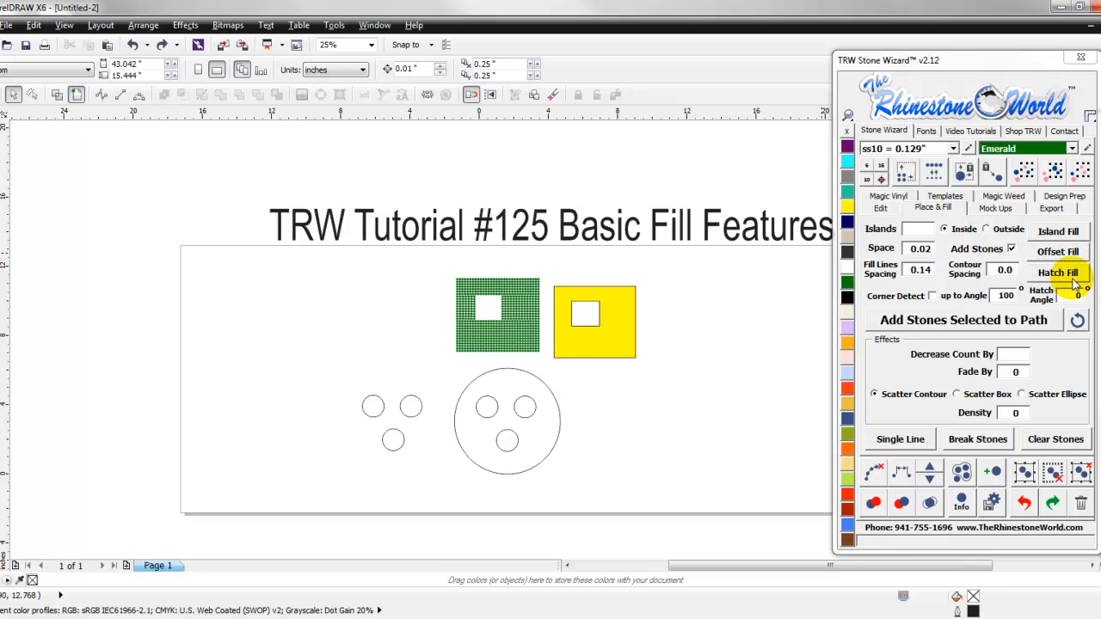
scroll(483, 317, down, 1)
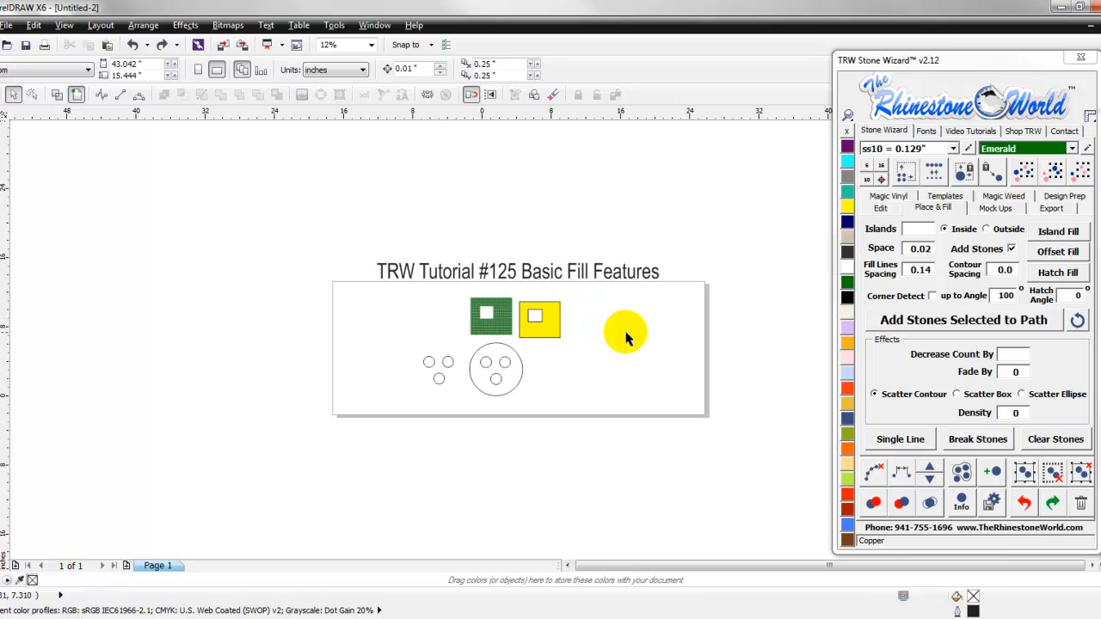
scroll(626, 338, up, 1)
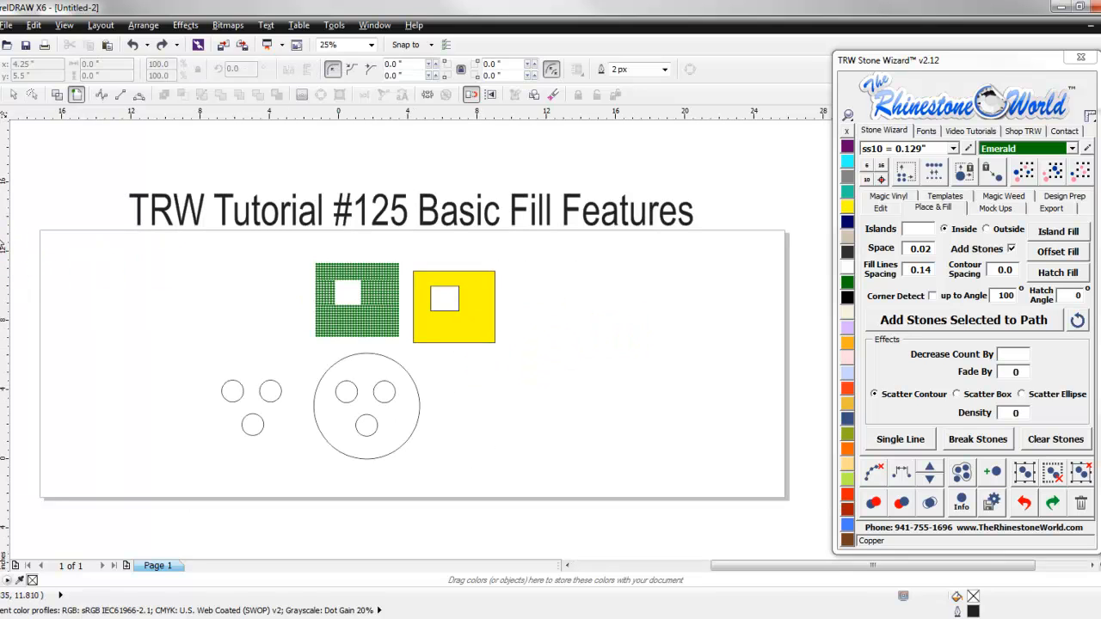
mouse_move(557, 299)
mouse_down()
mouse_move(720, 455)
mouse_move(648, 384)
mouse_up()
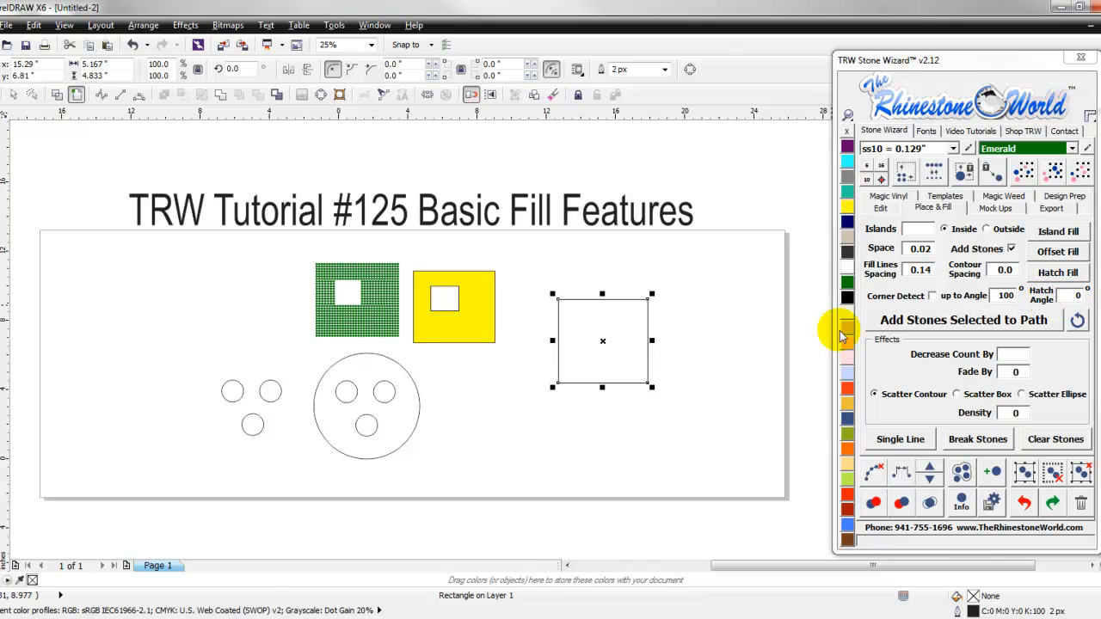
click(729, 330)
Move the new rectangle slightly left and place a copy of it to its right
click(13, 94)
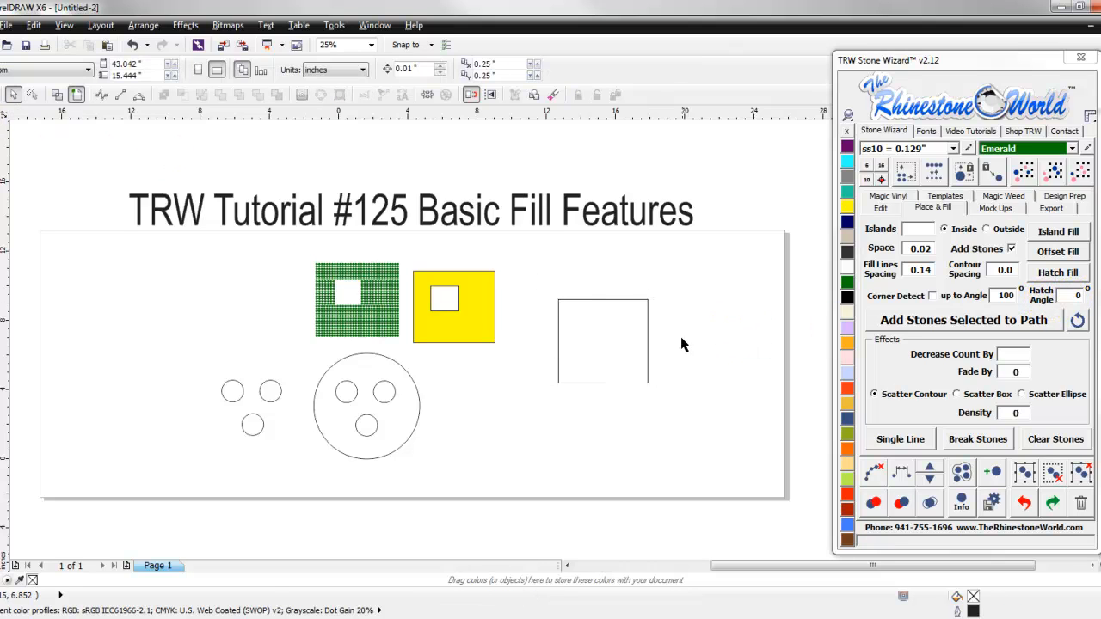
drag(618, 325, 695, 335)
right_click(695, 336)
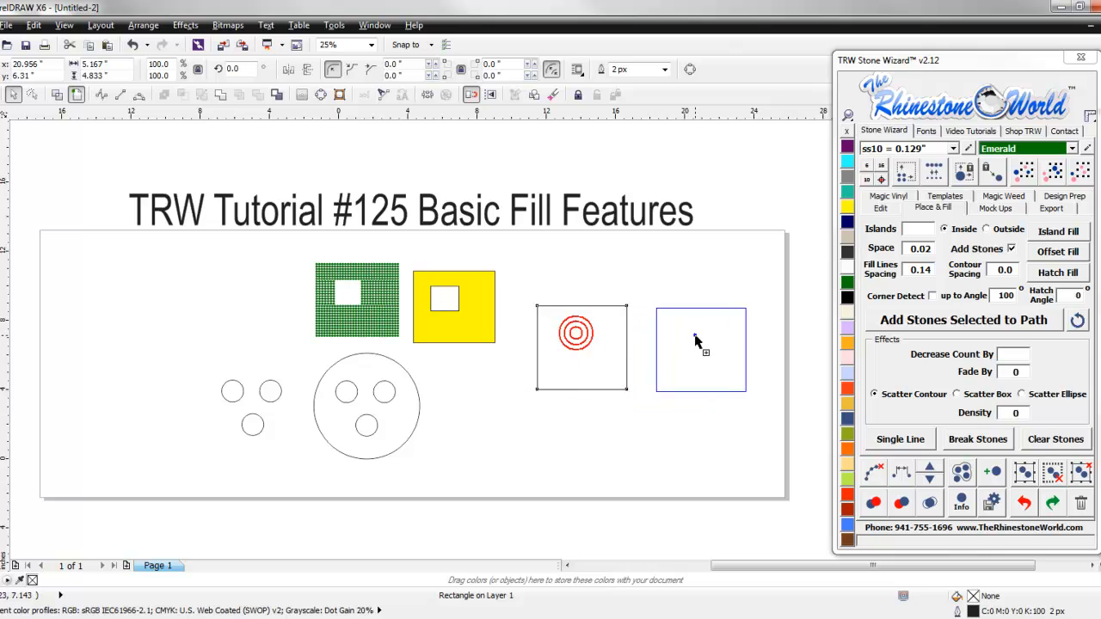
Apply an Emerald Hatch Fill to the left of the two new rectangles with a Hatch Angle of 0
click(596, 348)
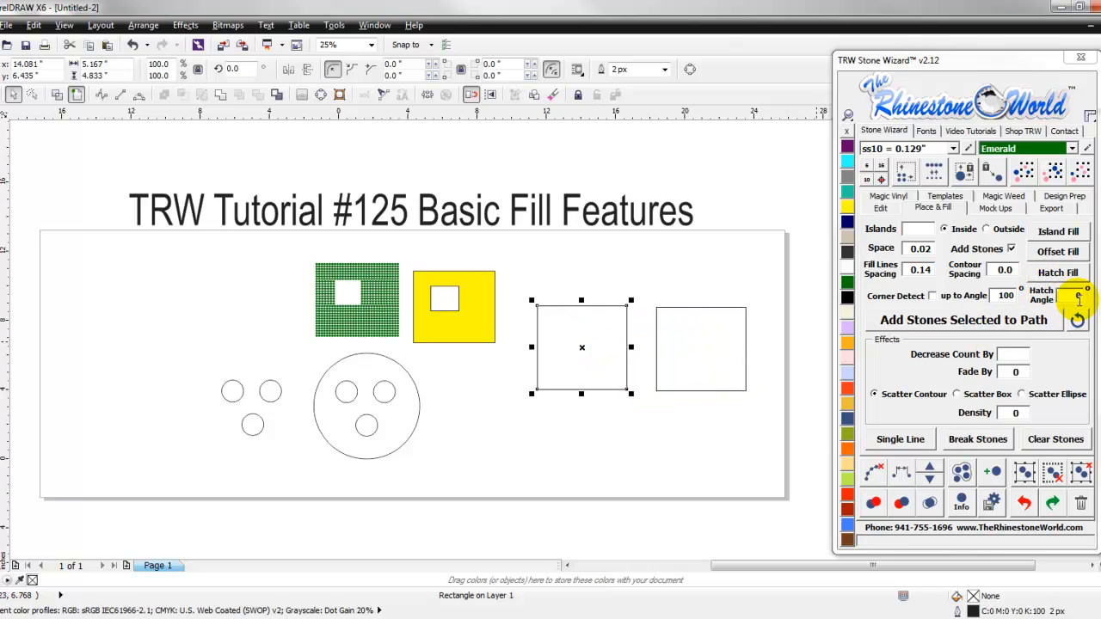
click(1063, 274)
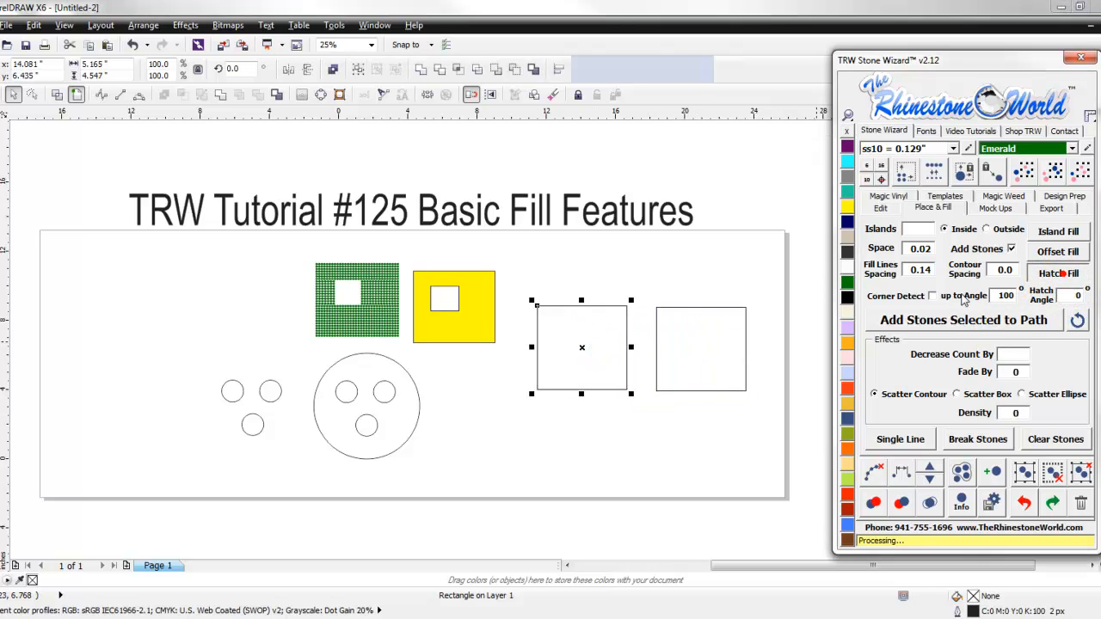
click(710, 207)
scroll(642, 360, up, 3)
scroll(597, 342, down, 1)
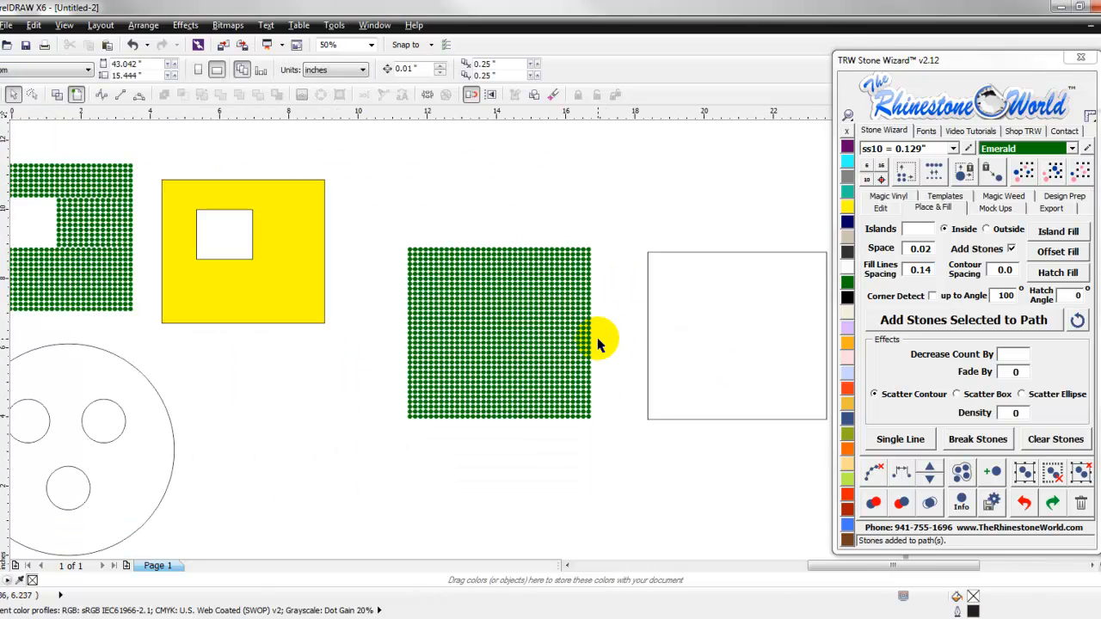
Undo the Hatch Fill on the left of the two new rectangles and set the Hatch Angle to 45
key(ctrl+z)
click(1069, 295)
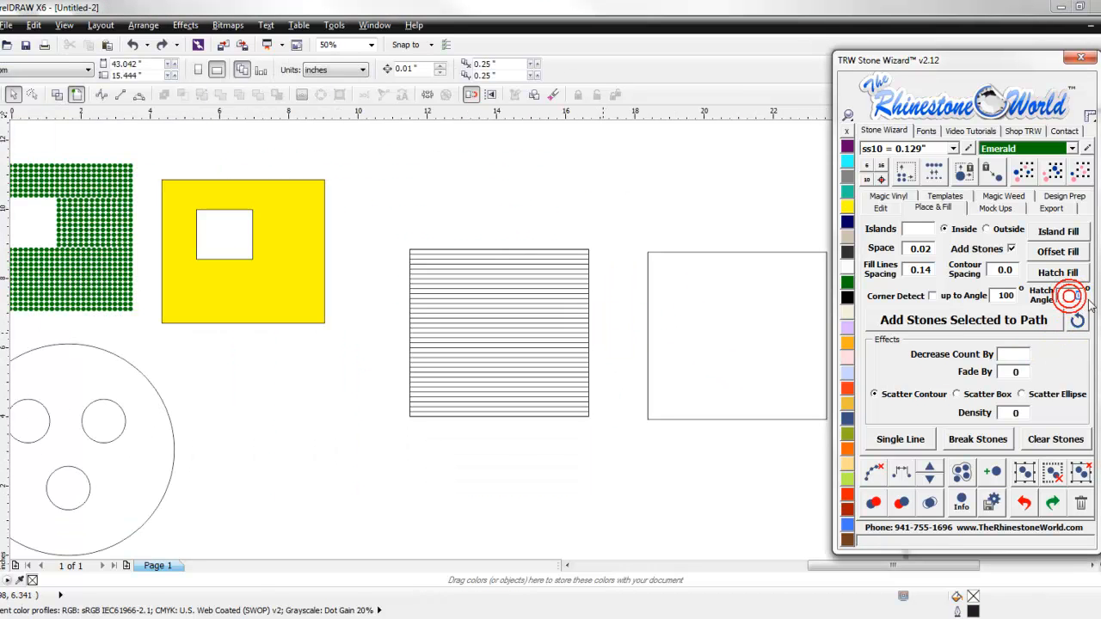
click(636, 242)
key(ctrl+z)
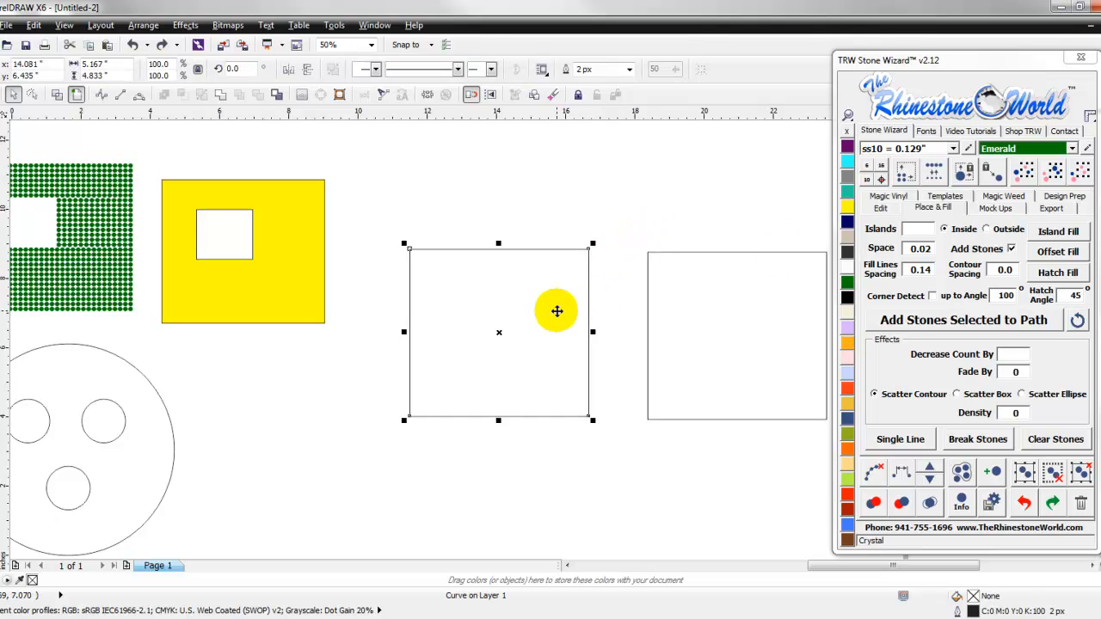
Apply a 45-degree Emerald Hatch Fill to the left of the two new rectangles, and undo only its stone placement
click(1064, 274)
scroll(568, 331, up, 4)
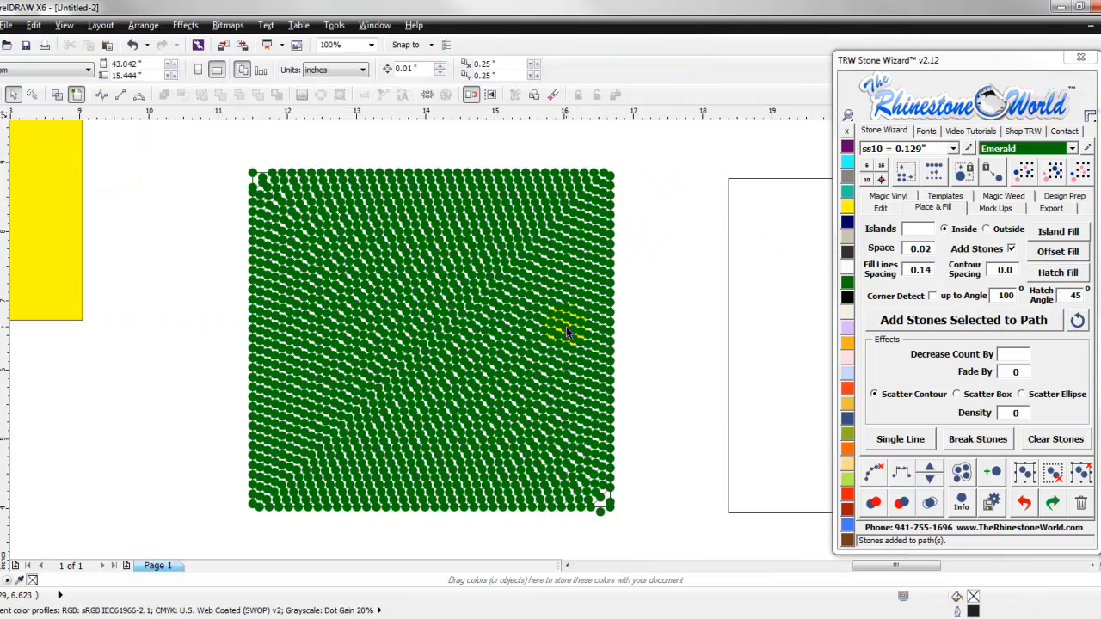
scroll(567, 332, down, 4)
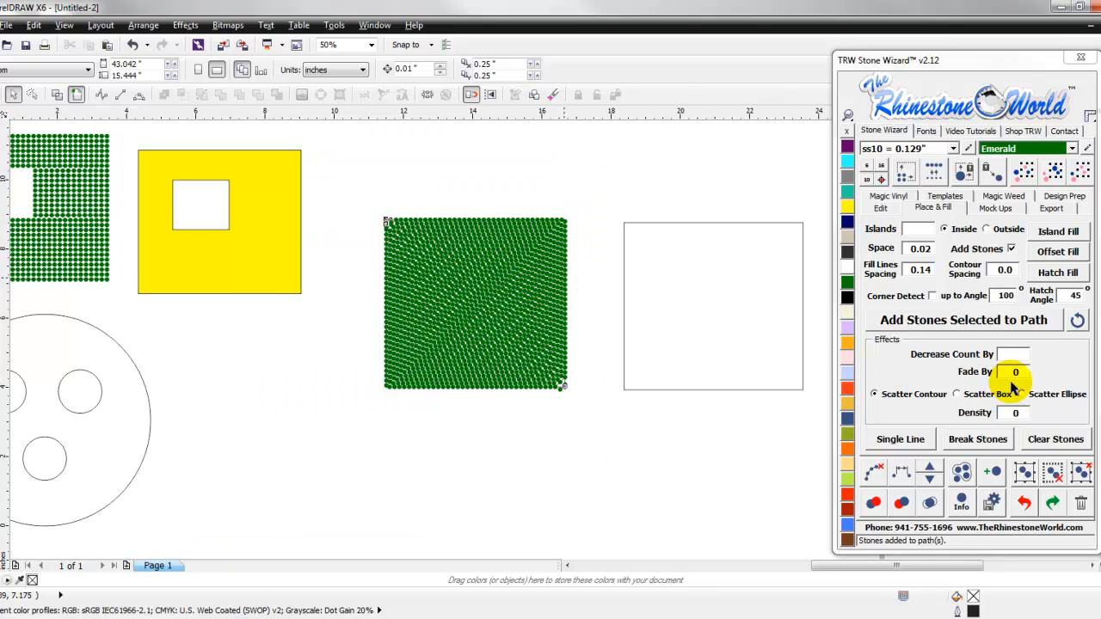
key(ctrl+z)
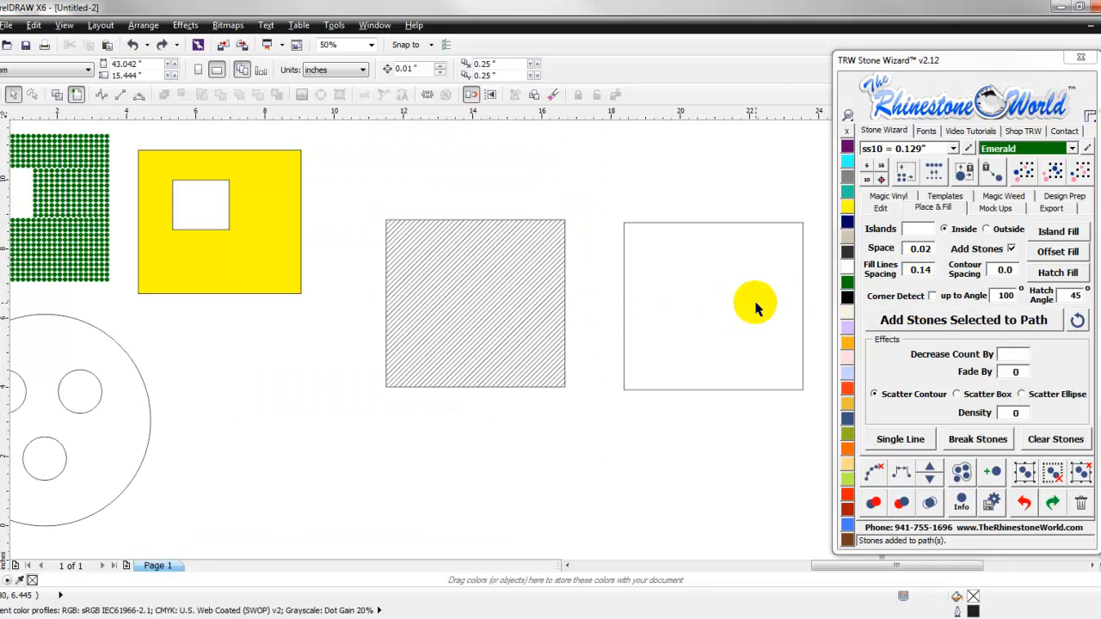
Undo the remaining hatch lines in the left of the two new rectangles and Hatch Fill it with Fill Lines Spacing 0.17
key(ctrl+z)
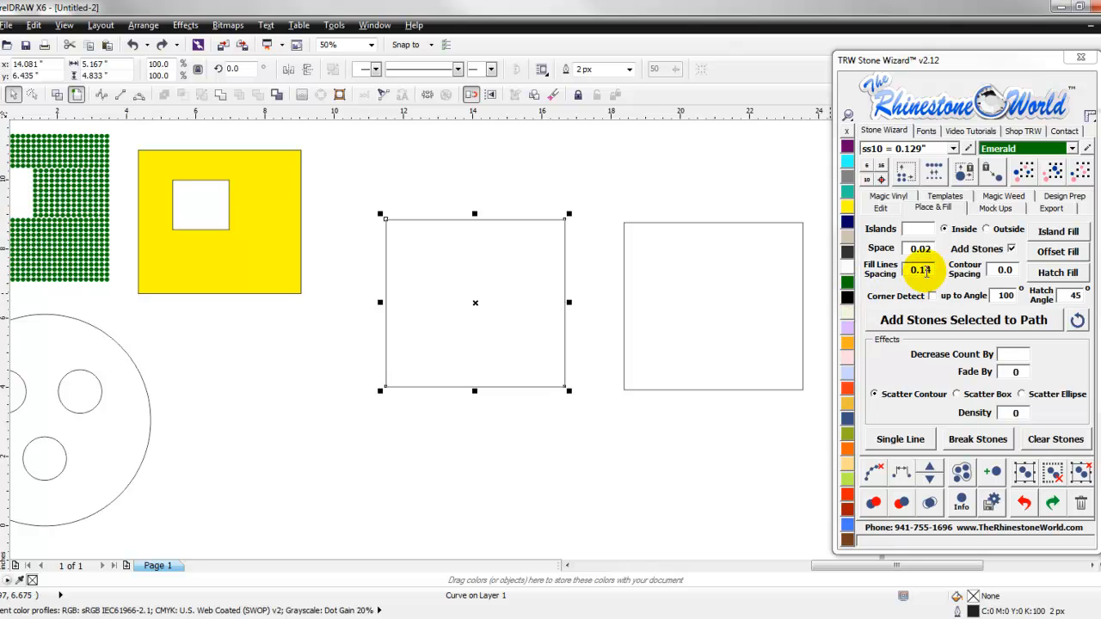
click(922, 270)
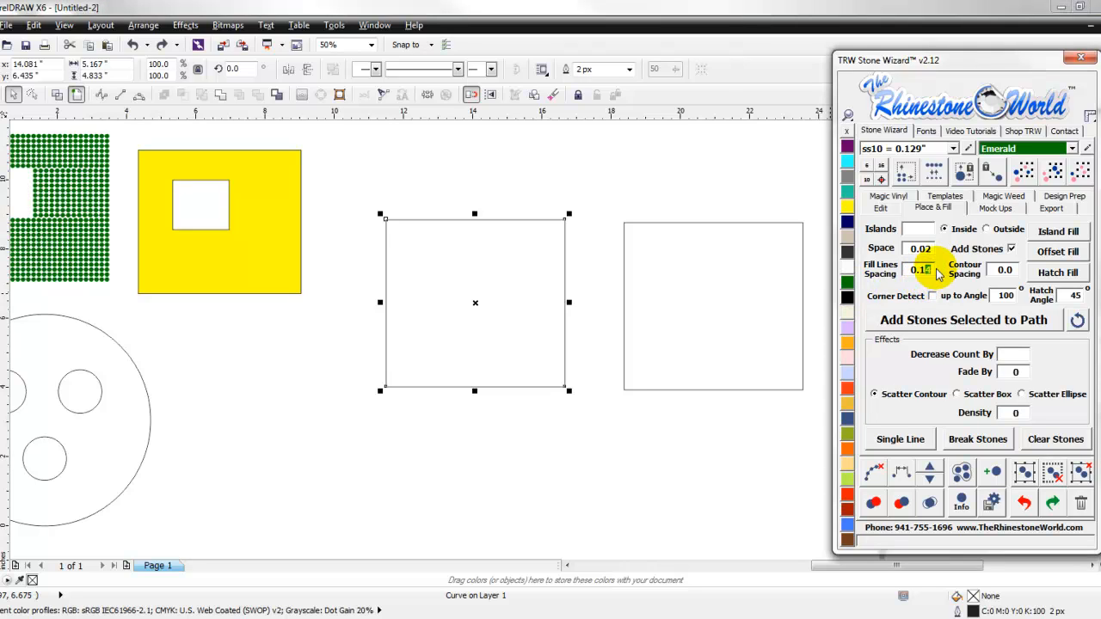
click(1057, 273)
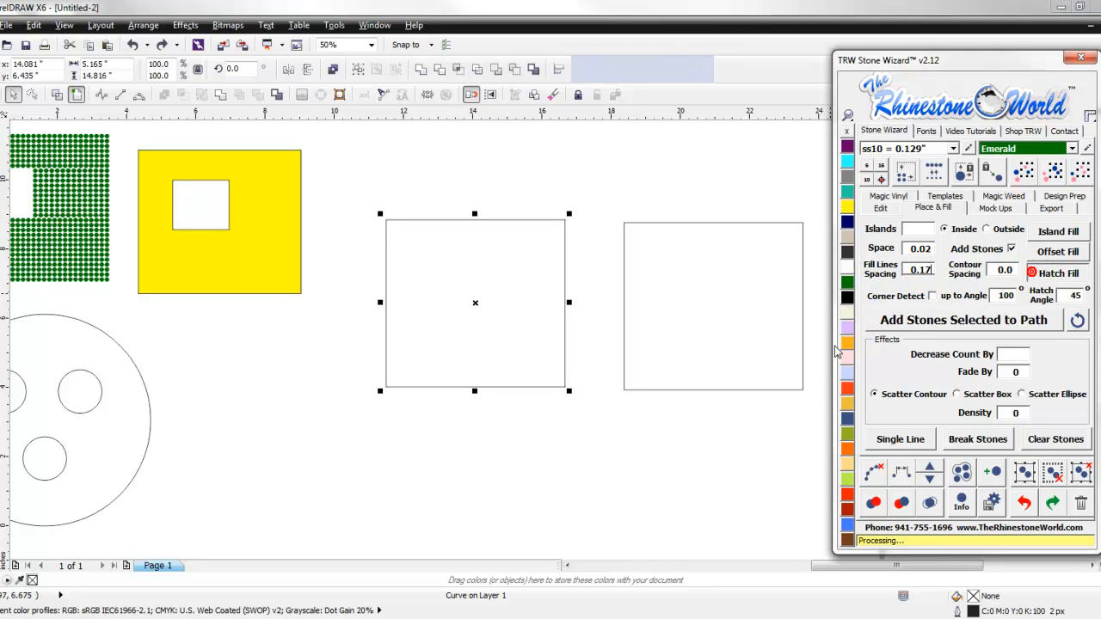
click(600, 311)
scroll(557, 320, up, 2)
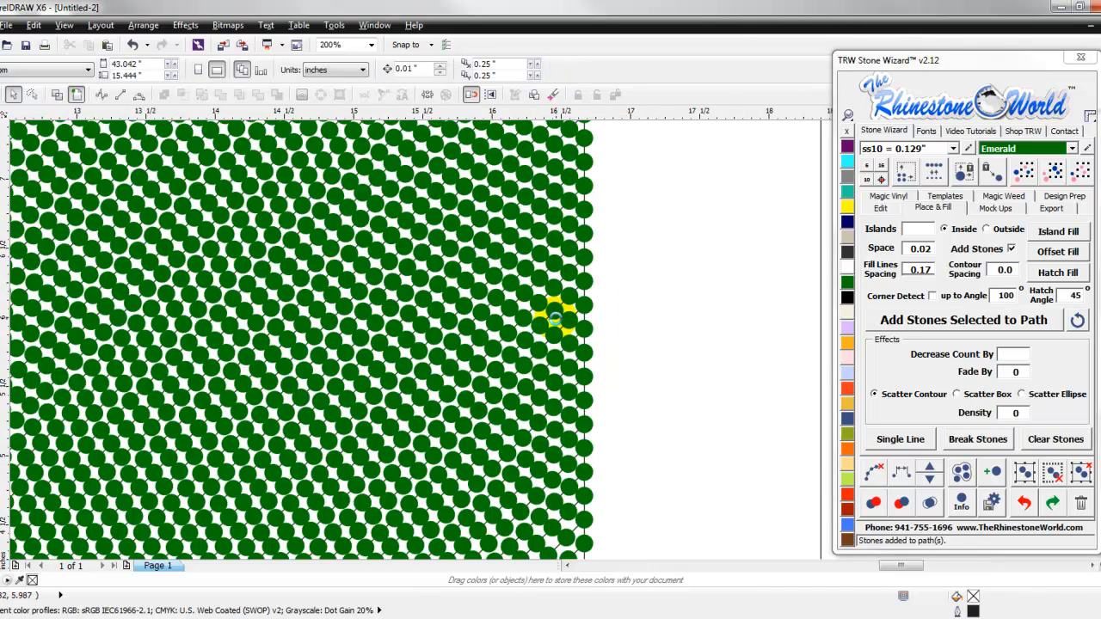
Undo the 0.17-spacing fill and apply a new 45-degree Emerald Hatch Fill to the same rectangle with Fill Lines Spacing 0.2
scroll(559, 325, down, 2)
key(ctrl+z)
key(ctrl+z)
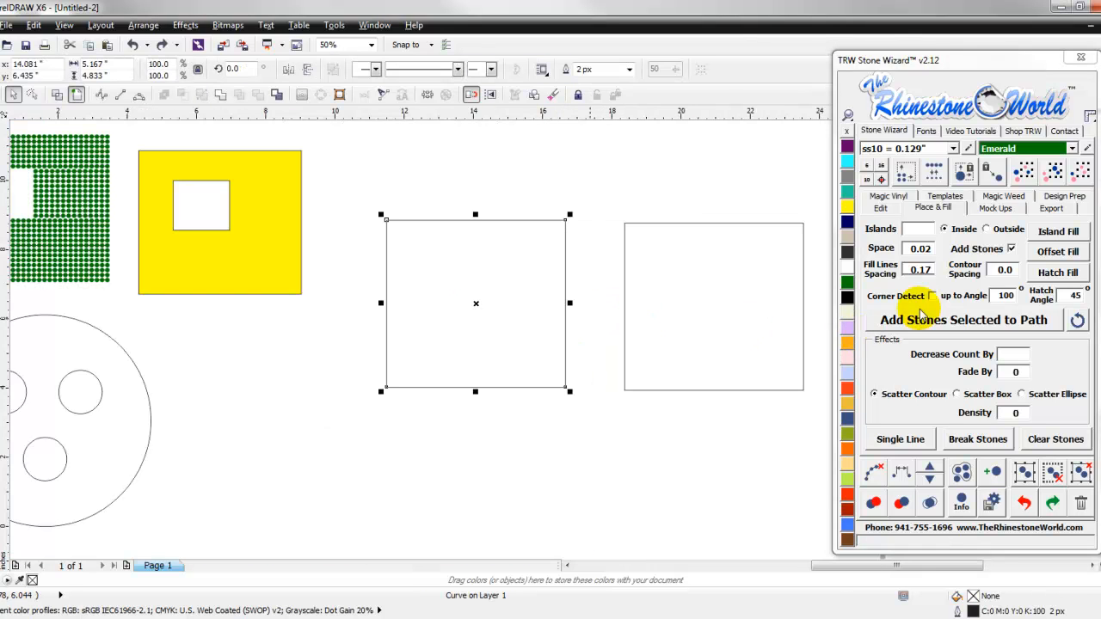
click(920, 270)
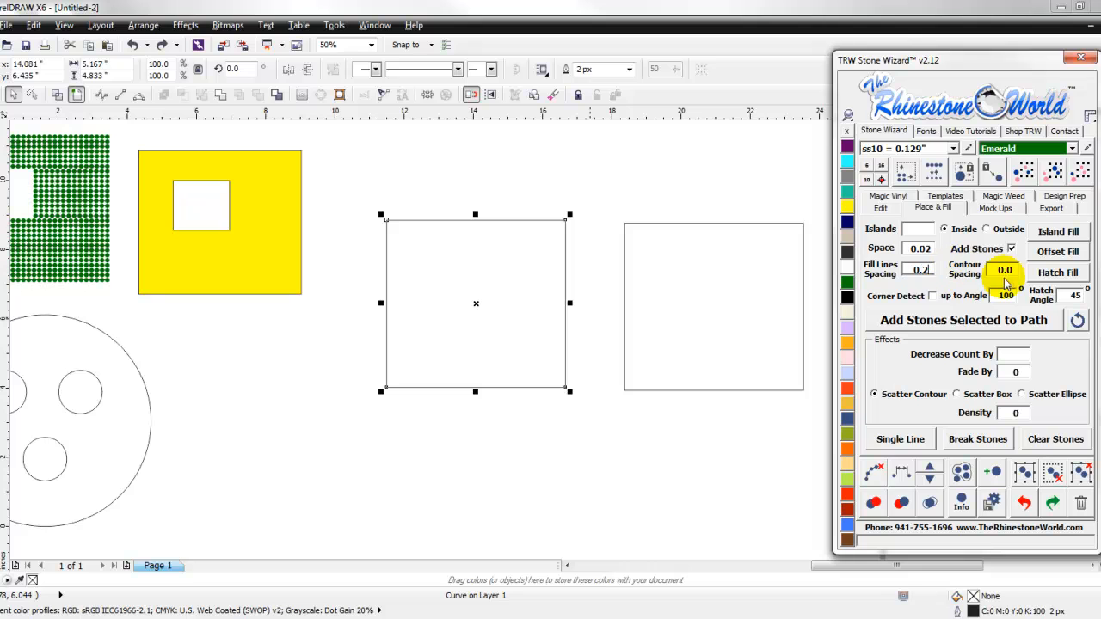
click(1057, 272)
scroll(550, 320, up, 3)
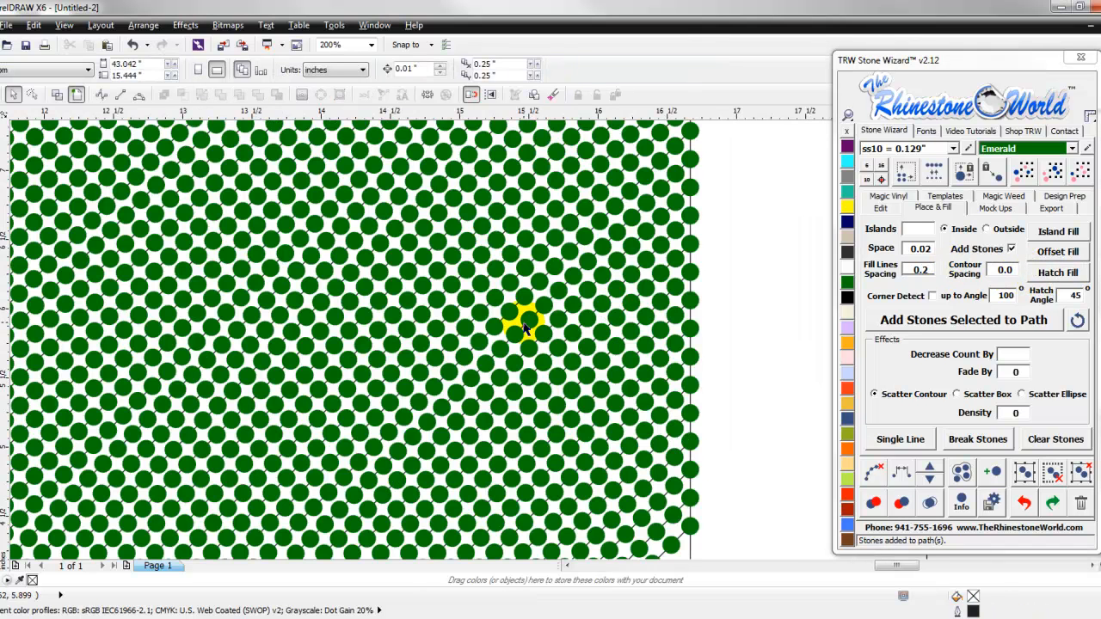
scroll(526, 327, down, 3)
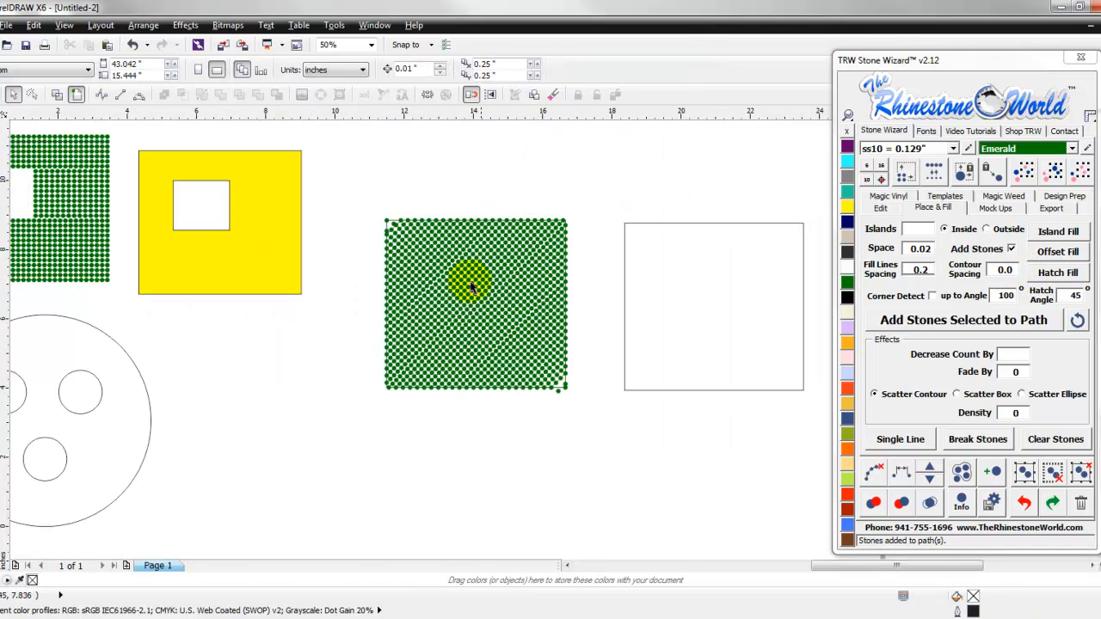
Apply an Emerald Hatch Fill to the right of the two new rectangles with a Hatch Angle of 164
click(657, 306)
double_click(1075, 295)
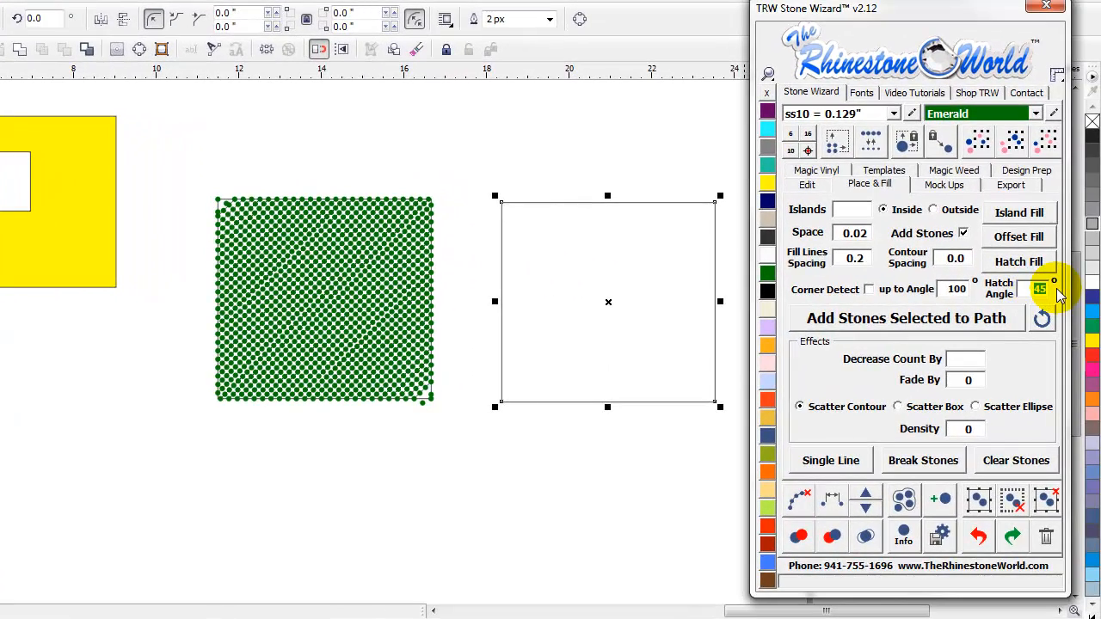
text(164)
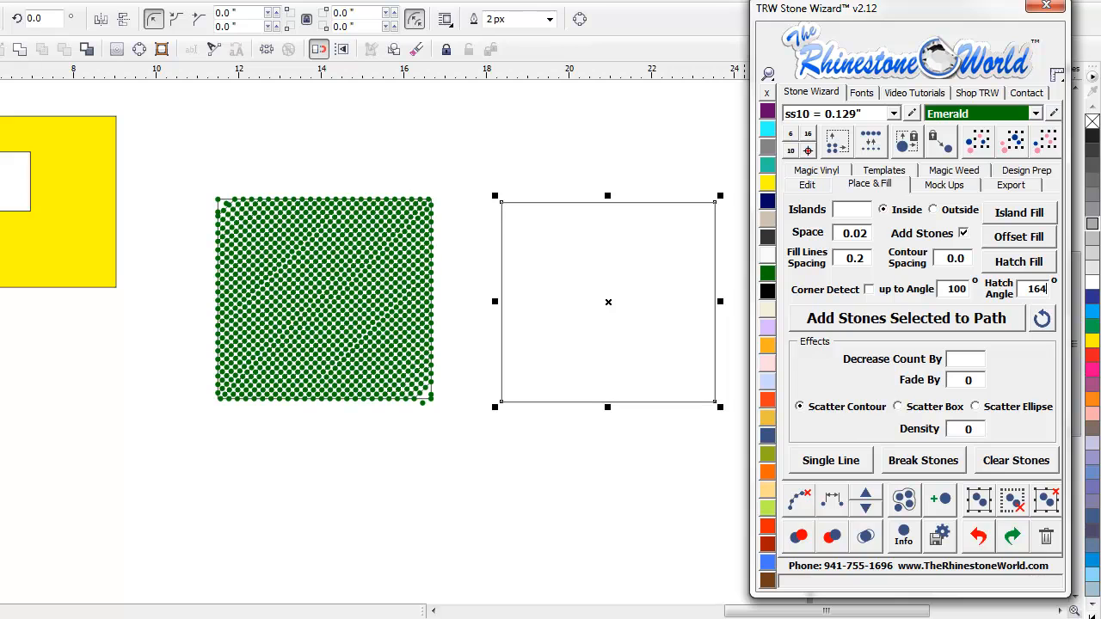
click(1027, 268)
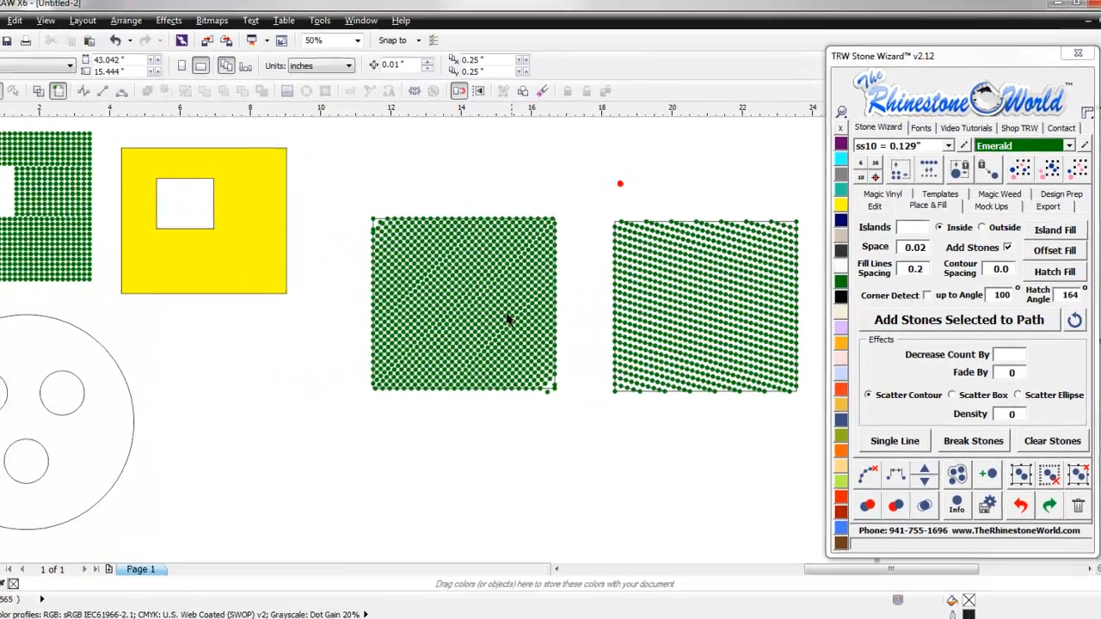
scroll(507, 319, down, 1)
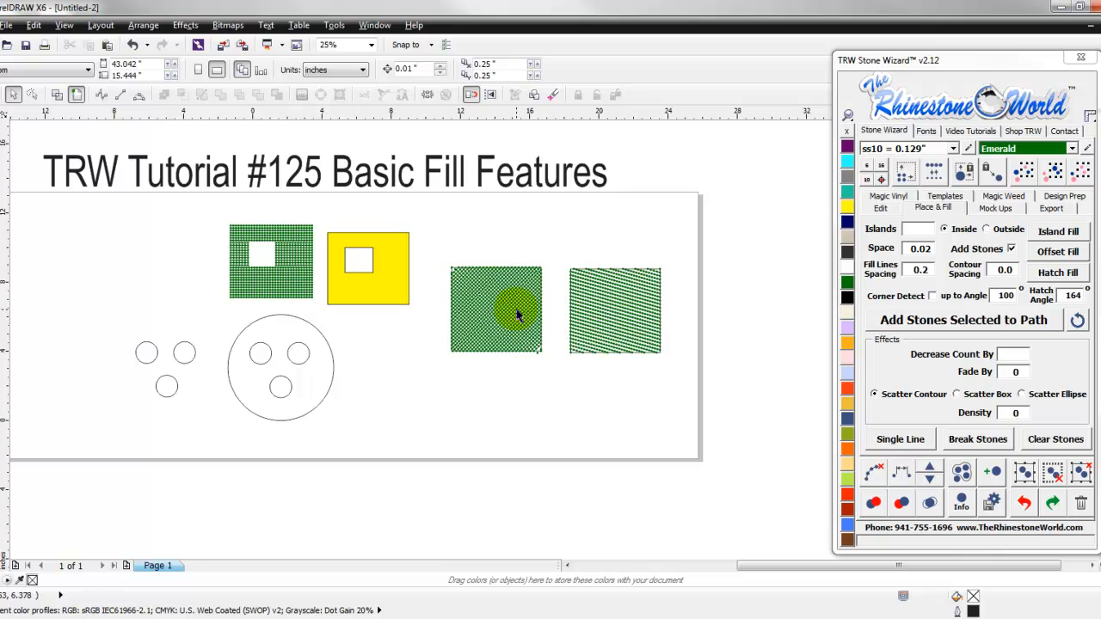